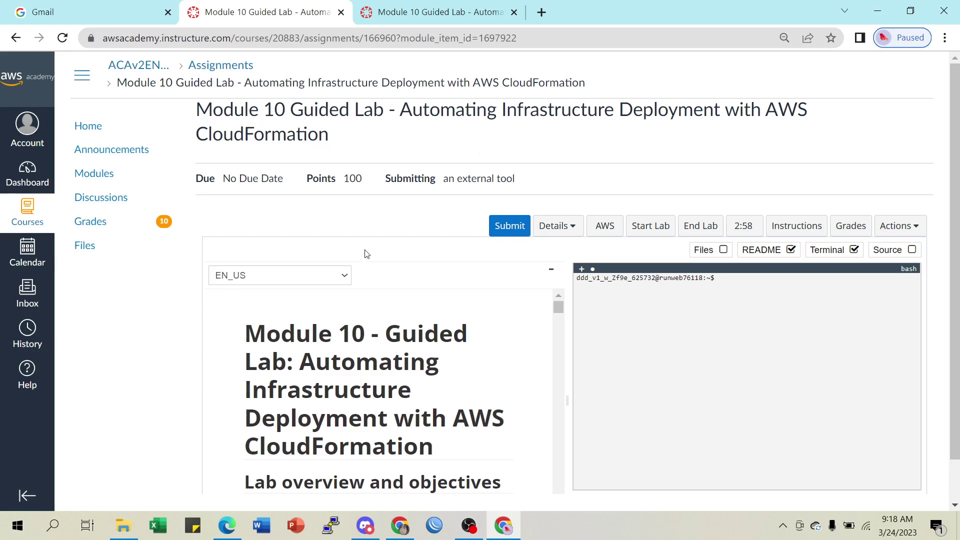
Read the introduction under the Lab overview and objectives heading in the Module 10 guided lab instructions.
{"action": "scroll", "coordinate": [380, 385], "scroll_direction": "down", "scroll_amount": 2}
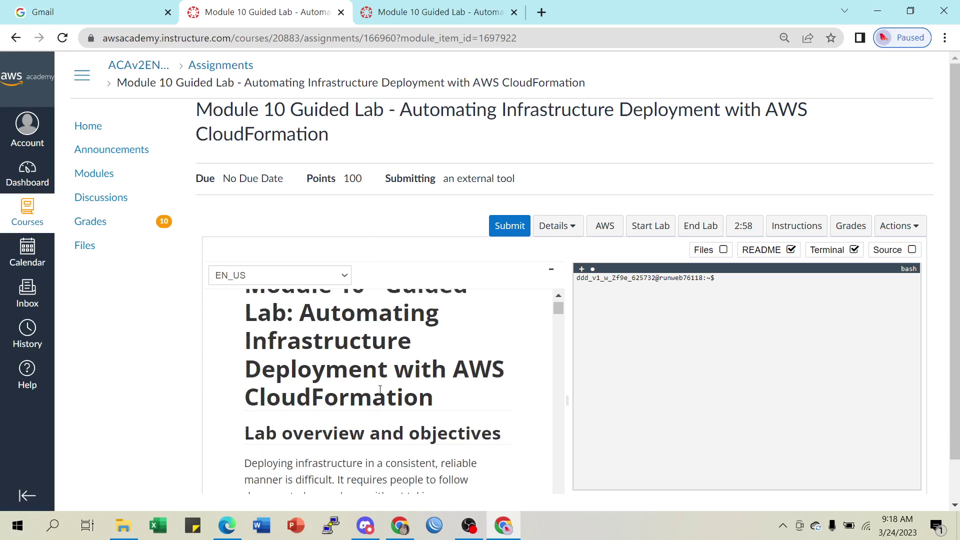
{"action": "scroll", "coordinate": [380, 385], "scroll_direction": "up", "scroll_amount": 2}
{"action": "scroll", "coordinate": [380, 385], "scroll_direction": "down", "scroll_amount": 1}
{"action": "scroll", "coordinate": [380, 385], "scroll_direction": "up", "scroll_amount": 1}
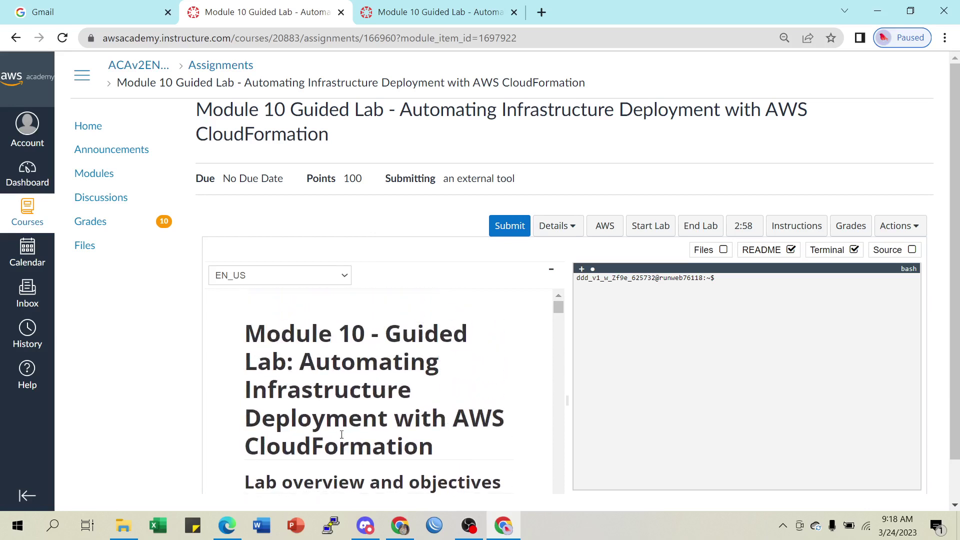
{"action": "scroll", "coordinate": [326, 407], "scroll_direction": "down", "scroll_amount": 4}
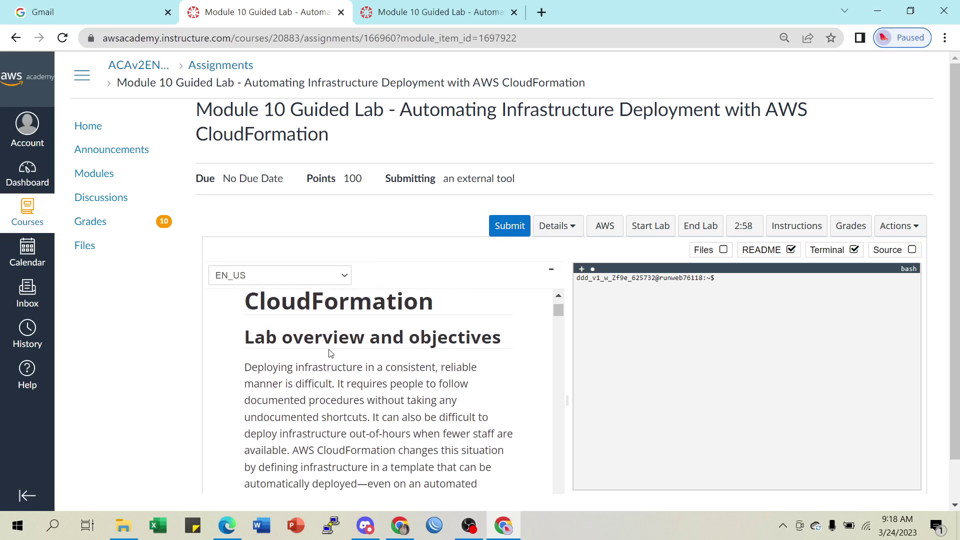
{"action": "scroll", "coordinate": [330, 359], "scroll_direction": "down", "scroll_amount": 2}
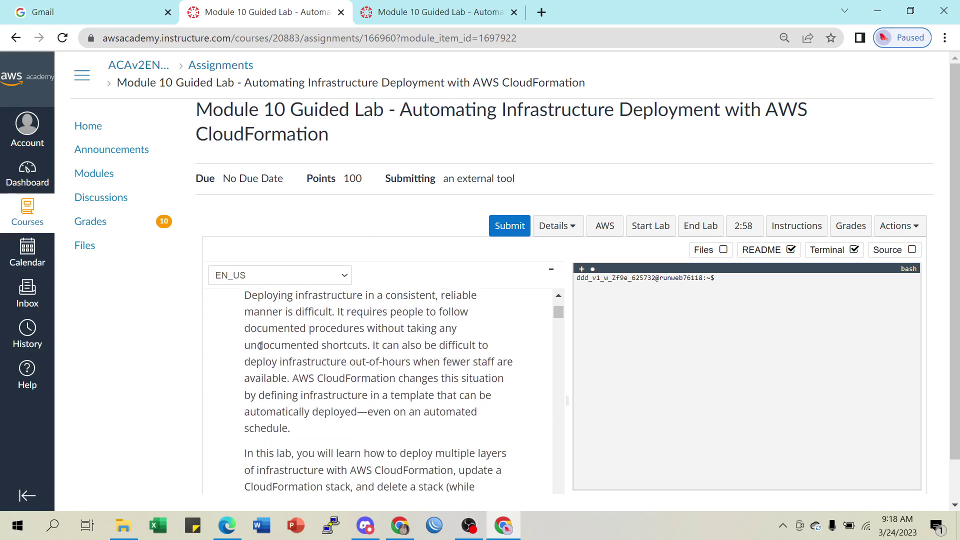
{"action": "scroll", "coordinate": [298, 320], "scroll_direction": "up", "scroll_amount": 2}
{"action": "scroll", "coordinate": [299, 320], "scroll_direction": "up", "scroll_amount": 1}
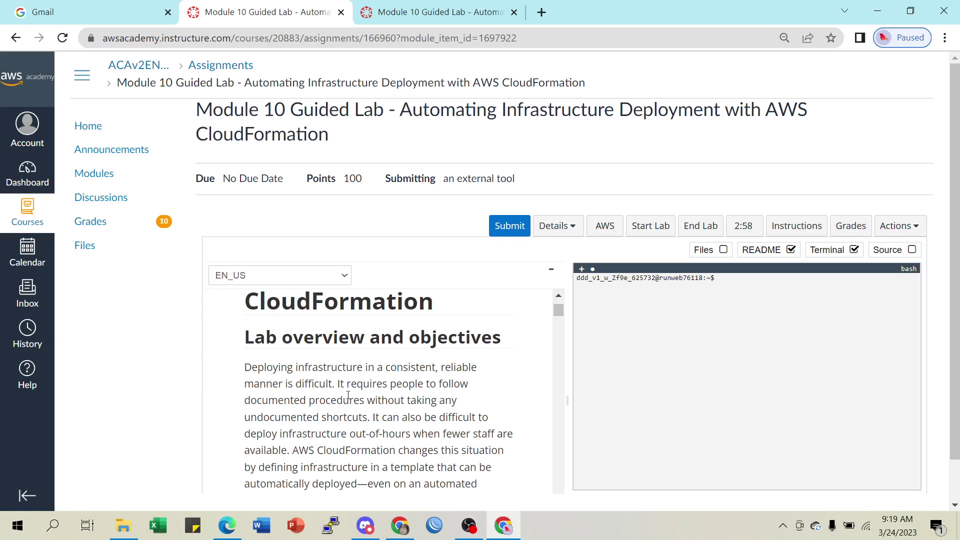
{"action": "scroll", "coordinate": [348, 395], "scroll_direction": "down", "scroll_amount": 1}
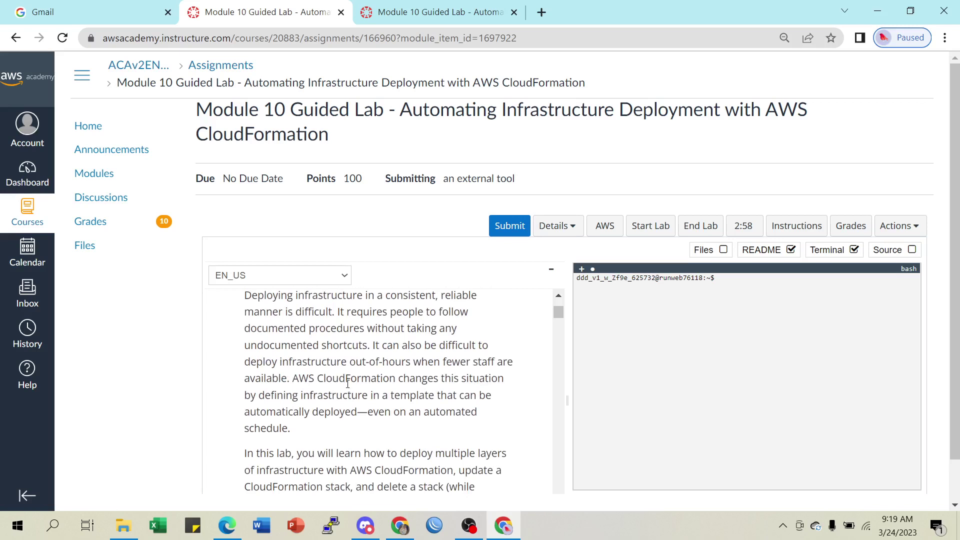
{"action": "scroll", "coordinate": [348, 381], "scroll_direction": "up", "scroll_amount": 1}
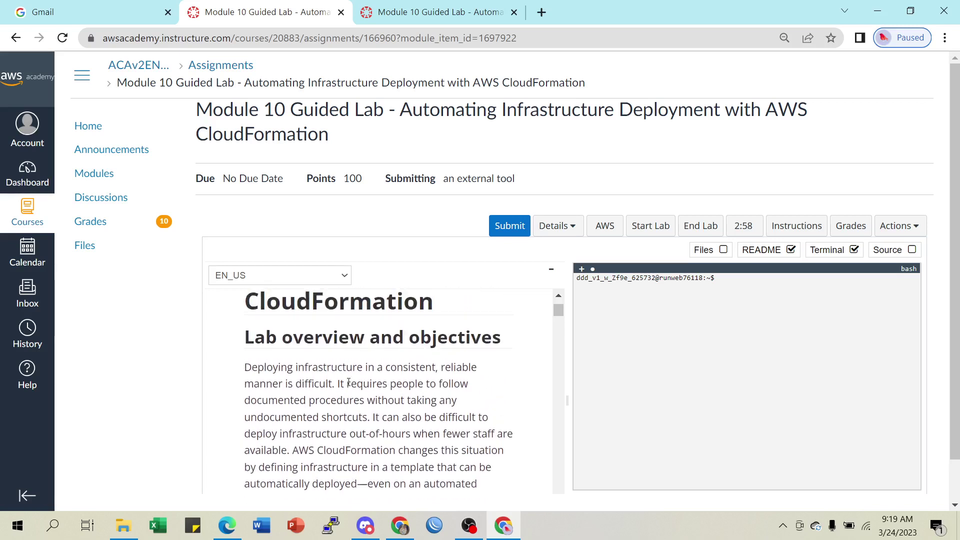
{"action": "scroll", "coordinate": [386, 383], "scroll_direction": "down", "scroll_amount": 1}
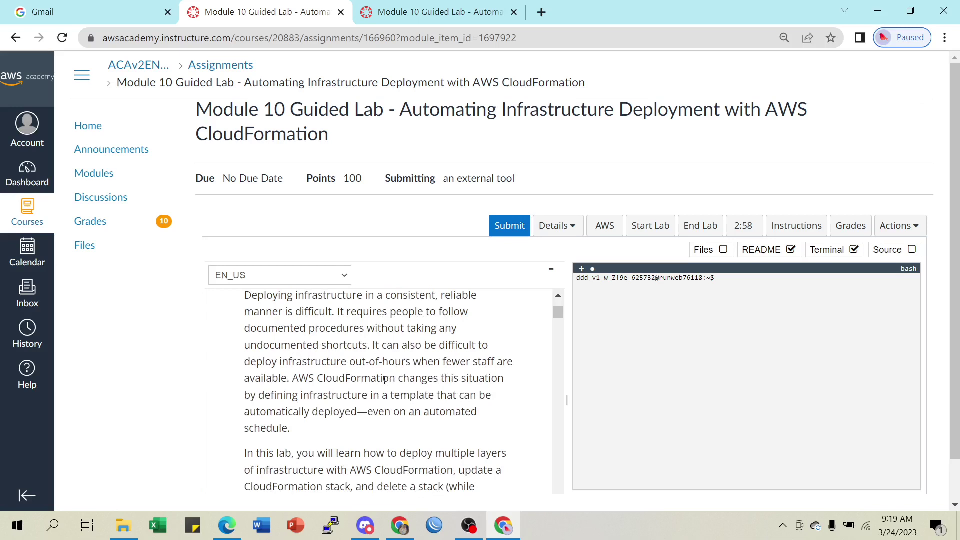
Review what the lab covers and its list of learning objectives, from deploying the VPC networking layer to deleting a stack.
{"action": "scroll", "coordinate": [386, 374], "scroll_direction": "down", "scroll_amount": 2}
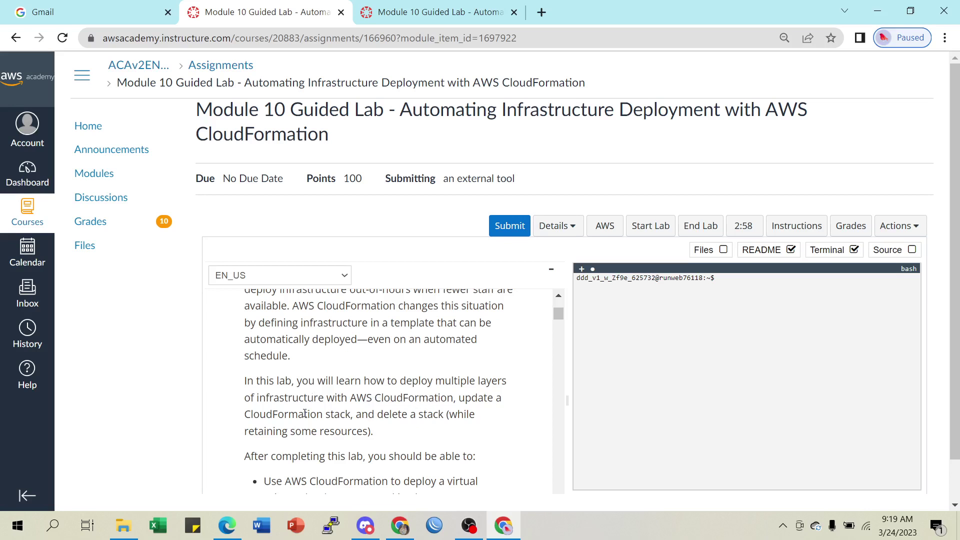
{"action": "left_click_drag", "start_coordinate": [298, 416], "coordinate": [354, 420]}
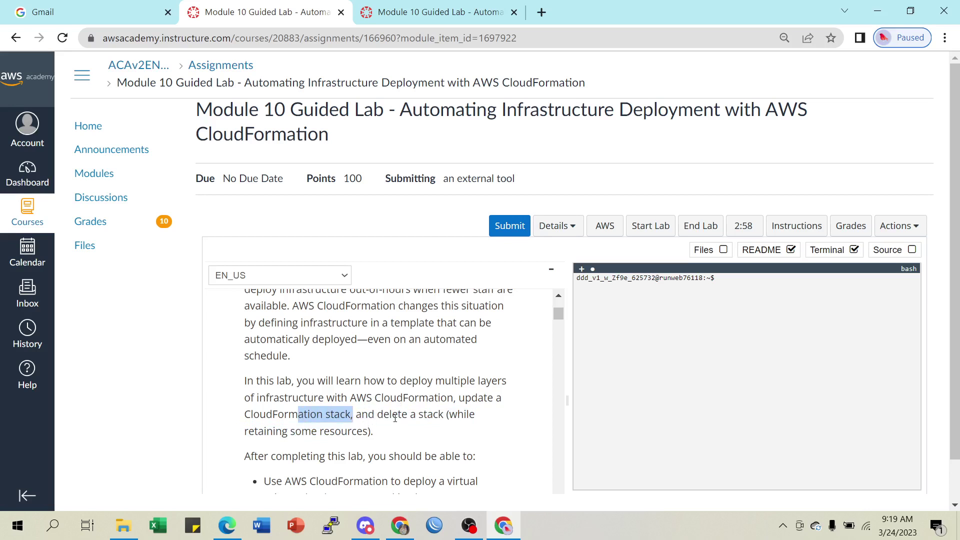
{"action": "left_click", "coordinate": [256, 433]}
{"action": "left_click_drag", "start_coordinate": [256, 433], "coordinate": [340, 433]}
{"action": "scroll", "coordinate": [370, 391], "scroll_direction": "down", "scroll_amount": 3}
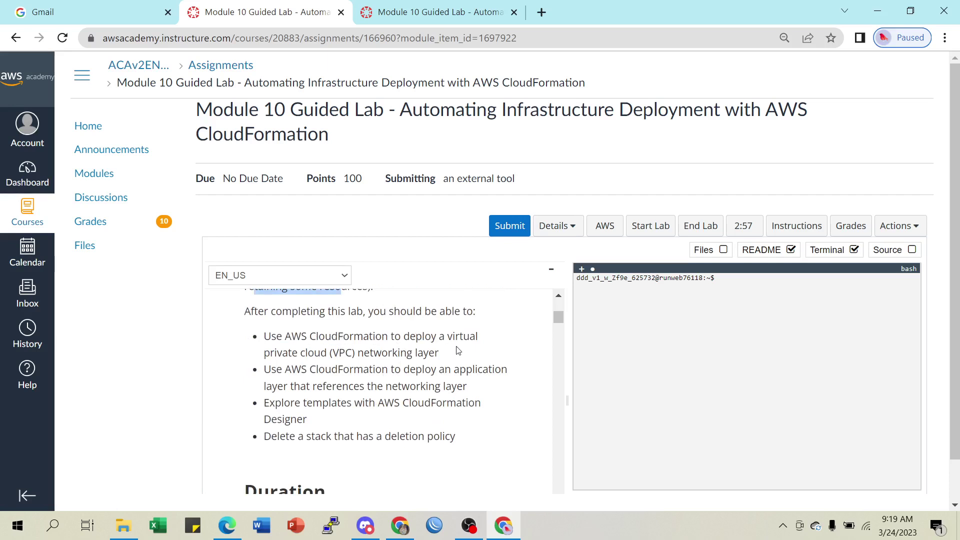
{"action": "left_click_drag", "start_coordinate": [346, 352], "coordinate": [393, 352]}
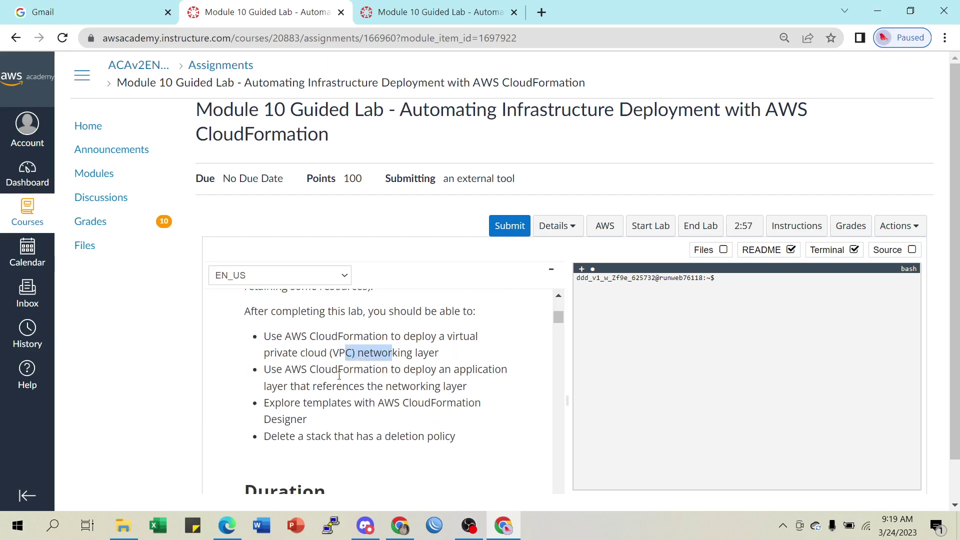
{"action": "left_click_drag", "start_coordinate": [317, 370], "coordinate": [384, 373]}
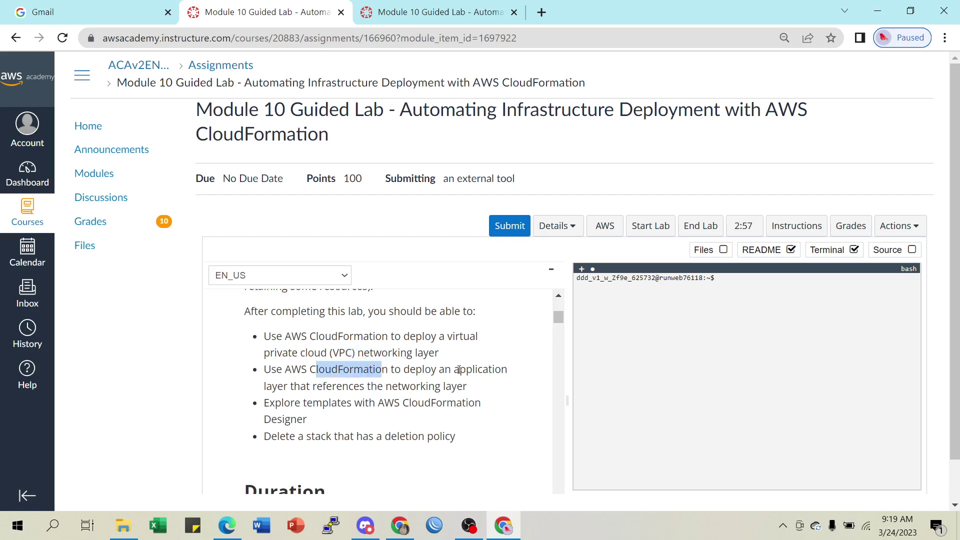
{"action": "left_click_drag", "start_coordinate": [459, 370], "coordinate": [497, 373]}
{"action": "scroll", "coordinate": [357, 384], "scroll_direction": "down", "scroll_amount": 2}
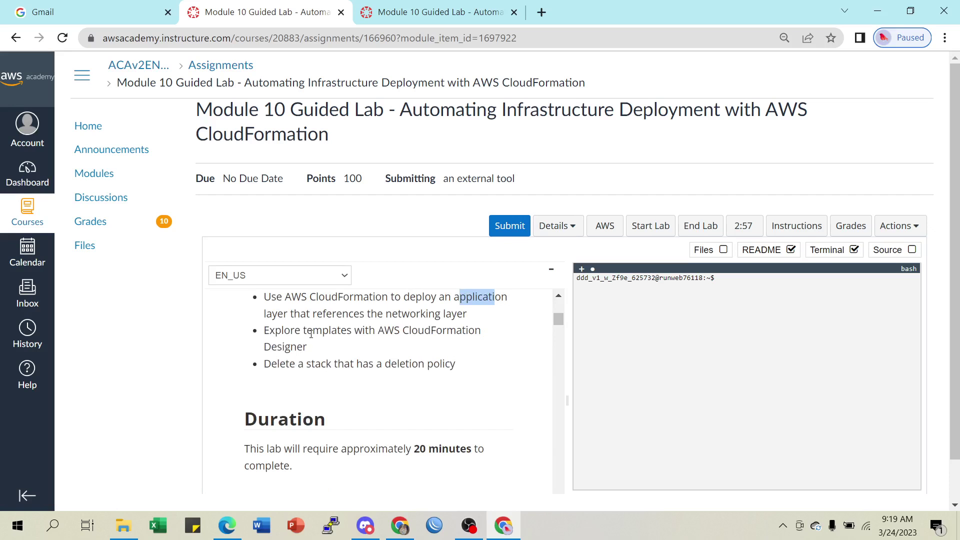
{"action": "left_click_drag", "start_coordinate": [401, 332], "coordinate": [464, 337]}
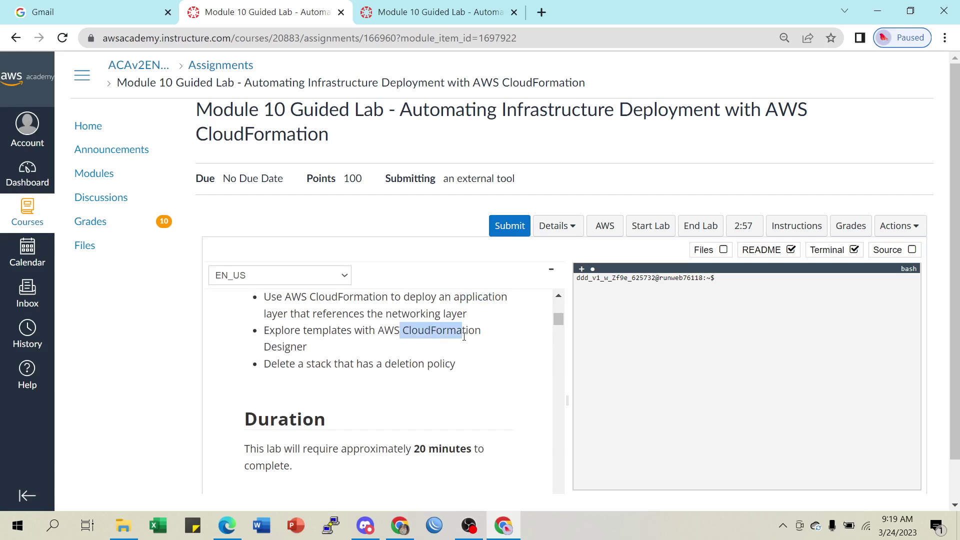
{"action": "left_click_drag", "start_coordinate": [316, 364], "coordinate": [400, 376]}
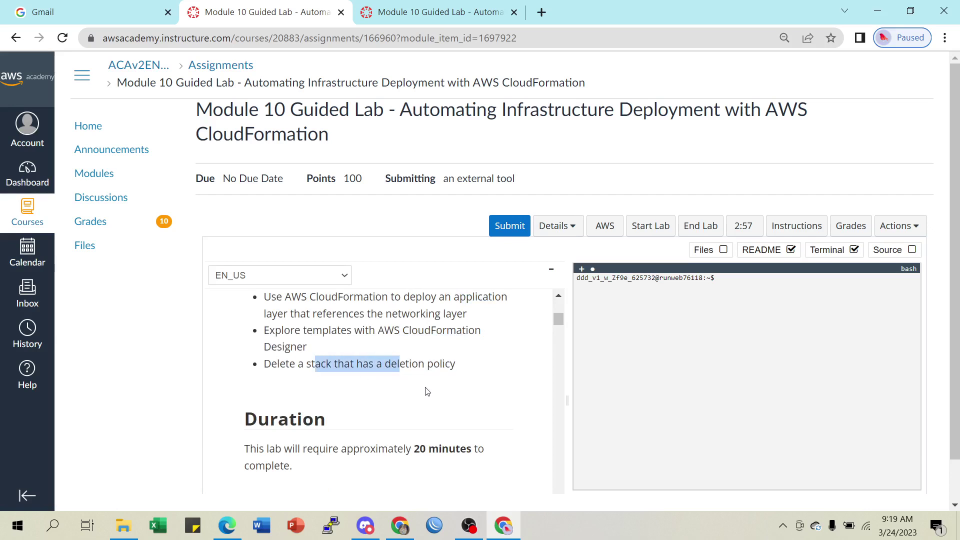
Switch to the second Module 10 lab tab, dismiss its Start Lab status panel, and launch the AWS Management Console.
{"action": "left_click", "coordinate": [402, 8]}
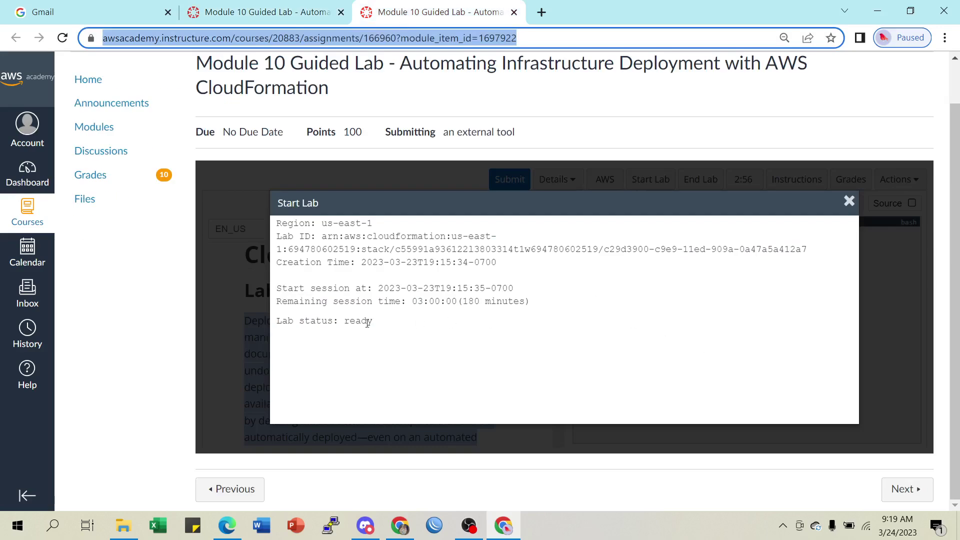
{"action": "left_click", "coordinate": [849, 201]}
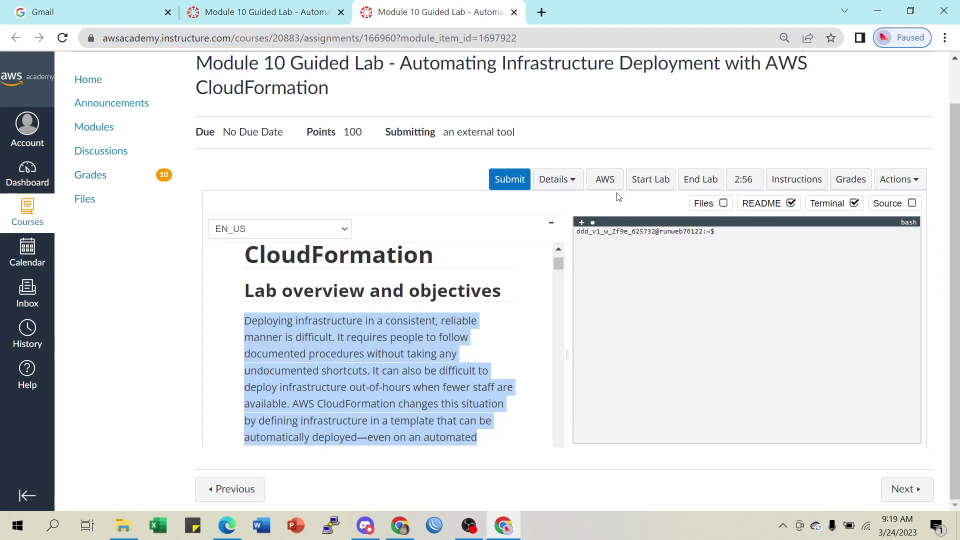
{"action": "left_click", "coordinate": [604, 179]}
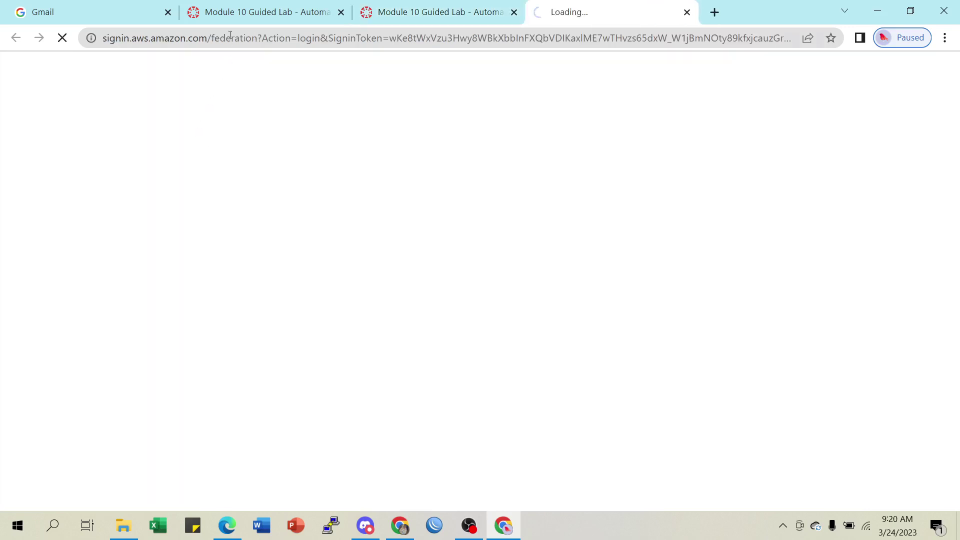
Return to the first lab tab and read the AWS service restrictions and the instructions for accessing the AWS Management Console.
{"action": "left_click", "coordinate": [242, 13]}
{"action": "scroll", "coordinate": [358, 332], "scroll_direction": "down", "scroll_amount": 3}
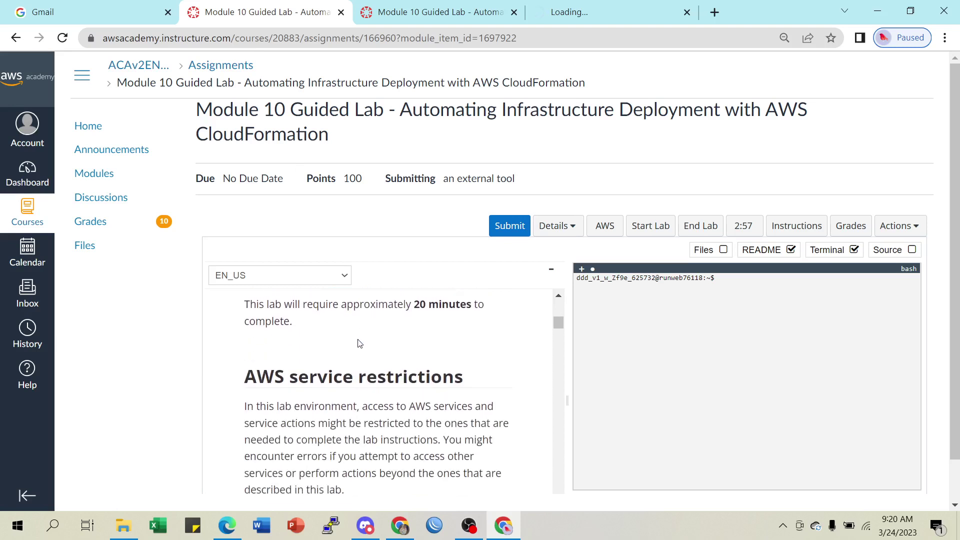
{"action": "scroll", "coordinate": [328, 330], "scroll_direction": "down", "scroll_amount": 1}
{"action": "scroll", "coordinate": [323, 326], "scroll_direction": "up", "scroll_amount": 1}
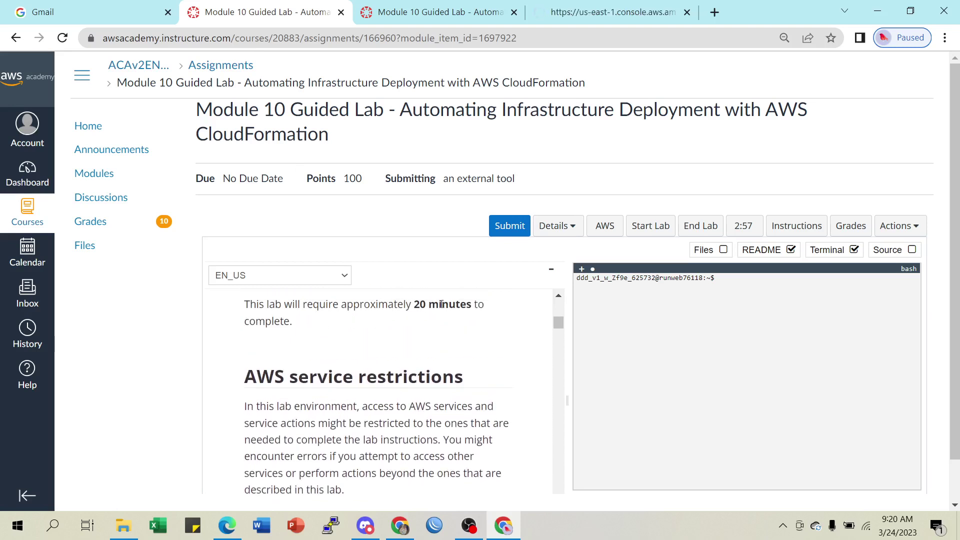
{"action": "scroll", "coordinate": [320, 345], "scroll_direction": "down", "scroll_amount": 1}
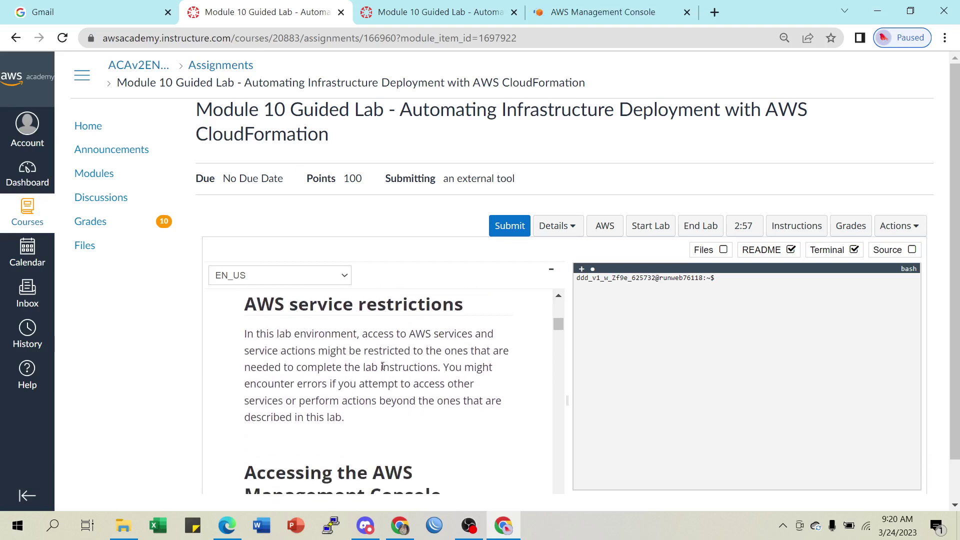
{"action": "left_click_drag", "start_coordinate": [318, 368], "coordinate": [422, 368]}
{"action": "scroll", "coordinate": [381, 381], "scroll_direction": "down", "scroll_amount": 3}
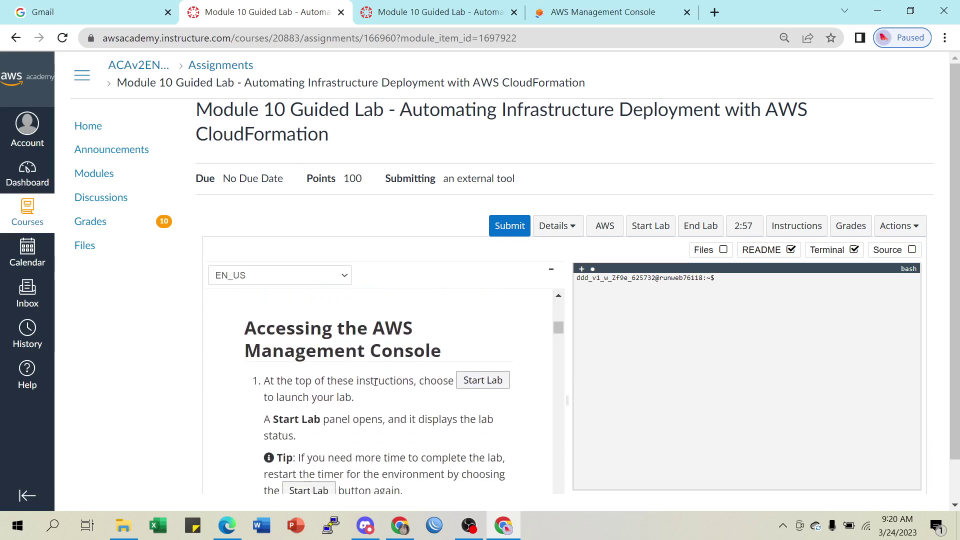
{"action": "scroll", "coordinate": [375, 383], "scroll_direction": "down", "scroll_amount": 1}
{"action": "scroll", "coordinate": [417, 386], "scroll_direction": "down", "scroll_amount": 1}
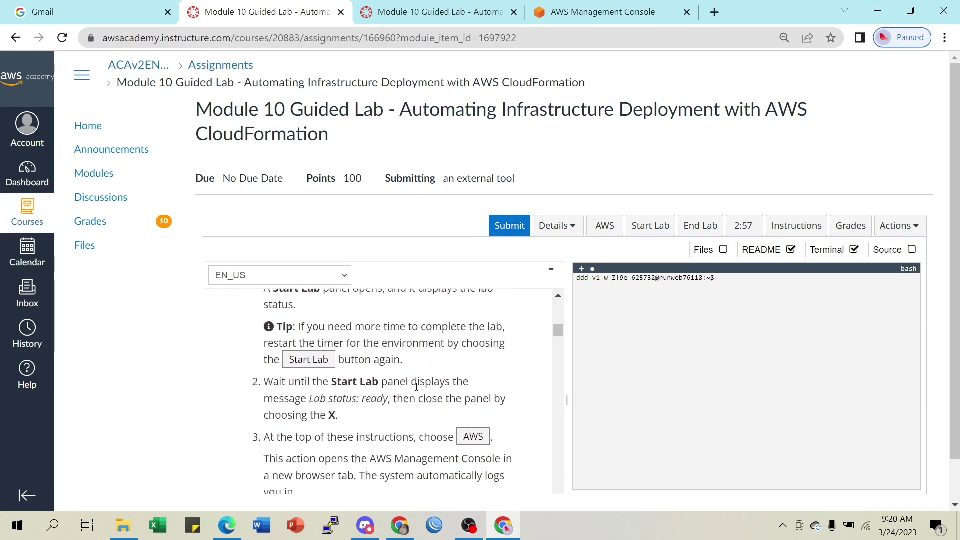
{"action": "scroll", "coordinate": [416, 386], "scroll_direction": "down", "scroll_amount": 6}
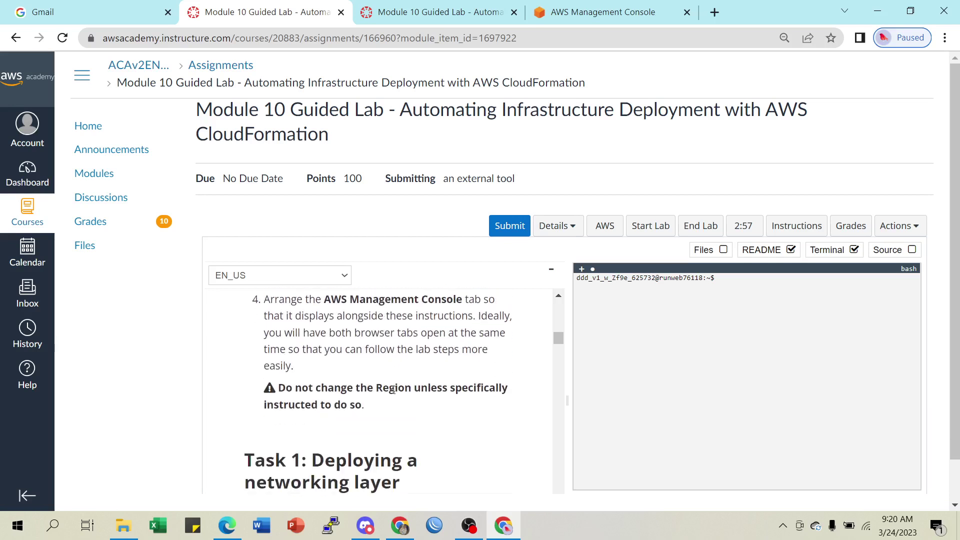
Read the Task 1 introduction on deploying a networking layer, including the template download instruction.
{"action": "scroll", "coordinate": [393, 390], "scroll_direction": "down", "scroll_amount": 3}
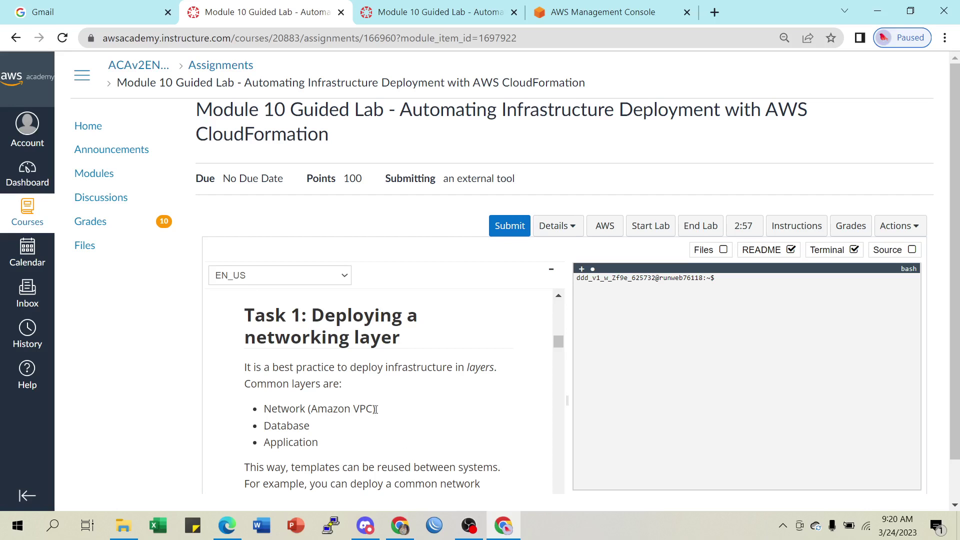
{"action": "scroll", "coordinate": [354, 365], "scroll_direction": "down", "scroll_amount": 1}
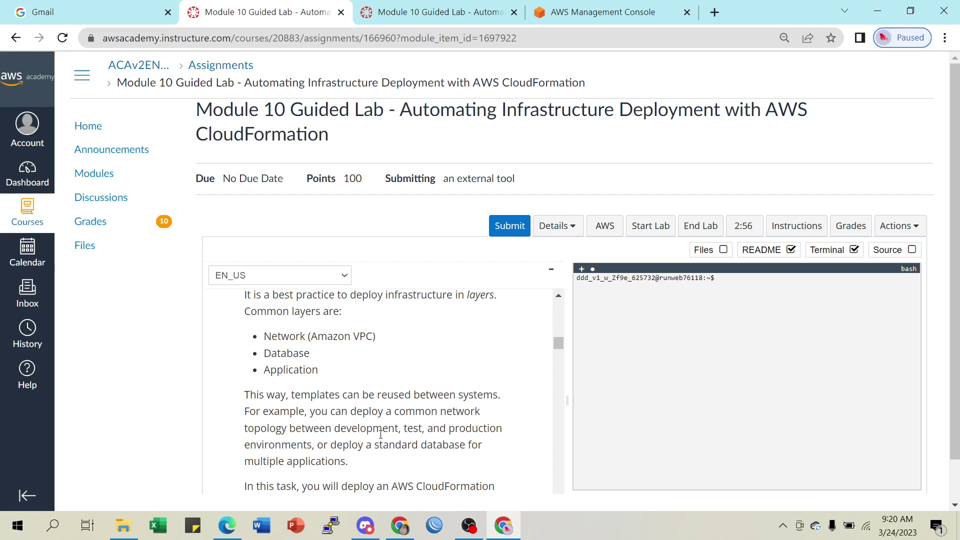
{"action": "scroll", "coordinate": [381, 434], "scroll_direction": "down", "scroll_amount": 1}
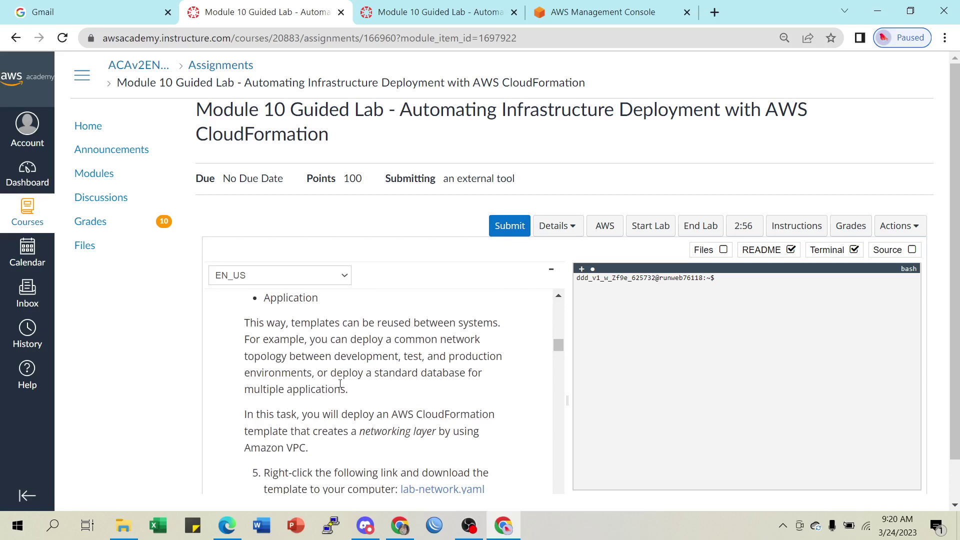
{"action": "scroll", "coordinate": [340, 384], "scroll_direction": "down", "scroll_amount": 1}
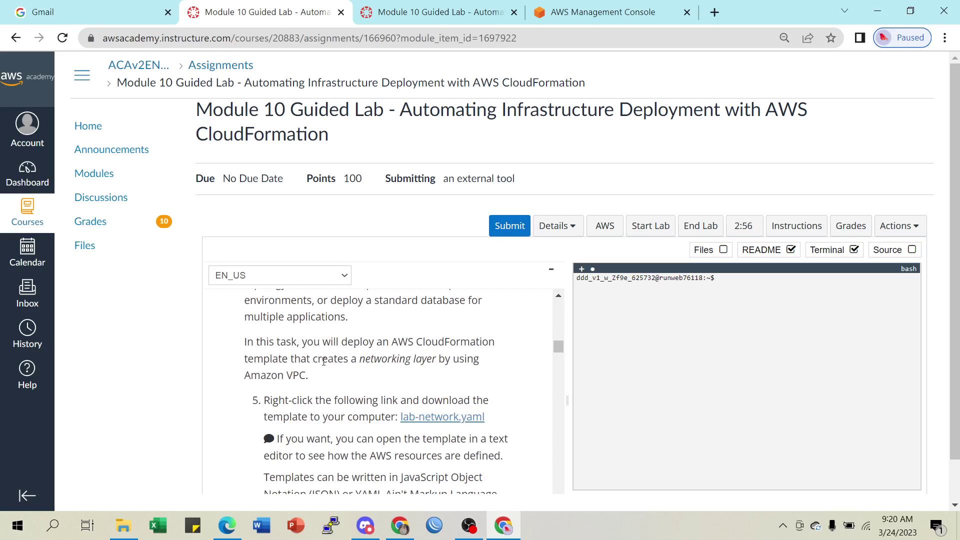
{"action": "left_click_drag", "start_coordinate": [366, 360], "coordinate": [426, 360]}
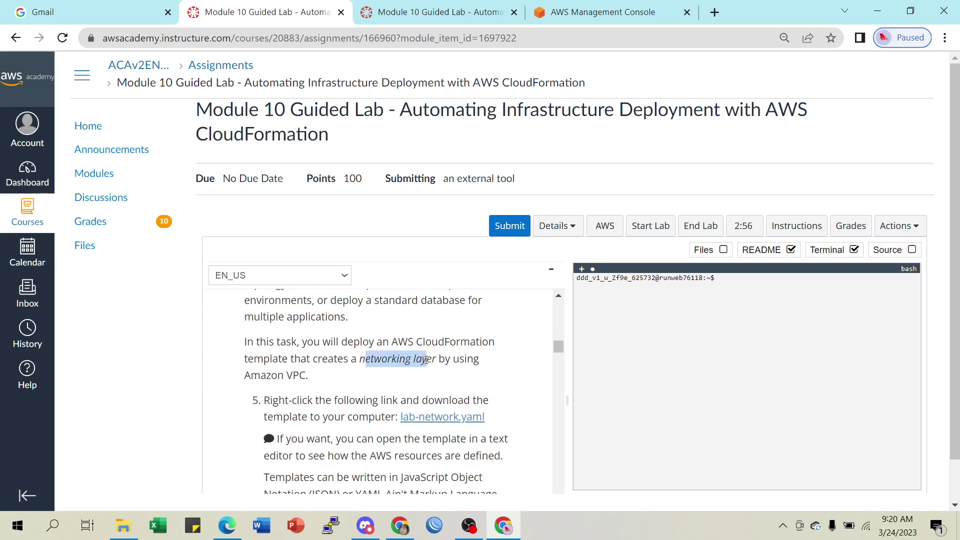
{"action": "left_click_drag", "start_coordinate": [287, 375], "coordinate": [295, 377]}
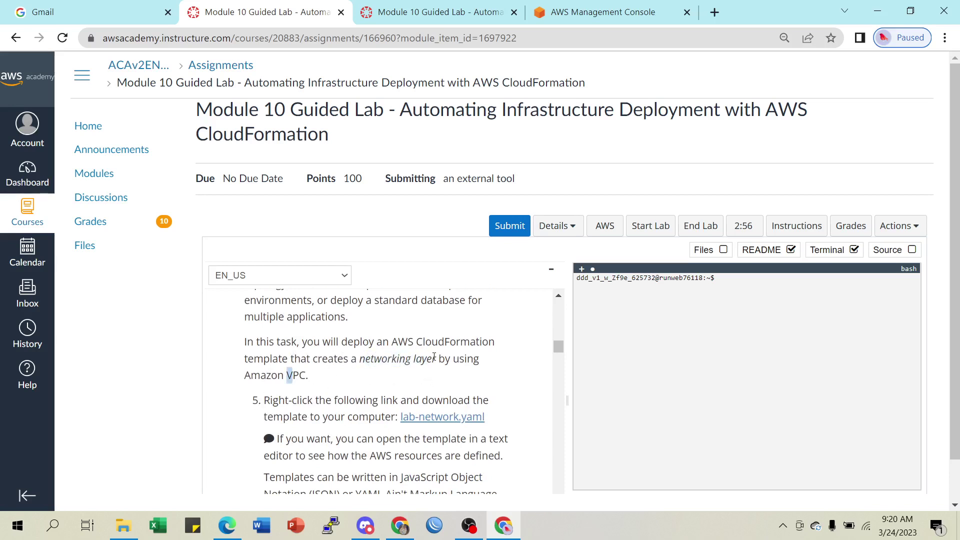
{"action": "scroll", "coordinate": [332, 409], "scroll_direction": "down", "scroll_amount": 1}
{"action": "scroll", "coordinate": [312, 361], "scroll_direction": "up", "scroll_amount": 1}
{"action": "scroll", "coordinate": [438, 411], "scroll_direction": "down", "scroll_amount": 1}
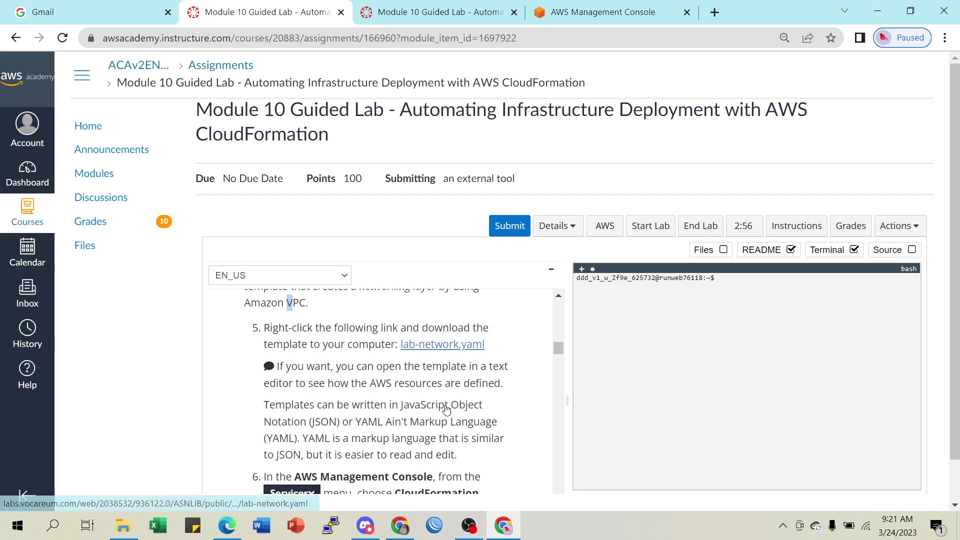
Open the linked lab-network.yaml template in a new browser tab and switch to it.
{"action": "right_click", "coordinate": [433, 346]}
{"action": "left_click", "coordinate": [461, 365]}
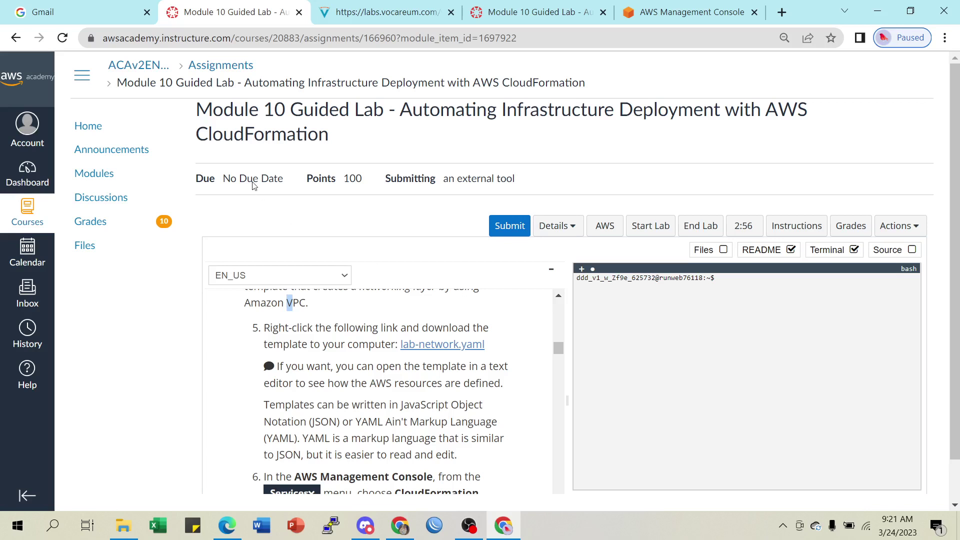
{"action": "left_click", "coordinate": [381, 18]}
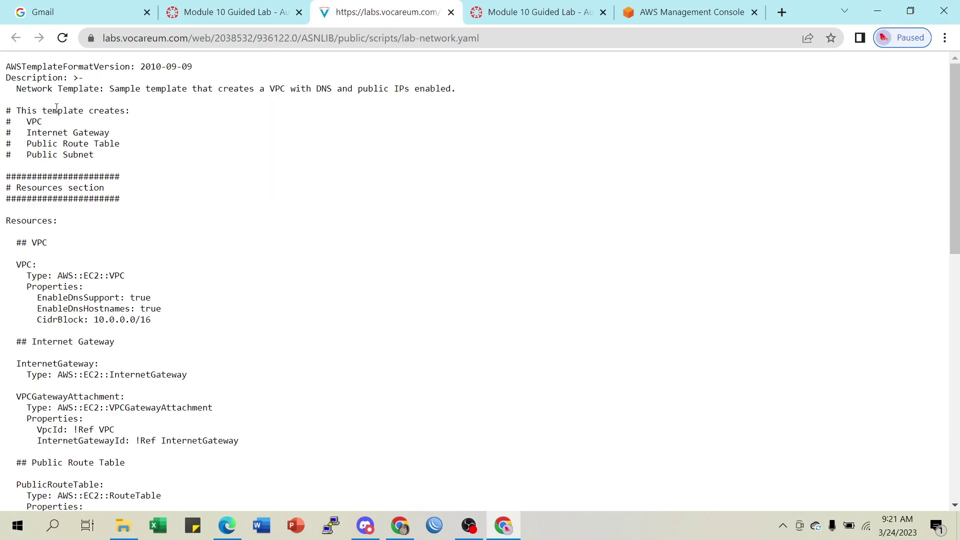
Examine the network template's VPC, internet gateway, route table and public subnet resources, plus its Outputs section.
{"action": "scroll", "coordinate": [99, 260], "scroll_direction": "down", "scroll_amount": 5}
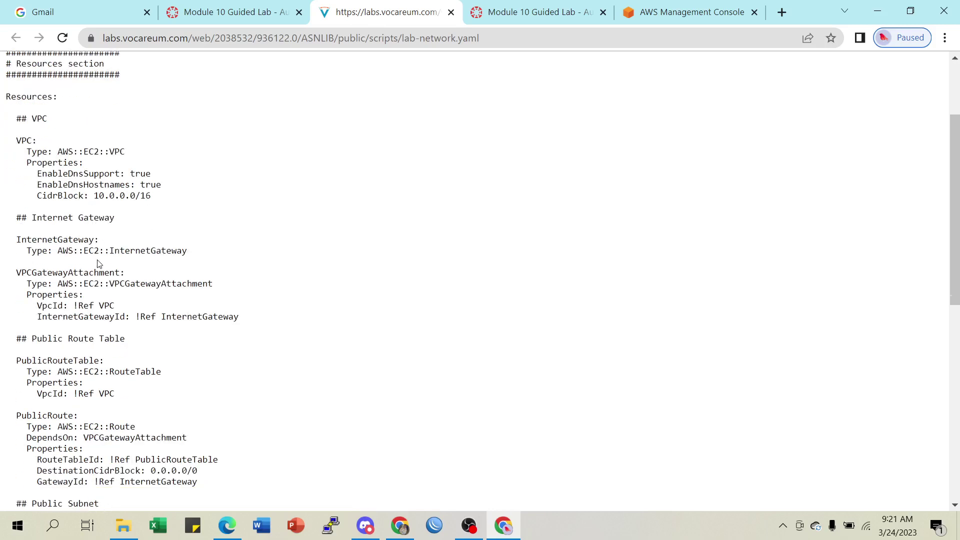
{"action": "scroll", "coordinate": [99, 261], "scroll_direction": "down", "scroll_amount": 7}
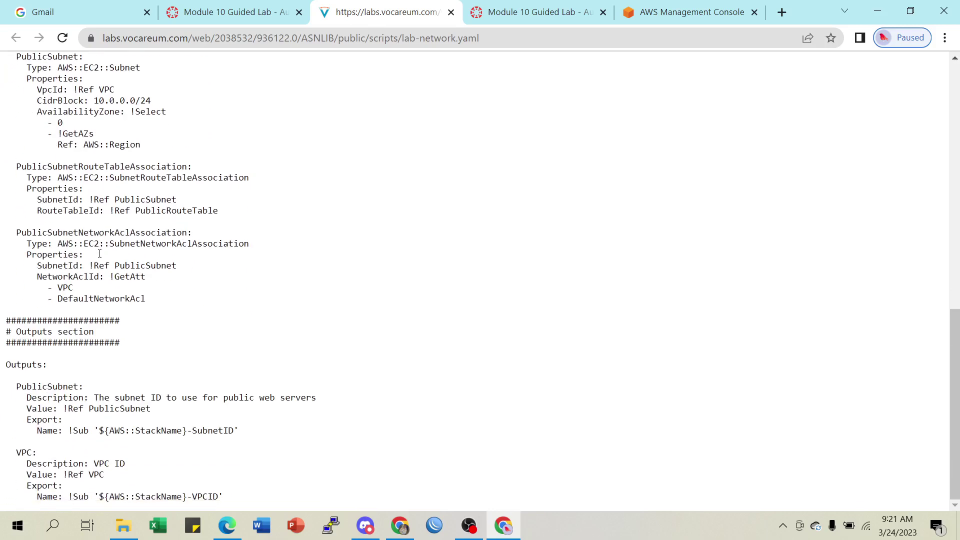
{"action": "scroll", "coordinate": [99, 257], "scroll_direction": "up", "scroll_amount": 12}
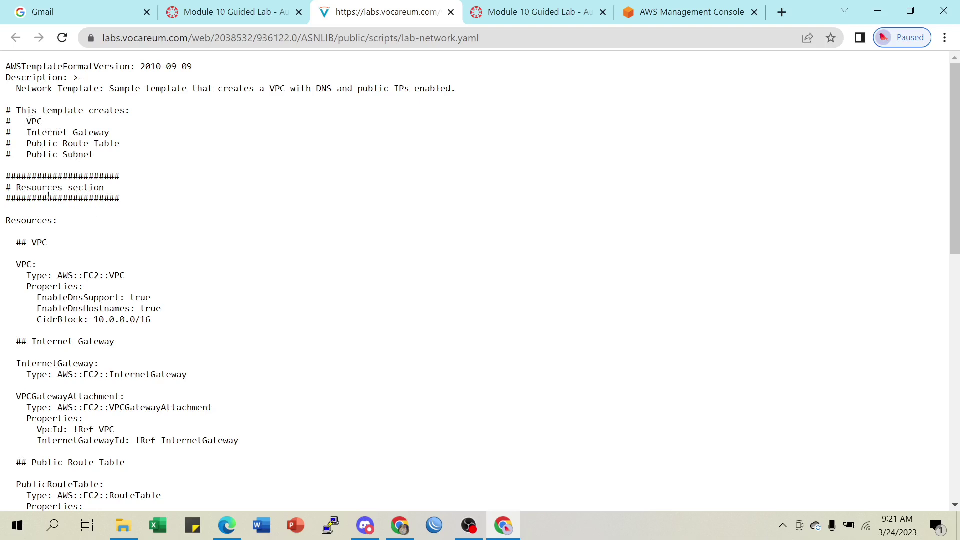
{"action": "scroll", "coordinate": [70, 223], "scroll_direction": "down", "scroll_amount": 1}
{"action": "scroll", "coordinate": [70, 223], "scroll_direction": "down", "scroll_amount": 1}
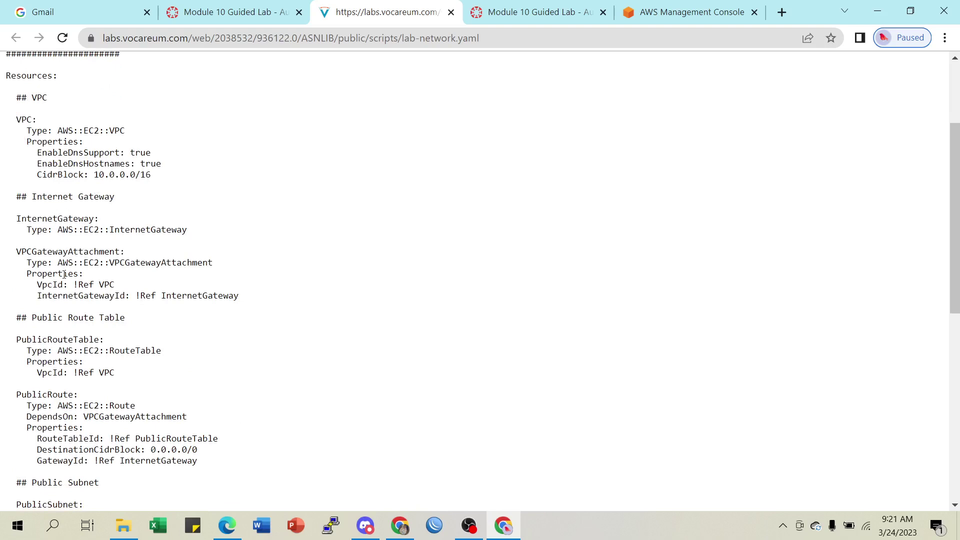
{"action": "scroll", "coordinate": [65, 280], "scroll_direction": "down", "scroll_amount": 1}
{"action": "scroll", "coordinate": [73, 267], "scroll_direction": "down", "scroll_amount": 2}
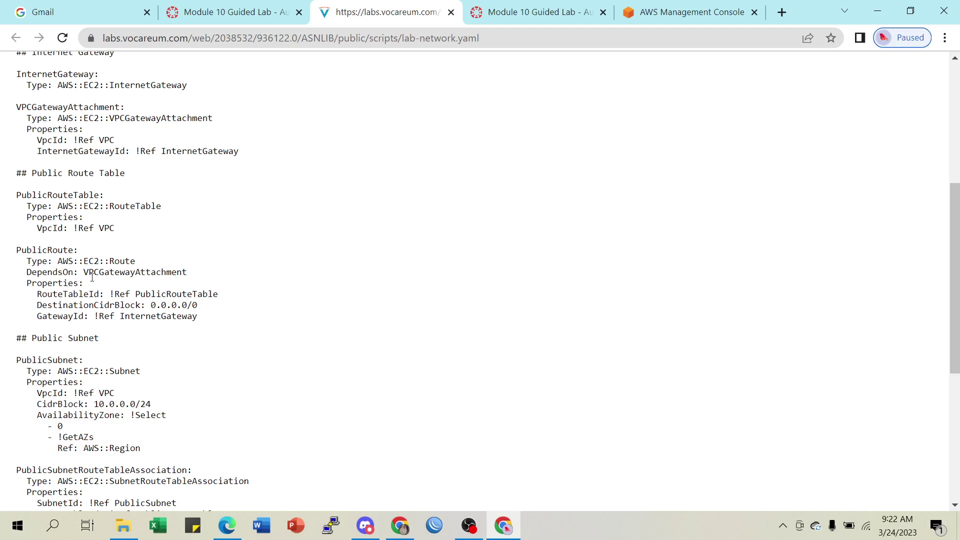
{"action": "scroll", "coordinate": [70, 317], "scroll_direction": "down", "scroll_amount": 6}
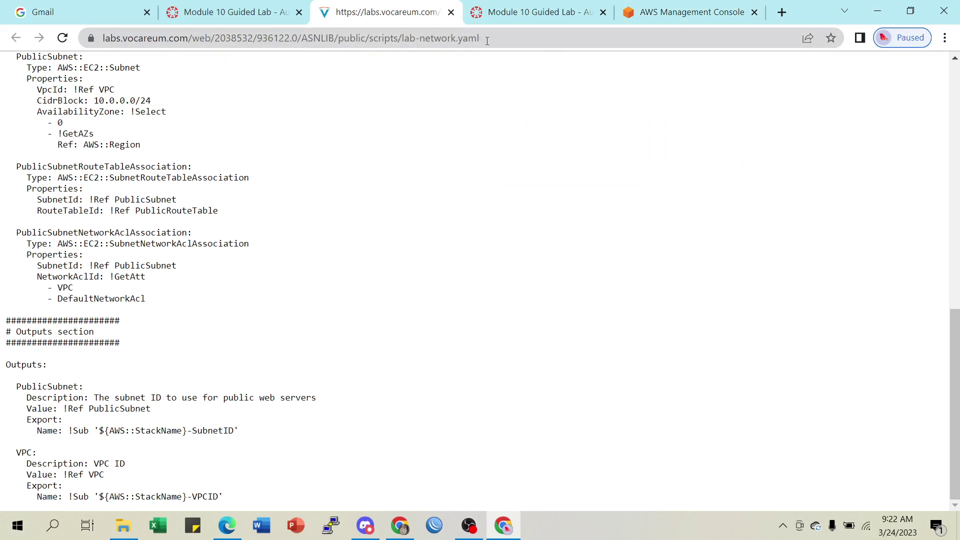
Read the lab instructions on template formats, opening CloudFormation and creating a stack, and compare them with the open lab-network.yaml template.
{"action": "left_click", "coordinate": [217, 14]}
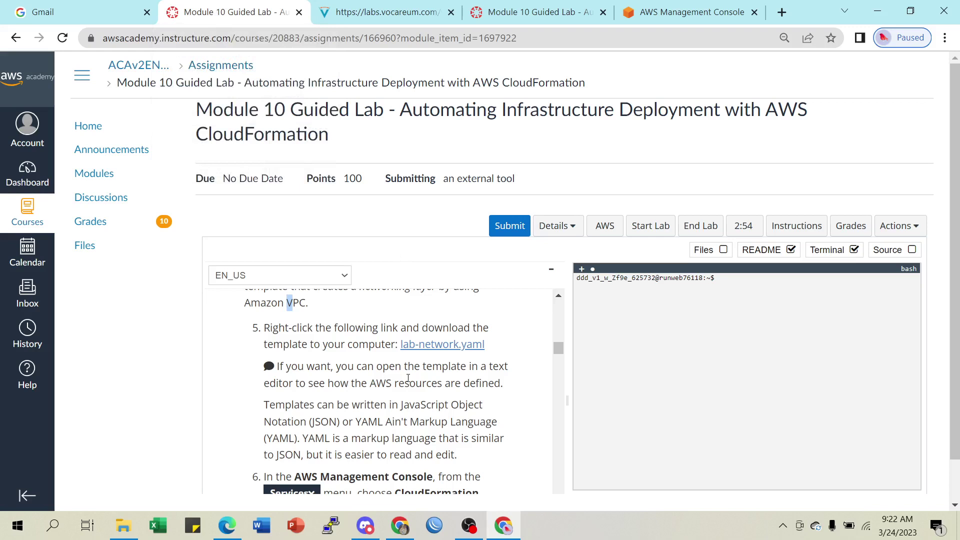
{"action": "scroll", "coordinate": [408, 378], "scroll_direction": "down", "scroll_amount": 2}
{"action": "scroll", "coordinate": [300, 390], "scroll_direction": "up", "scroll_amount": 2}
{"action": "scroll", "coordinate": [476, 399], "scroll_direction": "down", "scroll_amount": 2}
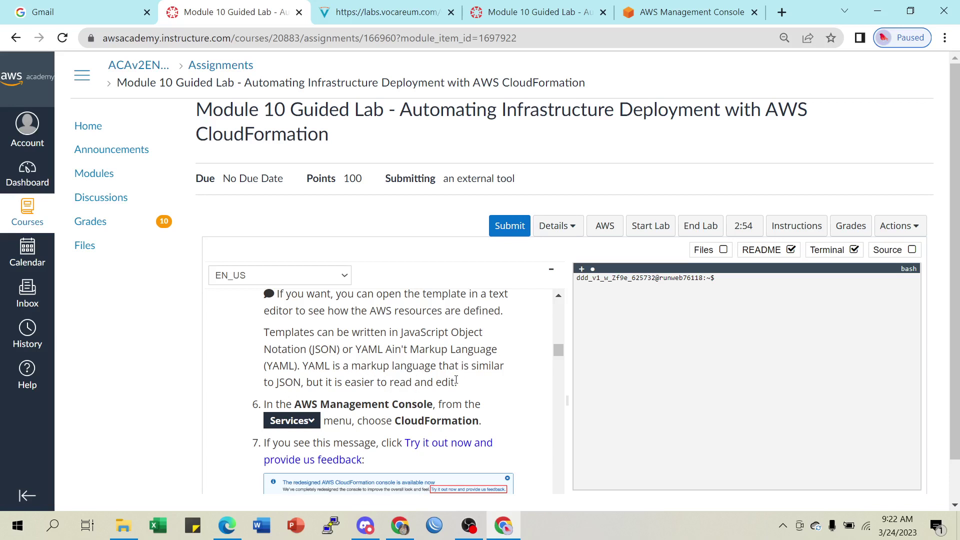
{"action": "scroll", "coordinate": [476, 367], "scroll_direction": "down", "scroll_amount": 1}
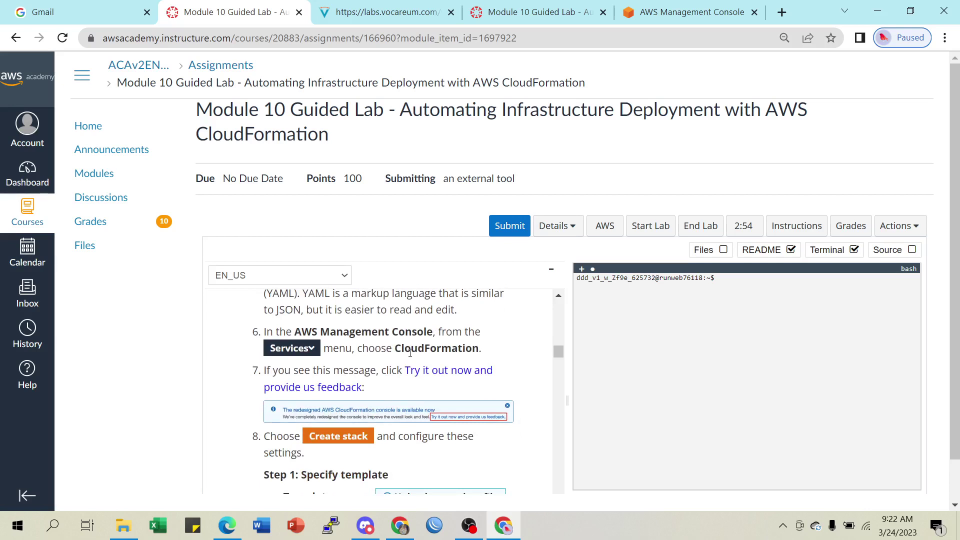
{"action": "left_click", "coordinate": [383, 10]}
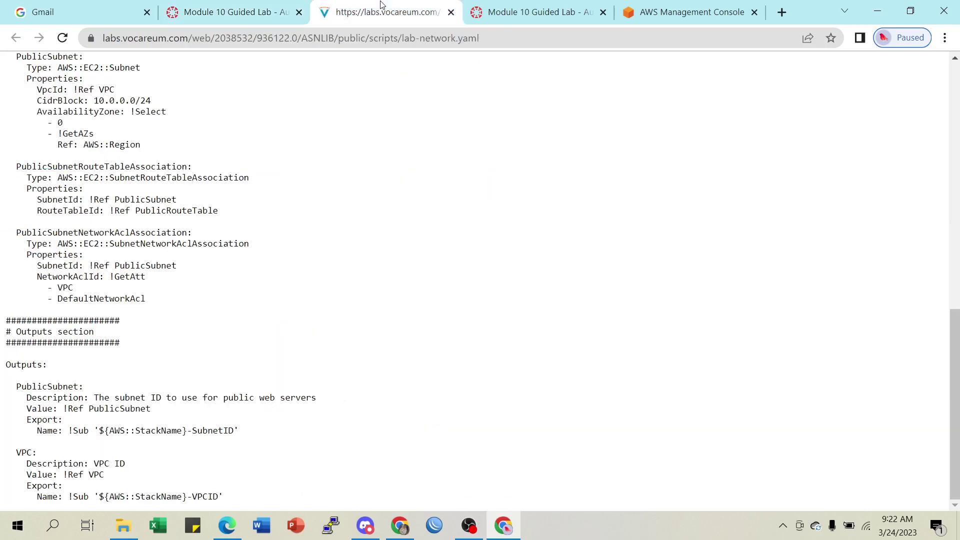
{"action": "scroll", "coordinate": [190, 158], "scroll_direction": "up", "scroll_amount": 7}
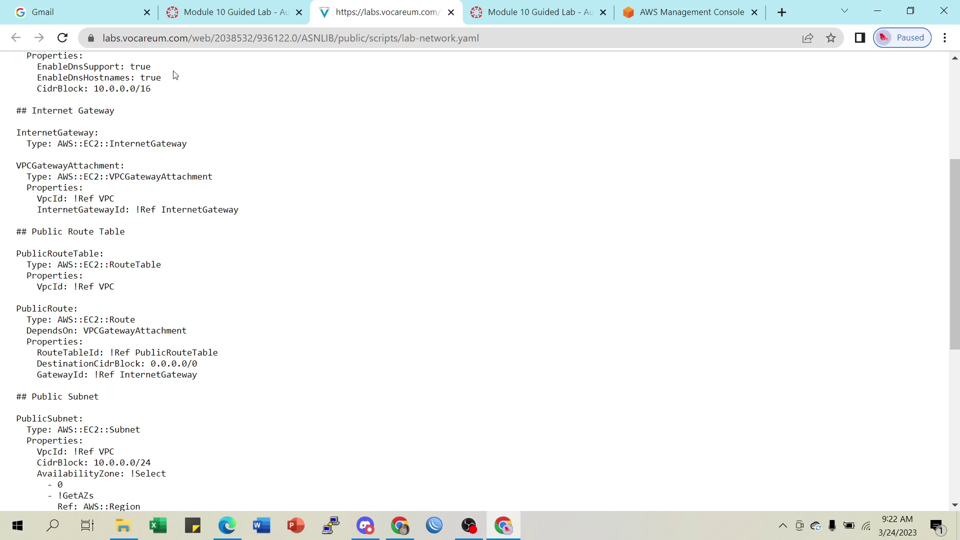
Return to the lab page and show its Files and Source views with the Terminal hidden.
{"action": "left_click", "coordinate": [235, 12]}
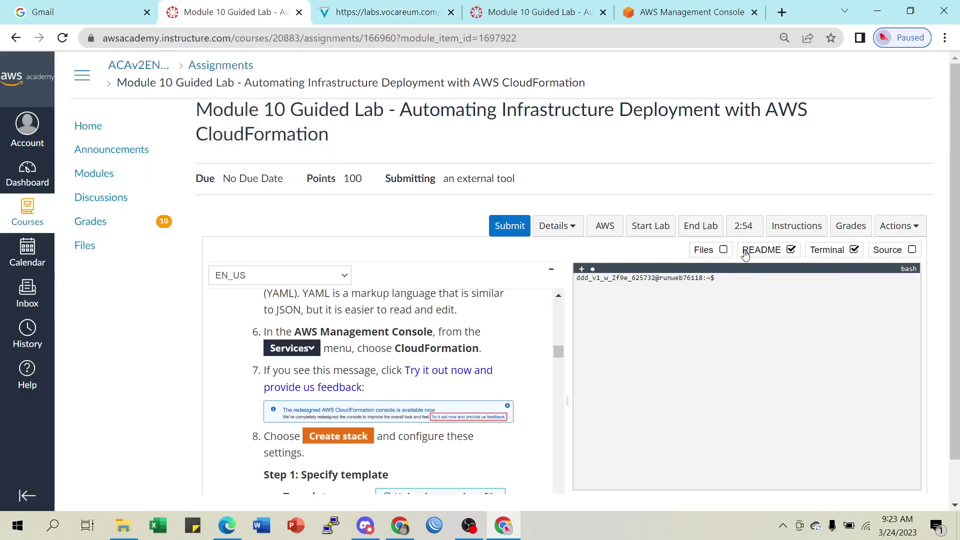
{"action": "left_click", "coordinate": [724, 250]}
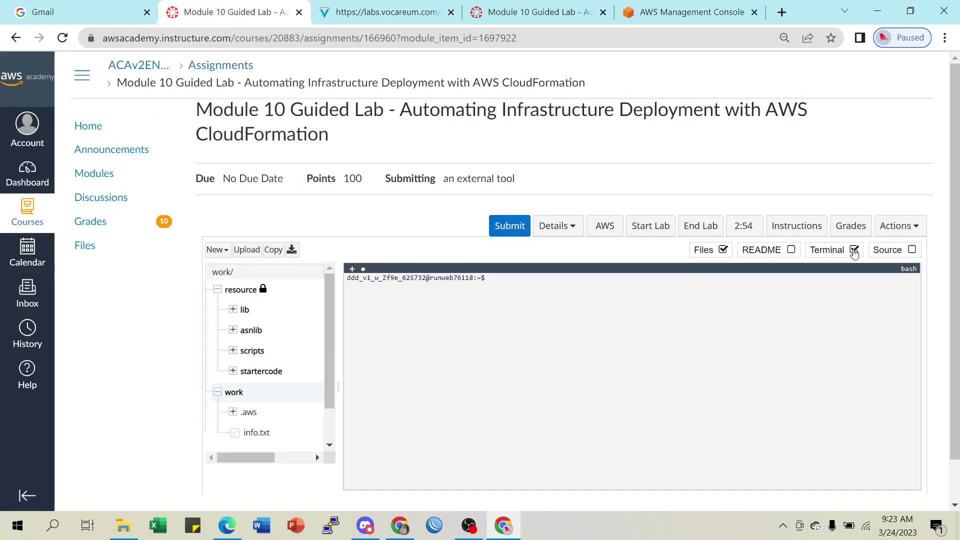
{"action": "left_click", "coordinate": [854, 251]}
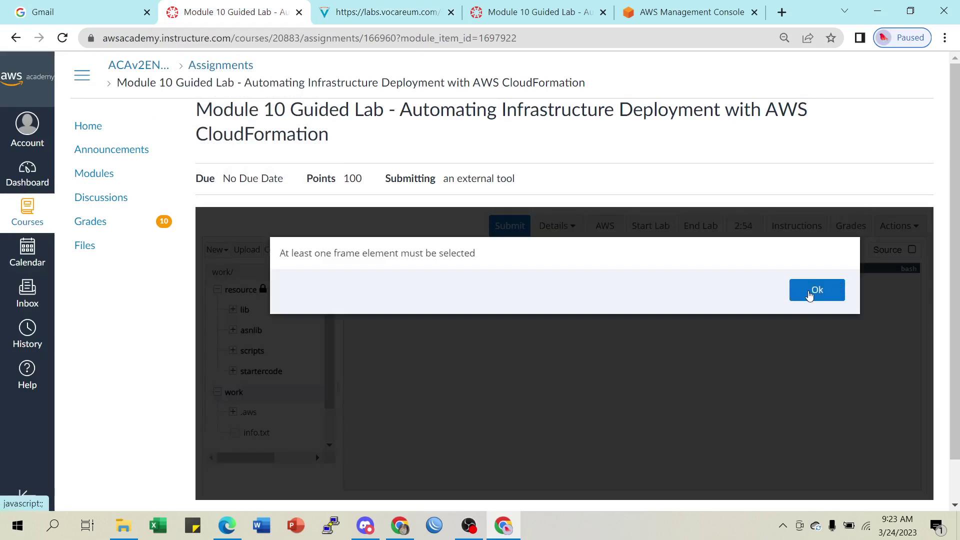
{"action": "left_click", "coordinate": [811, 292]}
{"action": "left_click", "coordinate": [912, 250]}
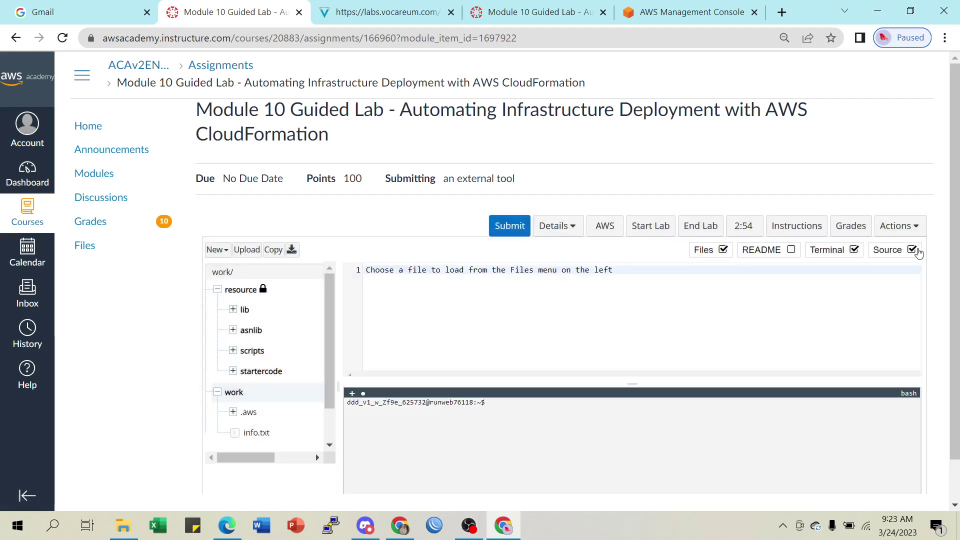
{"action": "left_click", "coordinate": [854, 250]}
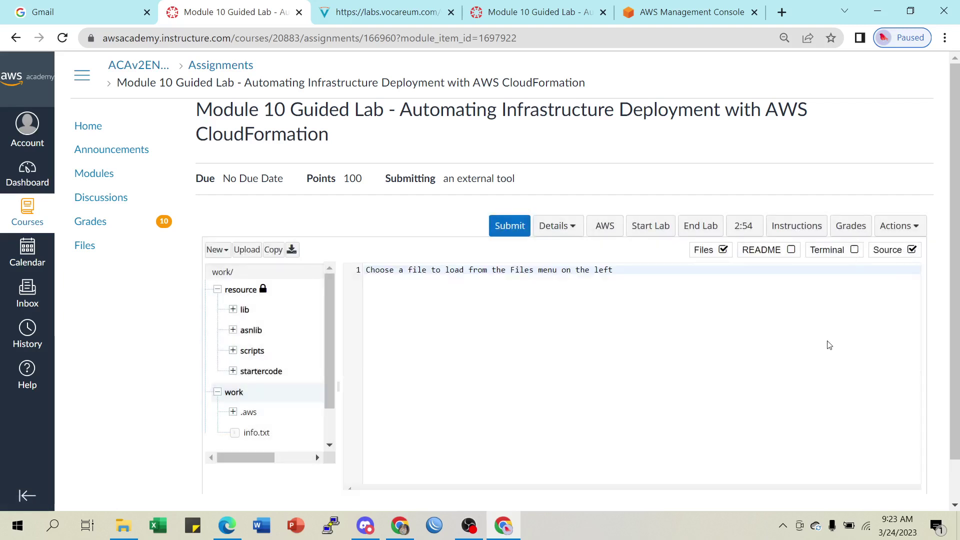
Following the path in the template's URL, expand the asnlib folder and its public subfolder in the lab's file tree.
{"action": "left_click", "coordinate": [379, 13]}
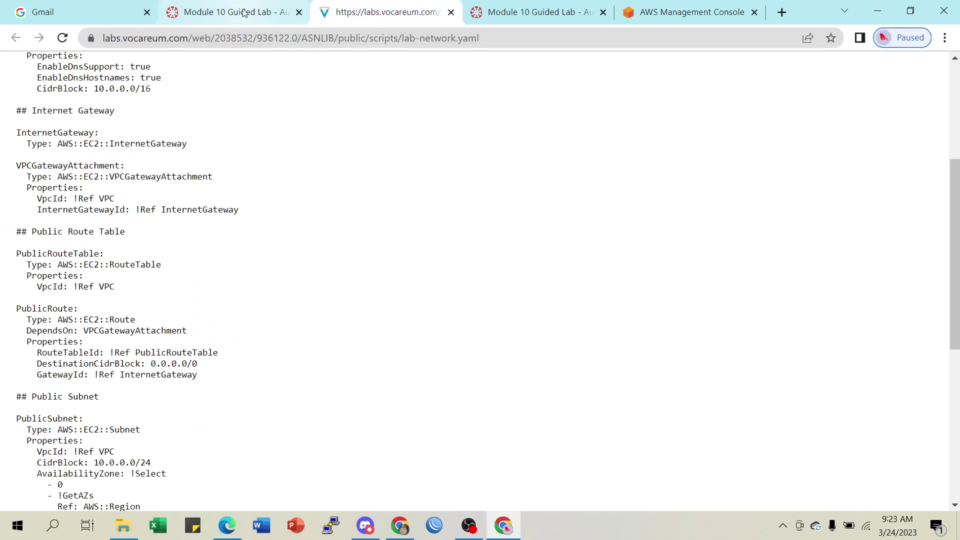
{"action": "left_click", "coordinate": [257, 15]}
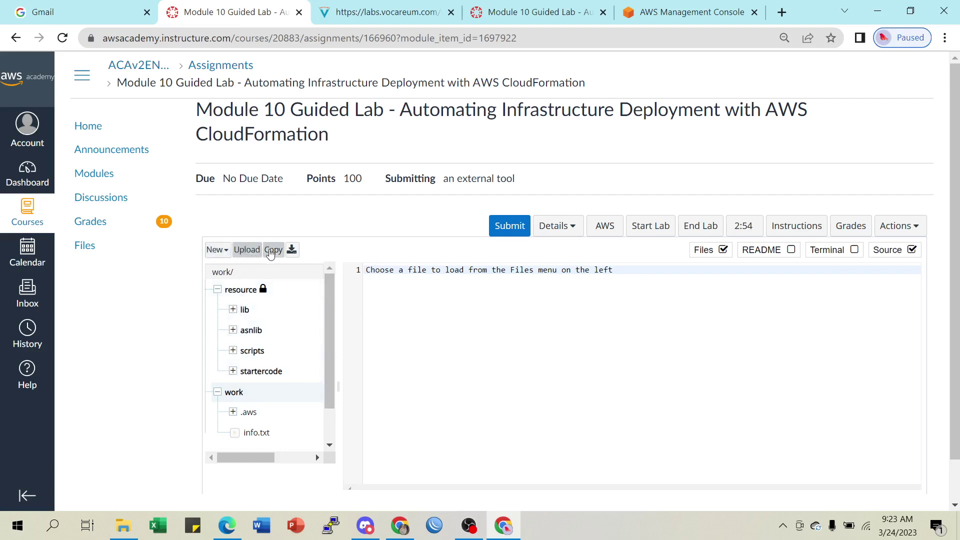
{"action": "left_click", "coordinate": [250, 333]}
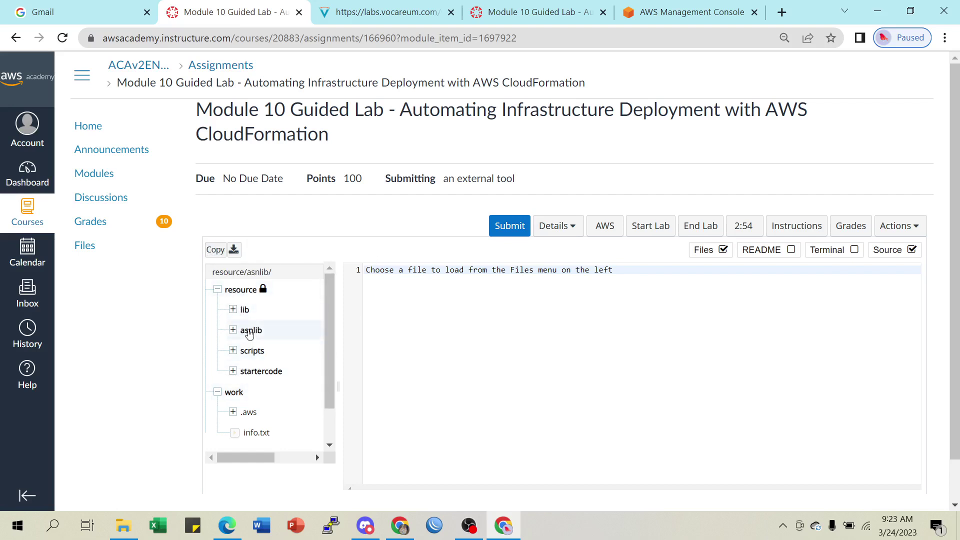
{"action": "left_click", "coordinate": [233, 331]}
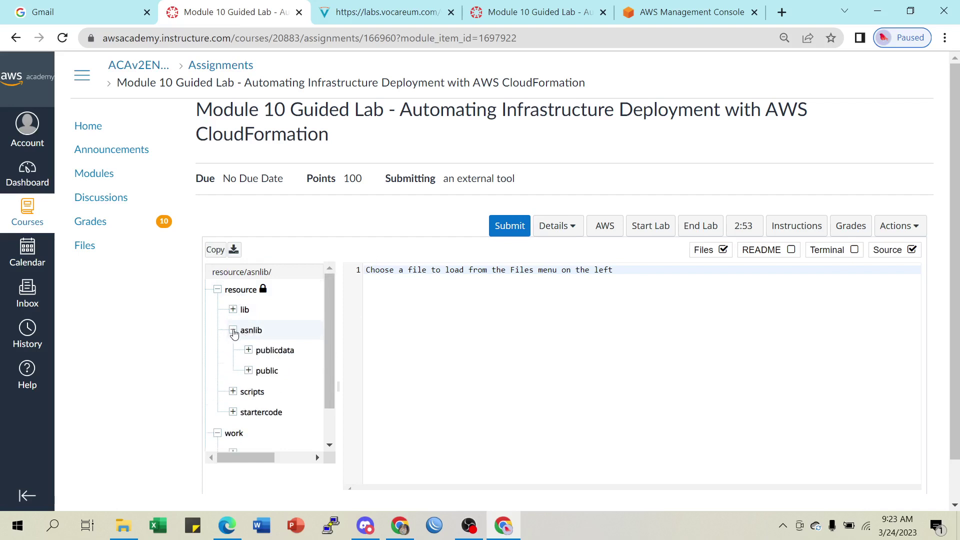
{"action": "left_click", "coordinate": [366, 13]}
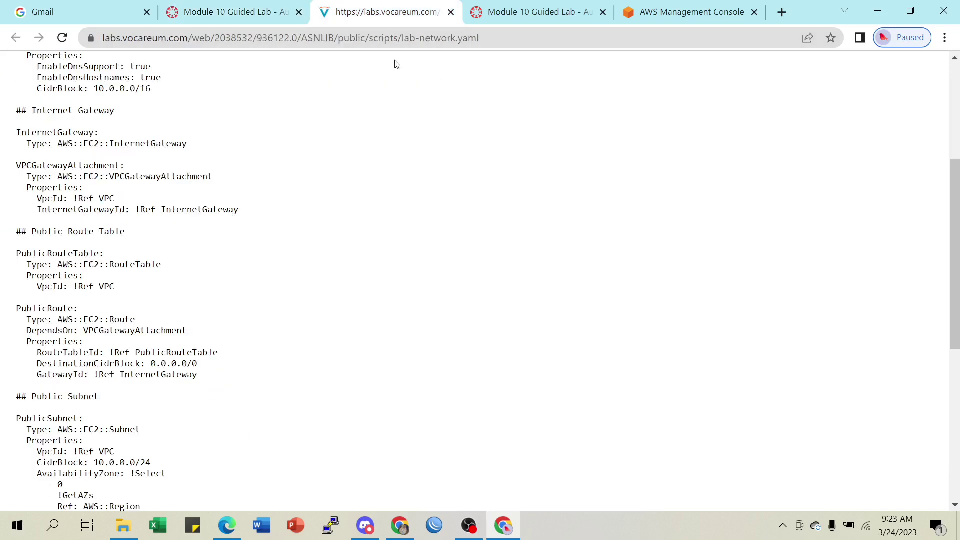
{"action": "left_click", "coordinate": [223, 12]}
{"action": "left_click", "coordinate": [261, 374]}
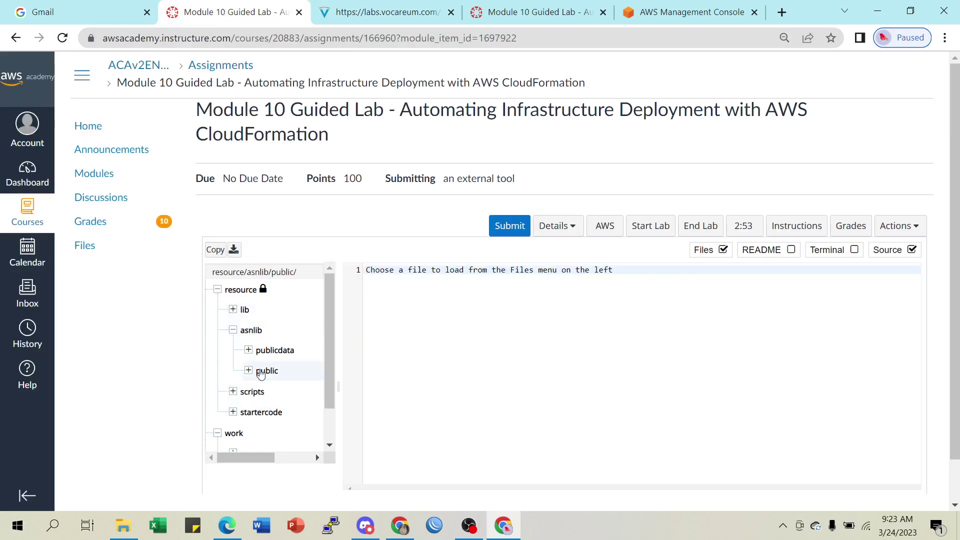
{"action": "left_click", "coordinate": [249, 371]}
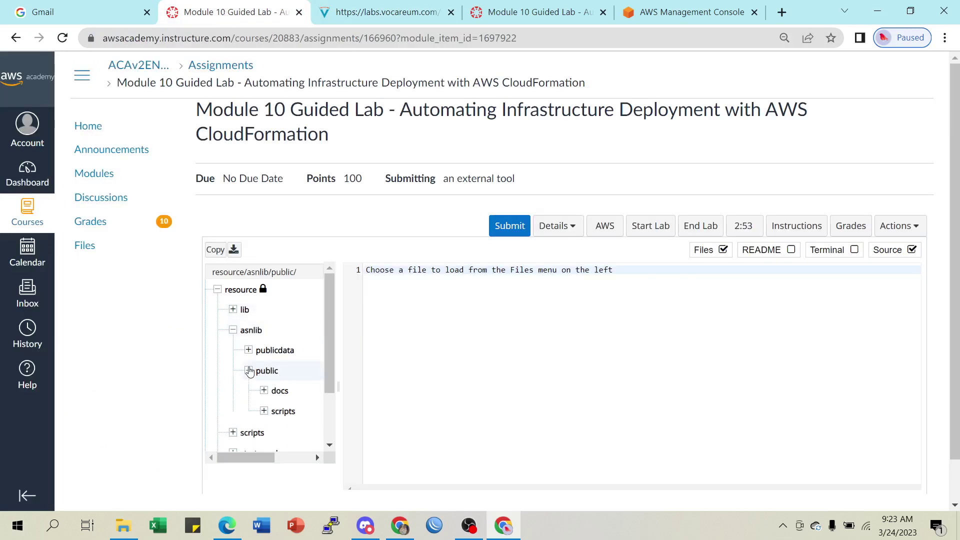
Expand the public scripts folder, widen the file tree, and open lab-network.yaml in the source editor.
{"action": "left_click", "coordinate": [282, 413]}
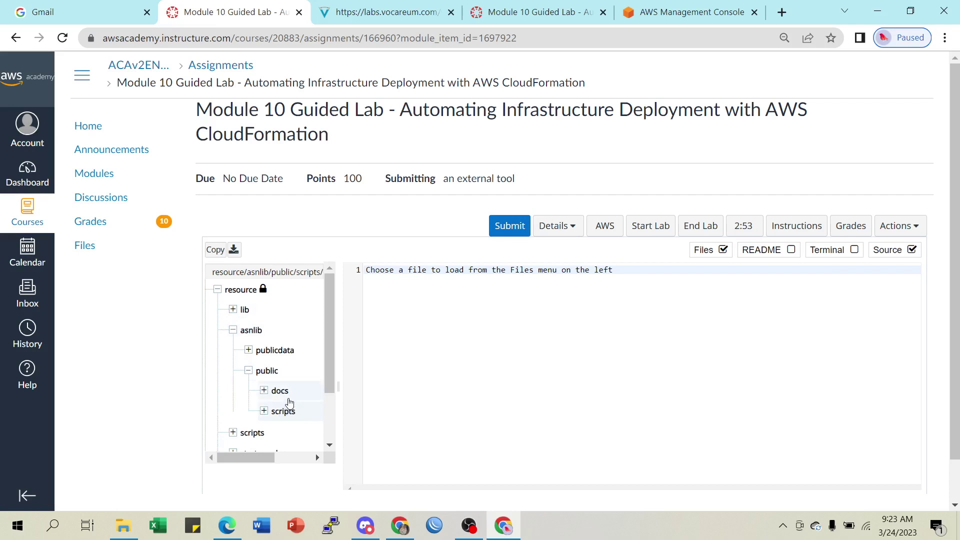
{"action": "scroll", "coordinate": [285, 406], "scroll_direction": "down", "scroll_amount": 2}
{"action": "left_click", "coordinate": [264, 339]}
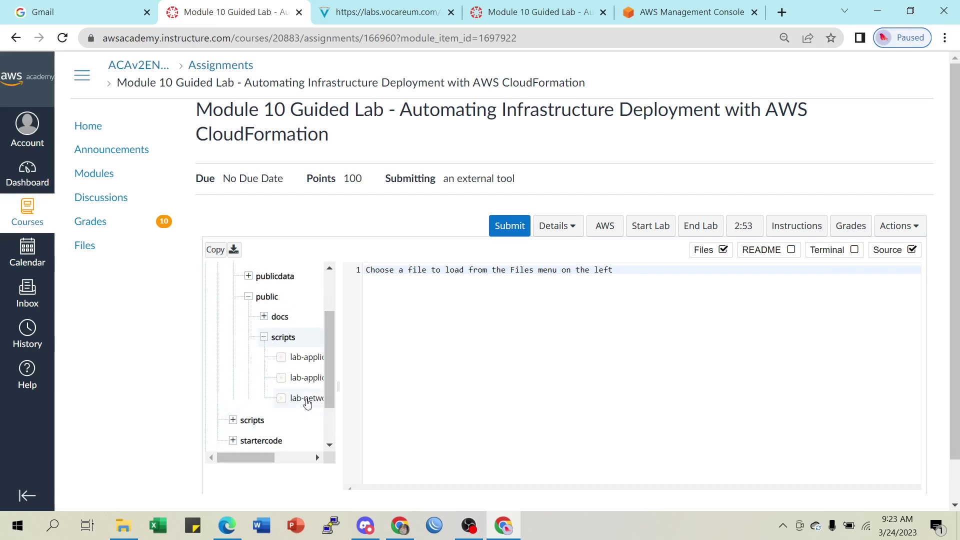
{"action": "left_click_drag", "start_coordinate": [338, 386], "coordinate": [415, 379]}
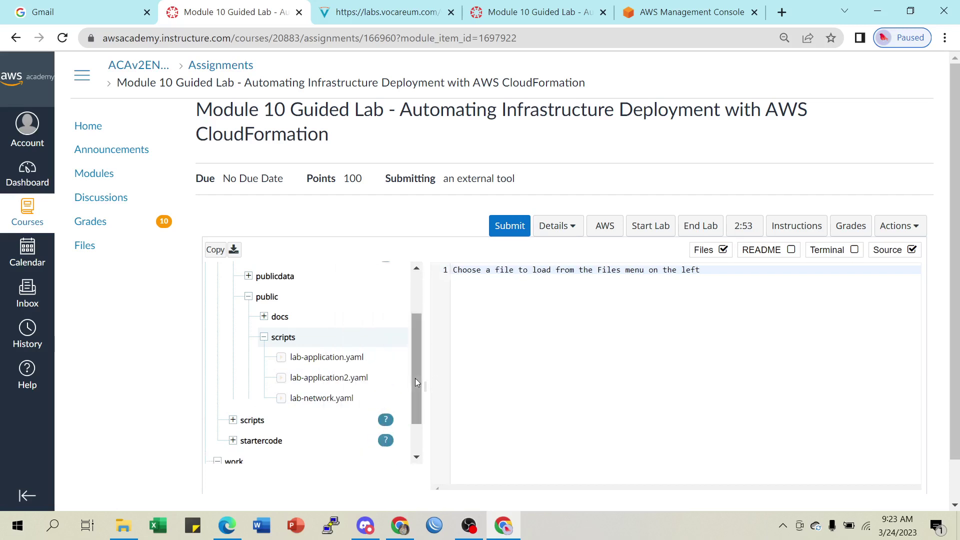
{"action": "left_click", "coordinate": [314, 399]}
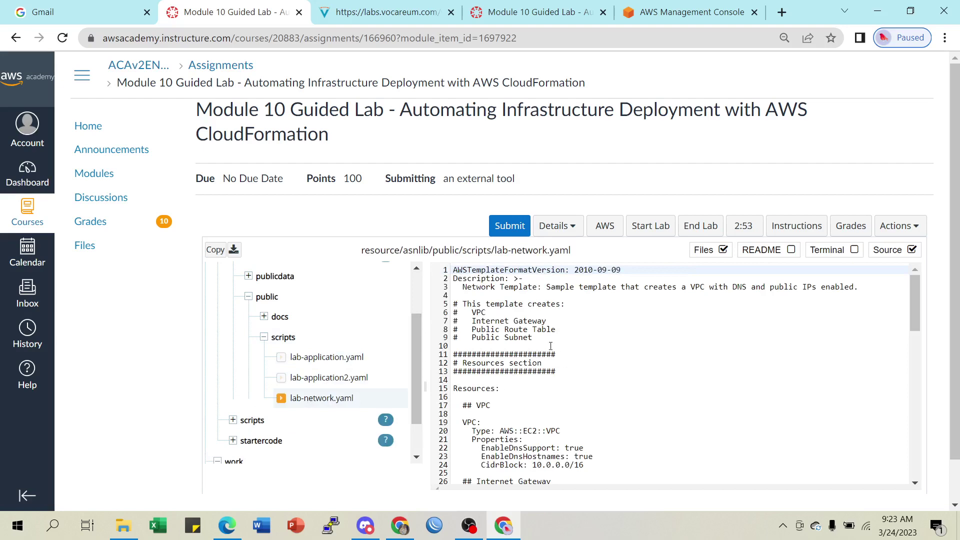
Compare the lab-network.yaml source in the editor with the template open in the other browser tab.
{"action": "scroll", "coordinate": [484, 301], "scroll_direction": "down", "scroll_amount": 9}
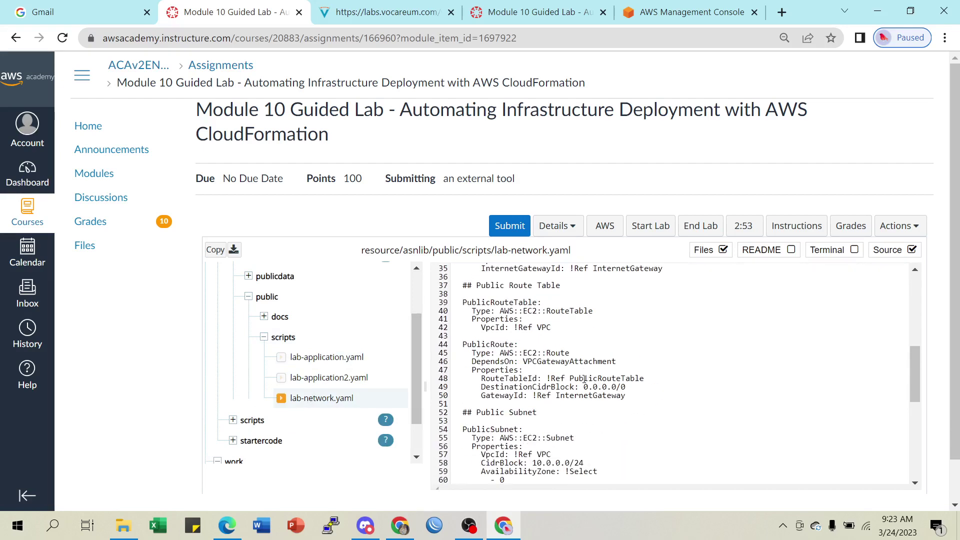
{"action": "scroll", "coordinate": [584, 379], "scroll_direction": "up", "scroll_amount": 4}
{"action": "left_click", "coordinate": [388, 13]}
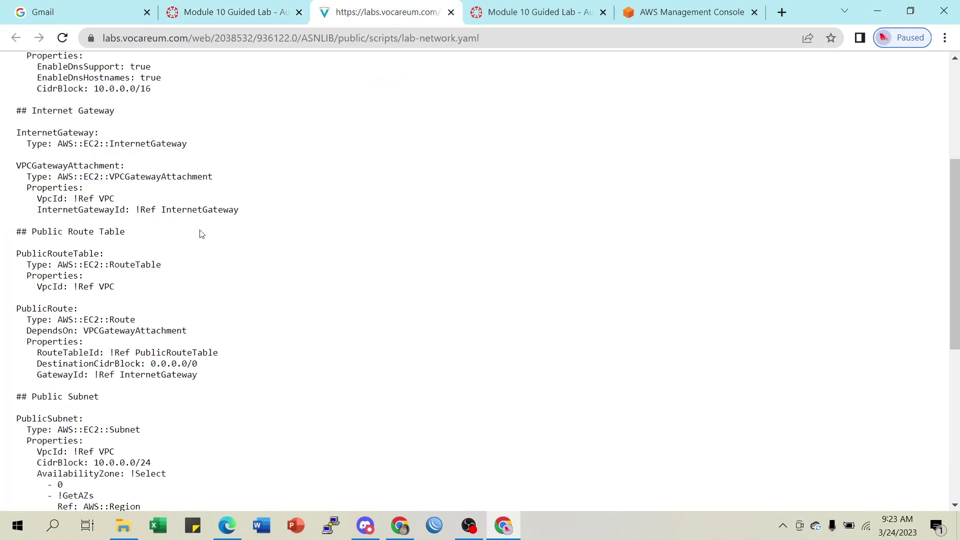
{"action": "left_click", "coordinate": [234, 14]}
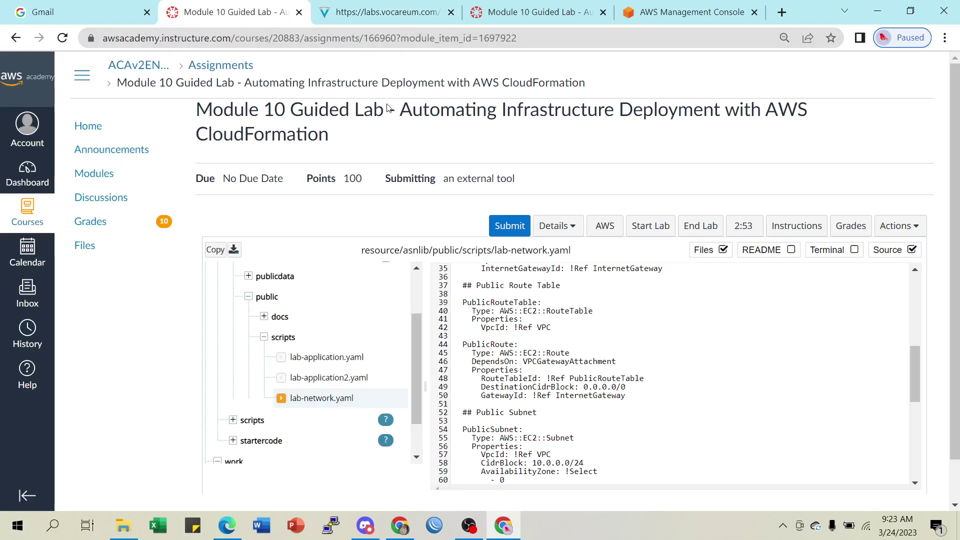
{"action": "scroll", "coordinate": [599, 370], "scroll_direction": "up", "scroll_amount": 6}
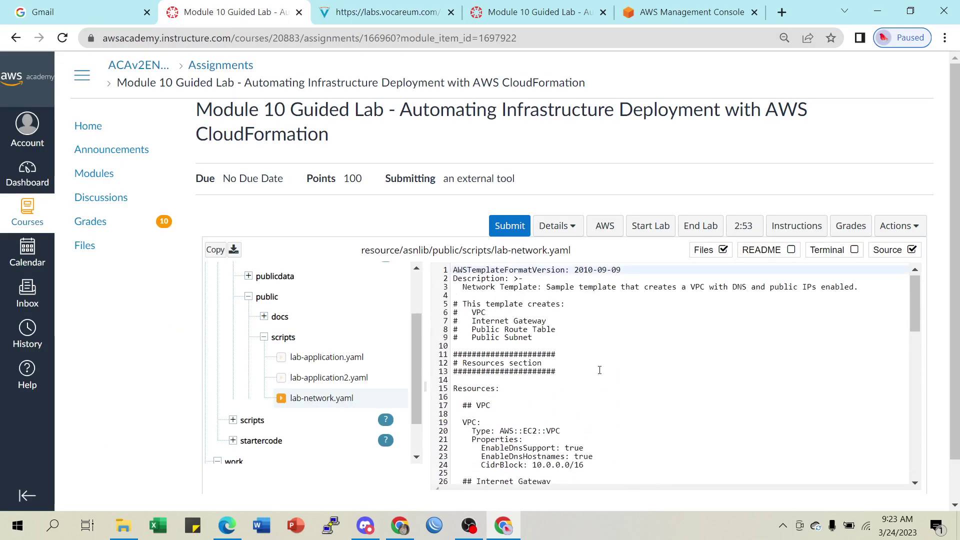
{"action": "scroll", "coordinate": [600, 370], "scroll_direction": "down", "scroll_amount": 3}
{"action": "scroll", "coordinate": [600, 370], "scroll_direction": "down", "scroll_amount": 3}
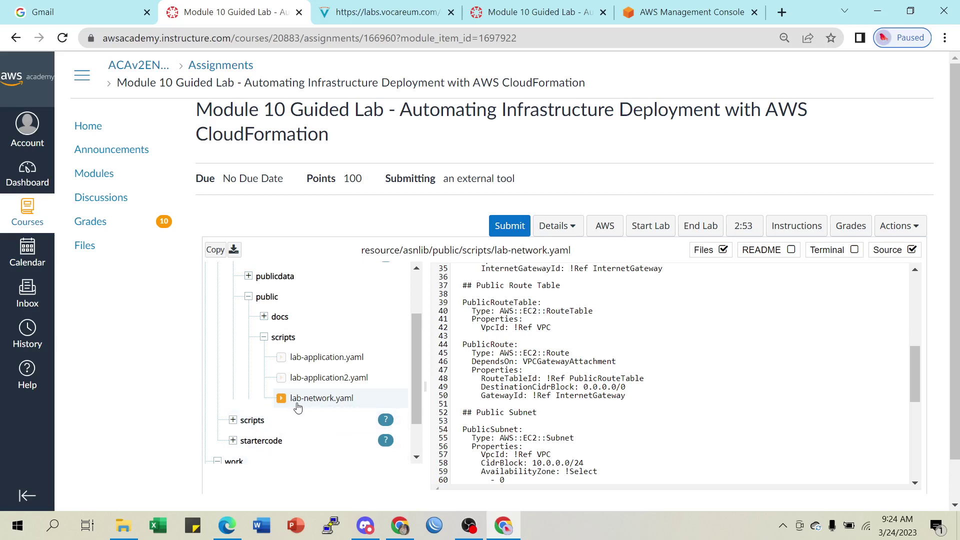
Download the lab's resource files as zipped source and close the ZIP preparation dialog.
{"action": "left_click", "coordinate": [234, 250]}
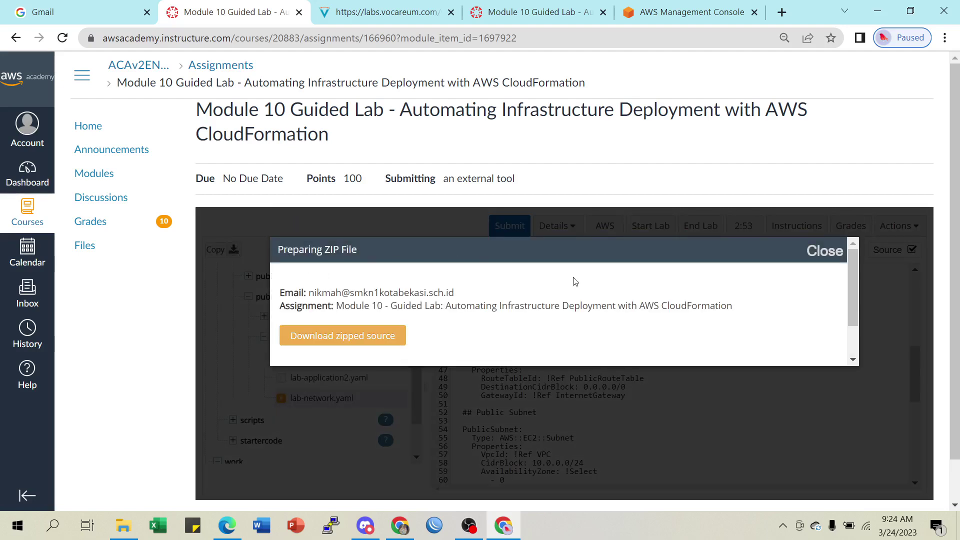
{"action": "left_click", "coordinate": [355, 339]}
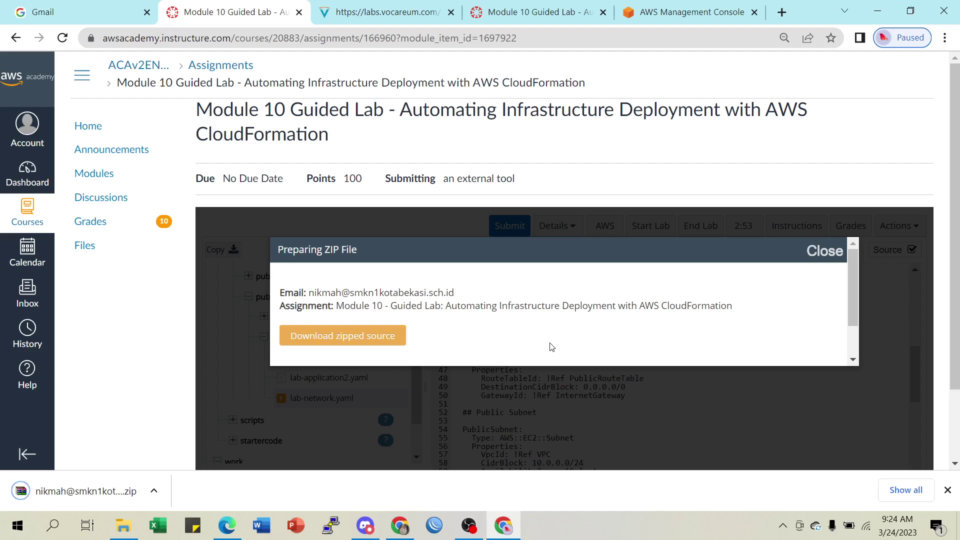
{"action": "left_click", "coordinate": [824, 251]}
Close the browser tab with the labs.vocareum.com template and the duplicate Module 10 Guided Lab tab.
{"action": "left_click", "coordinate": [398, 14]}
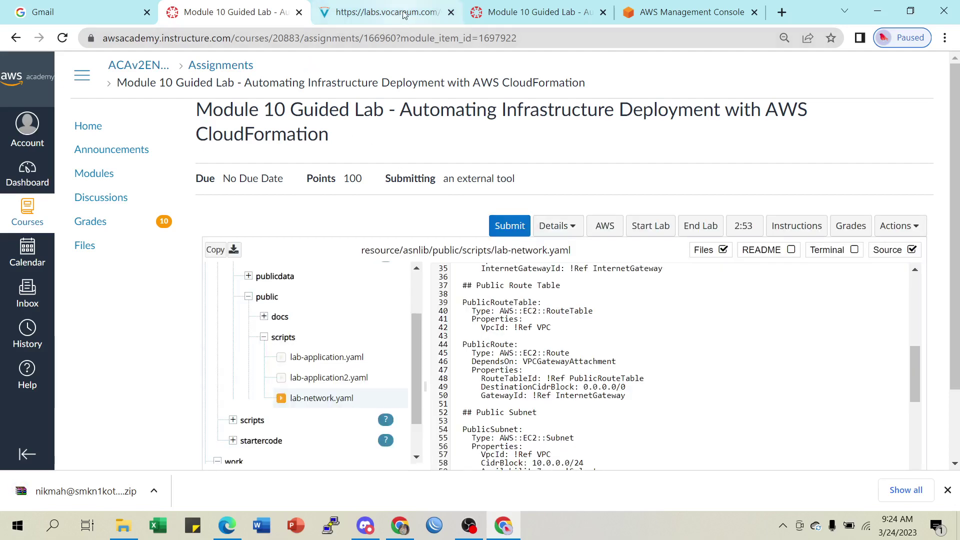
{"action": "left_click", "coordinate": [451, 14]}
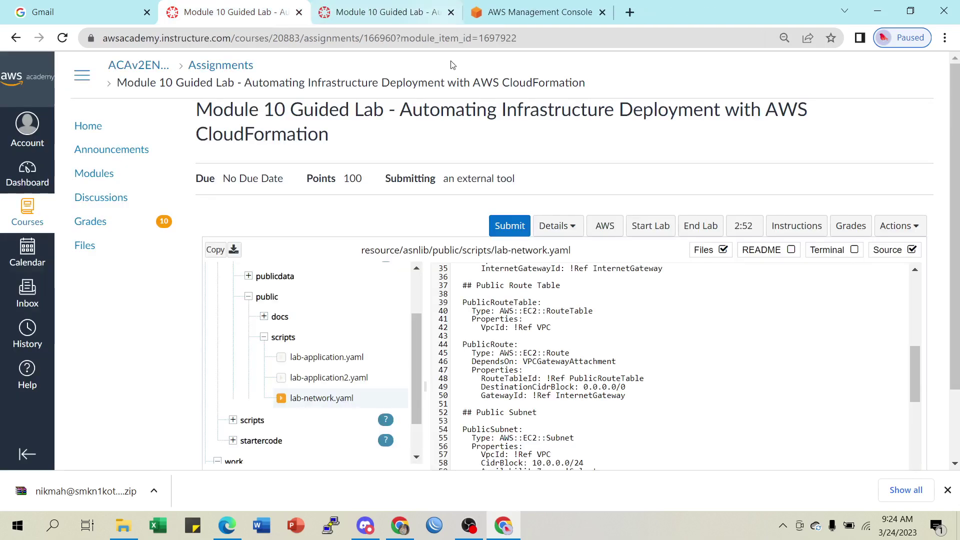
{"action": "left_click", "coordinate": [451, 14]}
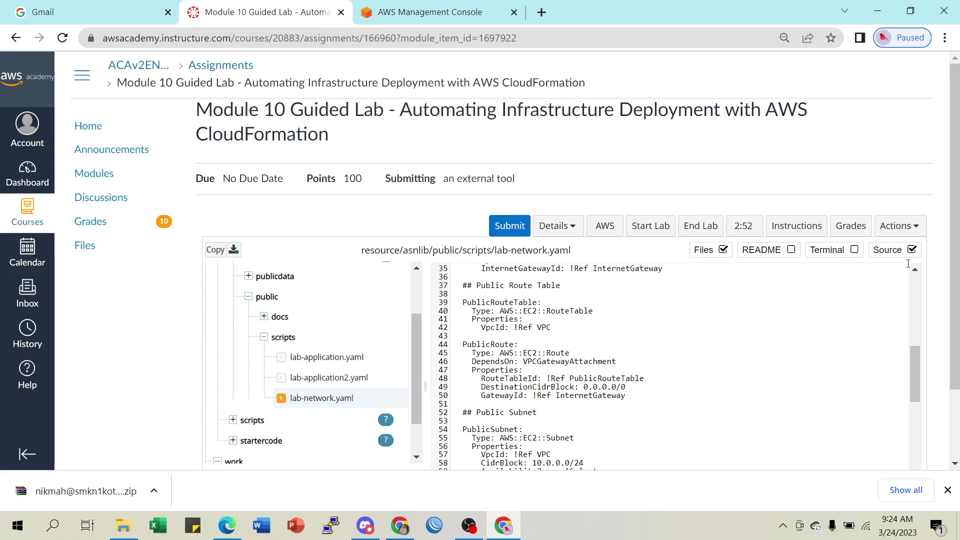
Show the lab's README instructions on their own, with the Files, Terminal and Source views hidden.
{"action": "left_click", "coordinate": [847, 255]}
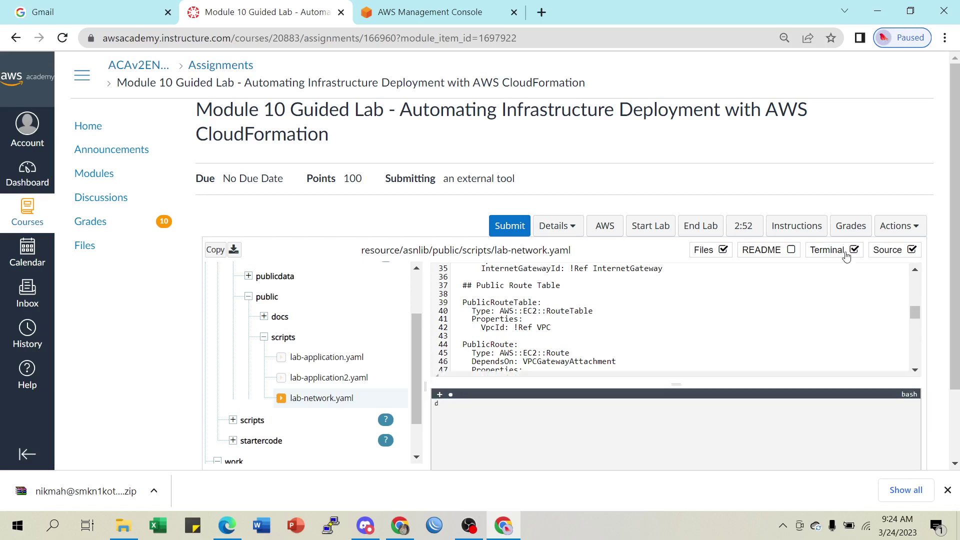
{"action": "left_click", "coordinate": [790, 250]}
{"action": "left_click", "coordinate": [724, 250]}
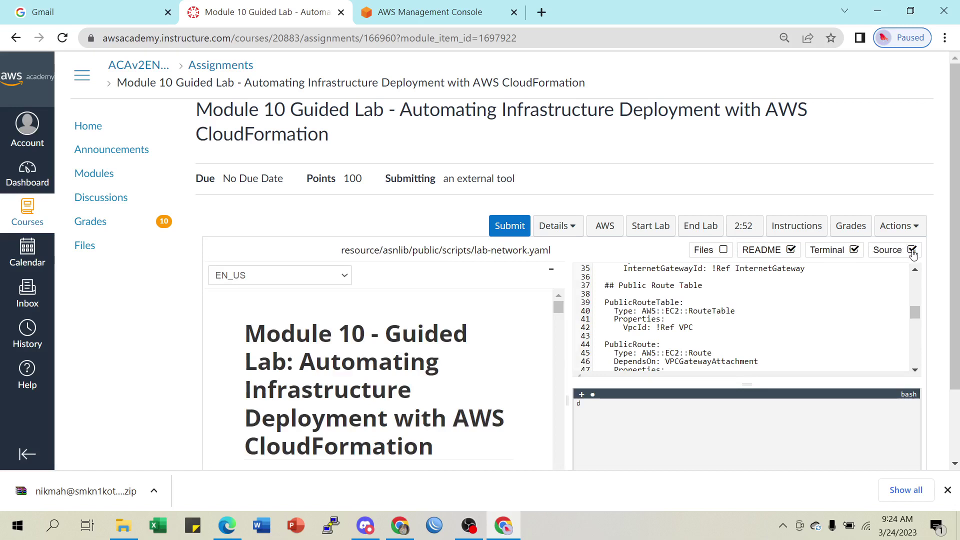
{"action": "left_click", "coordinate": [913, 250]}
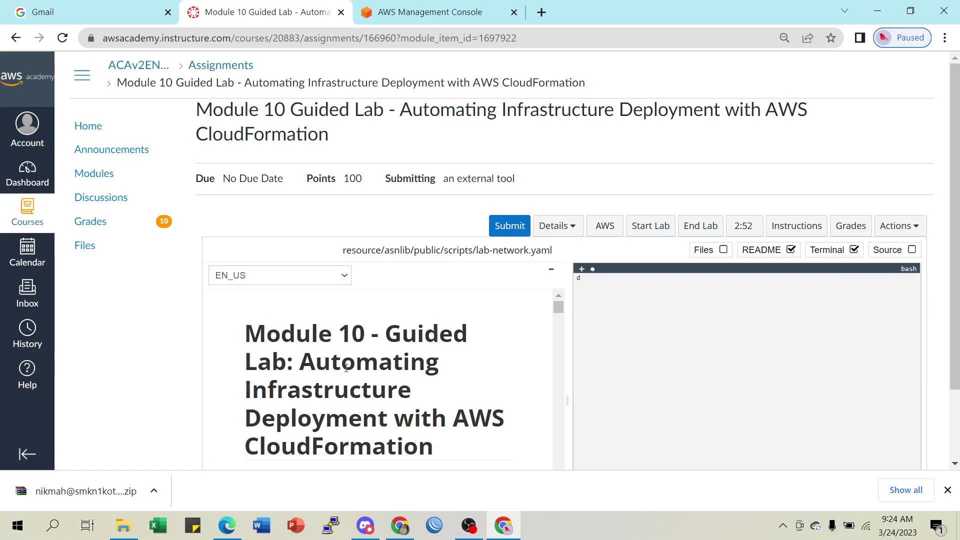
{"action": "scroll", "coordinate": [346, 368], "scroll_direction": "down", "scroll_amount": 8}
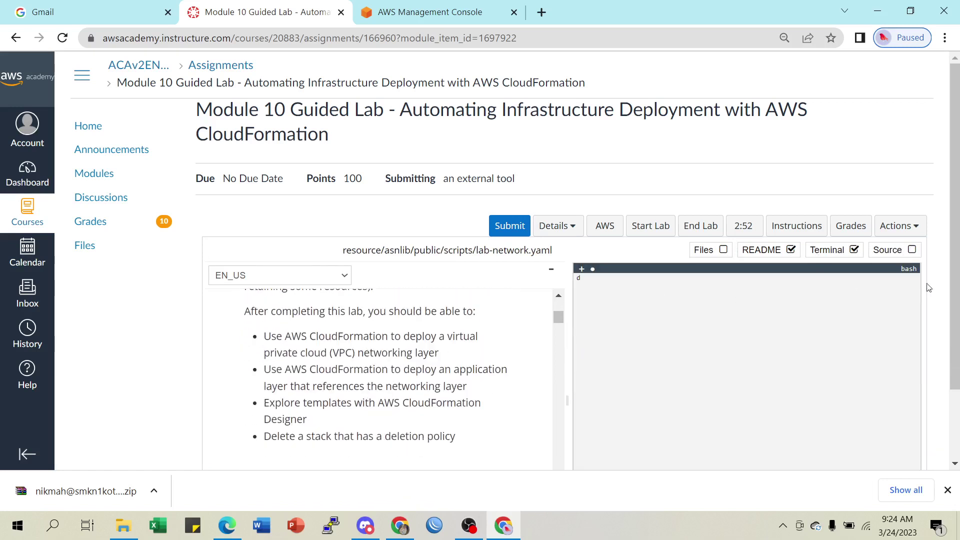
{"action": "left_click", "coordinate": [854, 250]}
Read the Task 1 instructions from the template download through choosing CloudFormation in the AWS Management Console.
{"action": "scroll", "coordinate": [680, 320], "scroll_direction": "down", "scroll_amount": 6}
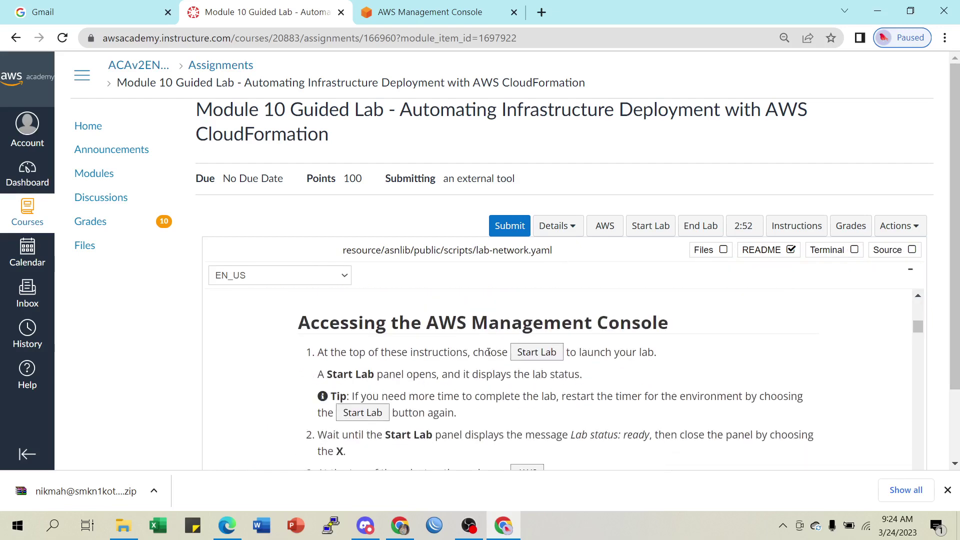
{"action": "scroll", "coordinate": [554, 333], "scroll_direction": "down", "scroll_amount": 8}
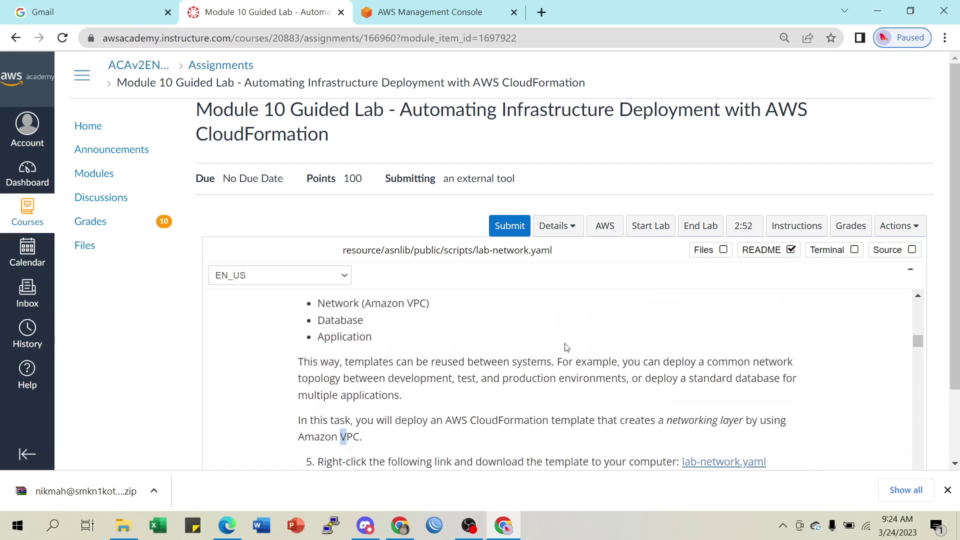
{"action": "scroll", "coordinate": [566, 347], "scroll_direction": "down", "scroll_amount": 3}
{"action": "scroll", "coordinate": [566, 345], "scroll_direction": "up", "scroll_amount": 3}
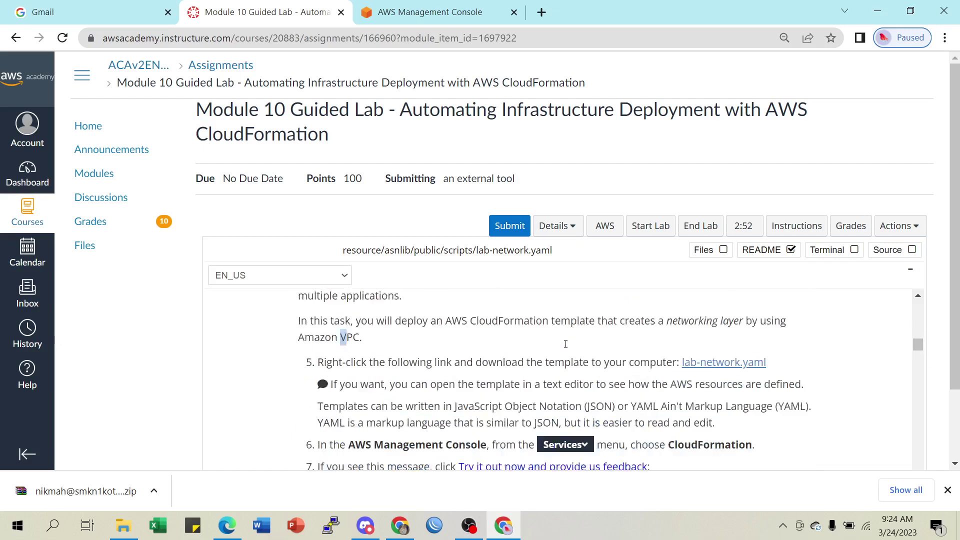
{"action": "scroll", "coordinate": [566, 344], "scroll_direction": "down", "scroll_amount": 3}
{"action": "scroll", "coordinate": [566, 344], "scroll_direction": "up", "scroll_amount": 3}
{"action": "scroll", "coordinate": [531, 340], "scroll_direction": "down", "scroll_amount": 2}
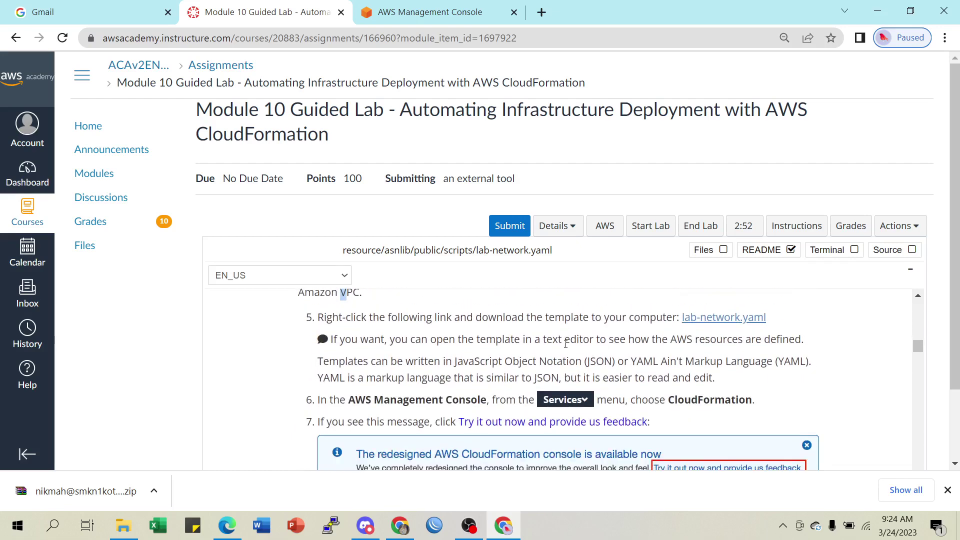
{"action": "scroll", "coordinate": [531, 339], "scroll_direction": "down", "scroll_amount": 1}
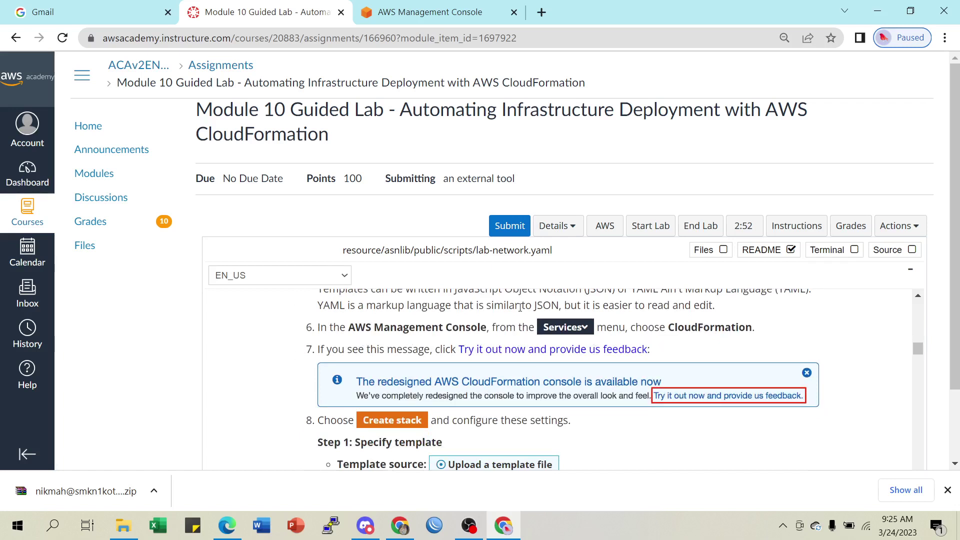
Search the AWS console for CloudFormation, open the service in a new tab, and move that tab beside the lab page.
{"action": "left_click", "coordinate": [419, 12]}
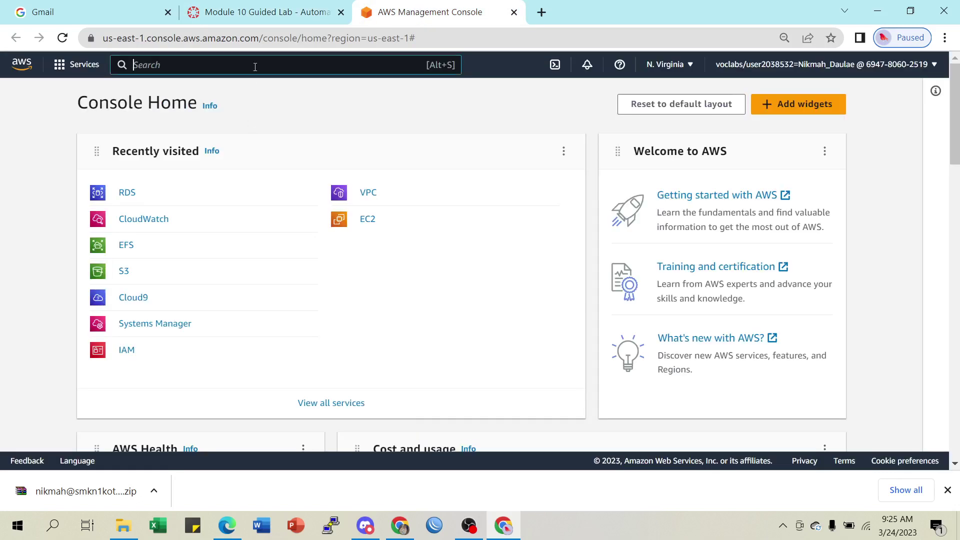
{"action": "type", "text": "clou"}
{"action": "type", "text": "dfor"}
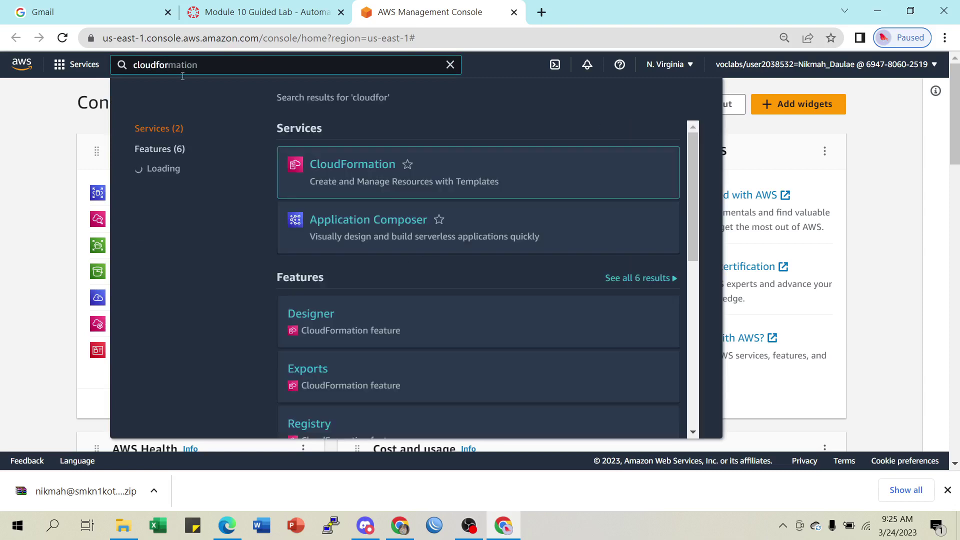
{"action": "right_click", "coordinate": [341, 162]}
{"action": "left_click", "coordinate": [408, 172]}
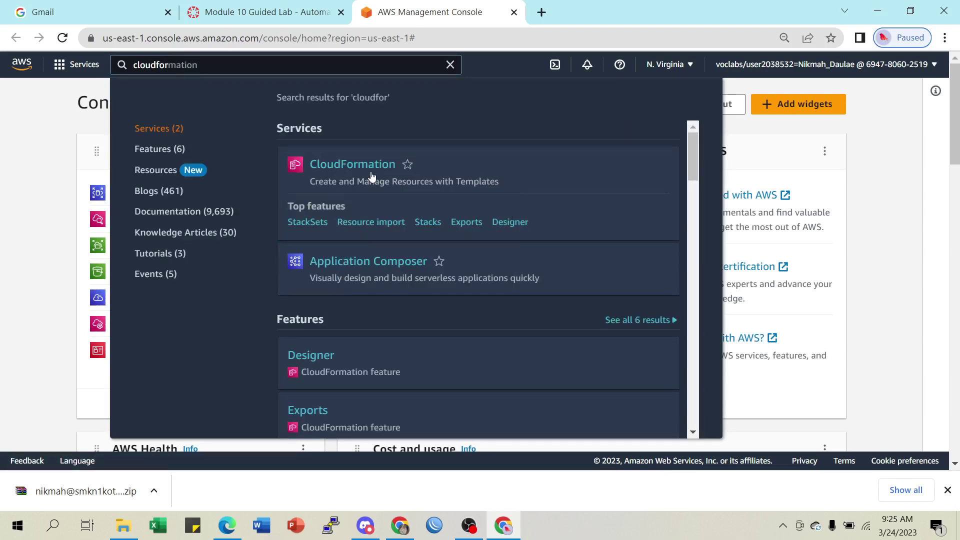
{"action": "left_click", "coordinate": [451, 65]}
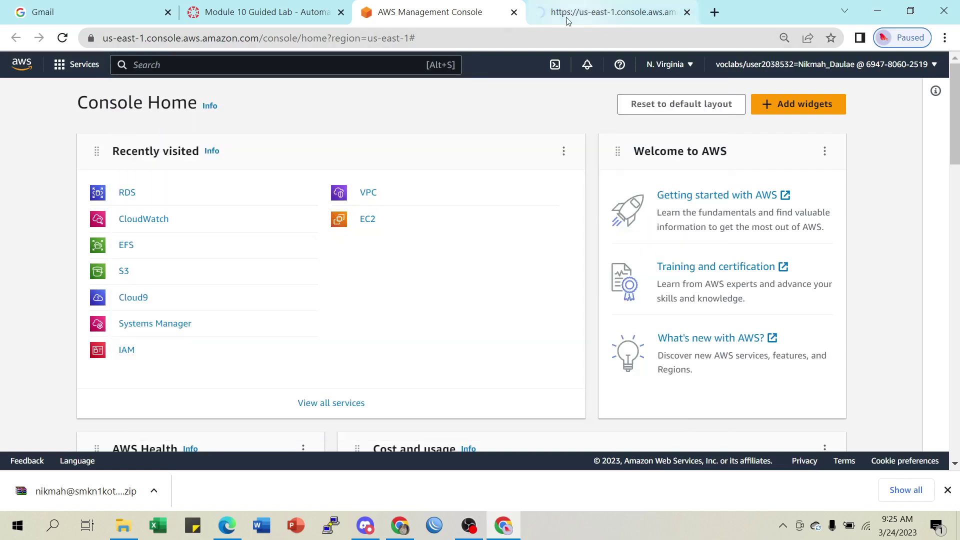
{"action": "left_click_drag", "start_coordinate": [595, 13], "coordinate": [429, 25]}
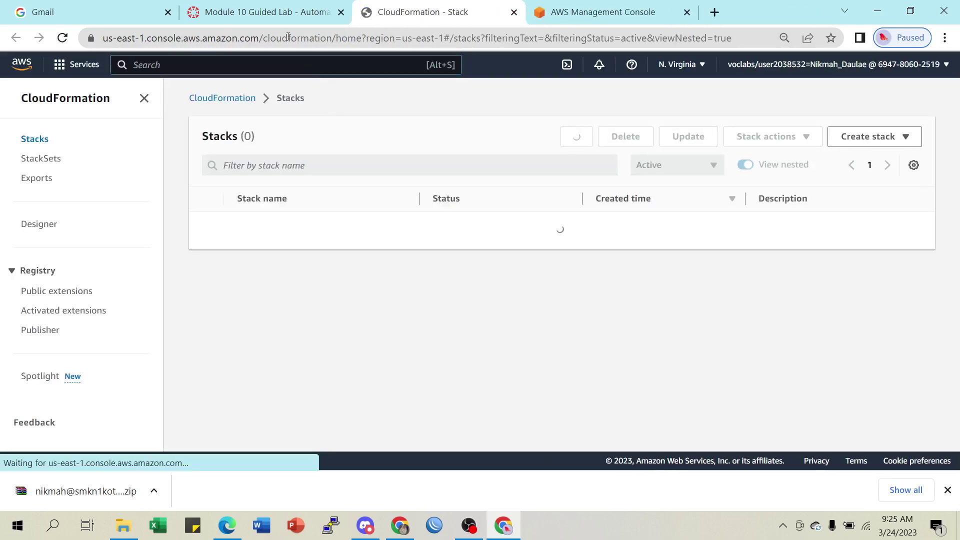
Read the lab's Create stack settings for uploading lab-network.yaml, and check them against the CloudFormation Stacks page.
{"action": "left_click", "coordinate": [264, 13]}
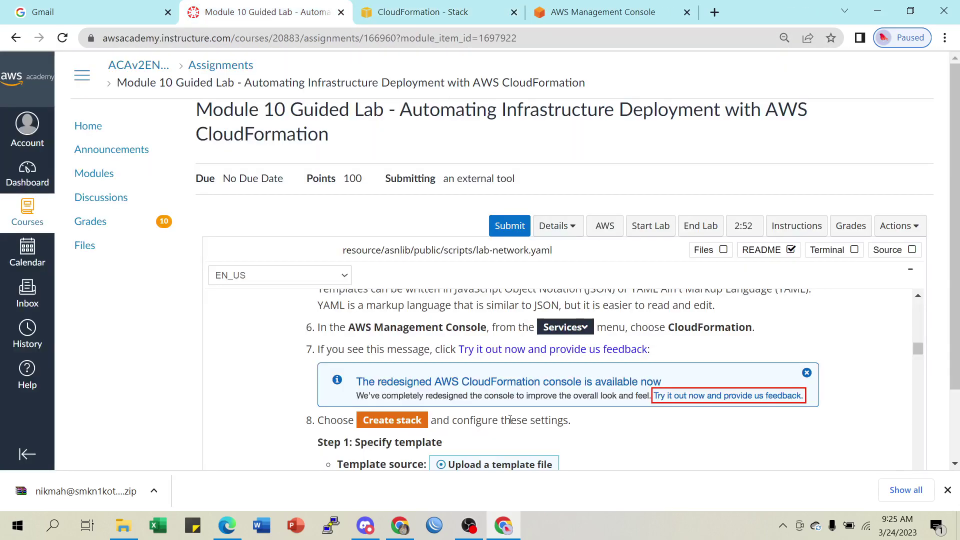
{"action": "scroll", "coordinate": [500, 421], "scroll_direction": "down", "scroll_amount": 1}
{"action": "scroll", "coordinate": [489, 423], "scroll_direction": "up", "scroll_amount": 1}
{"action": "scroll", "coordinate": [570, 415], "scroll_direction": "down", "scroll_amount": 1}
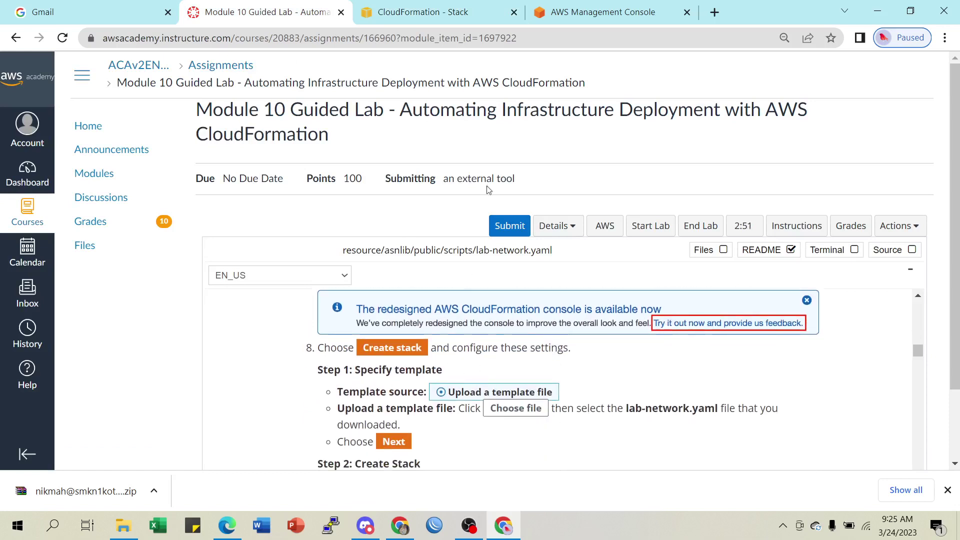
{"action": "left_click", "coordinate": [431, 9]}
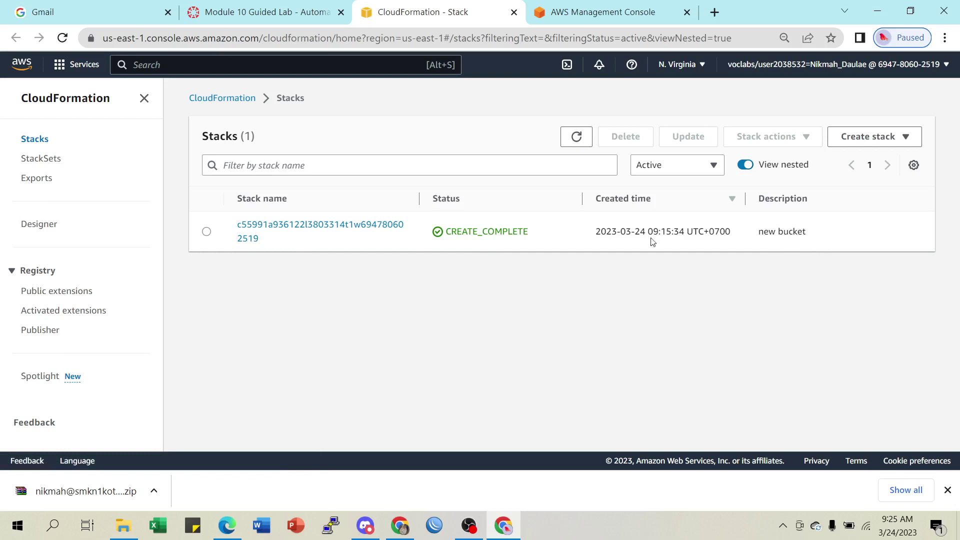
{"action": "left_click", "coordinate": [259, 12]}
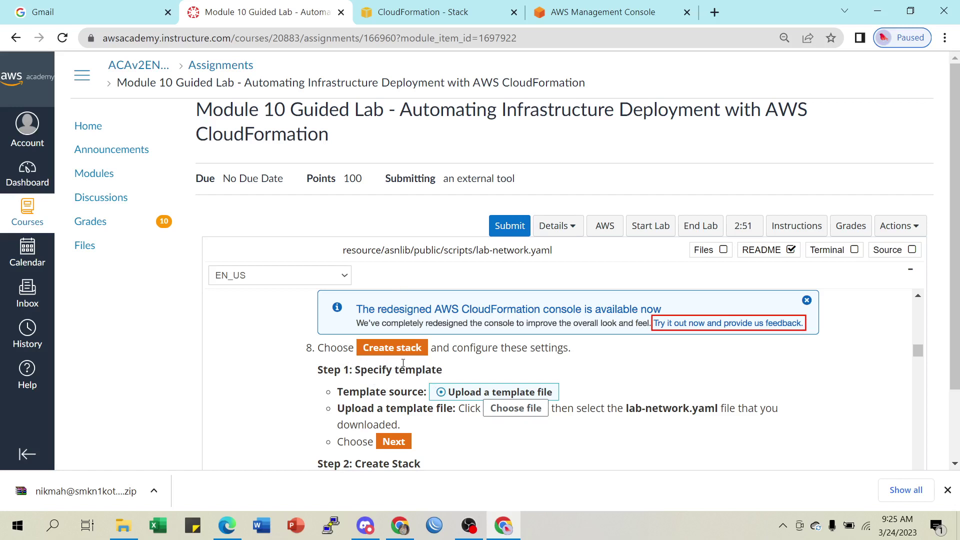
{"action": "scroll", "coordinate": [551, 360], "scroll_direction": "down", "scroll_amount": 1}
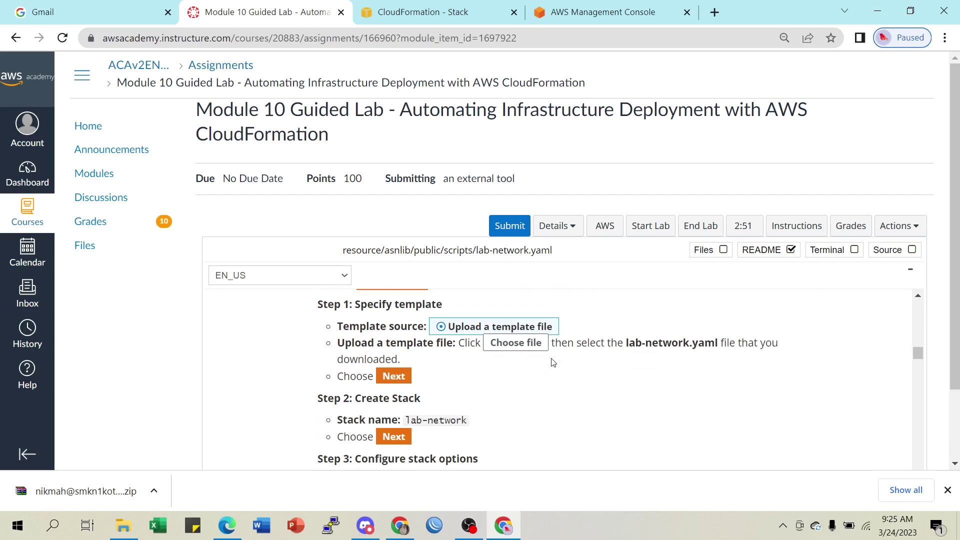
{"action": "scroll", "coordinate": [551, 360], "scroll_direction": "up", "scroll_amount": 1}
{"action": "scroll", "coordinate": [552, 363], "scroll_direction": "down", "scroll_amount": 1}
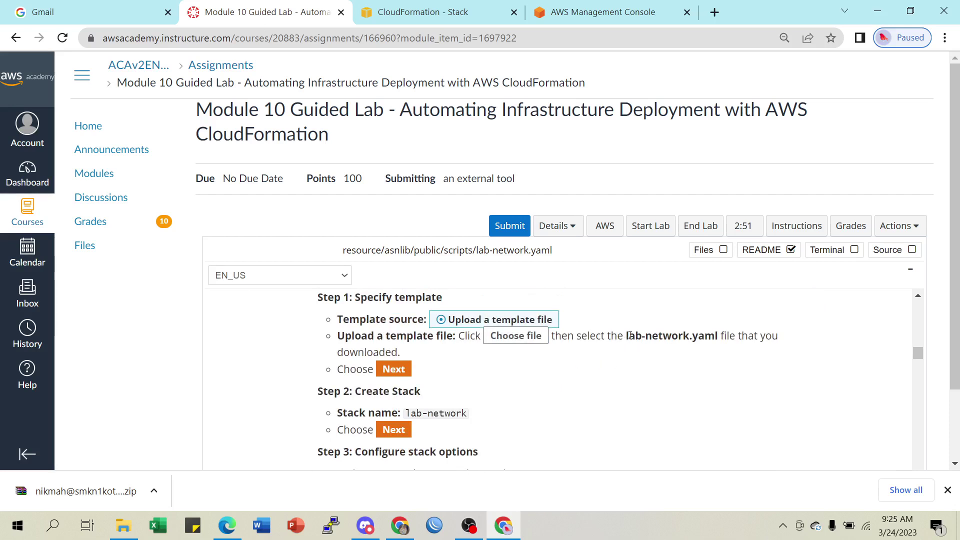
{"action": "left_click_drag", "start_coordinate": [629, 336], "coordinate": [721, 337]}
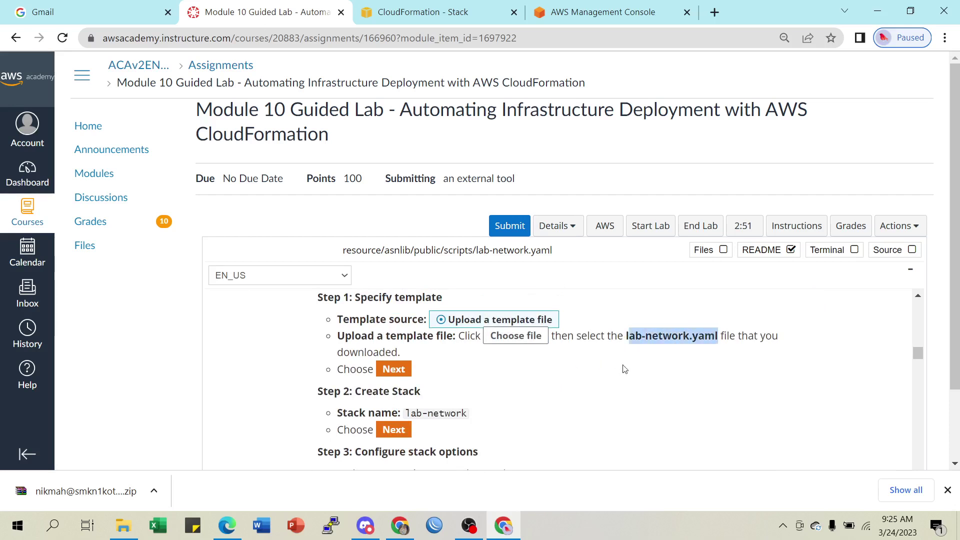
{"action": "scroll", "coordinate": [573, 371], "scroll_direction": "up", "scroll_amount": 1}
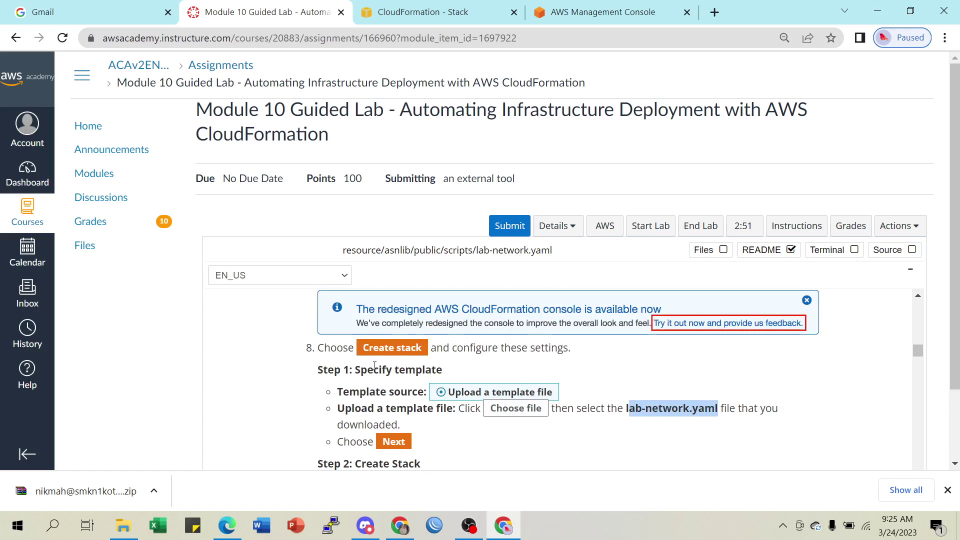
Start a CloudFormation stack with new resources (standard) and set its template source to Upload a template file.
{"action": "left_click", "coordinate": [406, 13]}
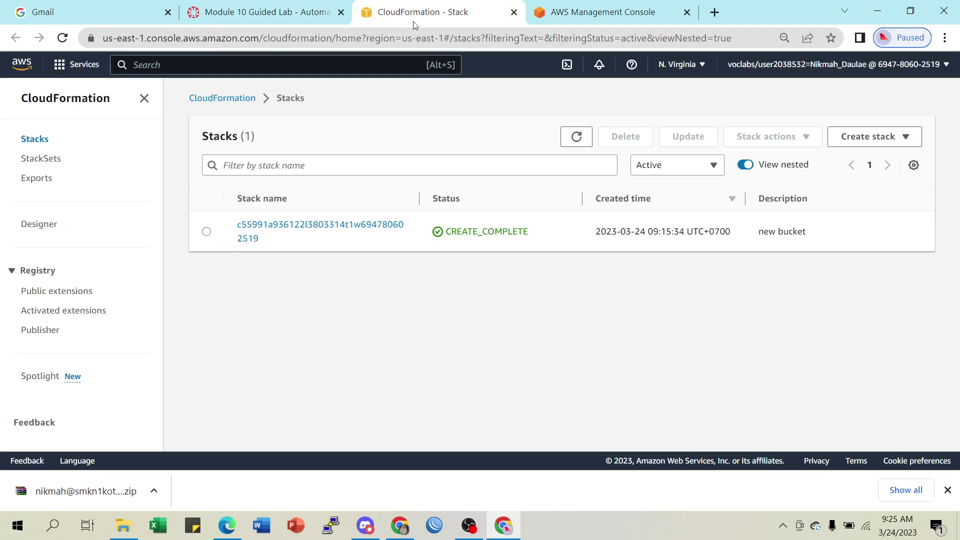
{"action": "left_click", "coordinate": [872, 142]}
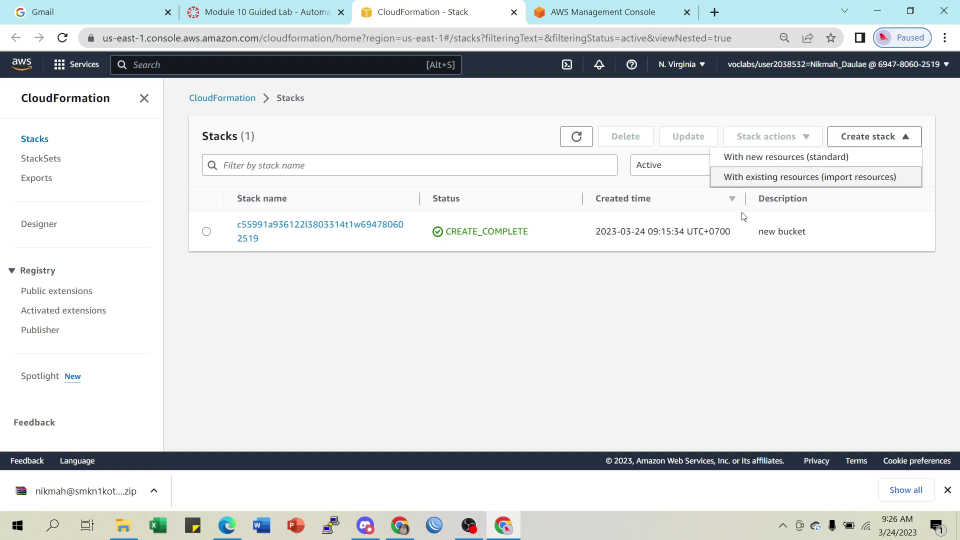
{"action": "left_click", "coordinate": [740, 163]}
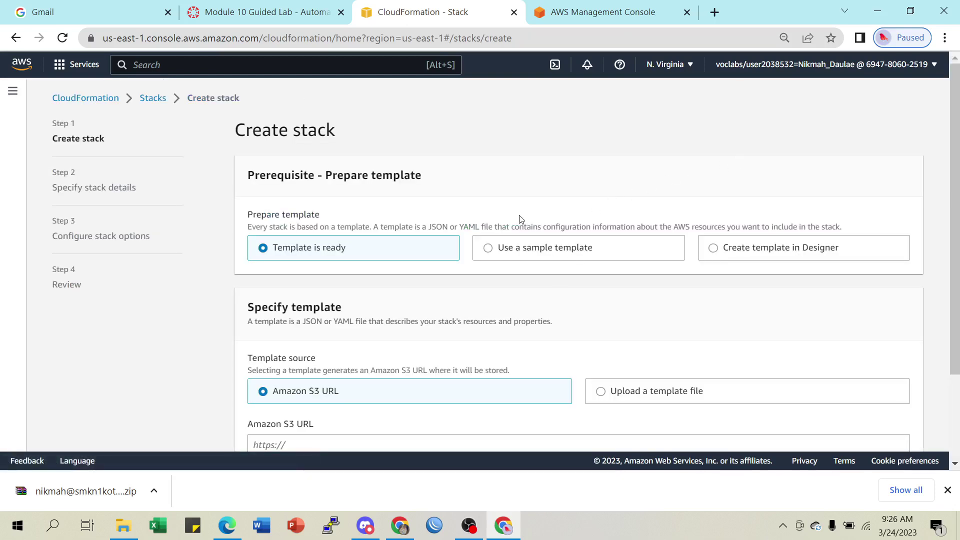
{"action": "scroll", "coordinate": [521, 219], "scroll_direction": "down", "scroll_amount": 1}
{"action": "scroll", "coordinate": [349, 220], "scroll_direction": "up", "scroll_amount": 1}
{"action": "scroll", "coordinate": [389, 269], "scroll_direction": "down", "scroll_amount": 3}
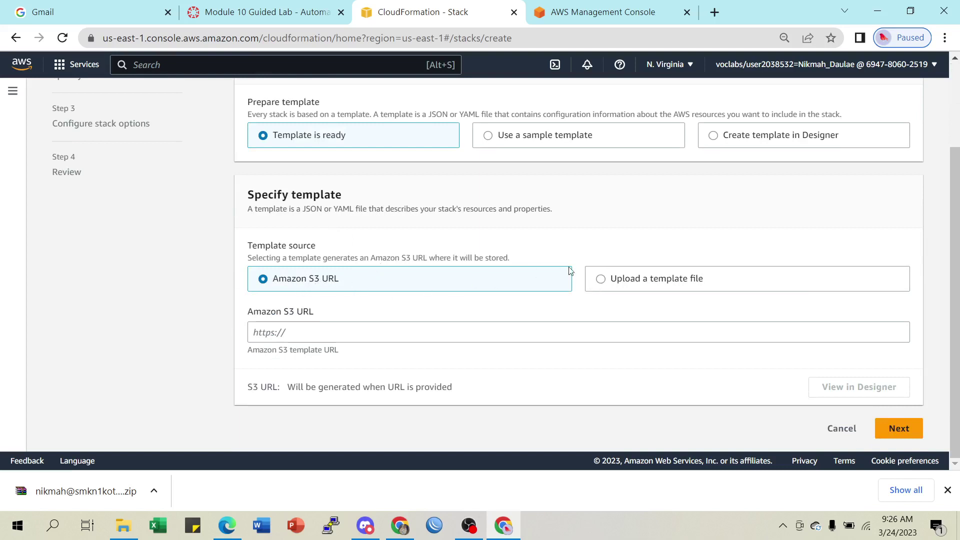
{"action": "left_click", "coordinate": [602, 282]}
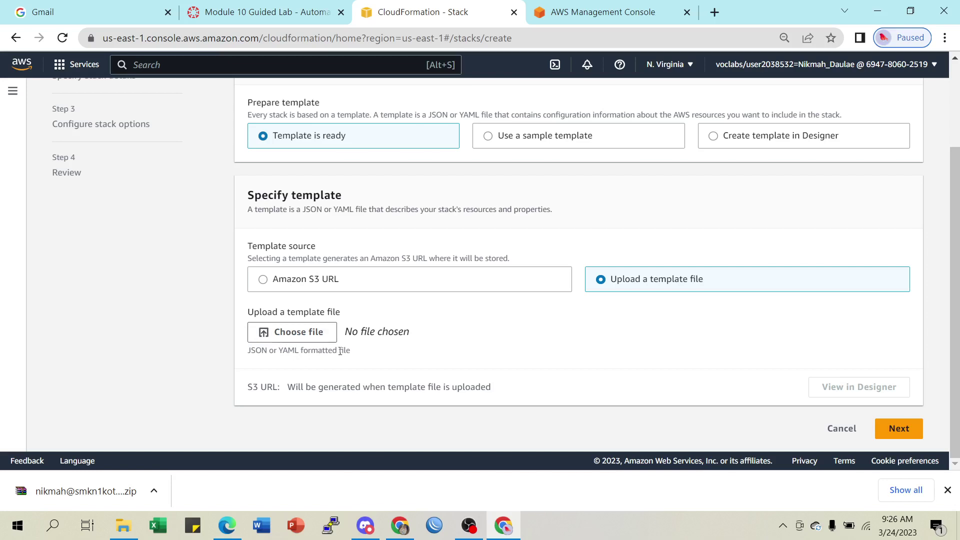
Show the downloaded lab resource ZIP archive in its folder and extract its contents directly into Downloads.
{"action": "left_click", "coordinate": [154, 491]}
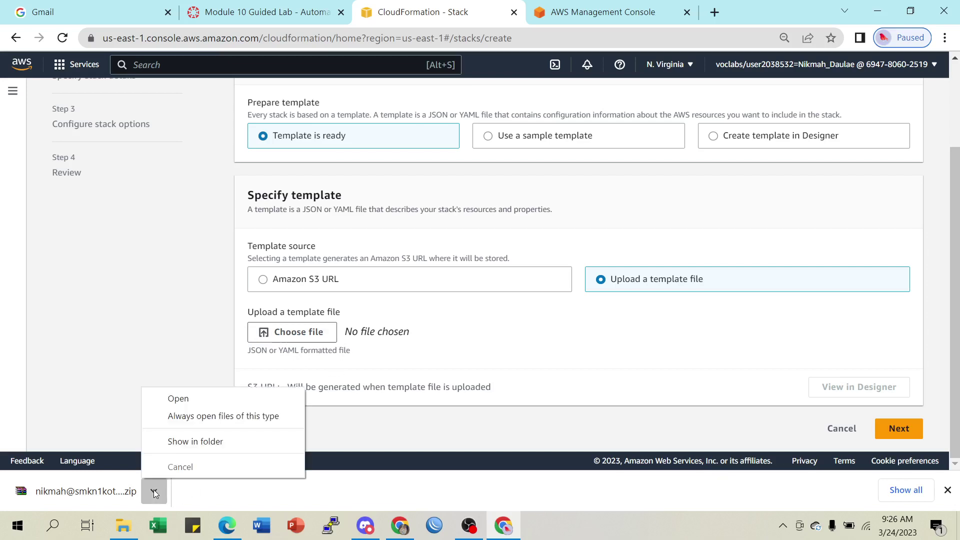
{"action": "left_click", "coordinate": [182, 445]}
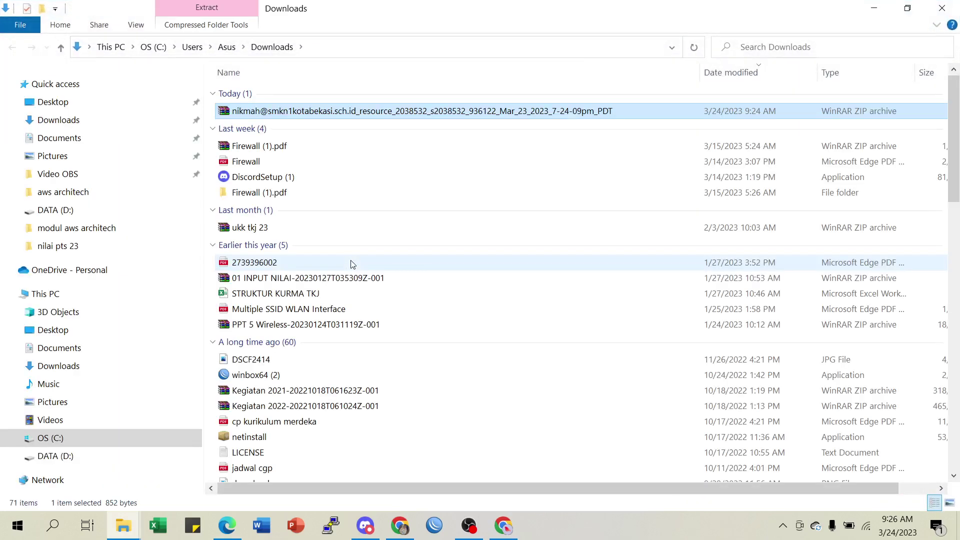
{"action": "right_click", "coordinate": [309, 116]}
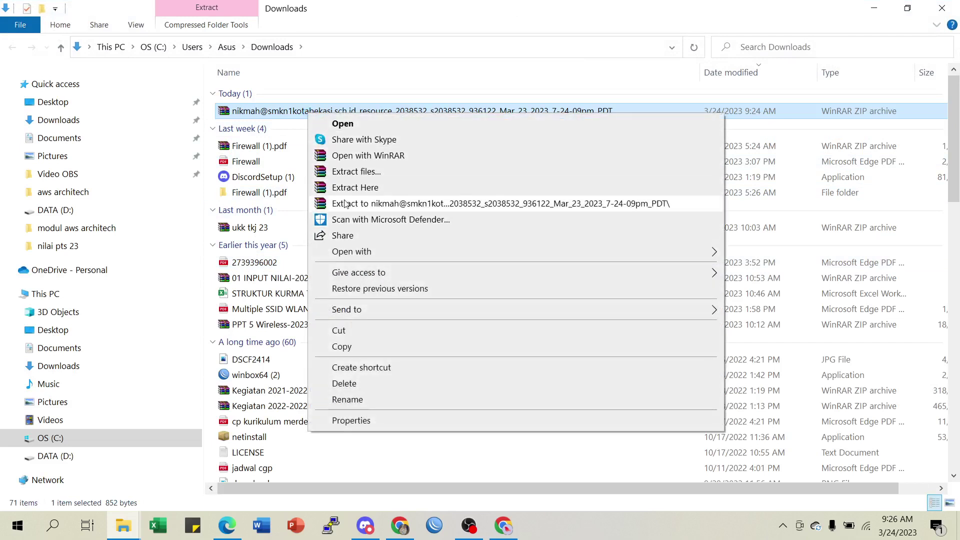
{"action": "left_click", "coordinate": [350, 189]}
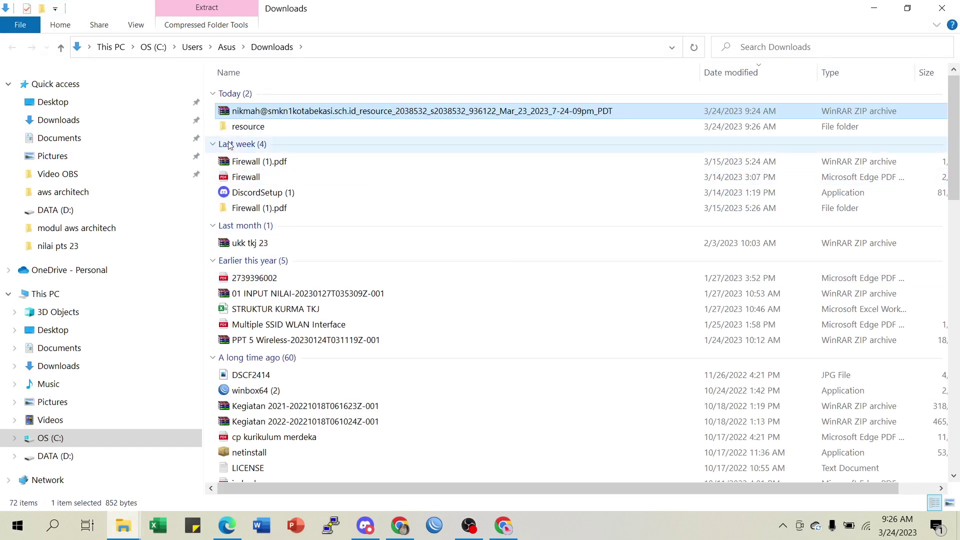
Locate the lab-network YAML file in the extracted resource/asnlib/public/scripts folder, and return to the stack creation page.
{"action": "double_click", "coordinate": [252, 129]}
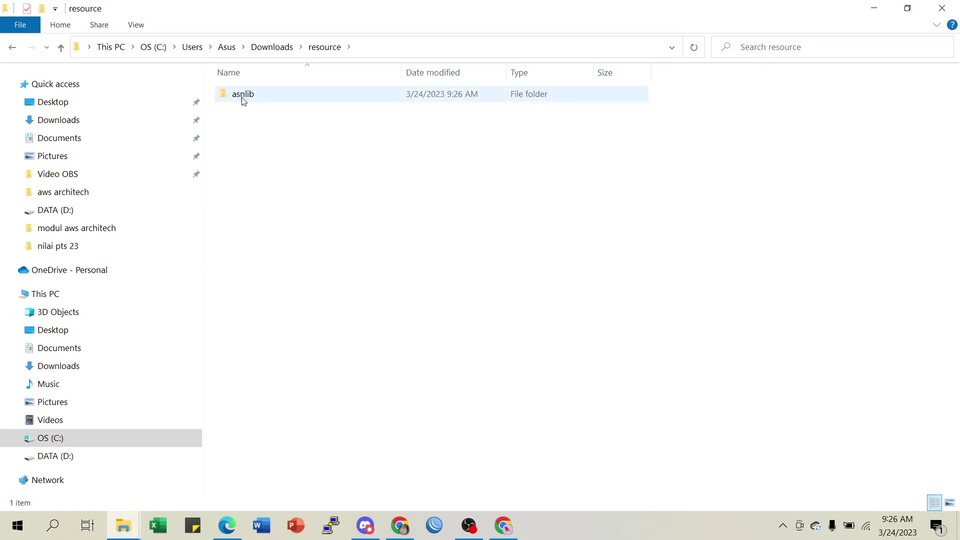
{"action": "double_click", "coordinate": [242, 96]}
{"action": "double_click", "coordinate": [242, 96]}
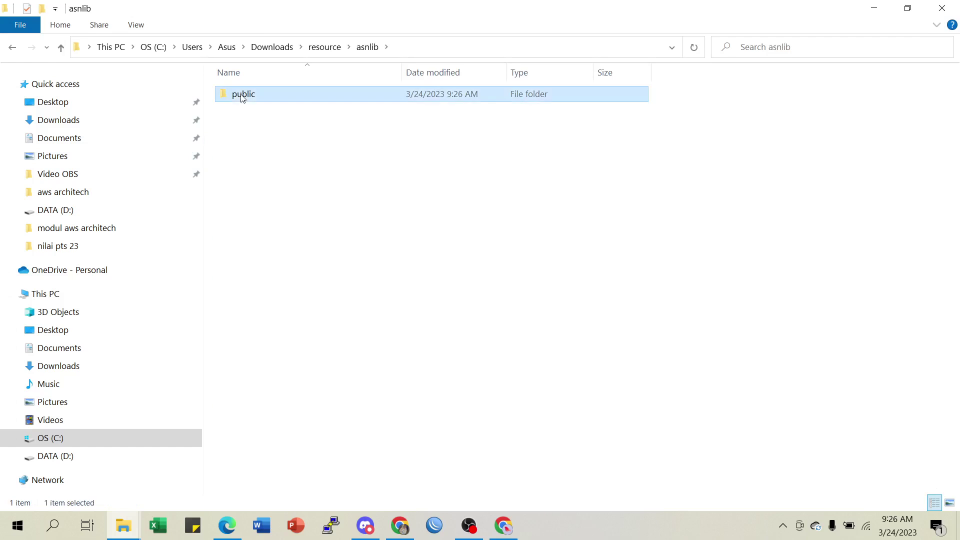
{"action": "double_click", "coordinate": [242, 96]}
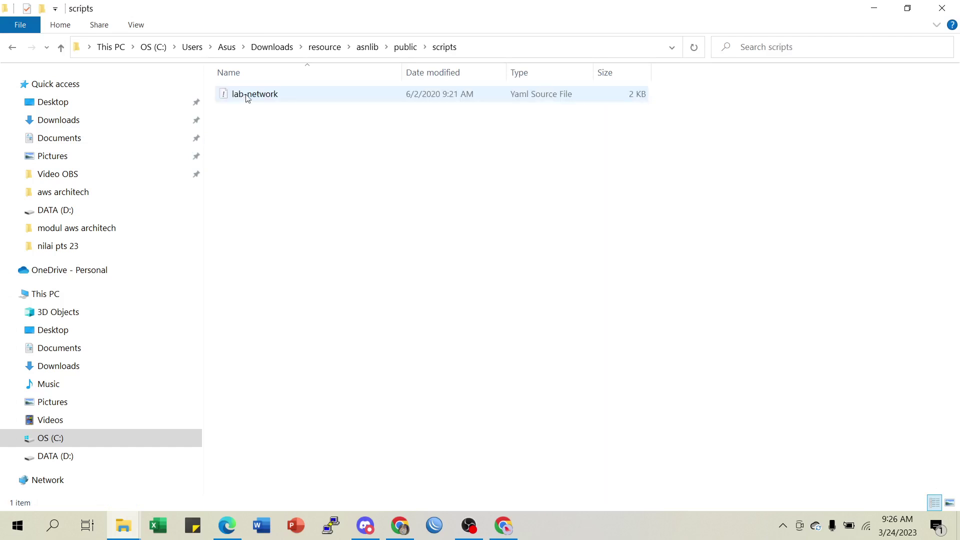
{"action": "left_click", "coordinate": [251, 97]}
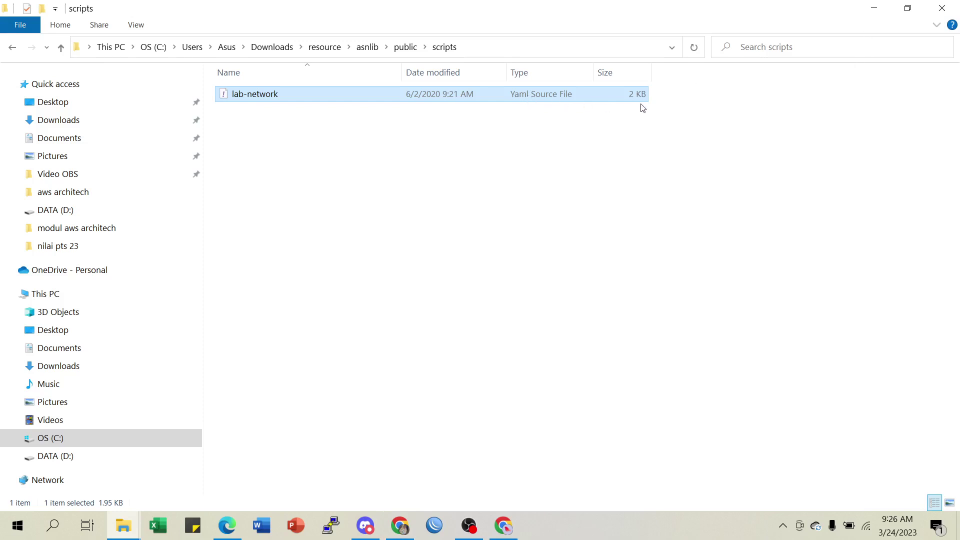
{"action": "left_click", "coordinate": [874, 8]}
Upload lab-network.yaml from Downloads/resource/asnlib/public/scripts as the stack template and proceed to the stack details.
{"action": "left_click", "coordinate": [291, 333]}
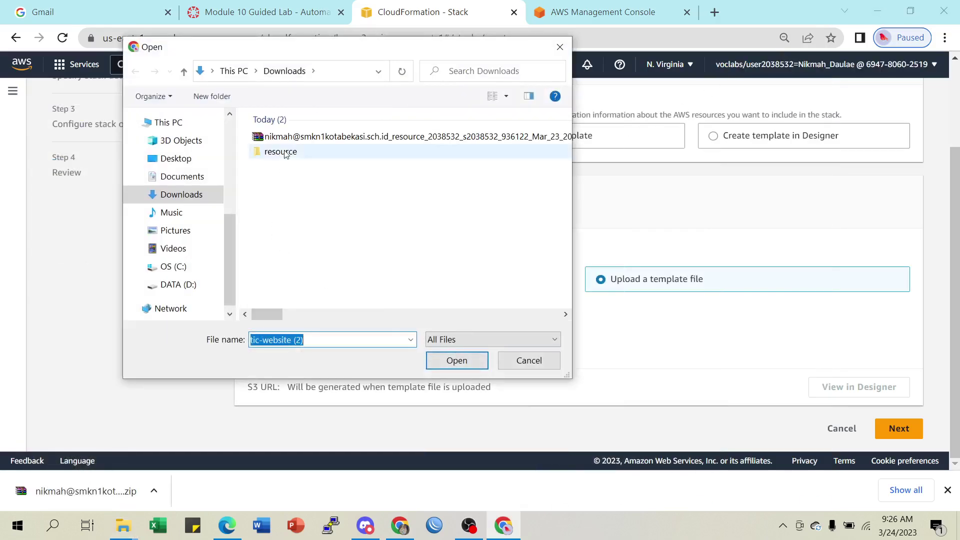
{"action": "left_click", "coordinate": [279, 153]}
{"action": "double_click", "coordinate": [279, 153]}
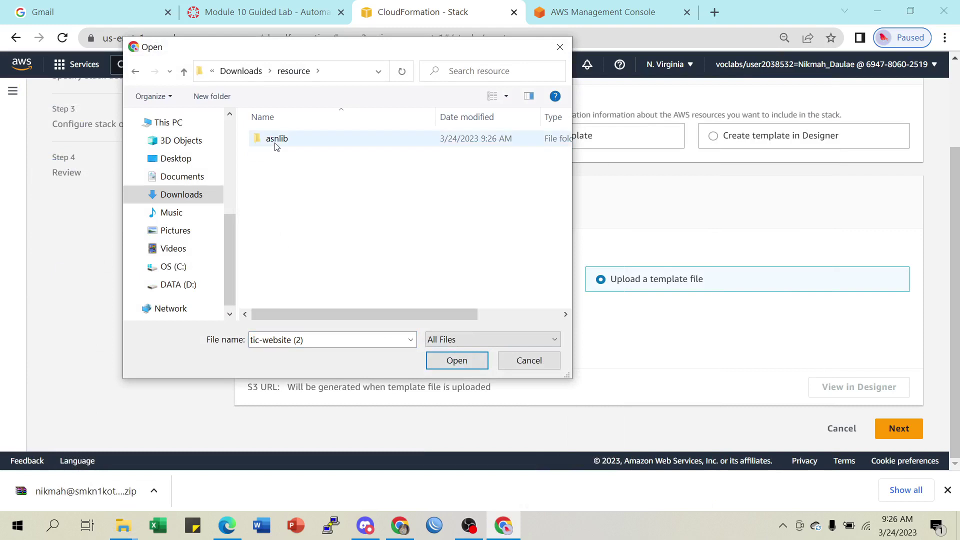
{"action": "double_click", "coordinate": [277, 139]}
{"action": "double_click", "coordinate": [278, 140]}
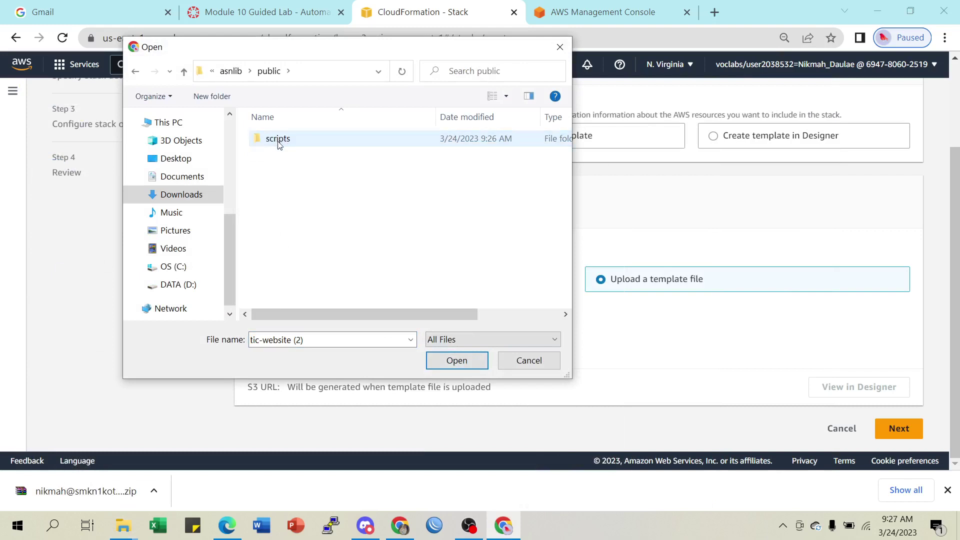
{"action": "double_click", "coordinate": [279, 141]}
{"action": "left_click", "coordinate": [285, 139]}
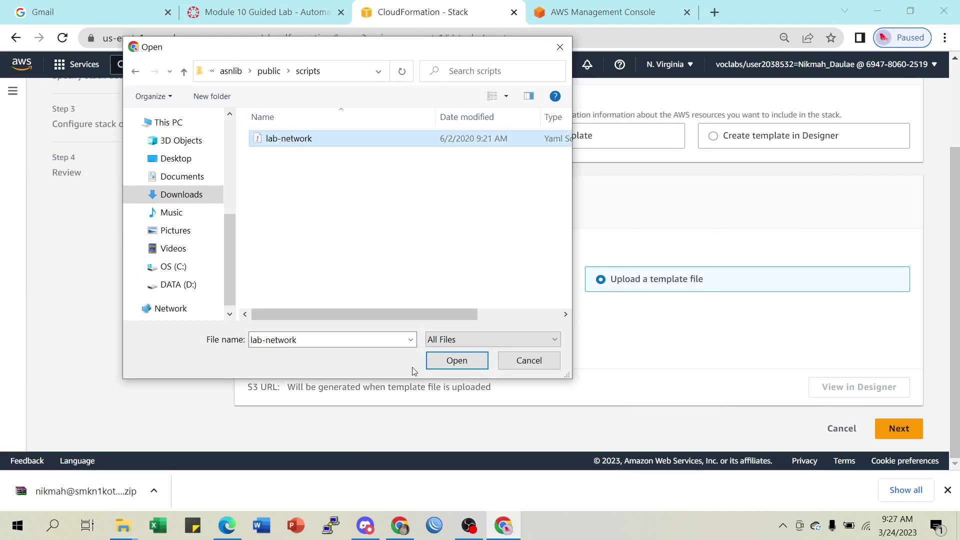
{"action": "left_click", "coordinate": [443, 365]}
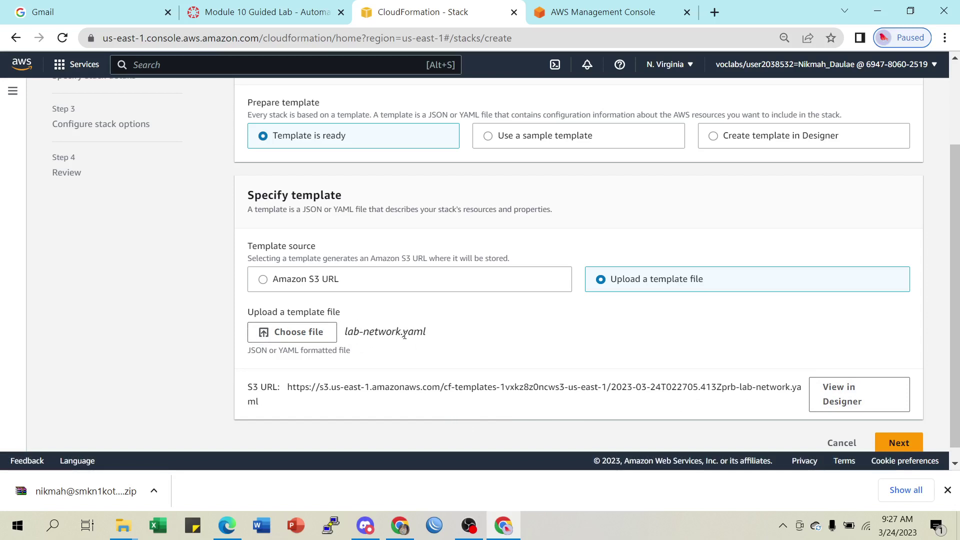
{"action": "left_click", "coordinate": [899, 443]}
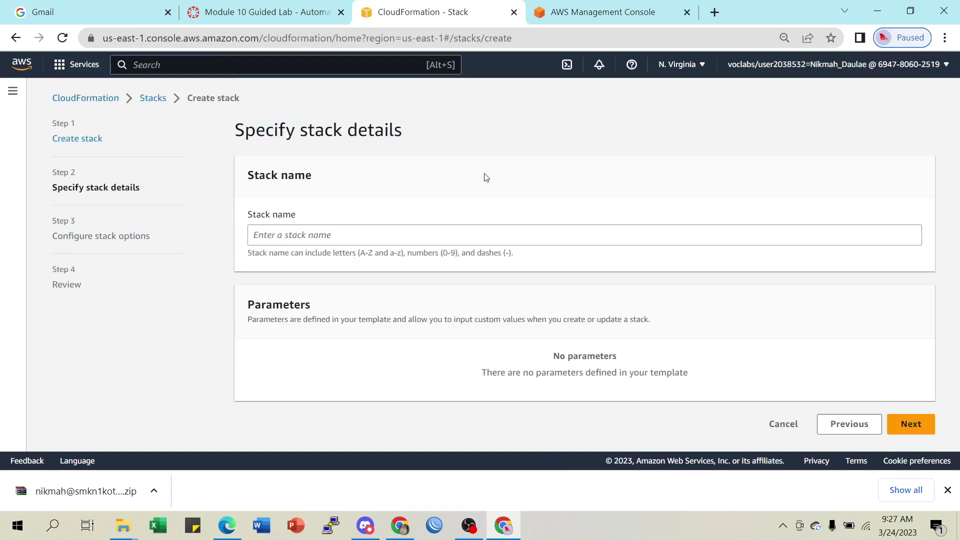
Copy the stack name lab-network from the lab instructions, set it as the stack's name, and proceed to the stack options.
{"action": "left_click", "coordinate": [265, 12]}
{"action": "scroll", "coordinate": [557, 348], "scroll_direction": "down", "scroll_amount": 2}
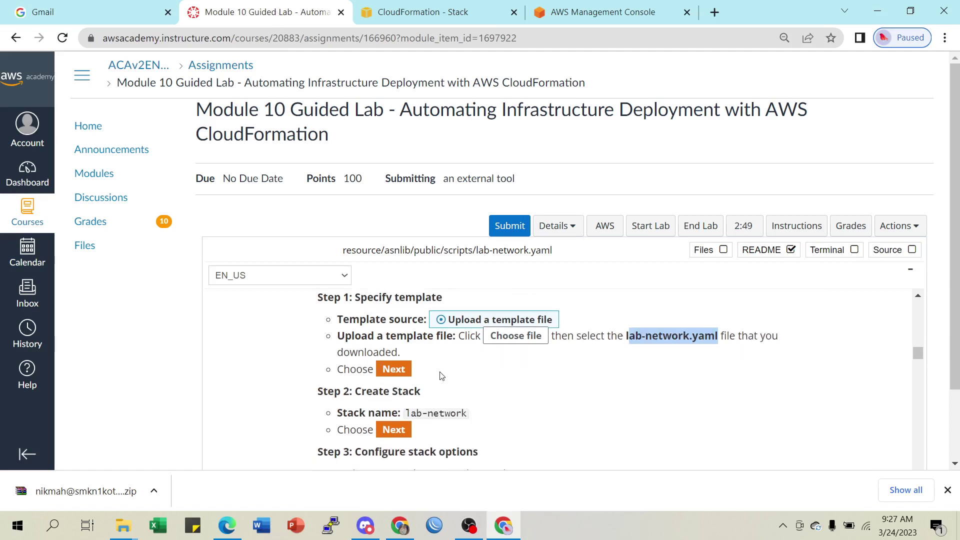
{"action": "scroll", "coordinate": [442, 376], "scroll_direction": "down", "scroll_amount": 2}
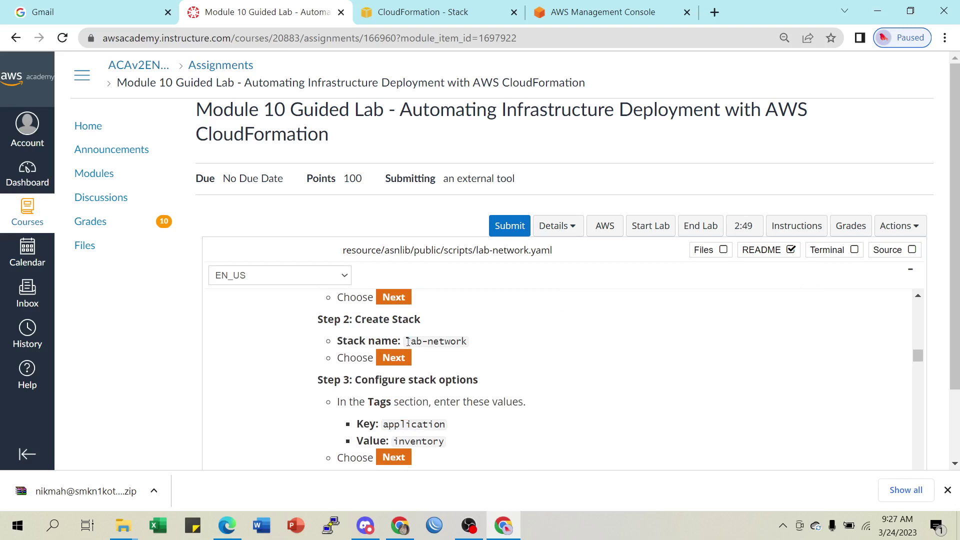
{"action": "left_click_drag", "start_coordinate": [406, 342], "coordinate": [468, 342]}
{"action": "key", "text": "ctrl+c"}
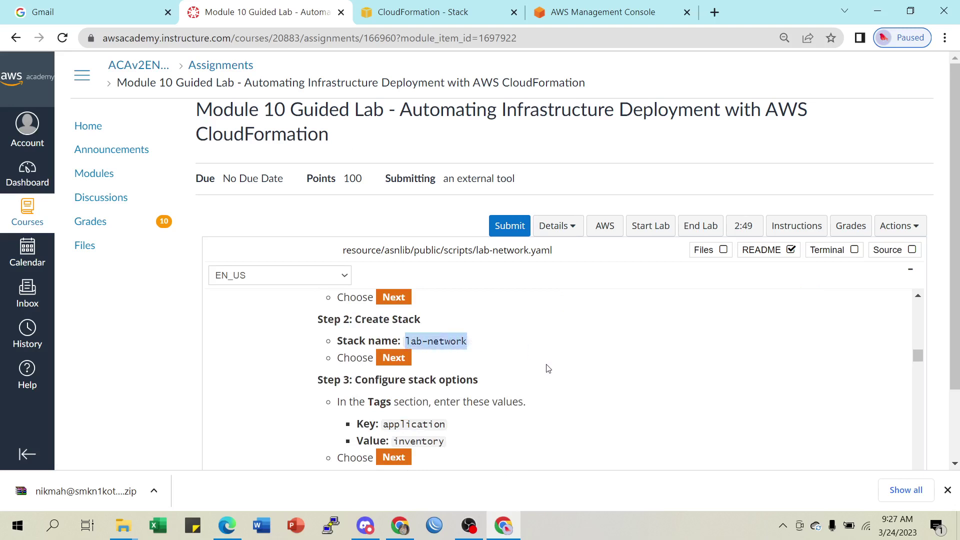
{"action": "left_click", "coordinate": [398, 15]}
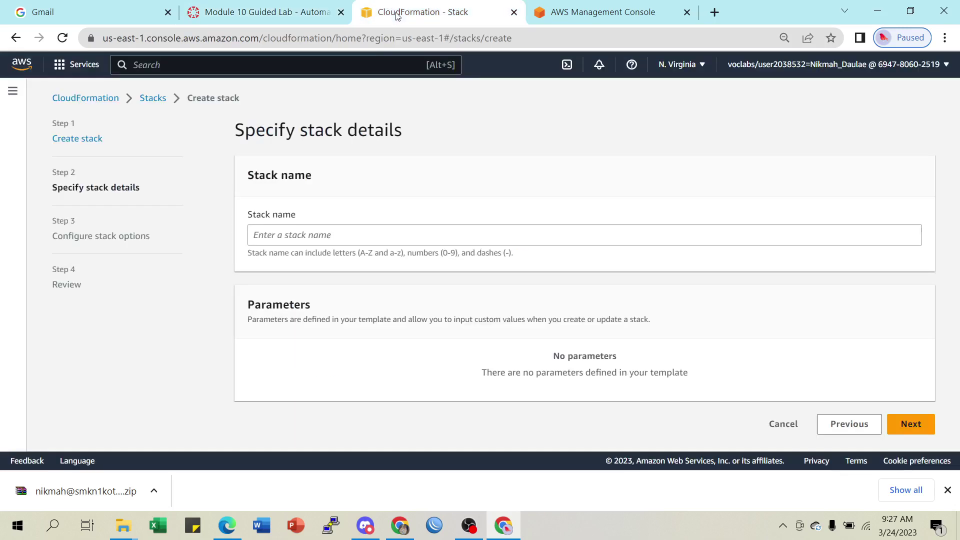
{"action": "left_click", "coordinate": [318, 238]}
{"action": "key", "text": "ctrl+v"}
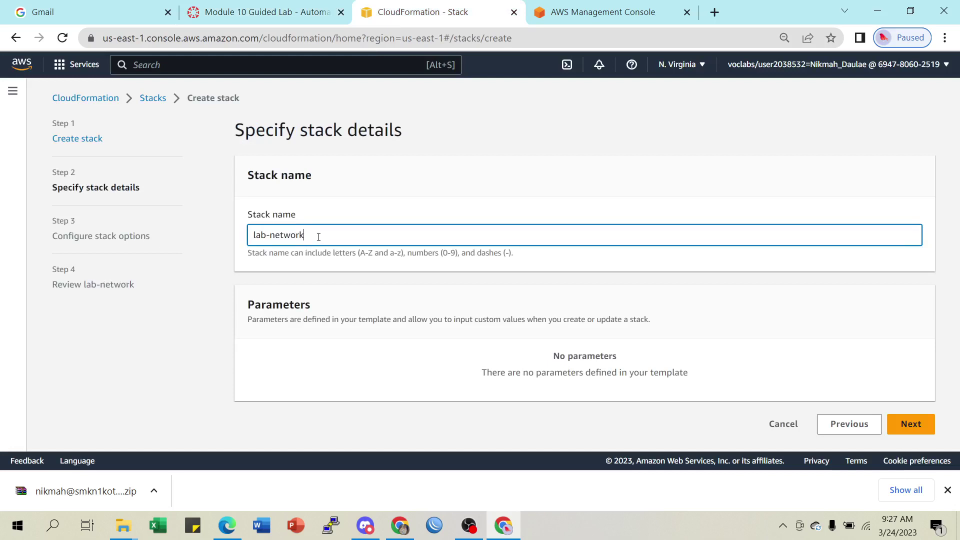
{"action": "left_click", "coordinate": [915, 424]}
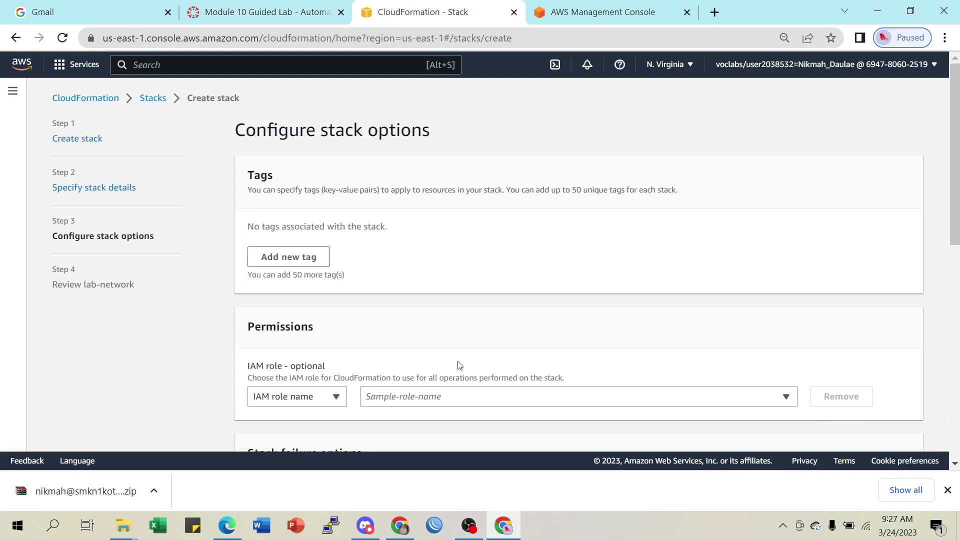
Add a stack tag with the key application, copied from the lab instructions.
{"action": "left_click", "coordinate": [297, 12]}
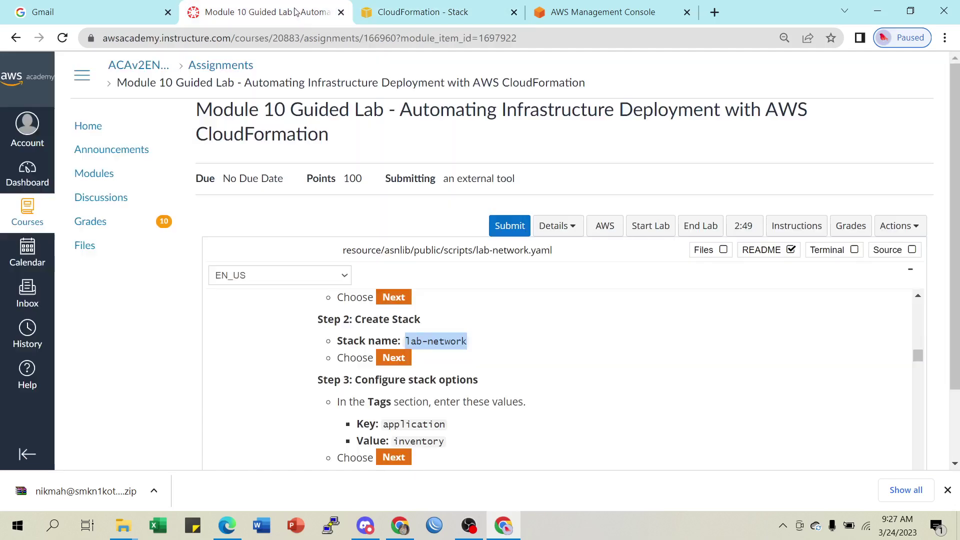
{"action": "scroll", "coordinate": [489, 369], "scroll_direction": "down", "scroll_amount": 2}
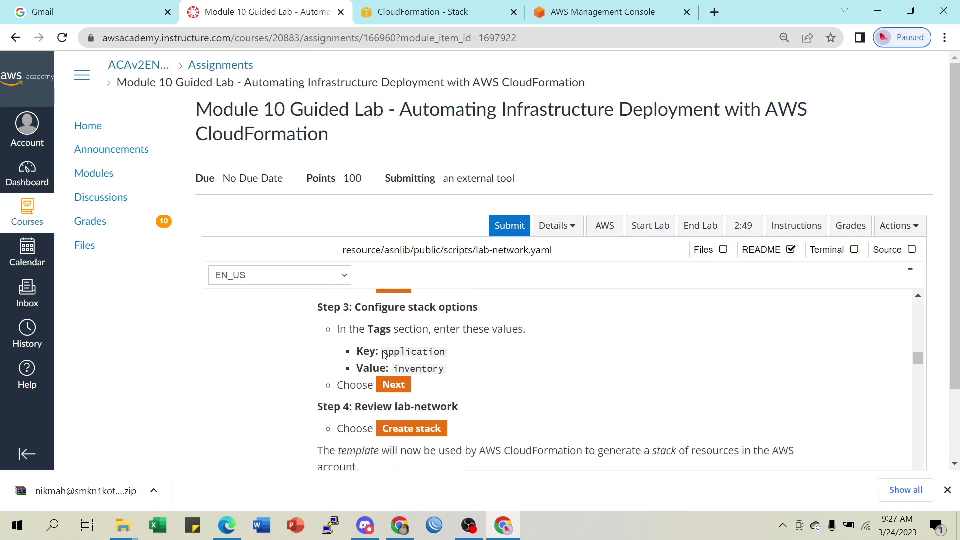
{"action": "left_click_drag", "start_coordinate": [385, 352], "coordinate": [445, 353]}
{"action": "key", "text": "ctrl+c"}
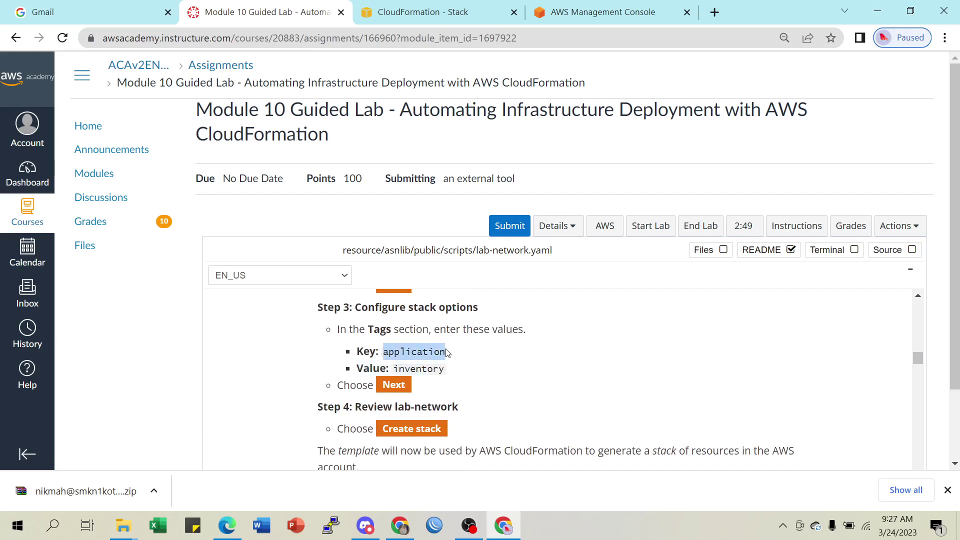
{"action": "left_click", "coordinate": [395, 7]}
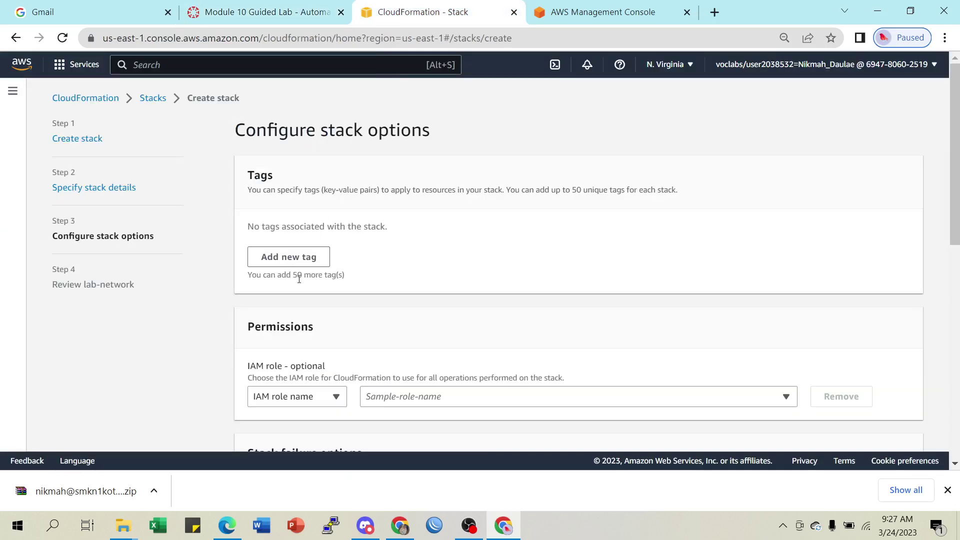
{"action": "left_click", "coordinate": [321, 258]}
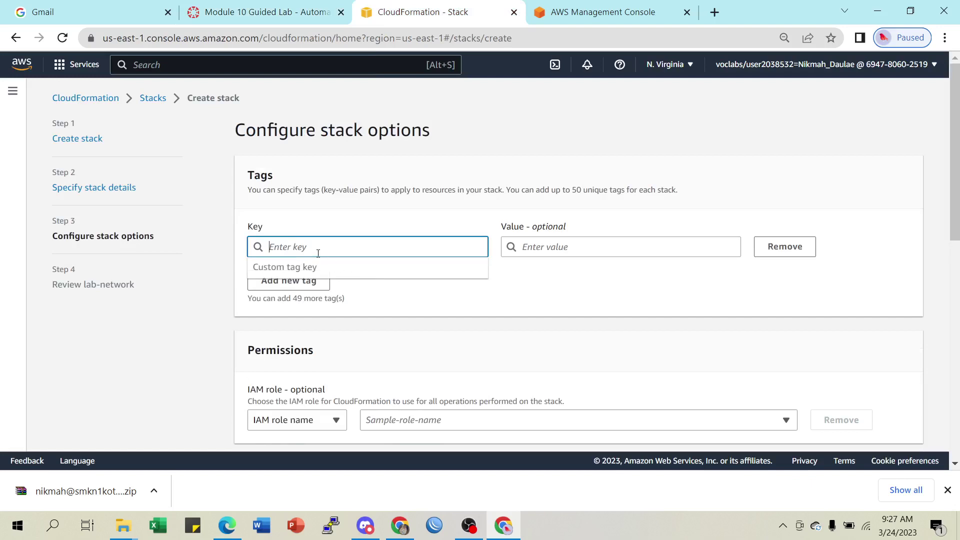
{"action": "key", "text": "ctrl+v"}
{"action": "left_click", "coordinate": [536, 248]}
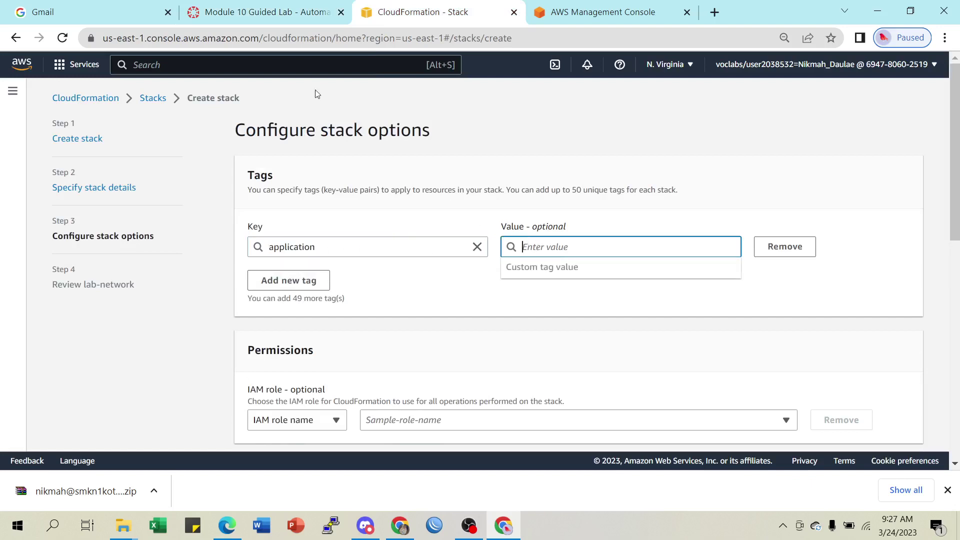
Set the application tag's value to inventory, copied from the lab instructions.
{"action": "left_click", "coordinate": [294, 15]}
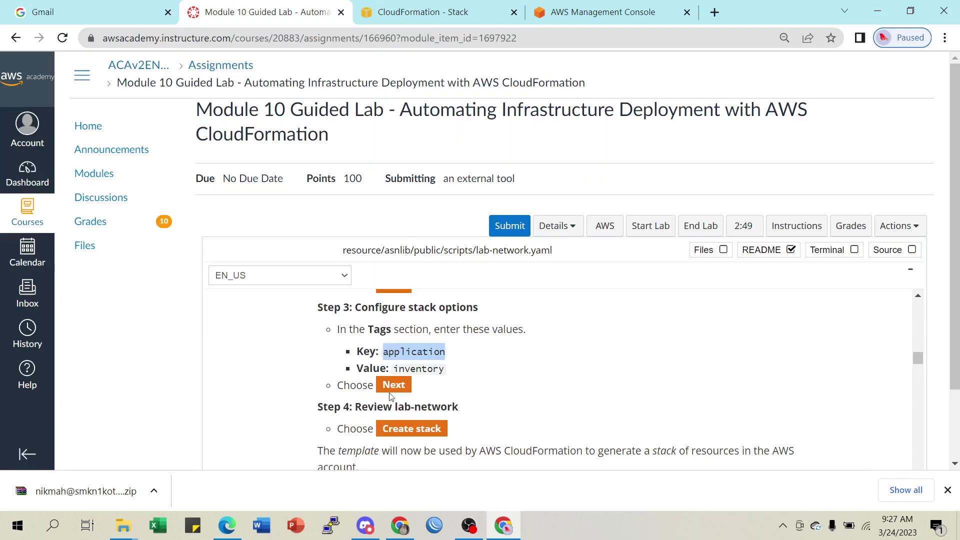
{"action": "left_click_drag", "start_coordinate": [395, 369], "coordinate": [450, 380]}
{"action": "key", "text": "ctrl+c"}
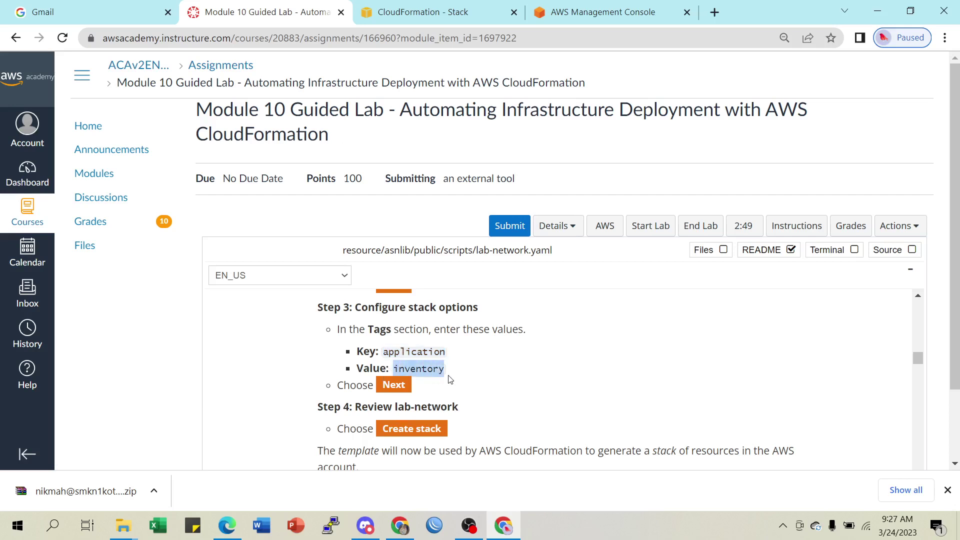
{"action": "left_click", "coordinate": [400, 15]}
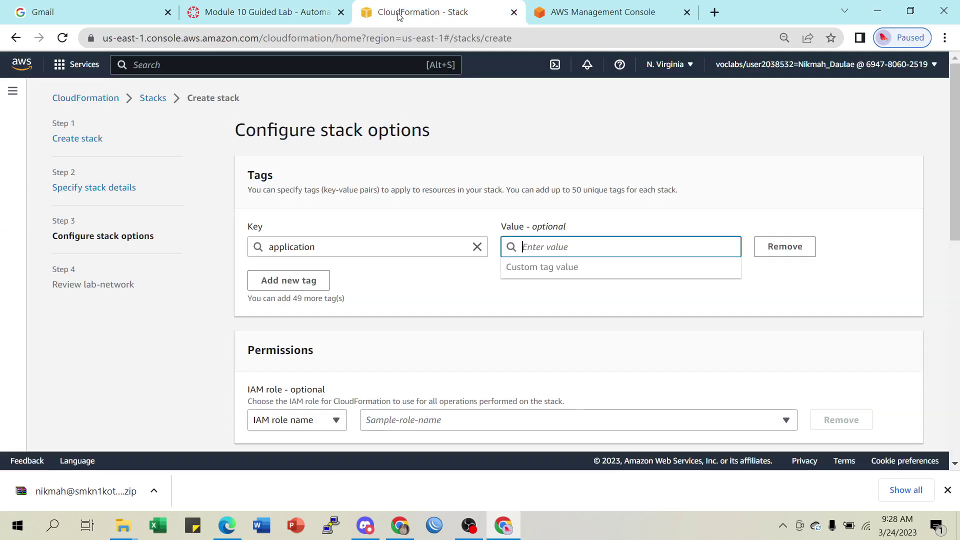
{"action": "key", "text": "ctrl+v"}
{"action": "left_click", "coordinate": [889, 332]}
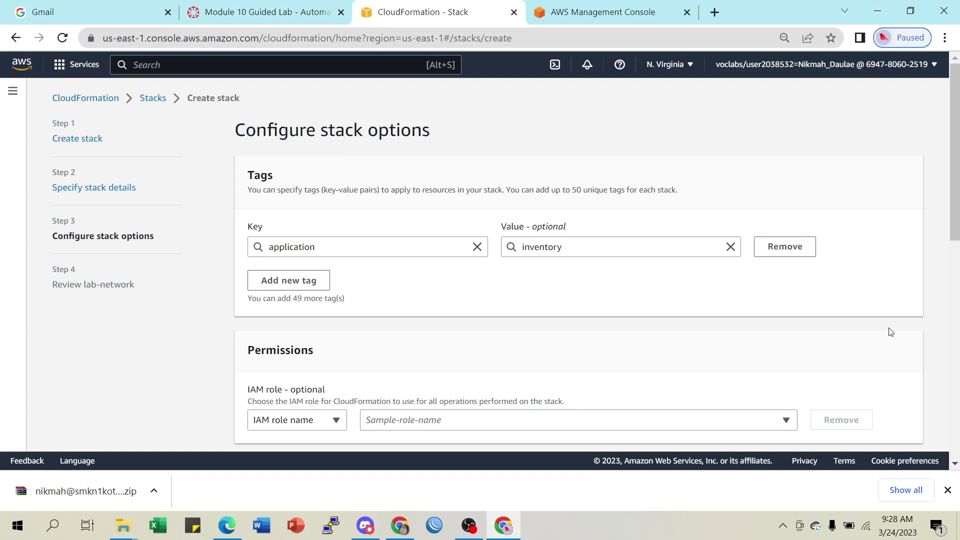
Check the lab's instructions following the tags, leave the remaining stack options at their defaults, and proceed to the lab-network review.
{"action": "scroll", "coordinate": [613, 292], "scroll_direction": "down", "scroll_amount": 3}
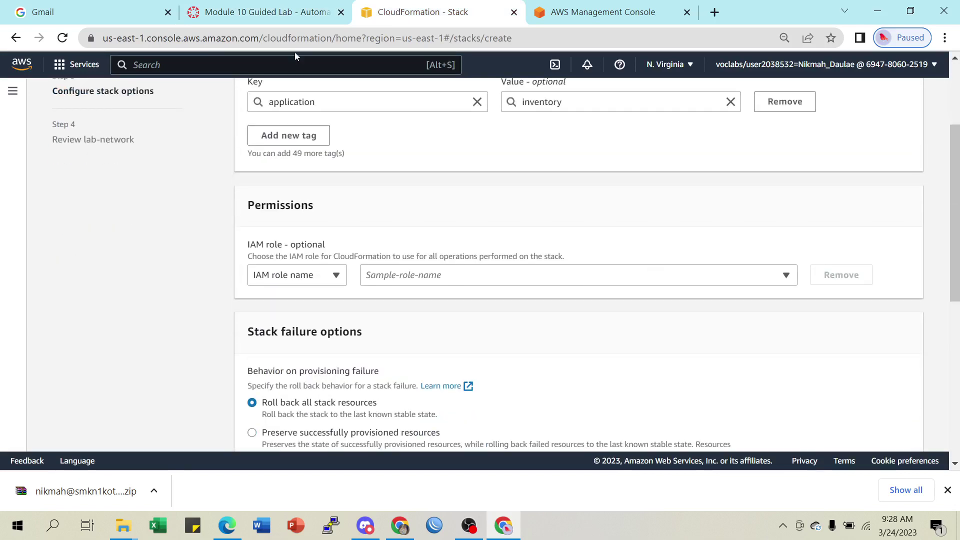
{"action": "left_click", "coordinate": [260, 12]}
{"action": "scroll", "coordinate": [372, 352], "scroll_direction": "down", "scroll_amount": 2}
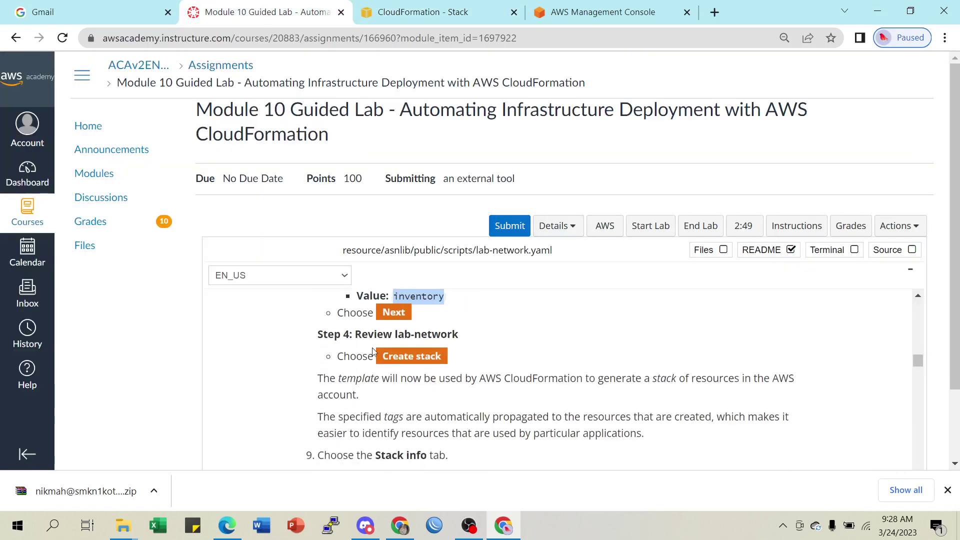
{"action": "scroll", "coordinate": [401, 330], "scroll_direction": "down", "scroll_amount": 2}
{"action": "scroll", "coordinate": [391, 332], "scroll_direction": "up", "scroll_amount": 2}
{"action": "left_click", "coordinate": [423, 12]}
{"action": "scroll", "coordinate": [825, 360], "scroll_direction": "down", "scroll_amount": 5}
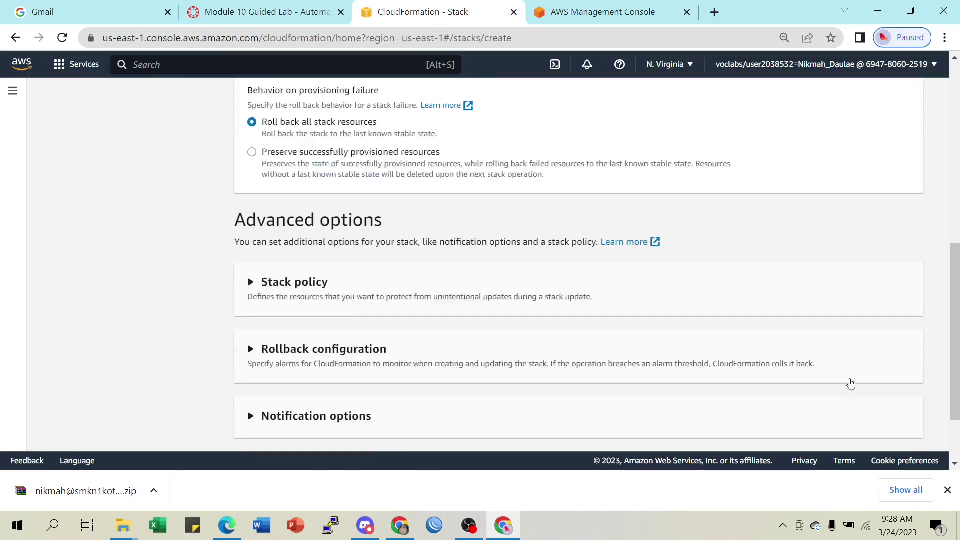
{"action": "scroll", "coordinate": [852, 384], "scroll_direction": "down", "scroll_amount": 3}
{"action": "left_click", "coordinate": [898, 427]}
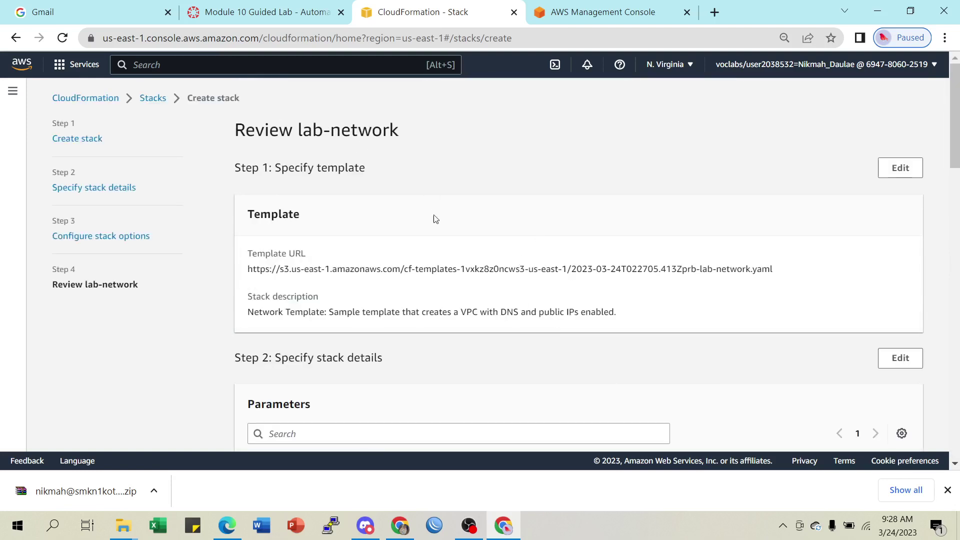
Review the lab-network stack's template, tags and options, check the lab's review instruction, and submit the stack for creation.
{"action": "scroll", "coordinate": [300, 220], "scroll_direction": "down", "scroll_amount": 1}
{"action": "scroll", "coordinate": [401, 208], "scroll_direction": "down", "scroll_amount": 3}
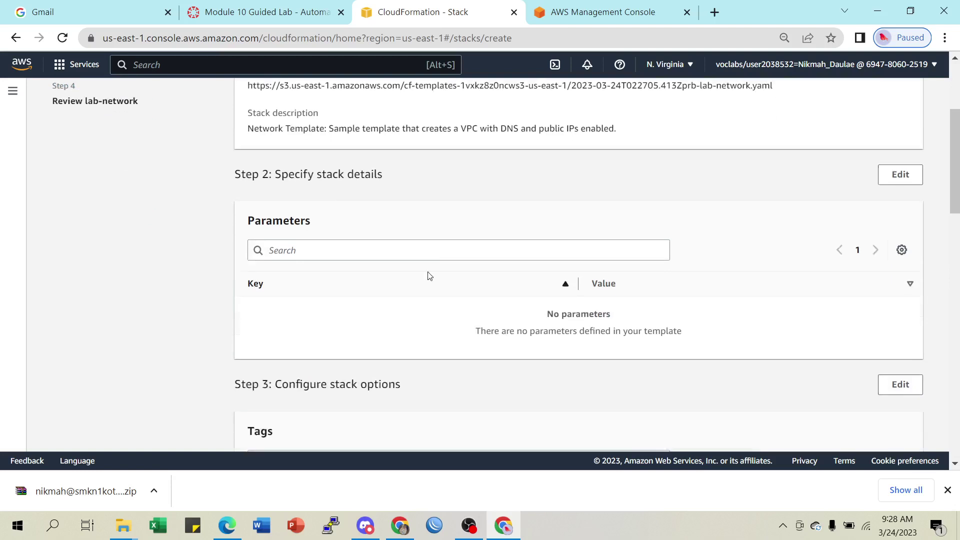
{"action": "scroll", "coordinate": [332, 298], "scroll_direction": "down", "scroll_amount": 1}
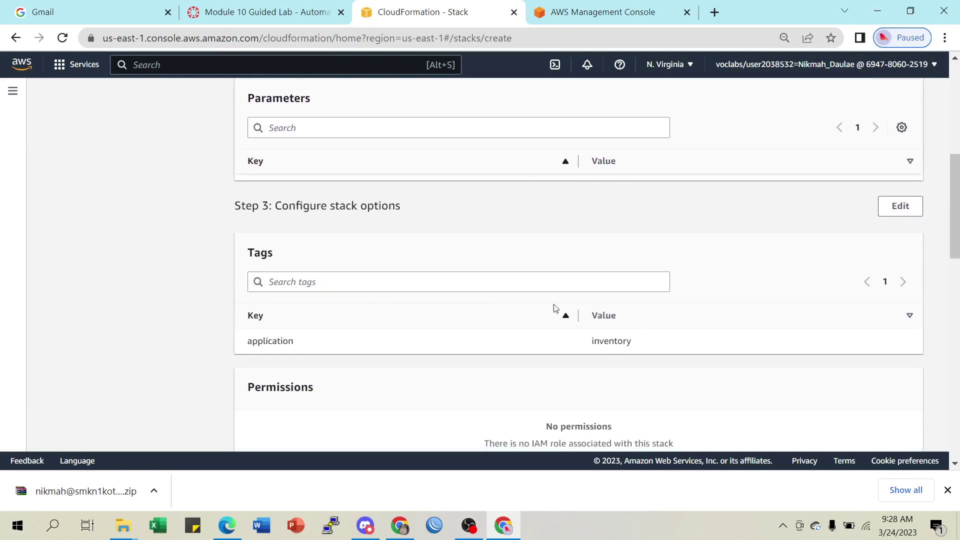
{"action": "scroll", "coordinate": [628, 299], "scroll_direction": "down", "scroll_amount": 3}
{"action": "scroll", "coordinate": [422, 279], "scroll_direction": "down", "scroll_amount": 6}
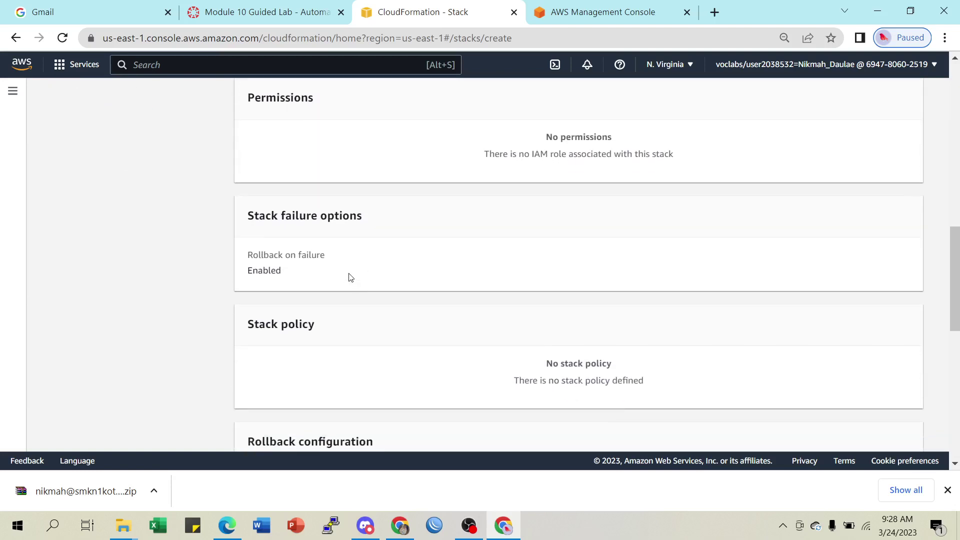
{"action": "scroll", "coordinate": [614, 302], "scroll_direction": "down", "scroll_amount": 3}
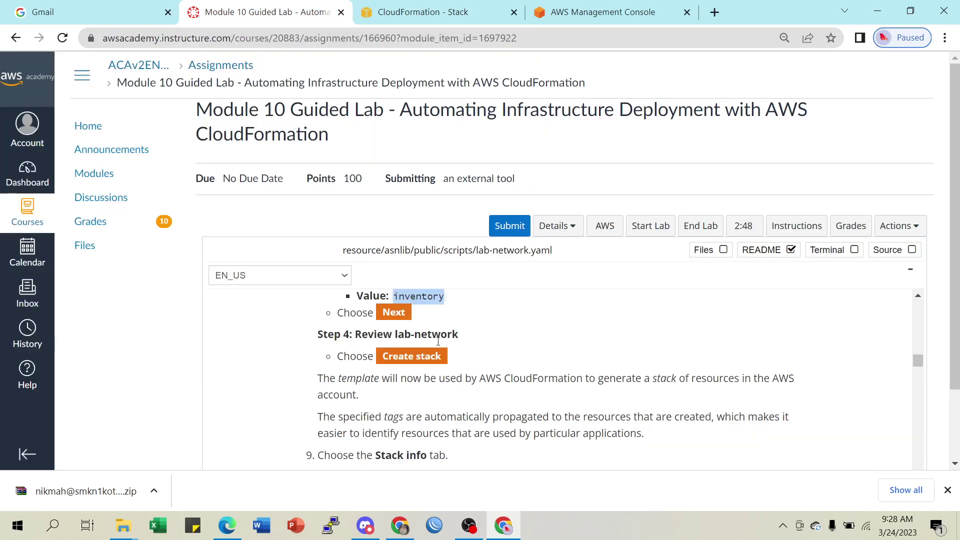
{"action": "left_click", "coordinate": [408, 13]}
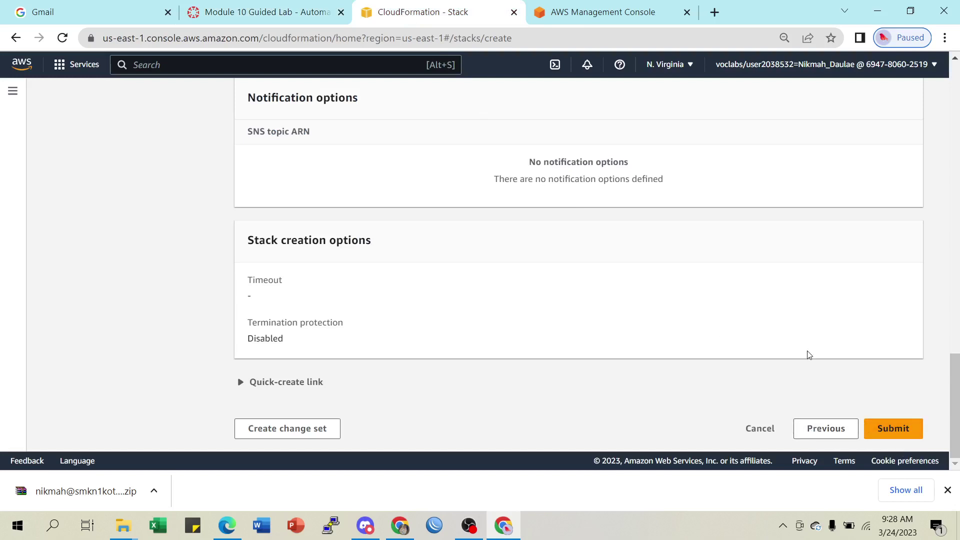
{"action": "left_click", "coordinate": [904, 431]}
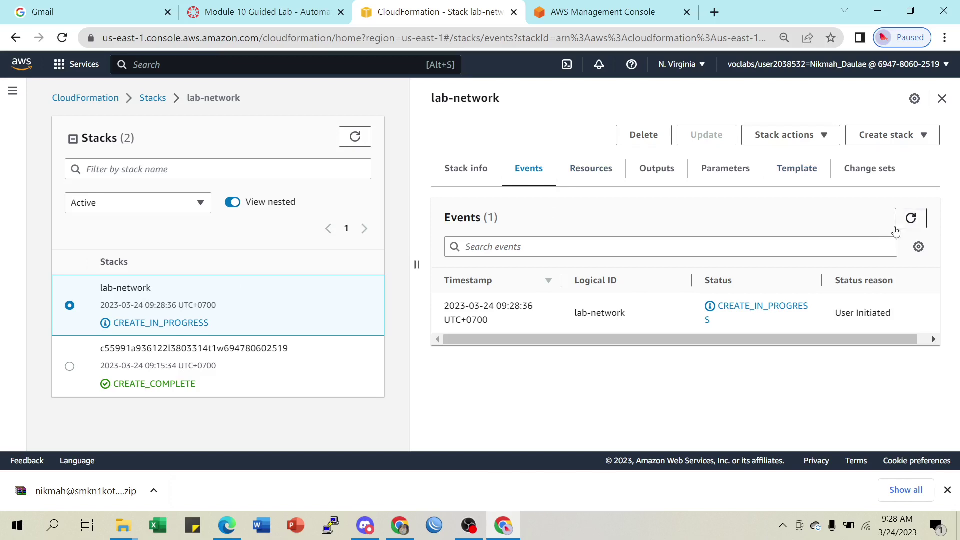
Refresh the lab-network stack's events and look through the log from the newest to the oldest entry.
{"action": "left_click", "coordinate": [909, 218]}
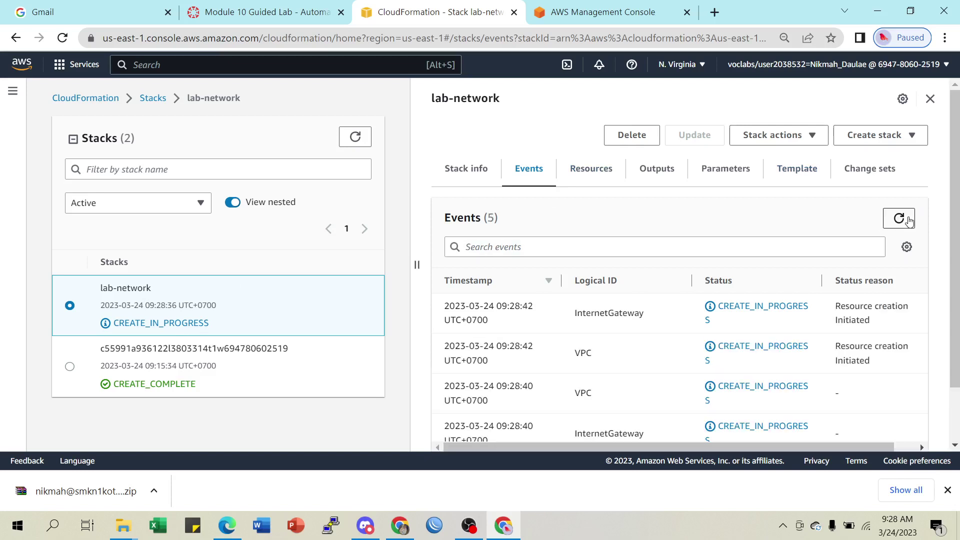
{"action": "left_click", "coordinate": [907, 220]}
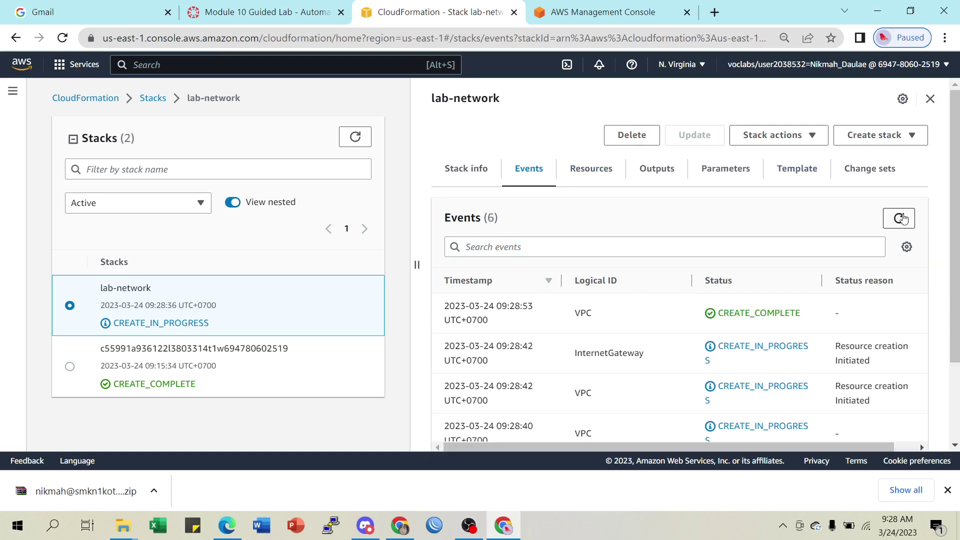
{"action": "left_click", "coordinate": [904, 219]}
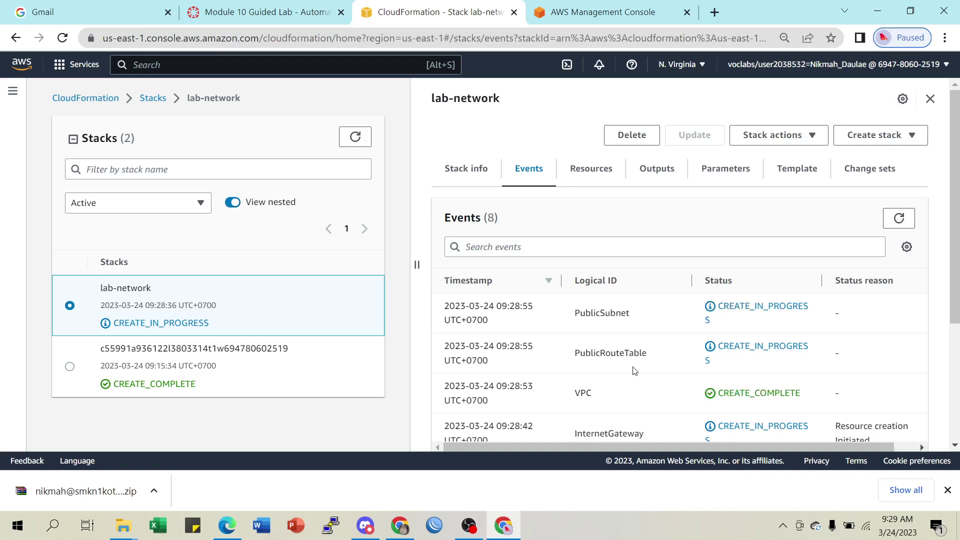
{"action": "scroll", "coordinate": [630, 395], "scroll_direction": "down", "scroll_amount": 2}
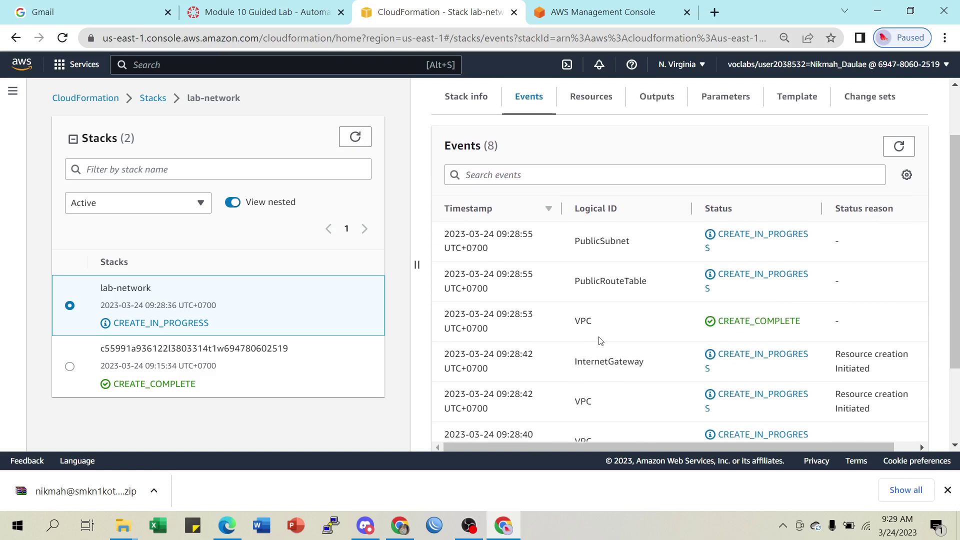
{"action": "scroll", "coordinate": [630, 325], "scroll_direction": "down", "scroll_amount": 2}
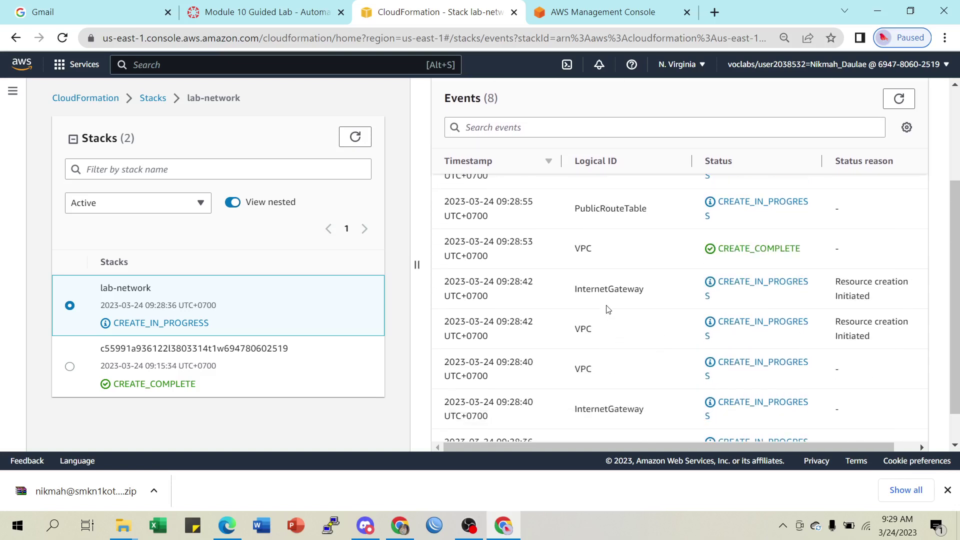
{"action": "scroll", "coordinate": [643, 303], "scroll_direction": "down", "scroll_amount": 1}
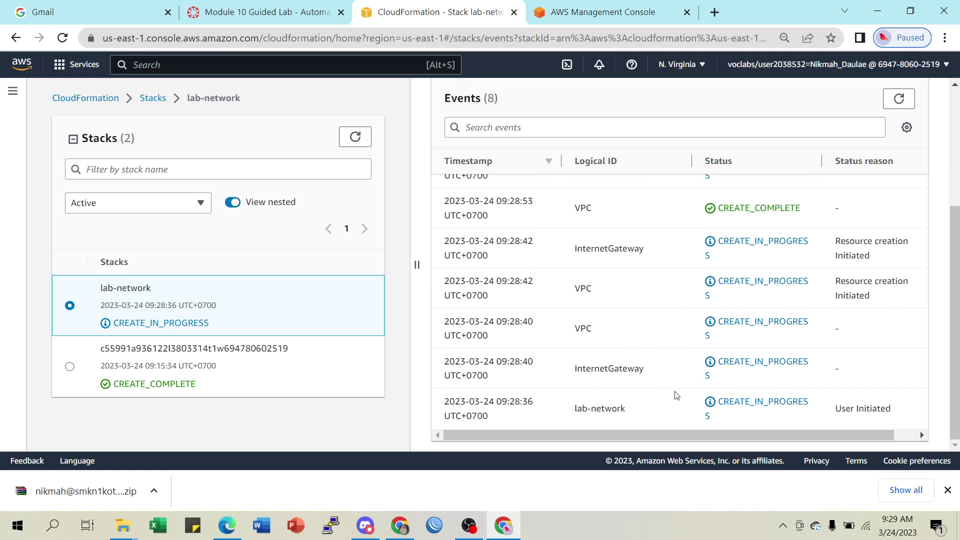
{"action": "scroll", "coordinate": [793, 350], "scroll_direction": "up", "scroll_amount": 5}
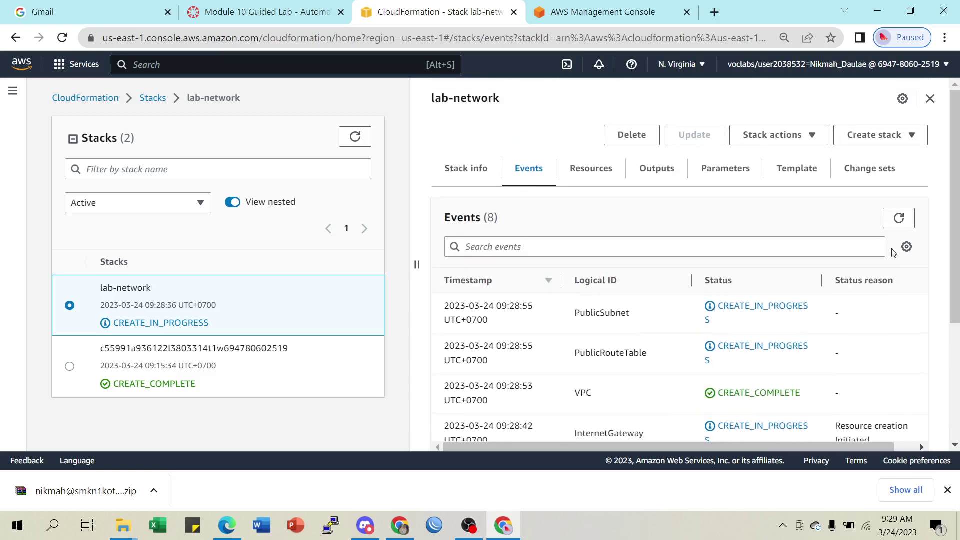
Keep refreshing the lab-network events and the stack list to follow the progress of the stack's creation.
{"action": "left_click", "coordinate": [899, 220]}
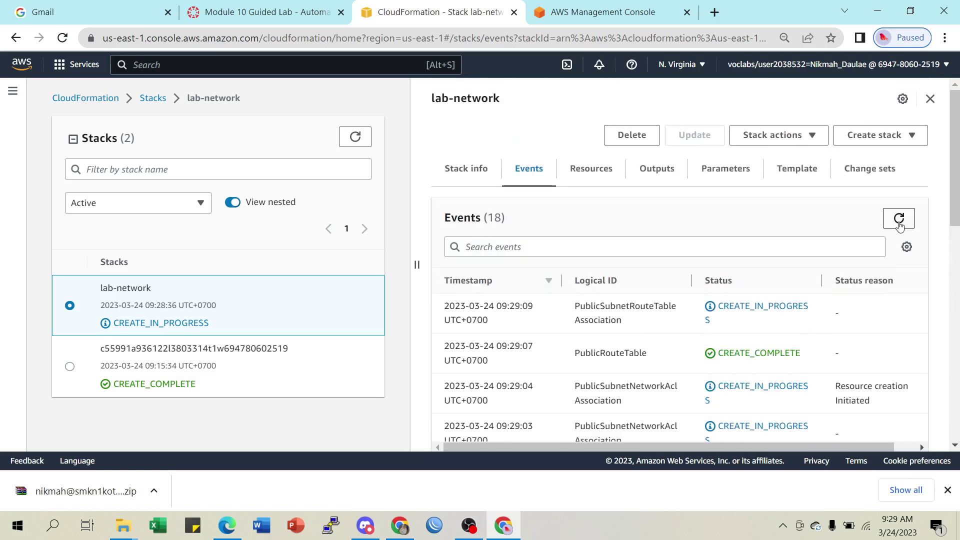
{"action": "left_click", "coordinate": [899, 220]}
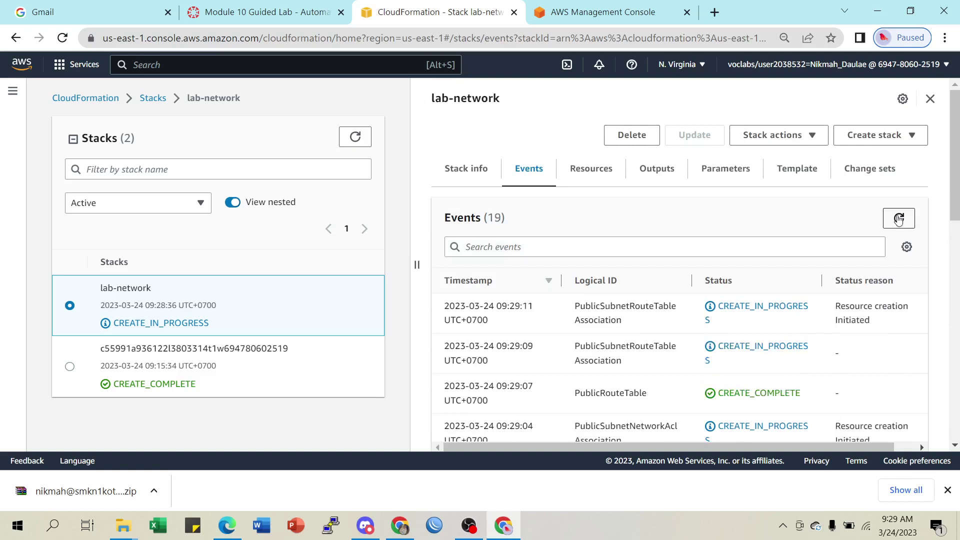
{"action": "left_click", "coordinate": [899, 220]}
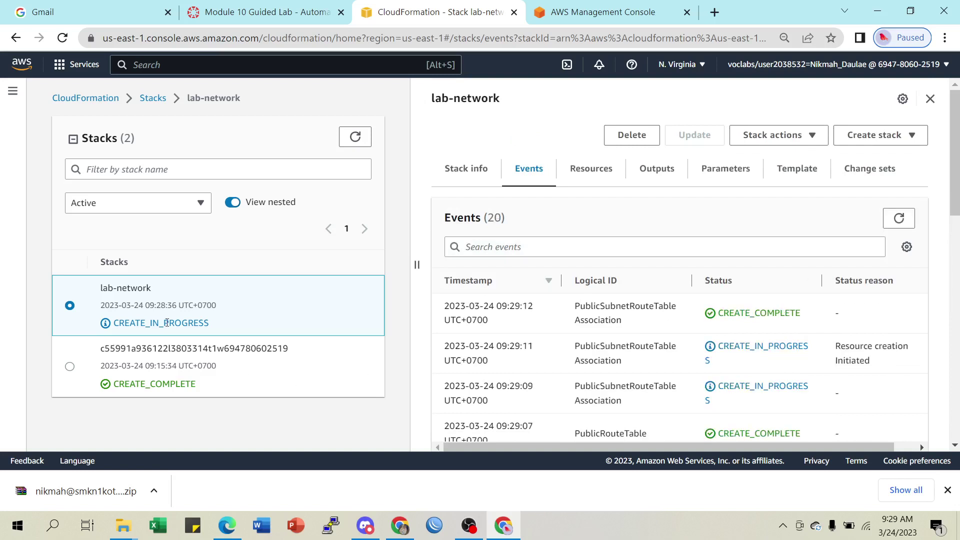
{"action": "left_click", "coordinate": [356, 137]}
{"action": "scroll", "coordinate": [757, 356], "scroll_direction": "down", "scroll_amount": 3}
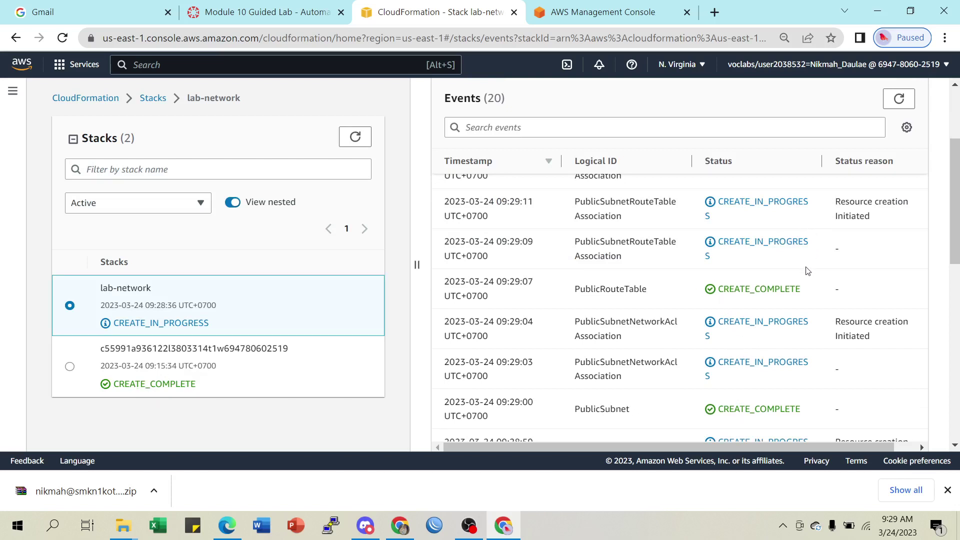
{"action": "scroll", "coordinate": [821, 241], "scroll_direction": "up", "scroll_amount": 3}
{"action": "left_click", "coordinate": [900, 146]}
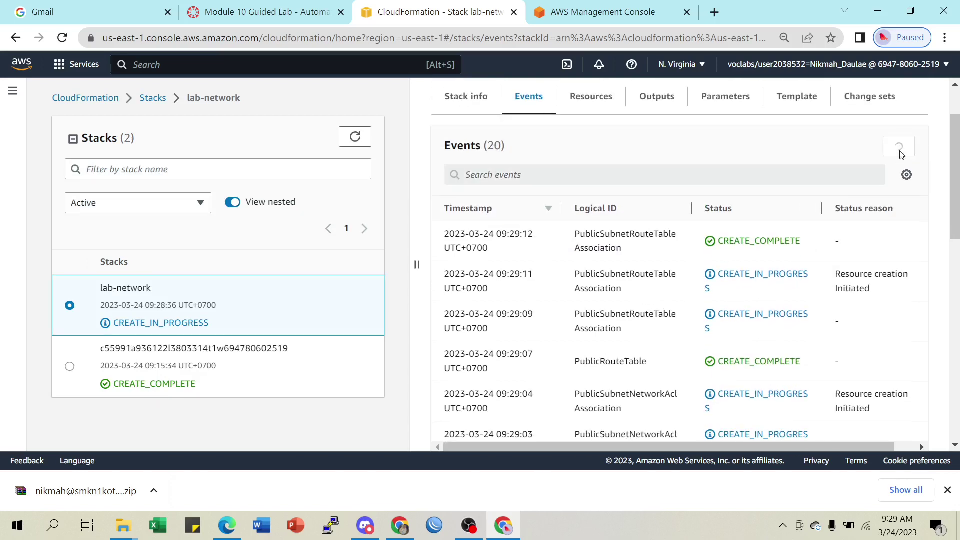
{"action": "left_click", "coordinate": [901, 146]}
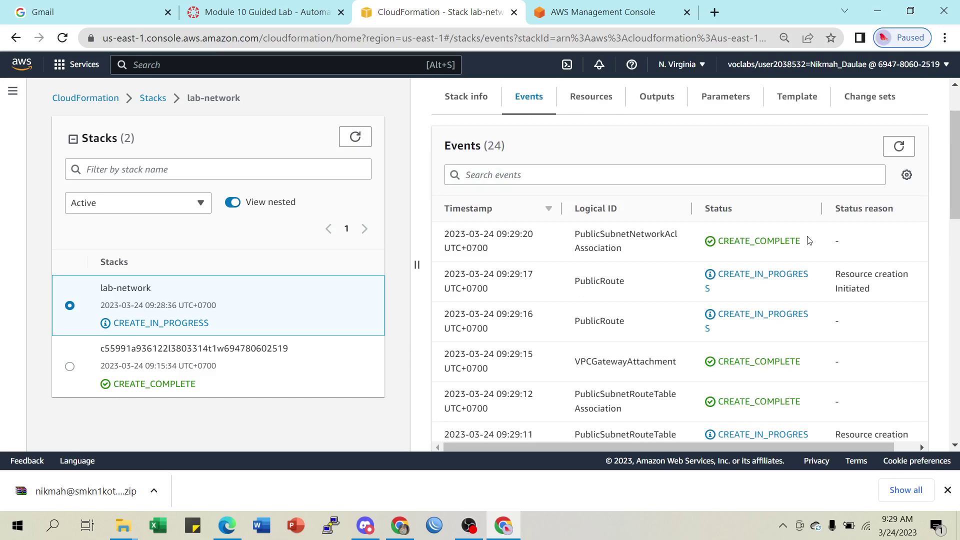
Read the lab's instructions that follow creating the stack, and open the Stack info of lab-network.
{"action": "left_click", "coordinate": [260, 16]}
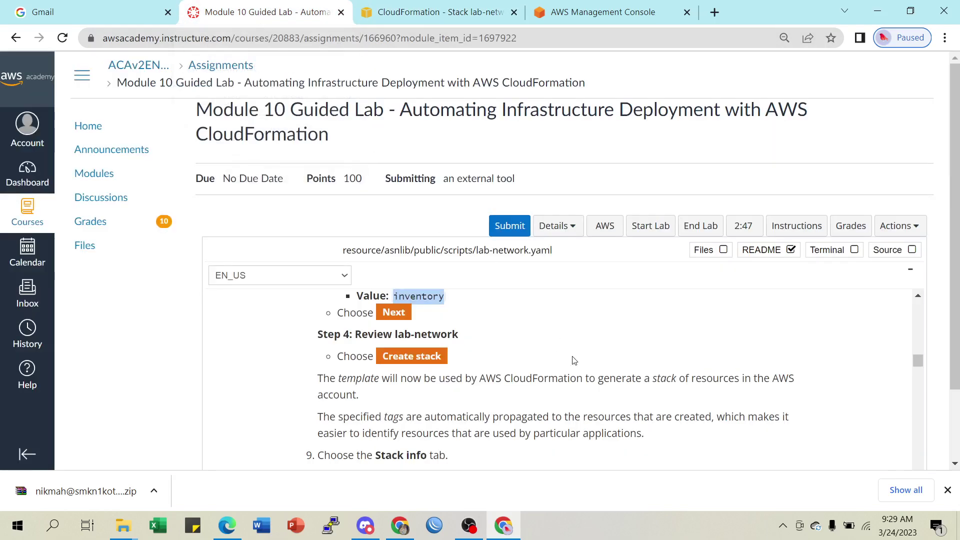
{"action": "scroll", "coordinate": [536, 345], "scroll_direction": "down", "scroll_amount": 1}
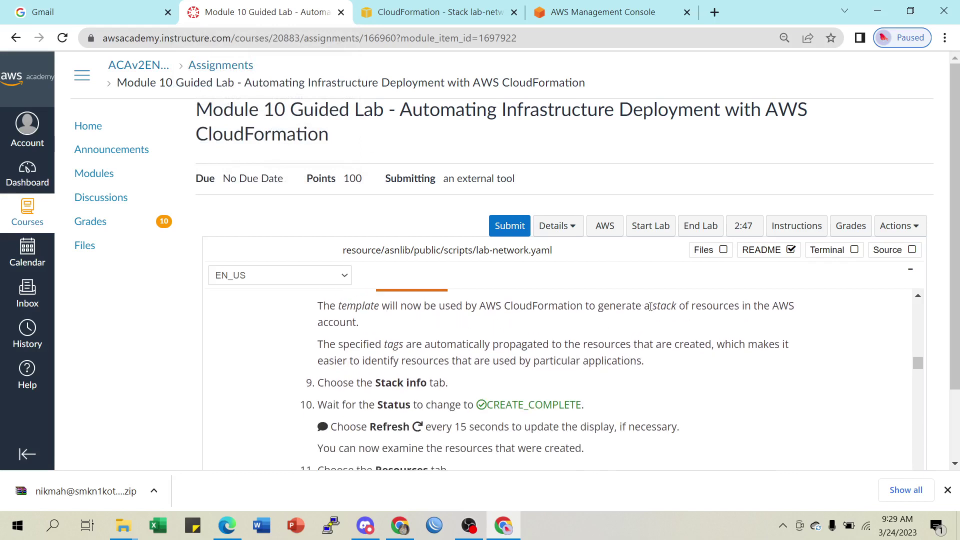
{"action": "left_click_drag", "start_coordinate": [661, 310], "coordinate": [755, 311]}
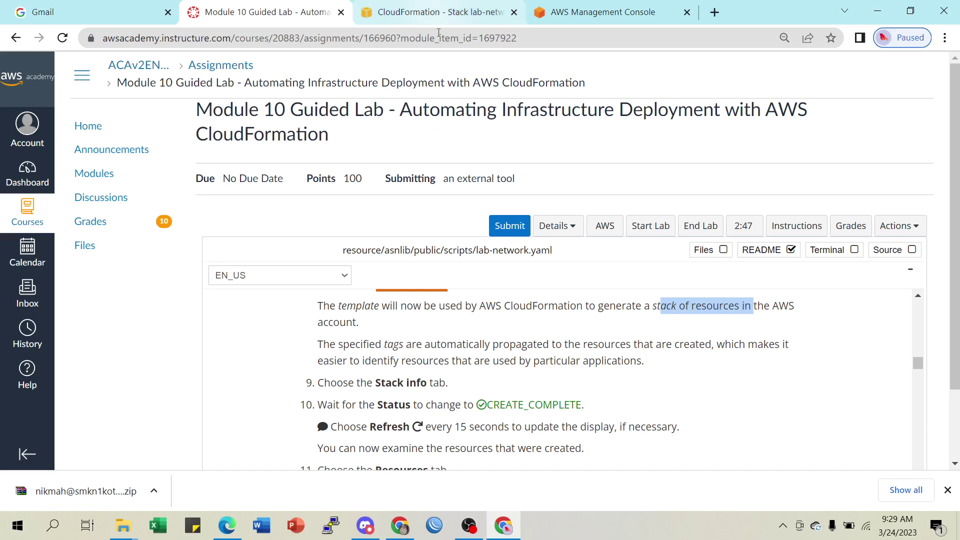
{"action": "left_click", "coordinate": [421, 14]}
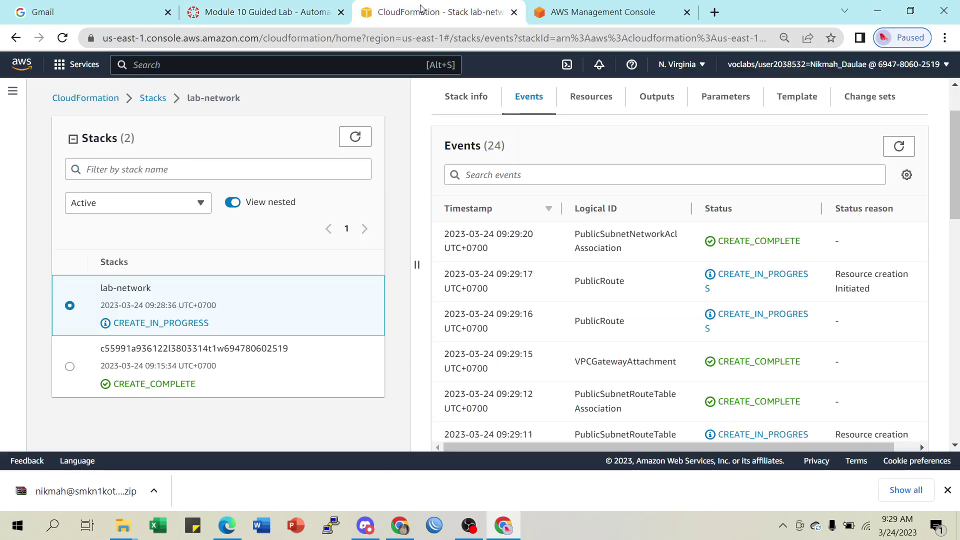
{"action": "scroll", "coordinate": [698, 346], "scroll_direction": "up", "scroll_amount": 2}
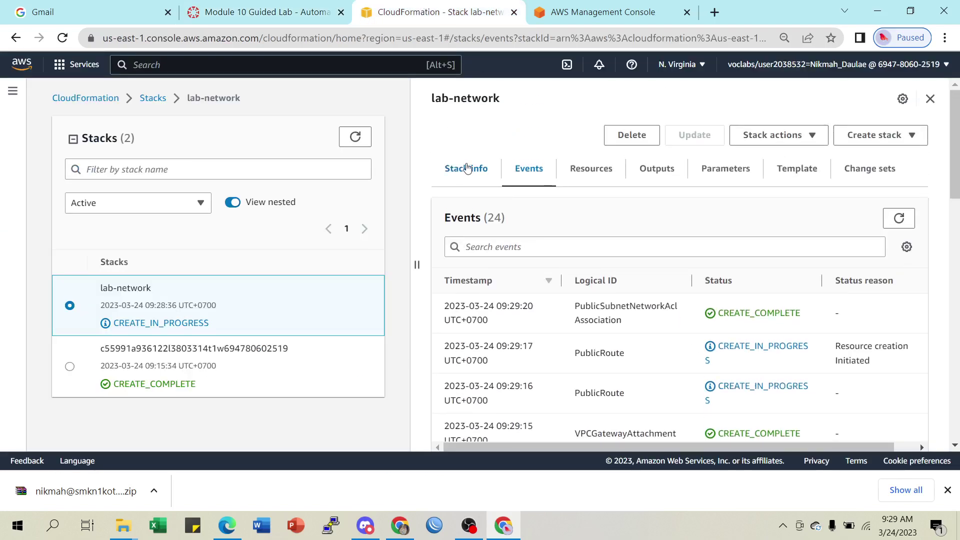
{"action": "left_click", "coordinate": [467, 169]}
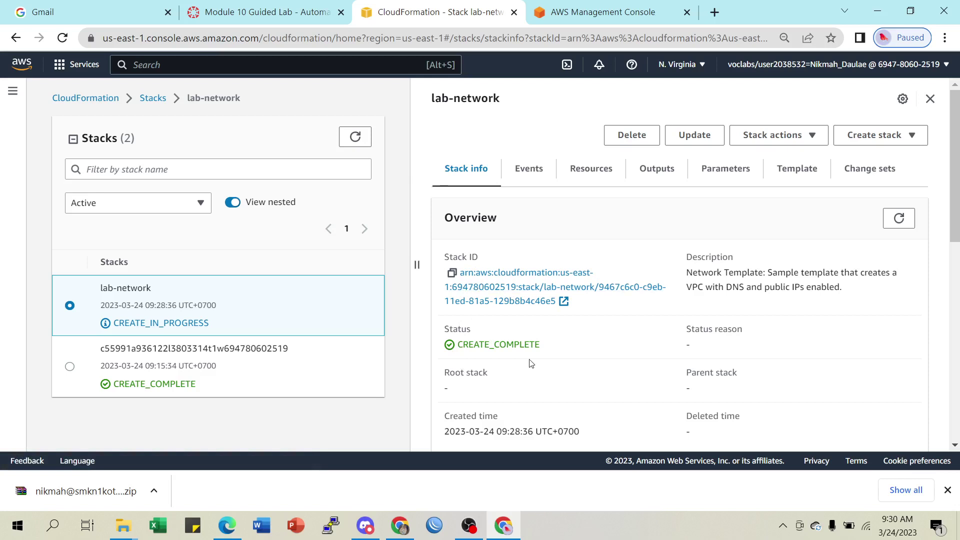
Refresh the stack list and examine the lab-network overview, including its status.
{"action": "left_click", "coordinate": [355, 137]}
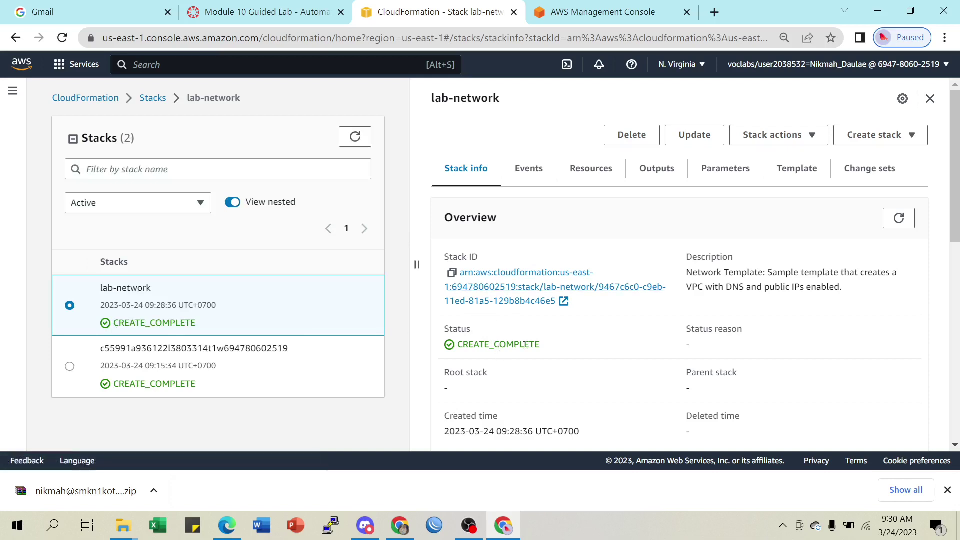
{"action": "scroll", "coordinate": [781, 290], "scroll_direction": "down", "scroll_amount": 3}
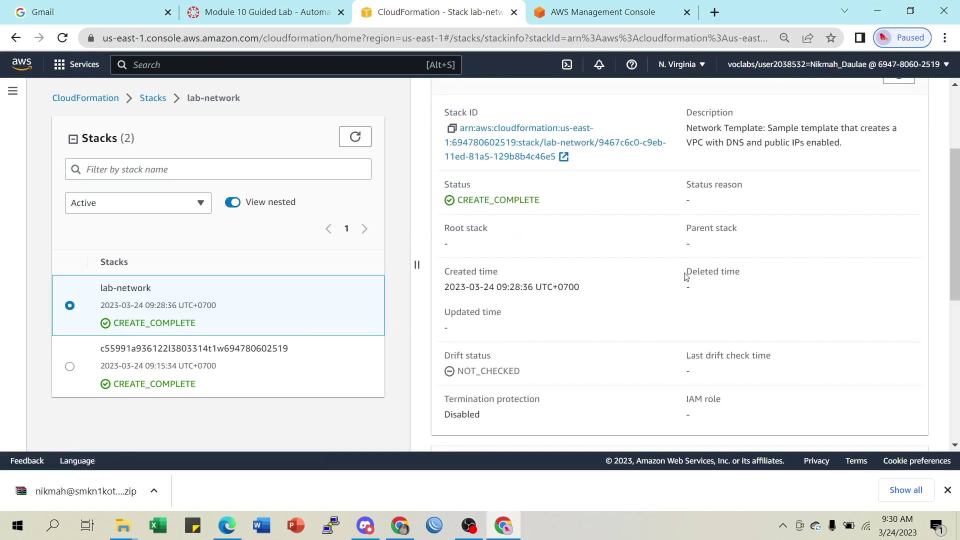
{"action": "scroll", "coordinate": [744, 275], "scroll_direction": "up", "scroll_amount": 3}
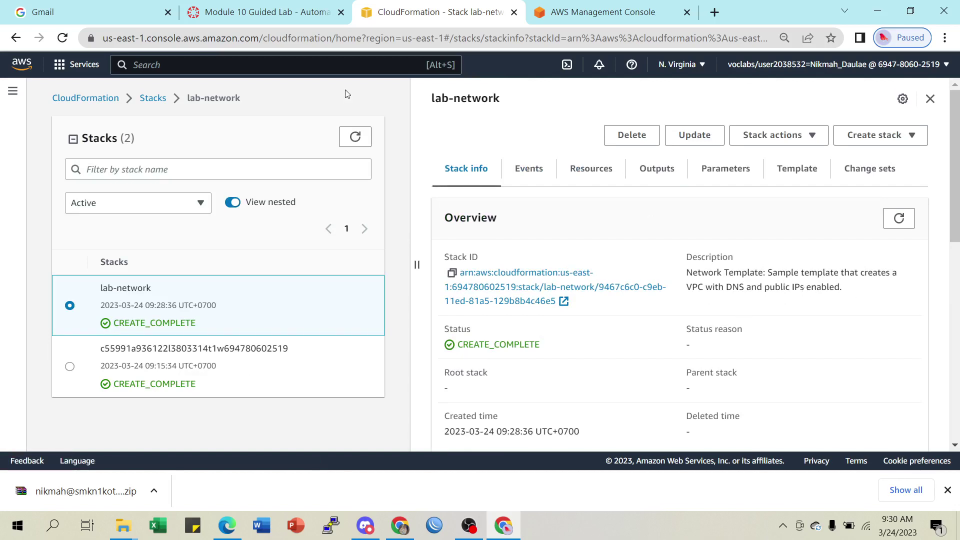
Read lab steps 10 to 12 about refreshing the status and examining resources and events, and return to the lab-network stack.
{"action": "left_click", "coordinate": [280, 13]}
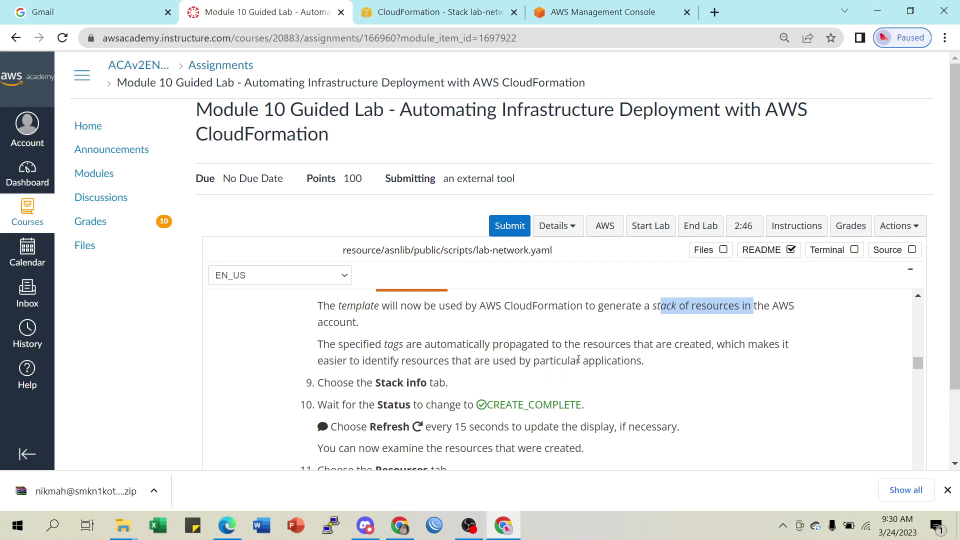
{"action": "scroll", "coordinate": [579, 360], "scroll_direction": "down", "scroll_amount": 3}
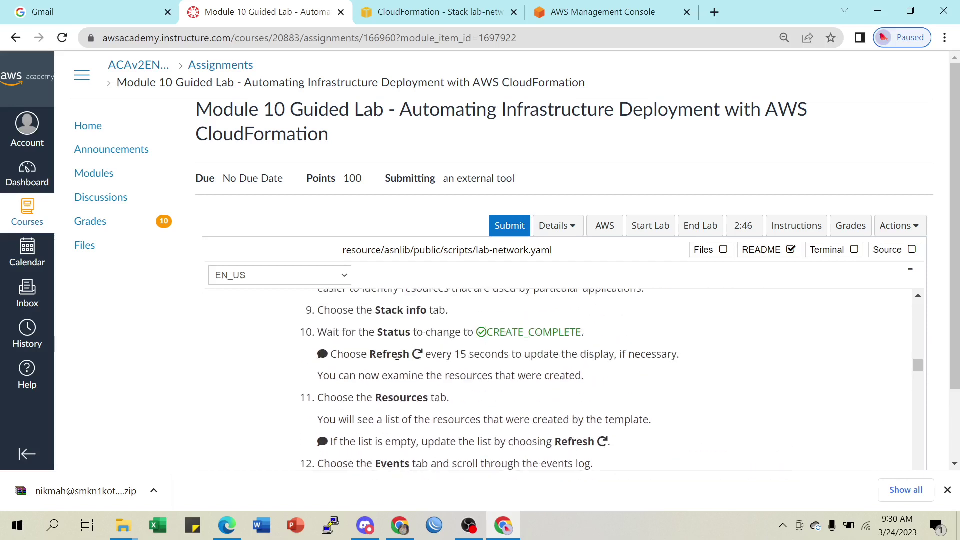
{"action": "left_click_drag", "start_coordinate": [456, 356], "coordinate": [505, 365]}
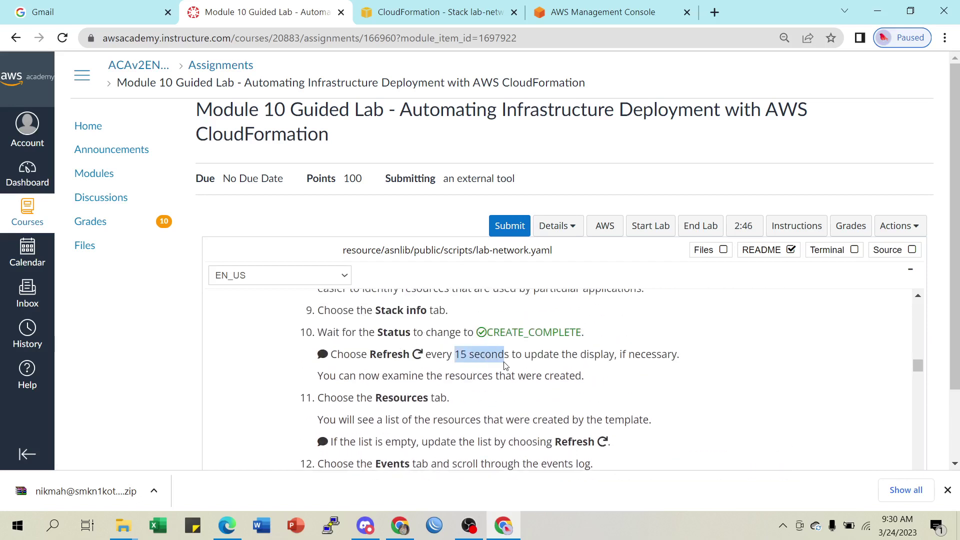
{"action": "left_click_drag", "start_coordinate": [570, 350], "coordinate": [616, 372]}
{"action": "scroll", "coordinate": [487, 375], "scroll_direction": "down", "scroll_amount": 3}
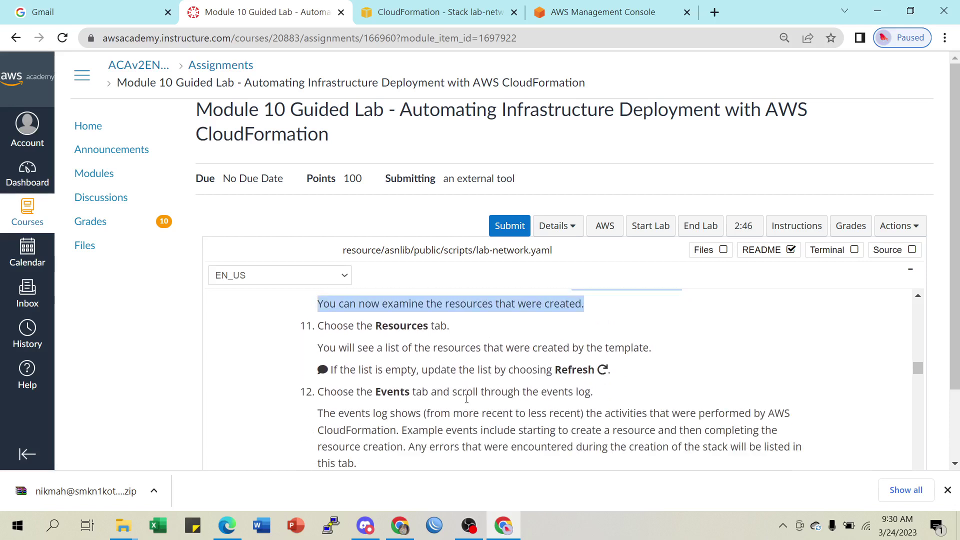
{"action": "left_click_drag", "start_coordinate": [375, 327], "coordinate": [454, 325]}
{"action": "left_click_drag", "start_coordinate": [398, 350], "coordinate": [643, 349]}
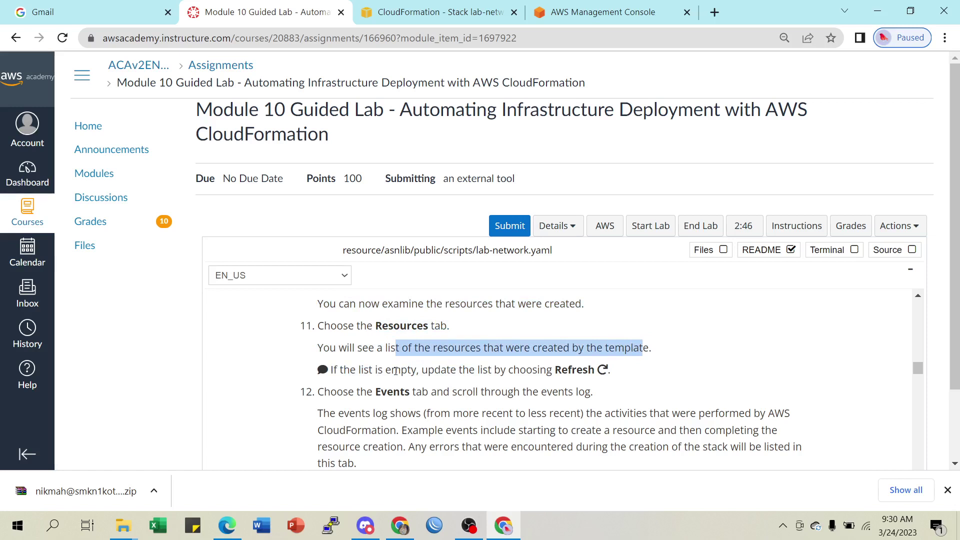
{"action": "left_click_drag", "start_coordinate": [391, 370], "coordinate": [595, 368]}
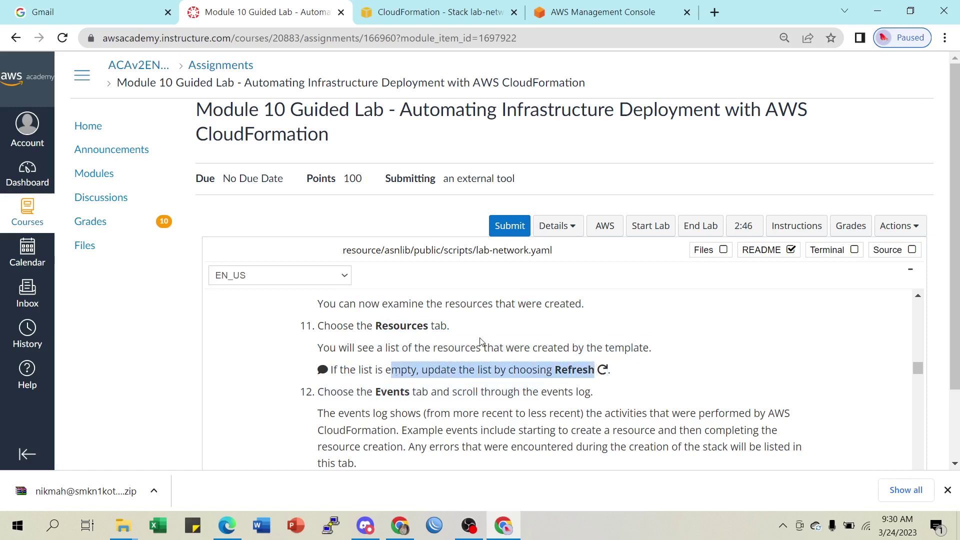
{"action": "left_click", "coordinate": [432, 12]}
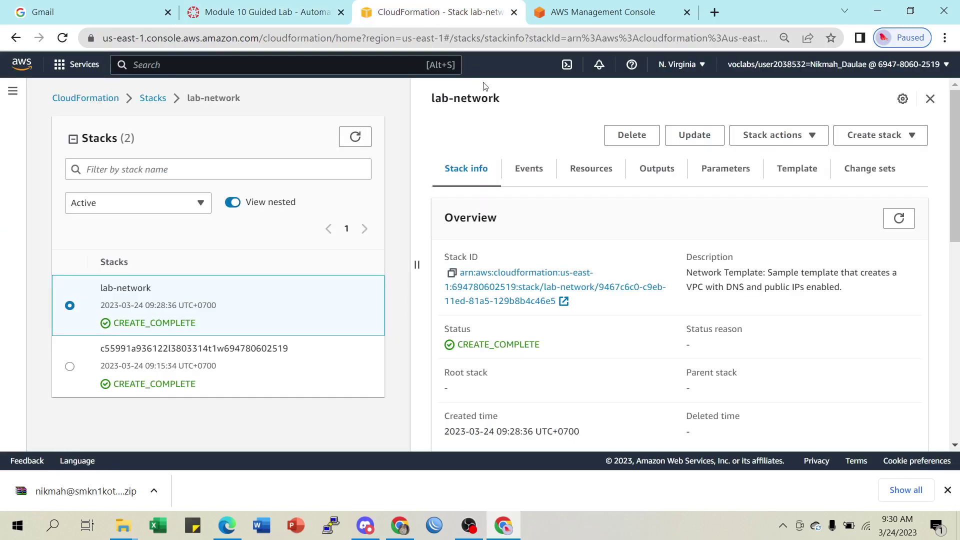
Examine the resources created by the lab-network stack, from InternetGateway to VPCGatewayAttachment, and widen the Physical ID column.
{"action": "left_click", "coordinate": [590, 175]}
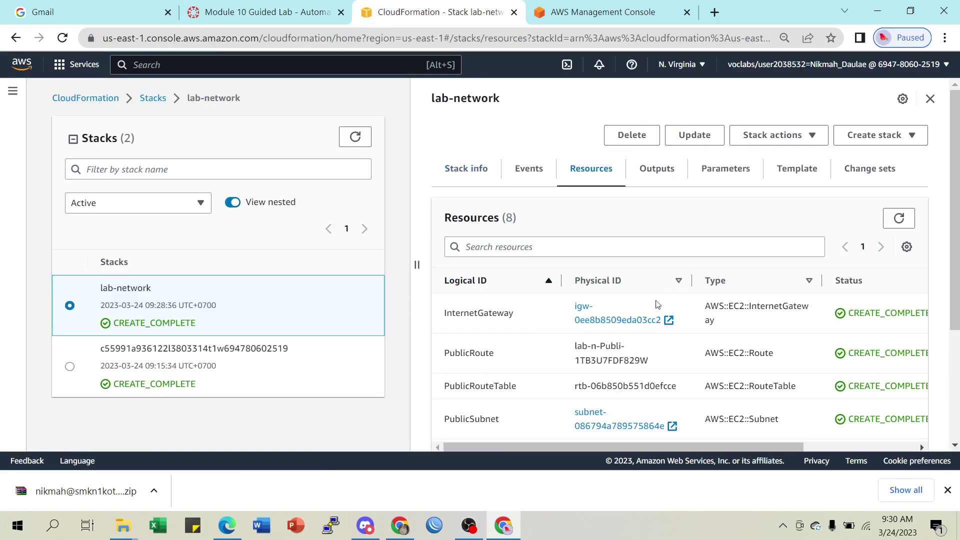
{"action": "scroll", "coordinate": [858, 356], "scroll_direction": "down", "scroll_amount": 4}
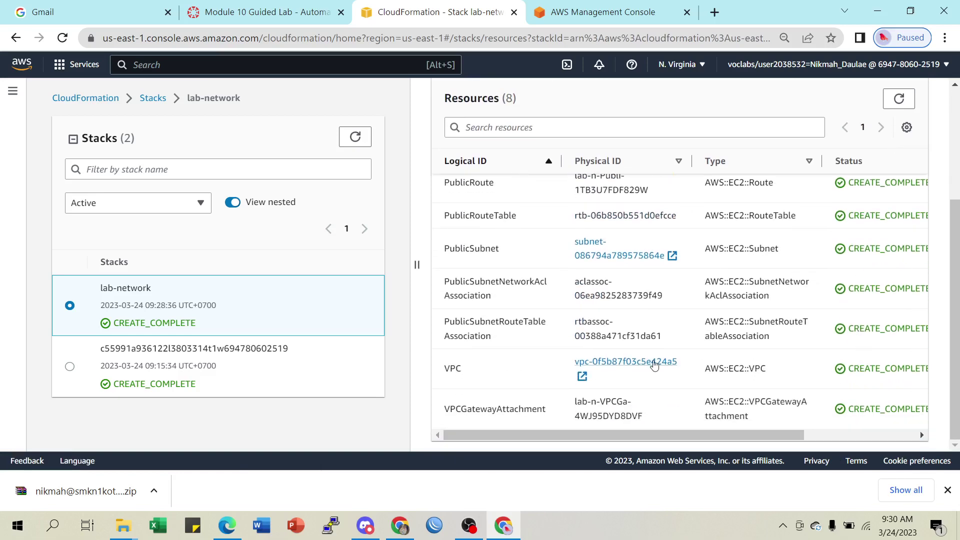
{"action": "scroll", "coordinate": [645, 365], "scroll_direction": "up", "scroll_amount": 4}
{"action": "scroll", "coordinate": [540, 316], "scroll_direction": "down", "scroll_amount": 3}
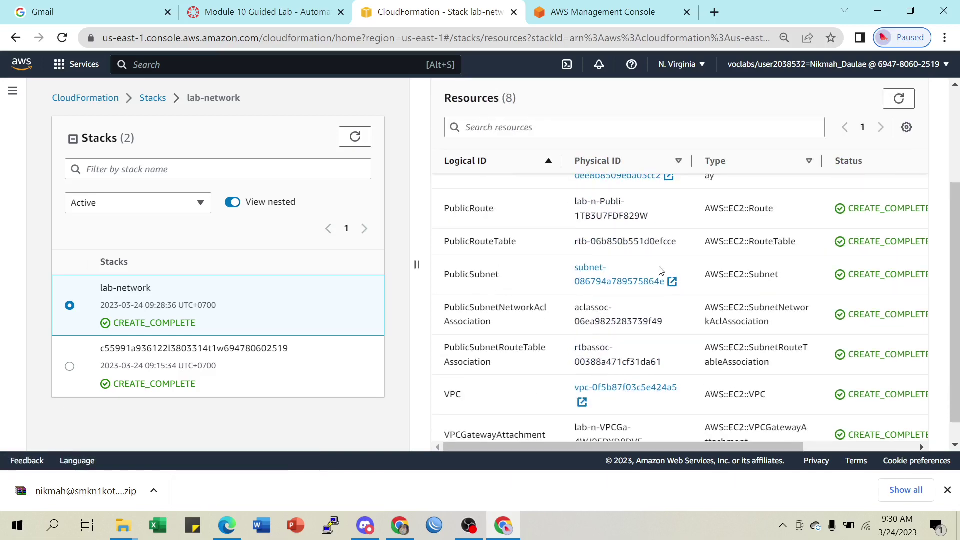
{"action": "scroll", "coordinate": [774, 356], "scroll_direction": "down", "scroll_amount": 1}
{"action": "scroll", "coordinate": [741, 331], "scroll_direction": "up", "scroll_amount": 4}
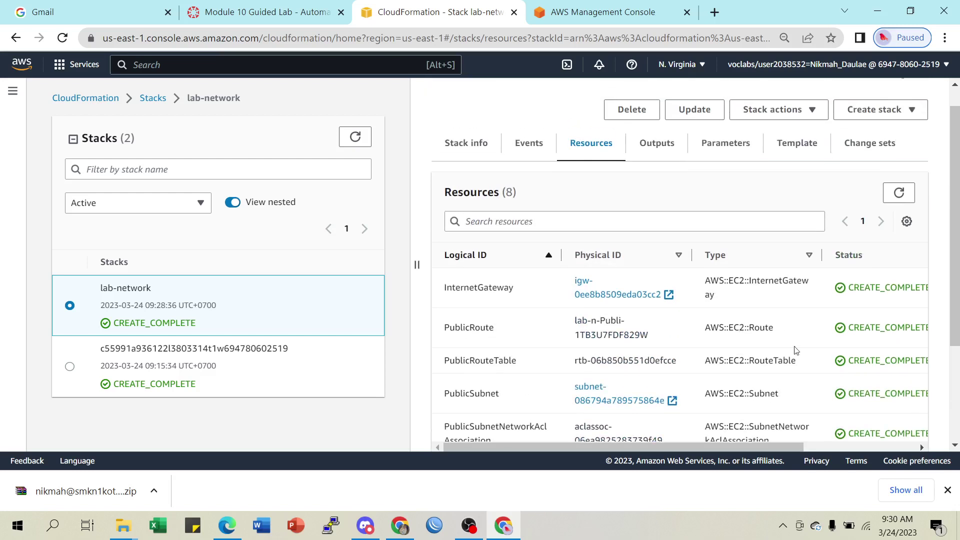
{"action": "scroll", "coordinate": [460, 338], "scroll_direction": "down", "scroll_amount": 2}
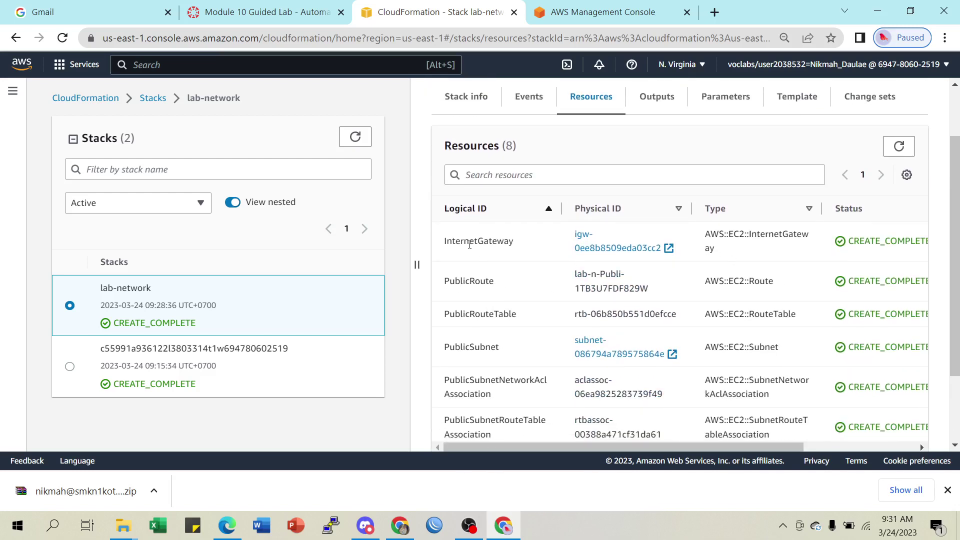
{"action": "scroll", "coordinate": [490, 300], "scroll_direction": "down", "scroll_amount": 2}
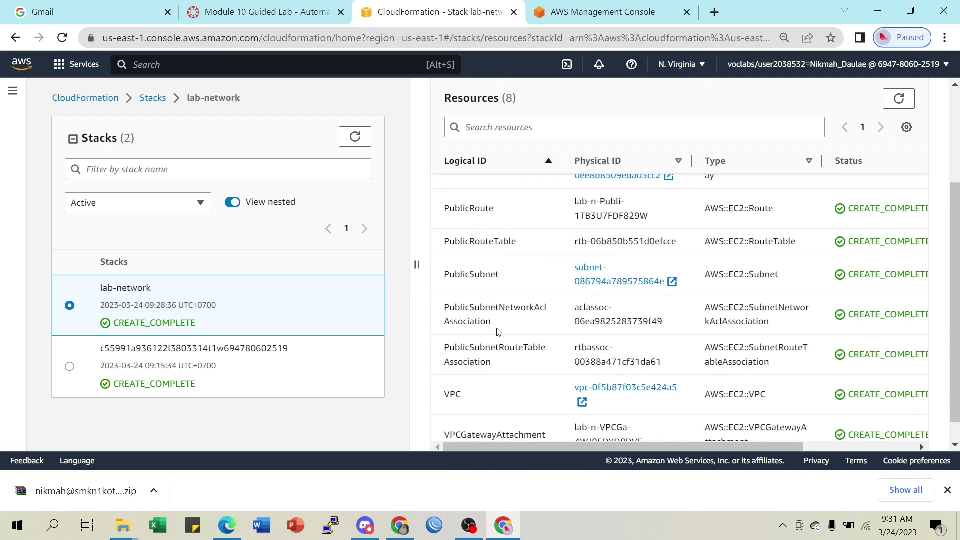
{"action": "scroll", "coordinate": [515, 323], "scroll_direction": "down", "scroll_amount": 1}
{"action": "scroll", "coordinate": [681, 347], "scroll_direction": "up", "scroll_amount": 5}
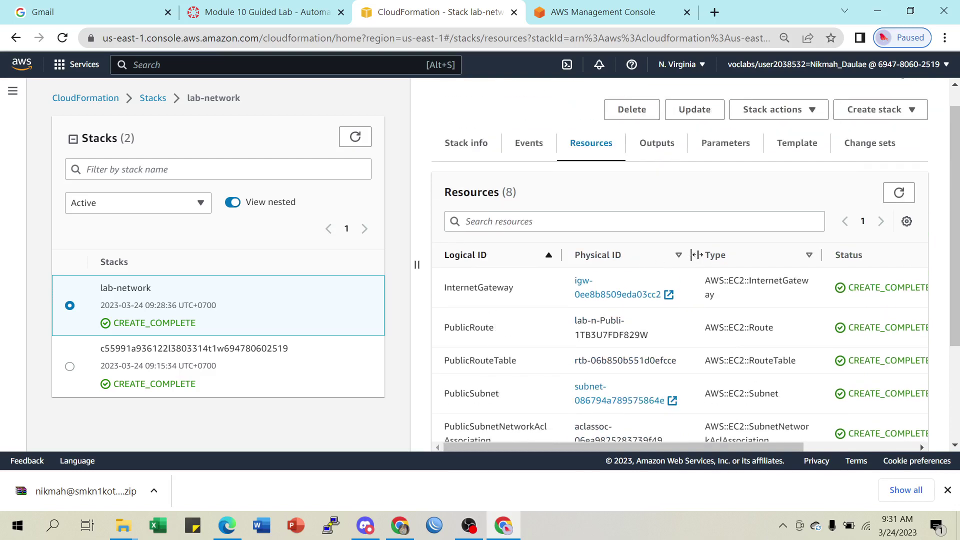
{"action": "left_click_drag", "start_coordinate": [691, 255], "coordinate": [717, 255]}
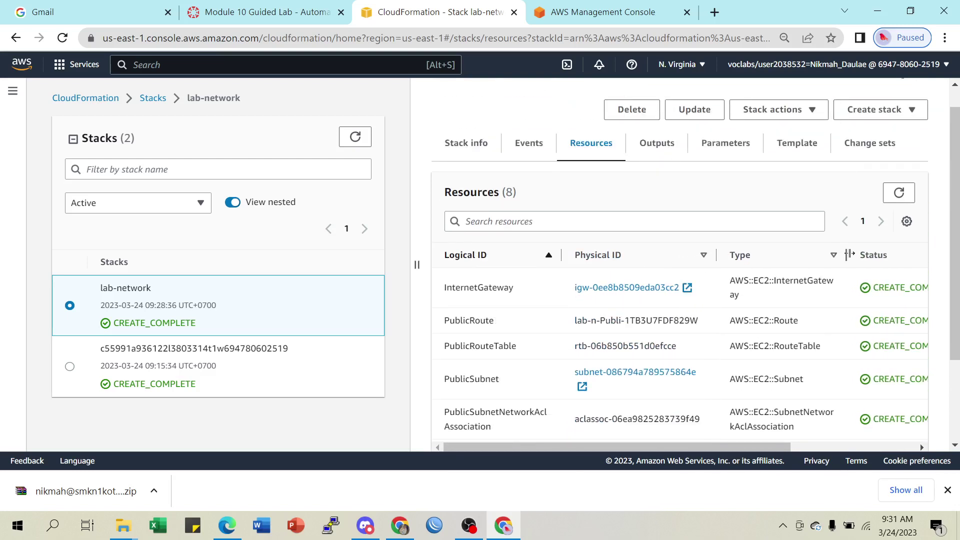
Return to the Module 10 lab instructions and read step 12 about scrolling through the stack's events log.
{"action": "left_click", "coordinate": [286, 13]}
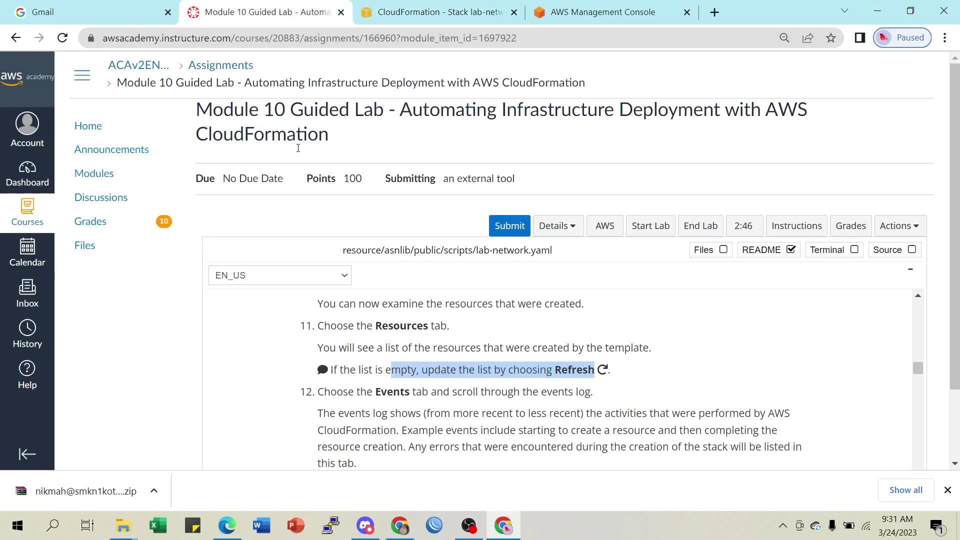
{"action": "scroll", "coordinate": [450, 372], "scroll_direction": "down", "scroll_amount": 2}
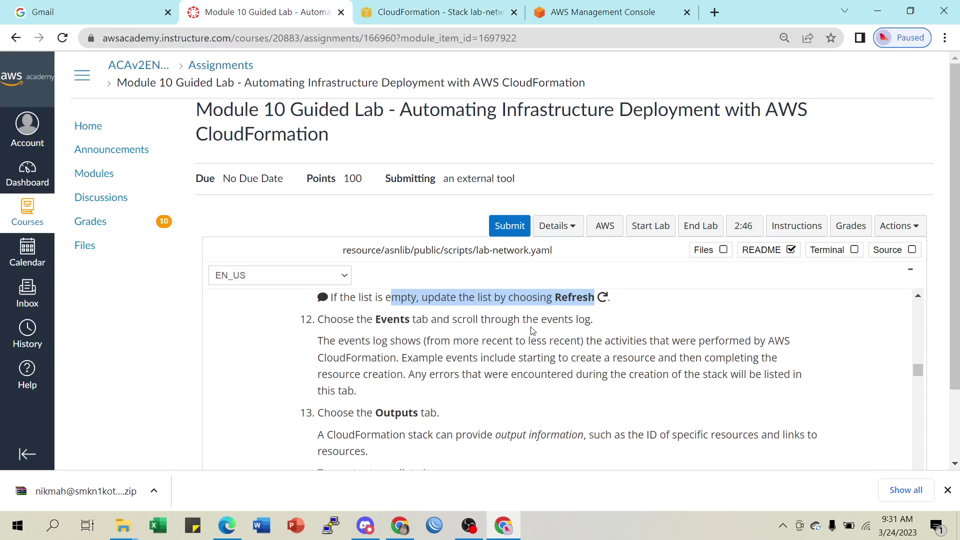
{"action": "left_click_drag", "start_coordinate": [547, 321], "coordinate": [584, 334]}
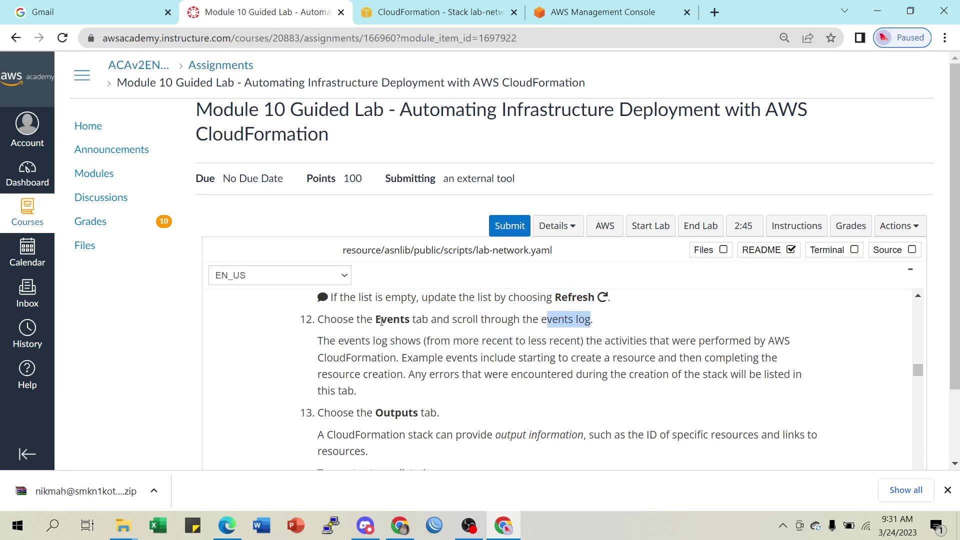
{"action": "left_click_drag", "start_coordinate": [381, 322], "coordinate": [547, 318]}
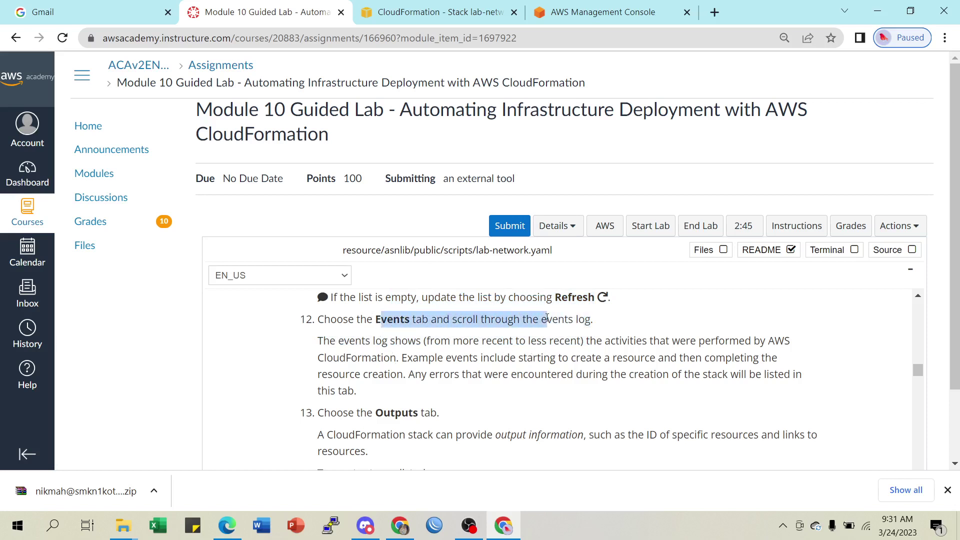
Open the events log of the lab-network stack, refresh it and look through the logged events.
{"action": "left_click", "coordinate": [453, 11]}
{"action": "left_click", "coordinate": [530, 145]}
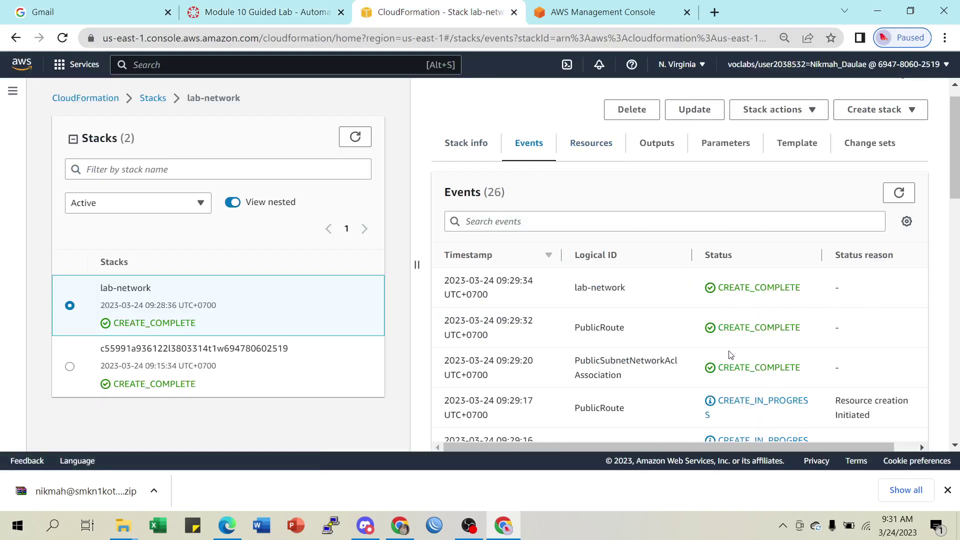
{"action": "scroll", "coordinate": [730, 355], "scroll_direction": "down", "scroll_amount": 1}
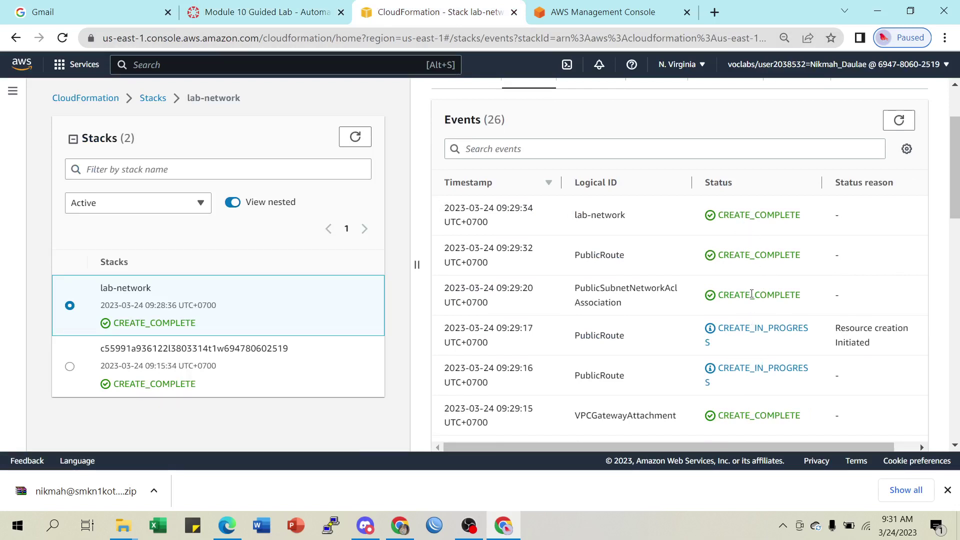
{"action": "left_click", "coordinate": [900, 120]}
{"action": "left_click", "coordinate": [901, 122]}
{"action": "scroll", "coordinate": [735, 265], "scroll_direction": "up", "scroll_amount": 2}
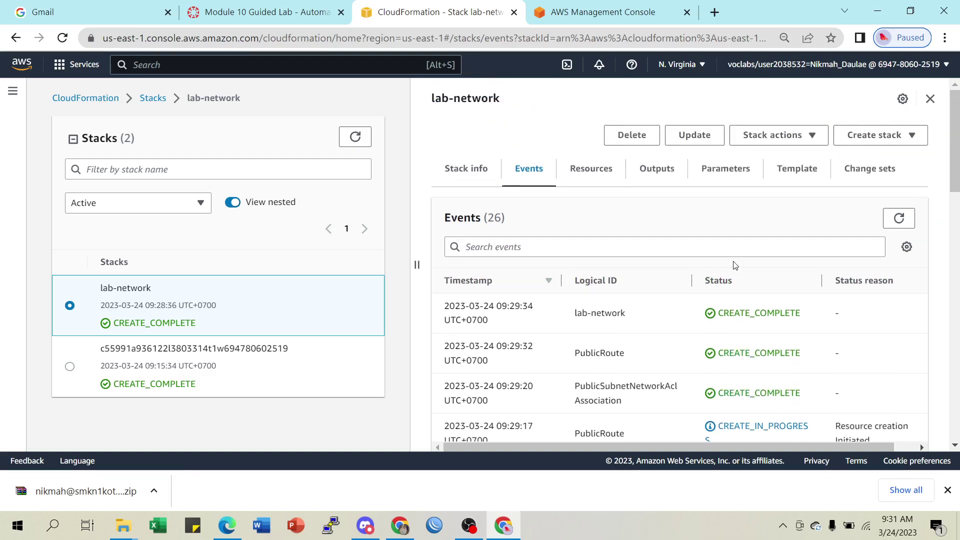
{"action": "scroll", "coordinate": [736, 265], "scroll_direction": "down", "scroll_amount": 4}
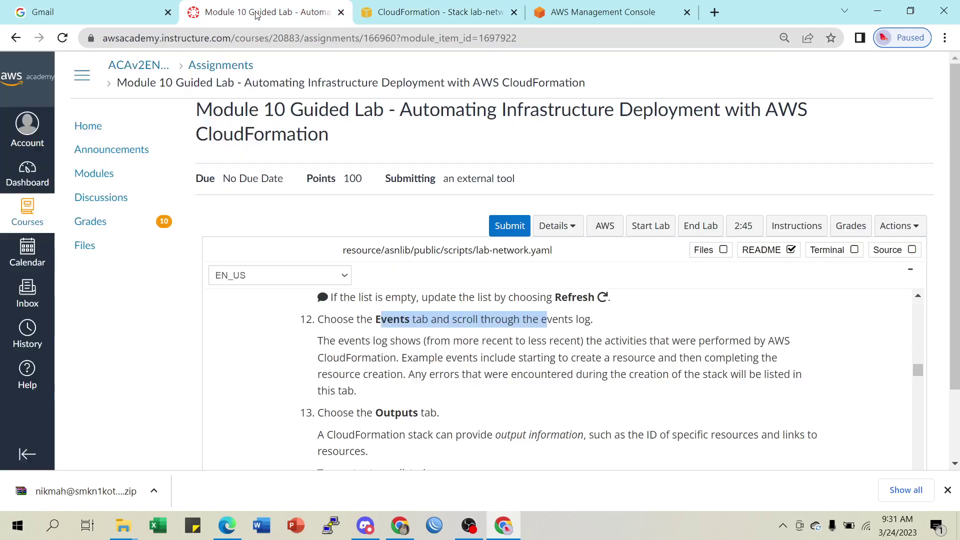
Read lab step 13 about the stack's outputs, including the PublicSubnet and VPC IDs and the export names.
{"action": "left_click", "coordinate": [257, 15]}
{"action": "scroll", "coordinate": [547, 339], "scroll_direction": "down", "scroll_amount": 1}
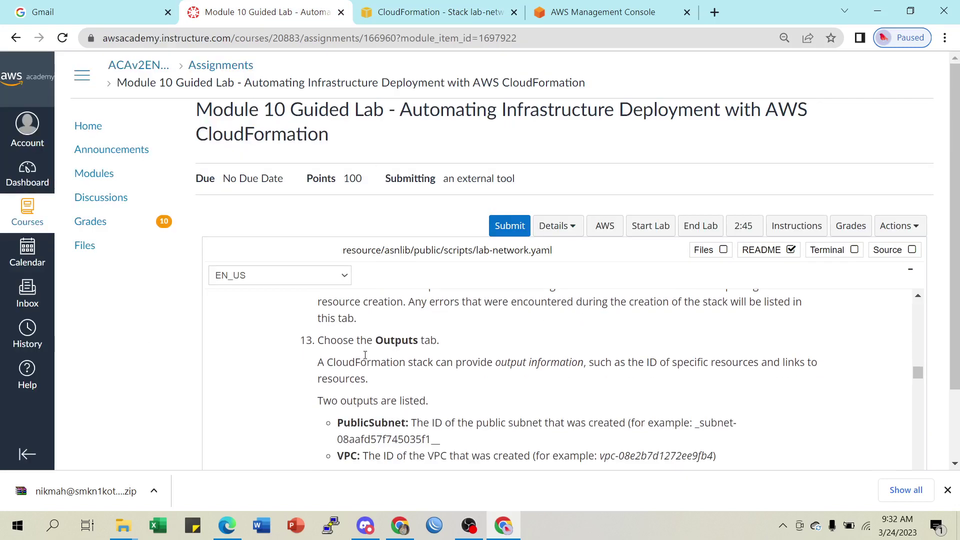
{"action": "scroll", "coordinate": [457, 356], "scroll_direction": "down", "scroll_amount": 1}
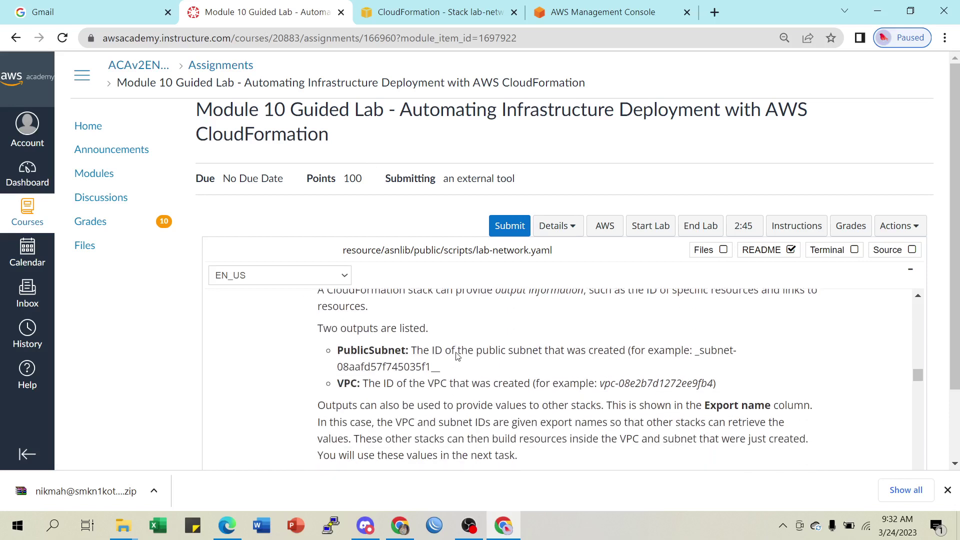
{"action": "scroll", "coordinate": [547, 369], "scroll_direction": "up", "scroll_amount": 1}
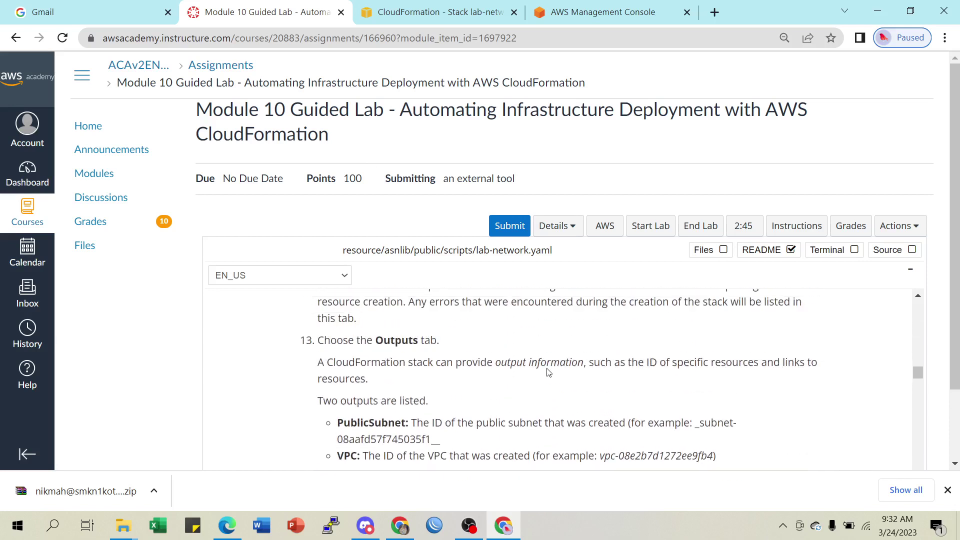
{"action": "scroll", "coordinate": [442, 364], "scroll_direction": "down", "scroll_amount": 1}
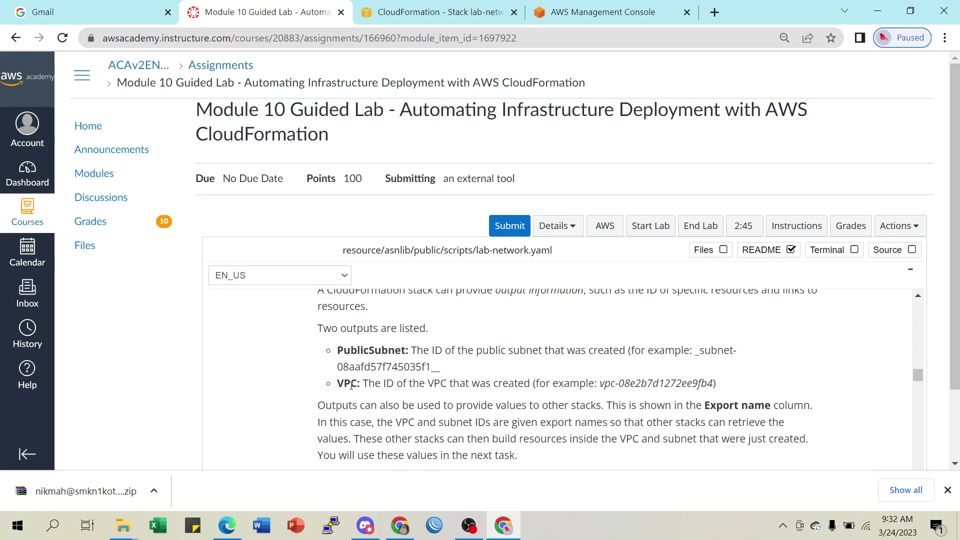
{"action": "scroll", "coordinate": [430, 375], "scroll_direction": "up", "scroll_amount": 1}
{"action": "scroll", "coordinate": [445, 377], "scroll_direction": "down", "scroll_amount": 1}
{"action": "scroll", "coordinate": [445, 377], "scroll_direction": "up", "scroll_amount": 1}
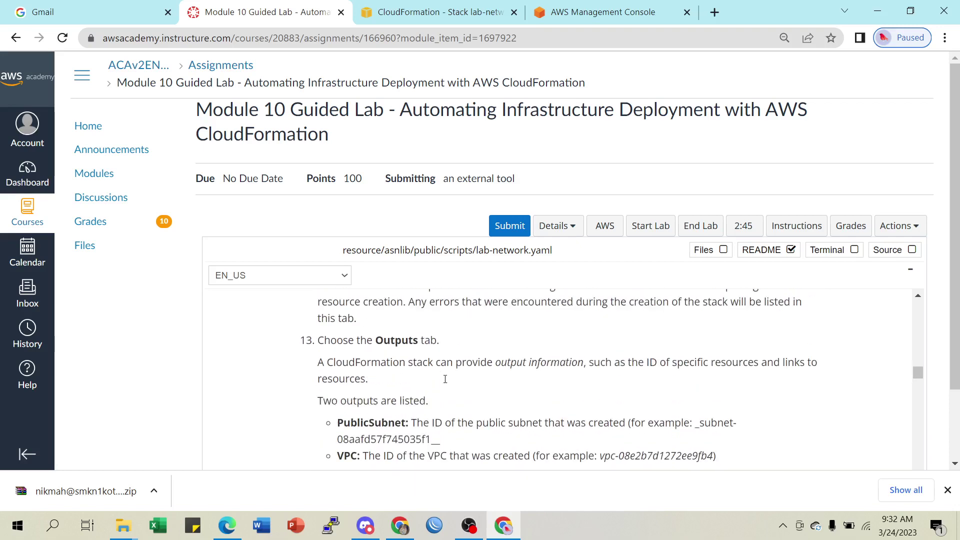
{"action": "scroll", "coordinate": [447, 378], "scroll_direction": "down", "scroll_amount": 1}
{"action": "scroll", "coordinate": [447, 378], "scroll_direction": "up", "scroll_amount": 1}
{"action": "scroll", "coordinate": [398, 383], "scroll_direction": "down", "scroll_amount": 1}
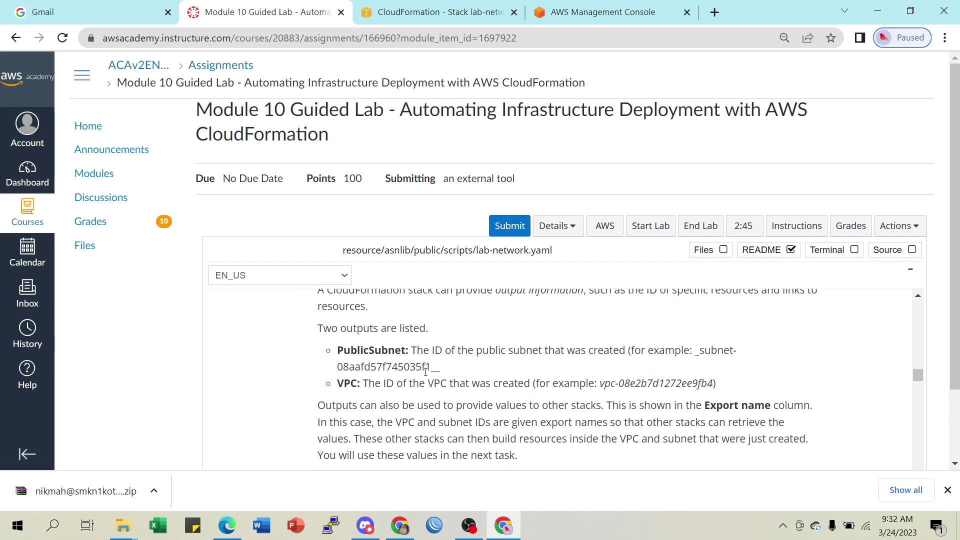
{"action": "scroll", "coordinate": [426, 372], "scroll_direction": "up", "scroll_amount": 1}
Open the Outputs of the lab-network stack and examine the PublicSubnet and VPC values with their export names.
{"action": "left_click", "coordinate": [406, 19]}
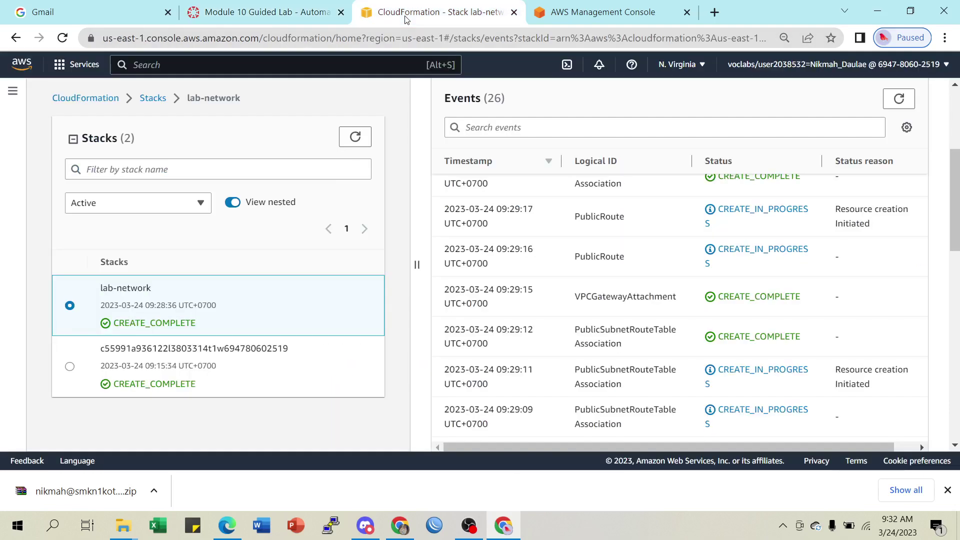
{"action": "scroll", "coordinate": [666, 294], "scroll_direction": "up", "scroll_amount": 5}
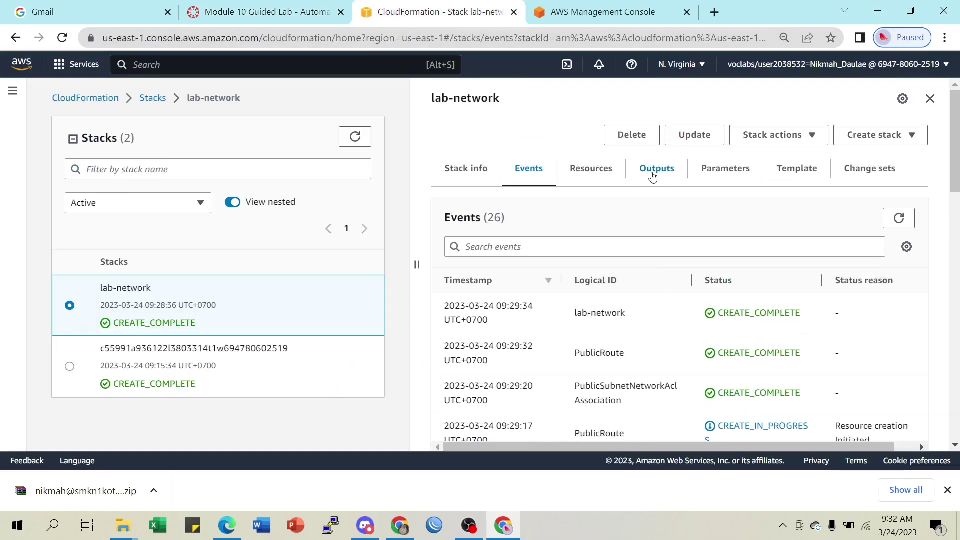
{"action": "left_click", "coordinate": [653, 176]}
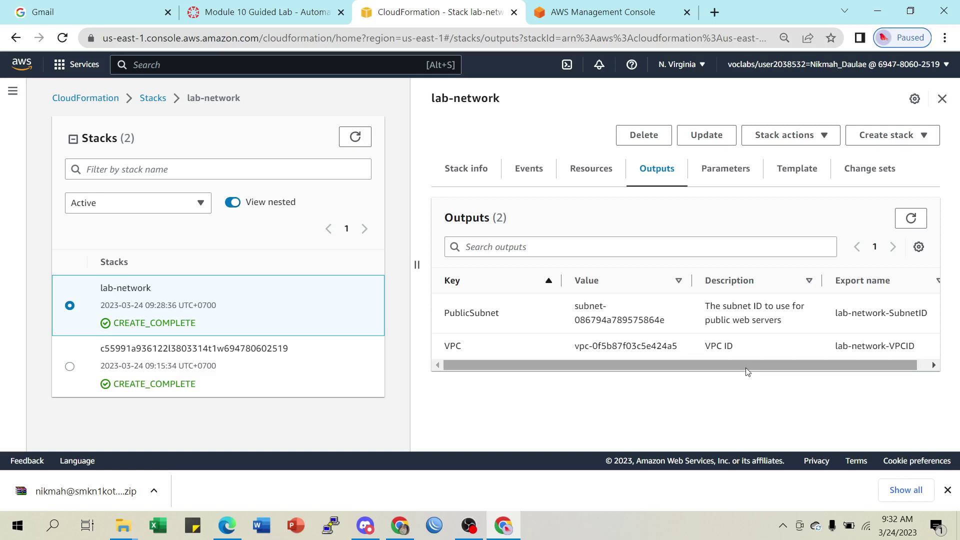
{"action": "left_click_drag", "start_coordinate": [839, 365], "coordinate": [728, 382]}
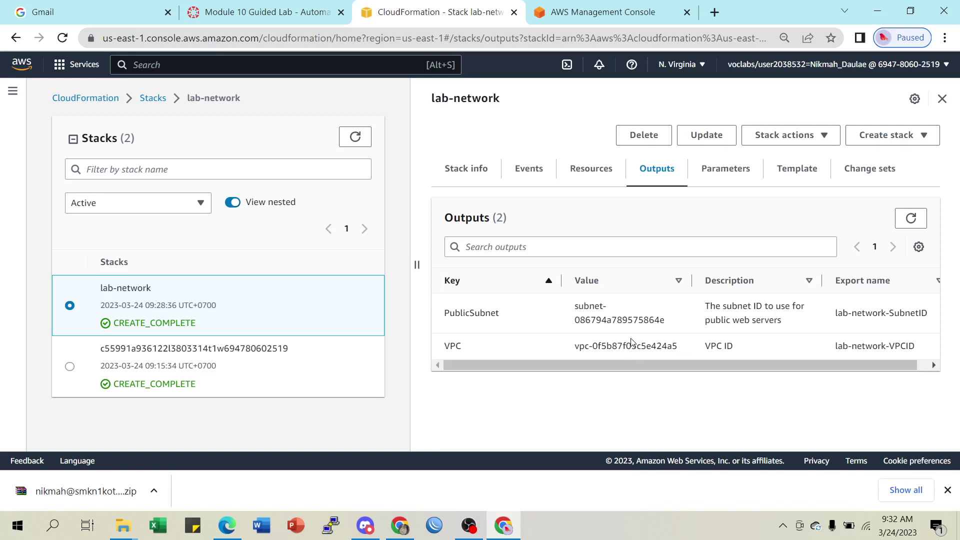
Open the VPC console in a separate browser tab from the AWS Console Home and display the Your VPCs list.
{"action": "left_click", "coordinate": [575, 13]}
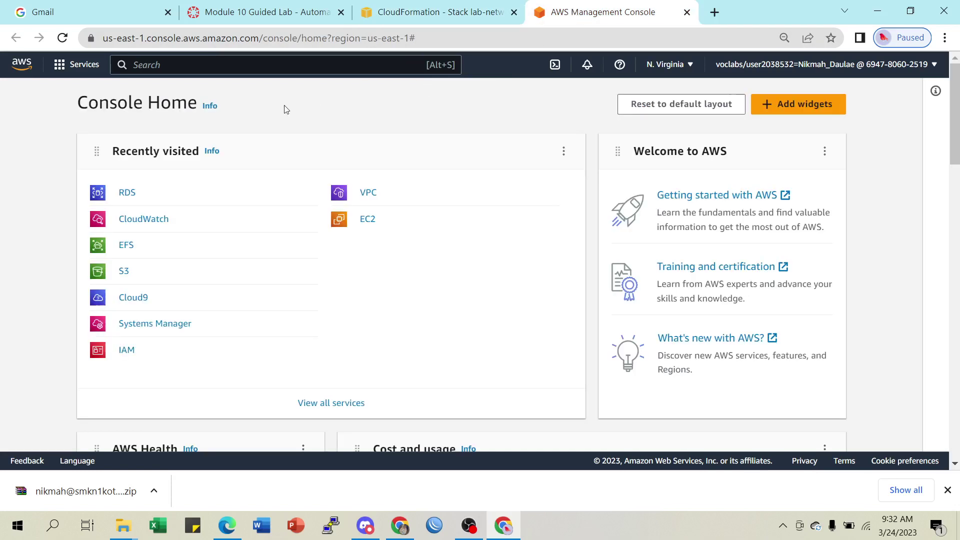
{"action": "right_click", "coordinate": [368, 193]}
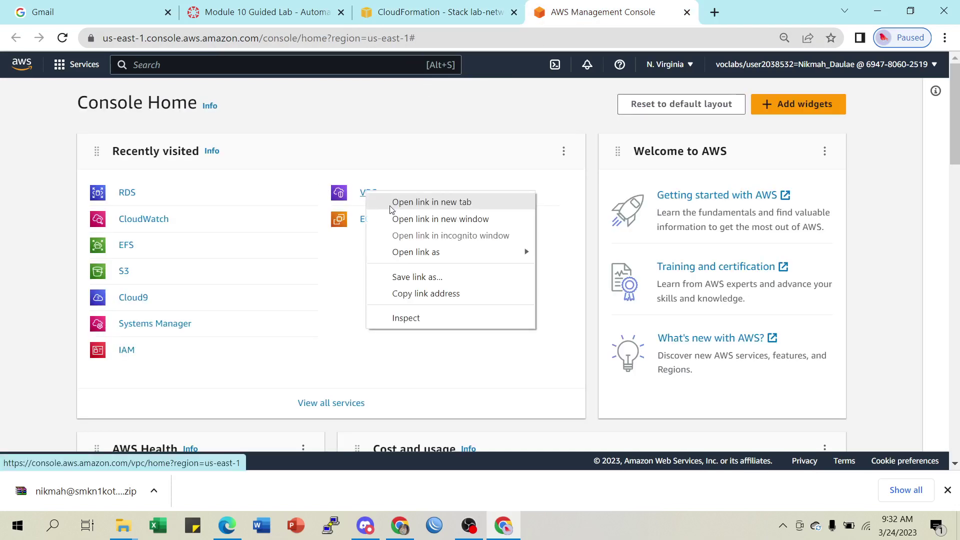
{"action": "left_click", "coordinate": [432, 202]}
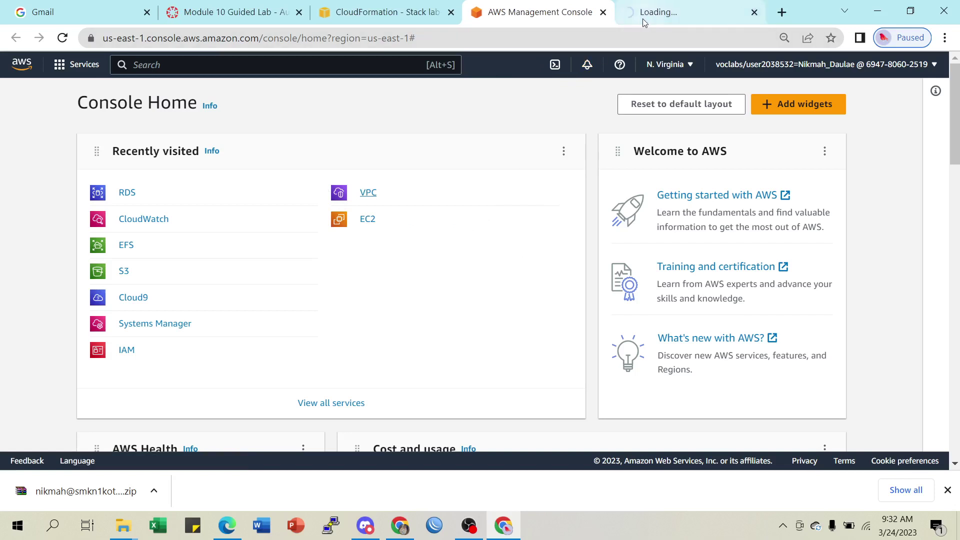
{"action": "left_click", "coordinate": [660, 15]}
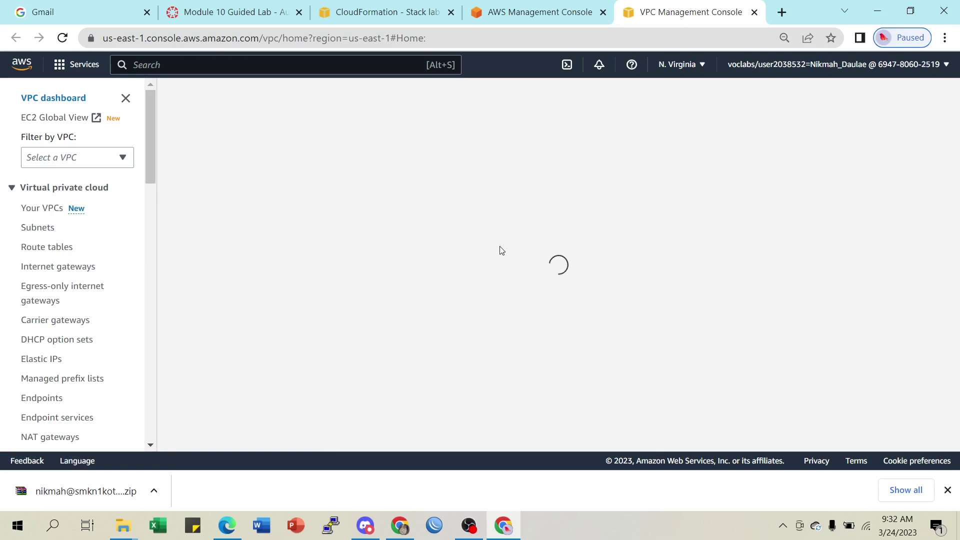
{"action": "left_click", "coordinate": [32, 216]}
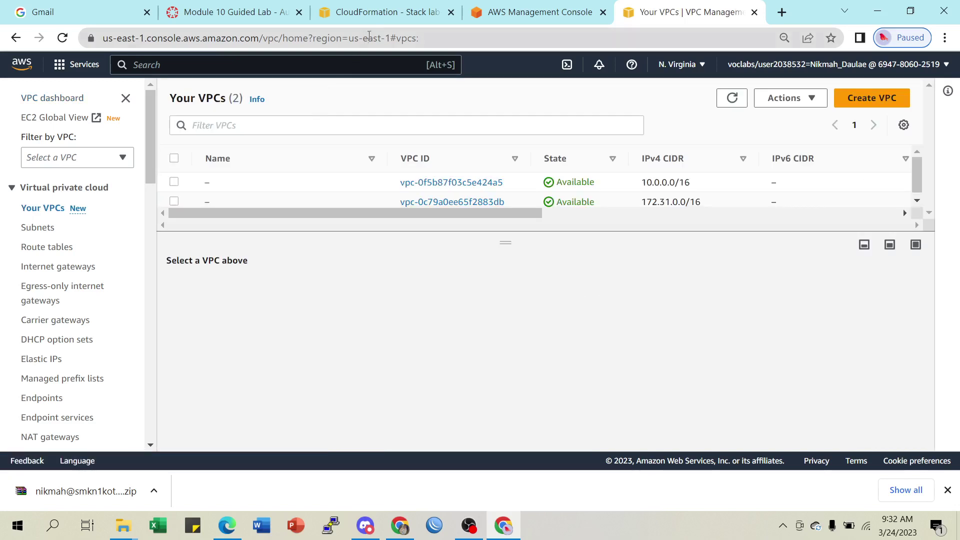
Compare the listed VPC IDs with the lab-network VPC output and select vpc-0f5b87f03c5e424a5 to show its details.
{"action": "left_click", "coordinate": [378, 14]}
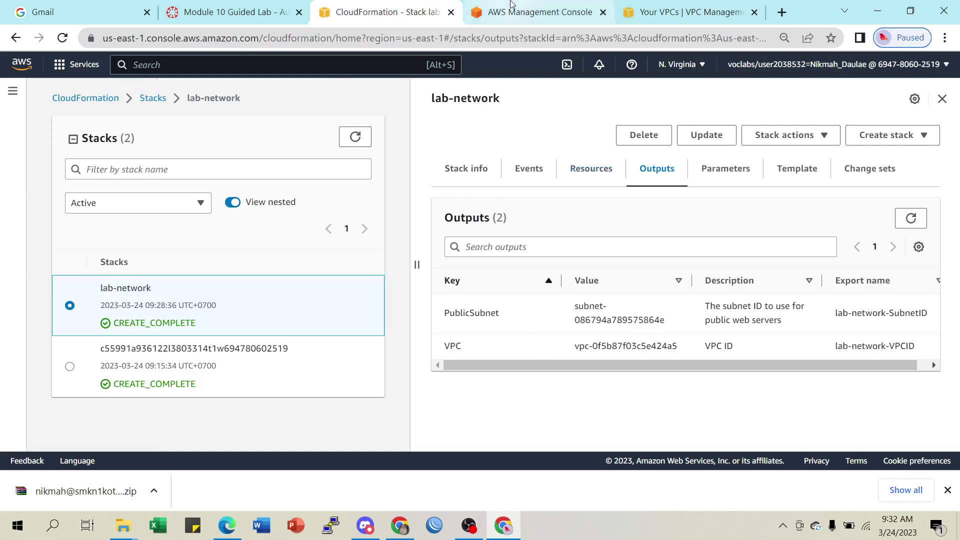
{"action": "left_click", "coordinate": [685, 12]}
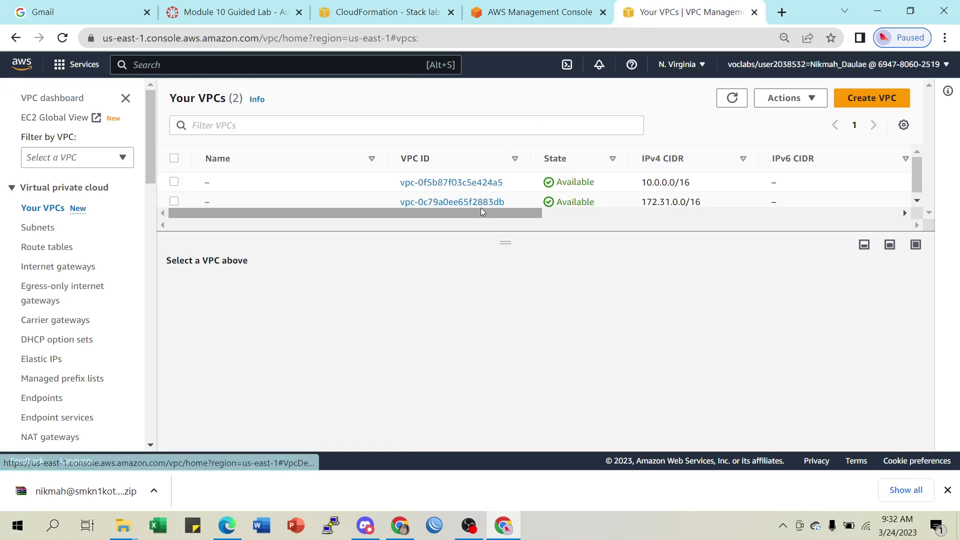
{"action": "left_click_drag", "start_coordinate": [482, 208], "coordinate": [378, 234]}
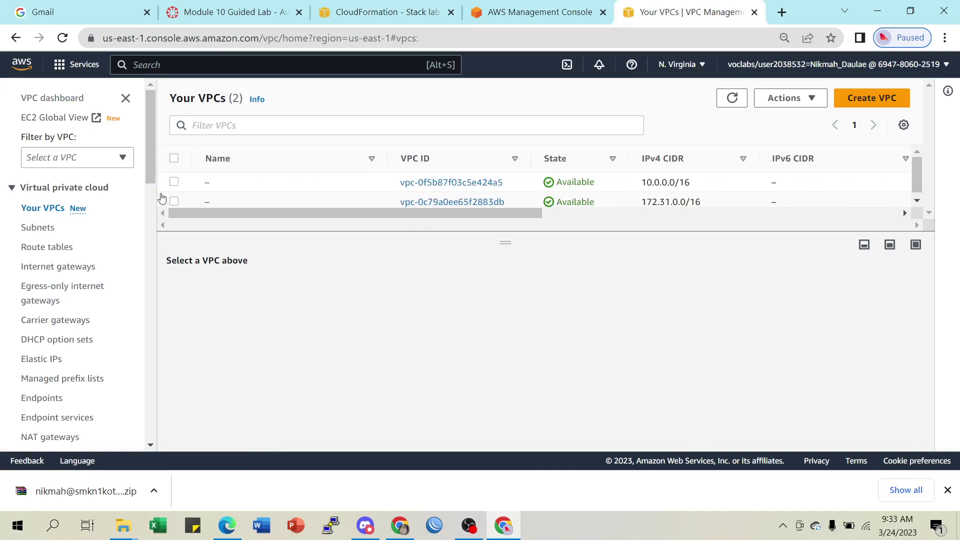
{"action": "left_click", "coordinate": [174, 182]}
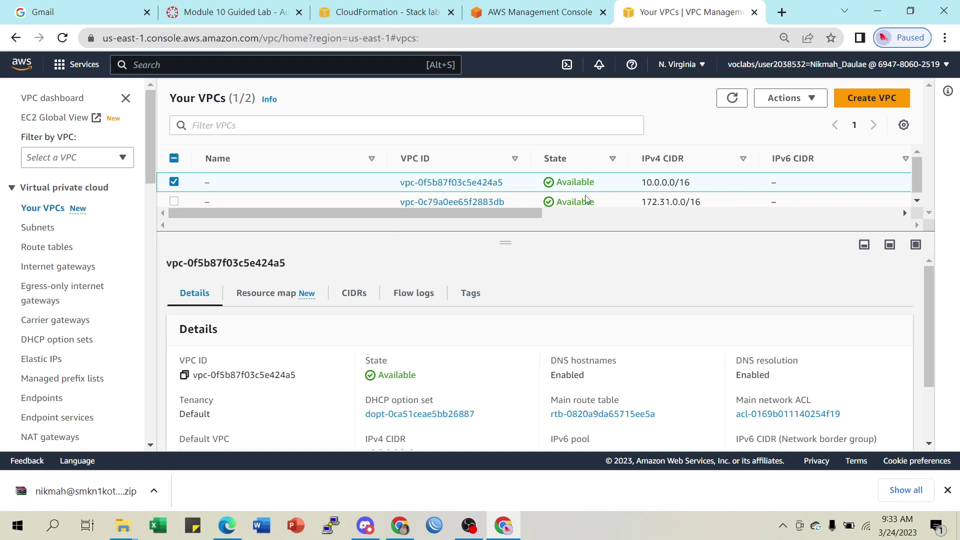
Check the lab-network stack's outputs against the PublicSubnet and VPC descriptions in lab step 13.
{"action": "left_click", "coordinate": [378, 15]}
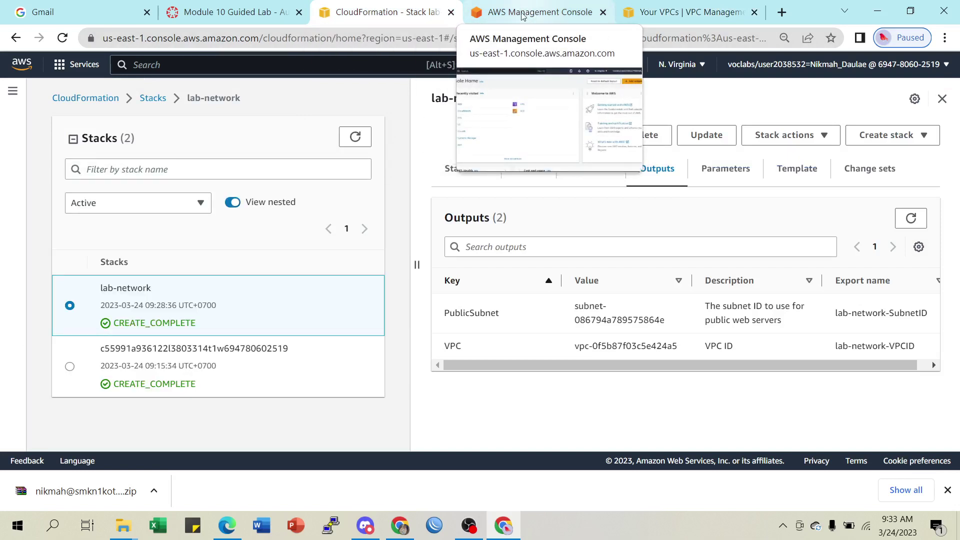
{"action": "left_click", "coordinate": [220, 15]}
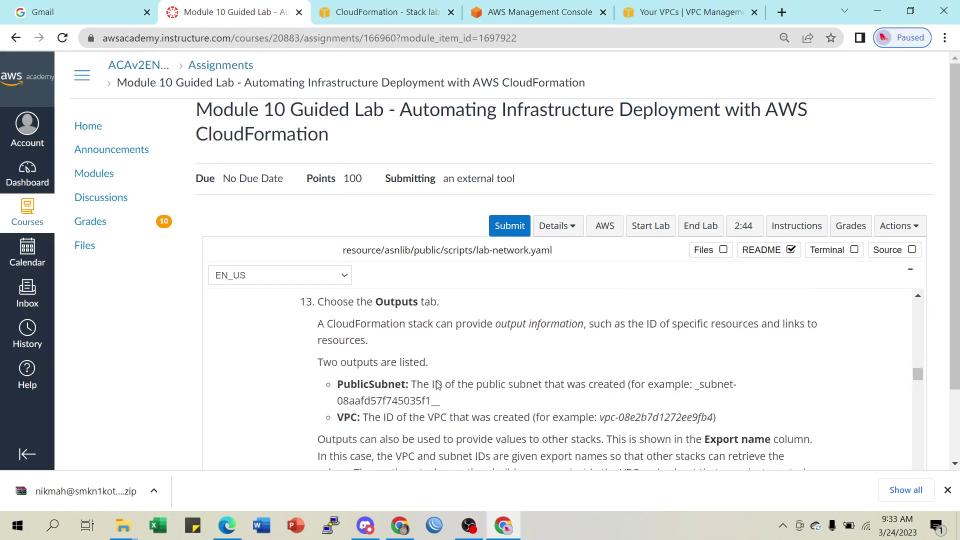
{"action": "scroll", "coordinate": [437, 385], "scroll_direction": "down", "scroll_amount": 1}
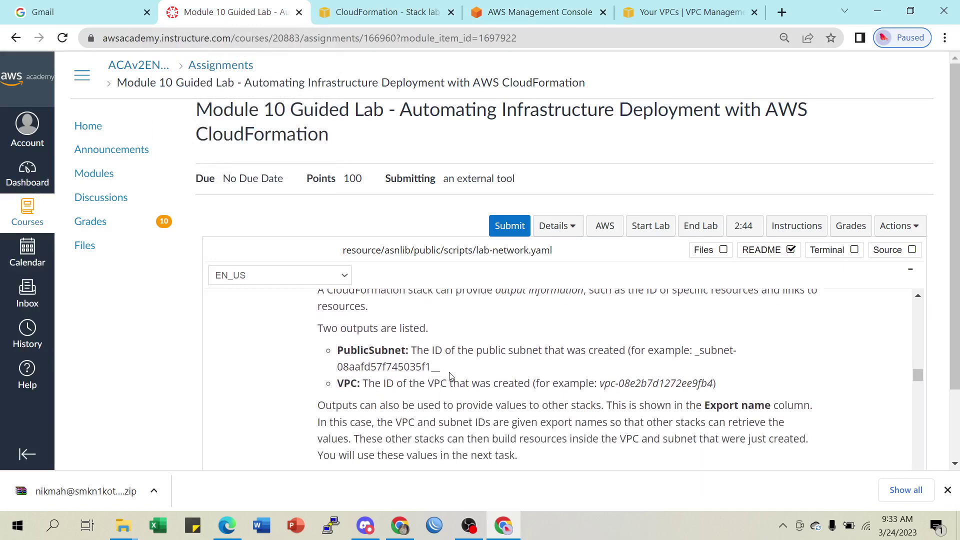
{"action": "left_click_drag", "start_coordinate": [438, 353], "coordinate": [711, 353]}
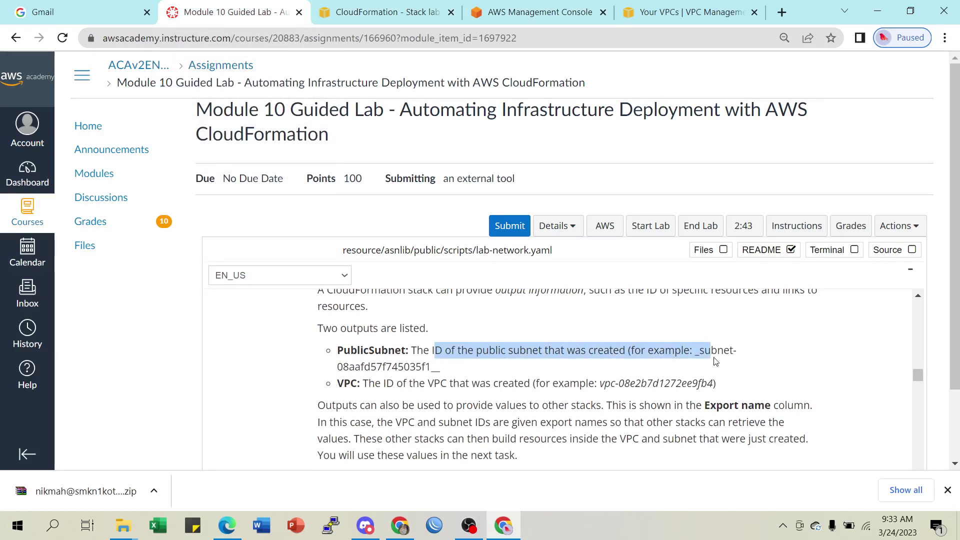
{"action": "left_click_drag", "start_coordinate": [415, 367], "coordinate": [427, 369]}
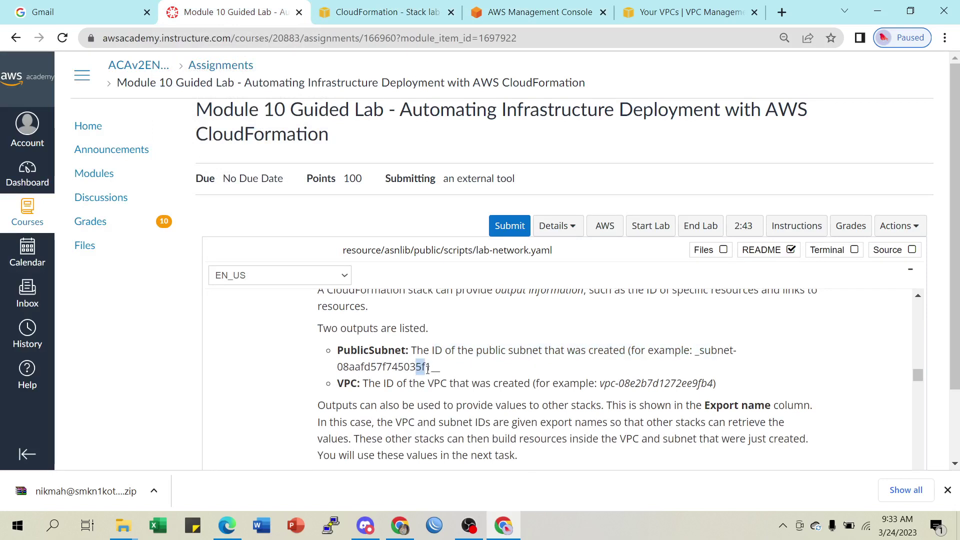
{"action": "left_click_drag", "start_coordinate": [670, 386], "coordinate": [716, 382]}
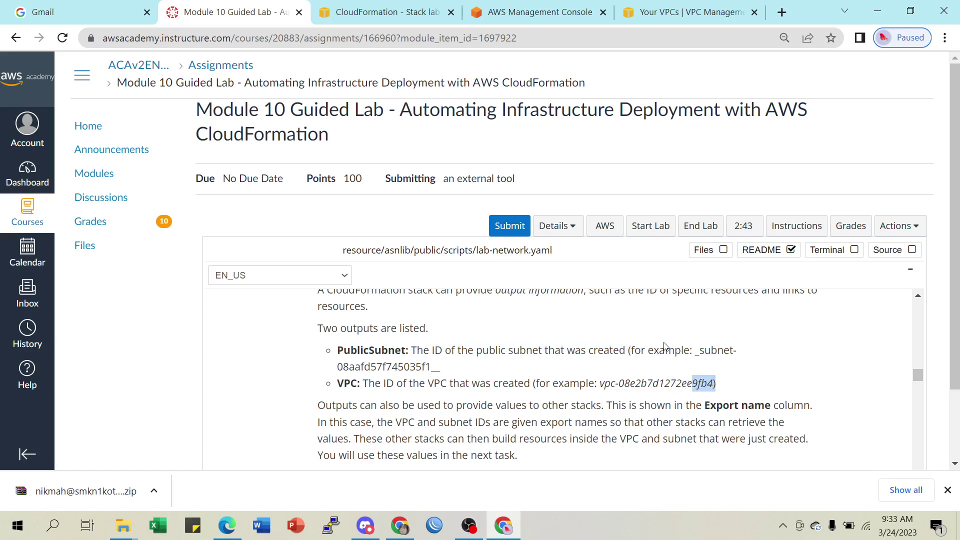
{"action": "scroll", "coordinate": [657, 370], "scroll_direction": "down", "scroll_amount": 1}
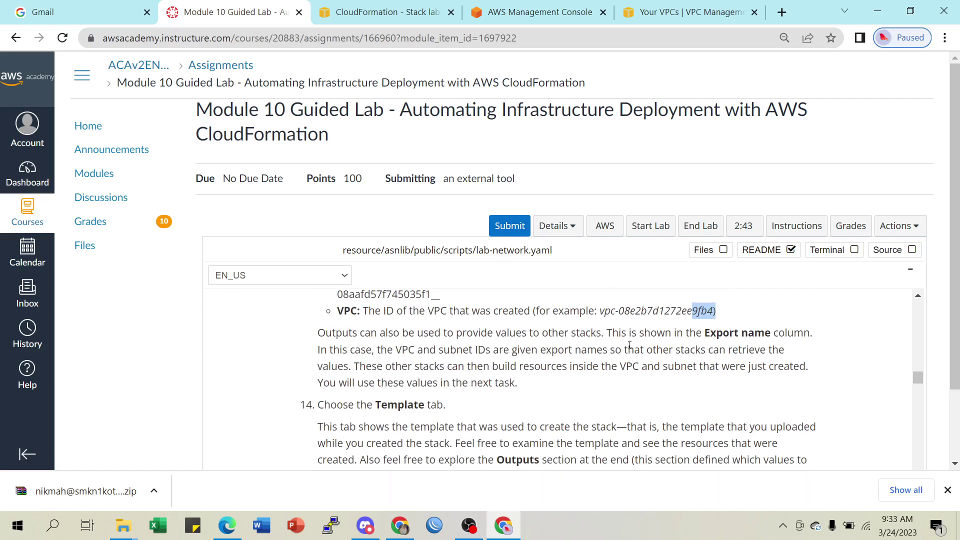
{"action": "scroll", "coordinate": [630, 345], "scroll_direction": "up", "scroll_amount": 1}
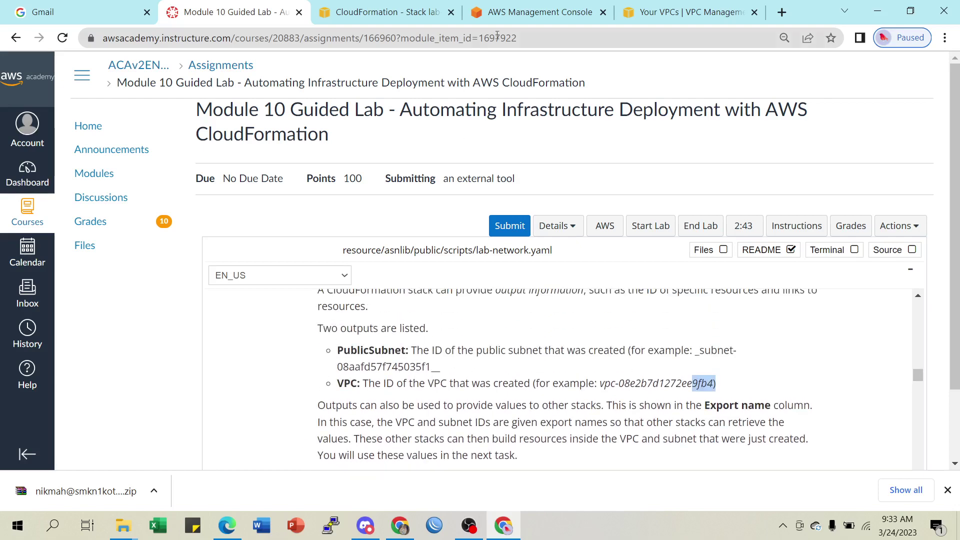
List the subnets in the VPC console, compare them with the PublicSubnet output, and select subnet-086794a789575864e to show its details.
{"action": "left_click", "coordinate": [667, 13]}
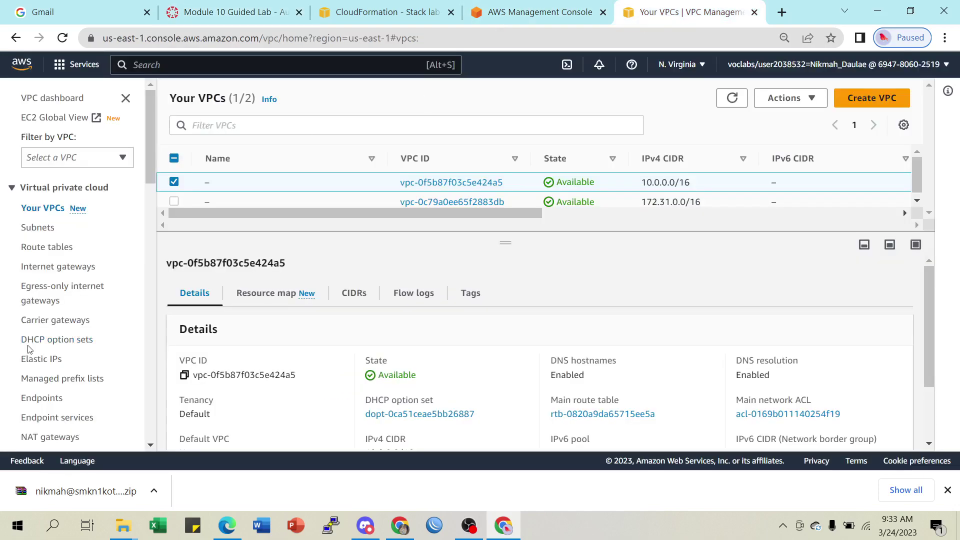
{"action": "left_click", "coordinate": [31, 232]}
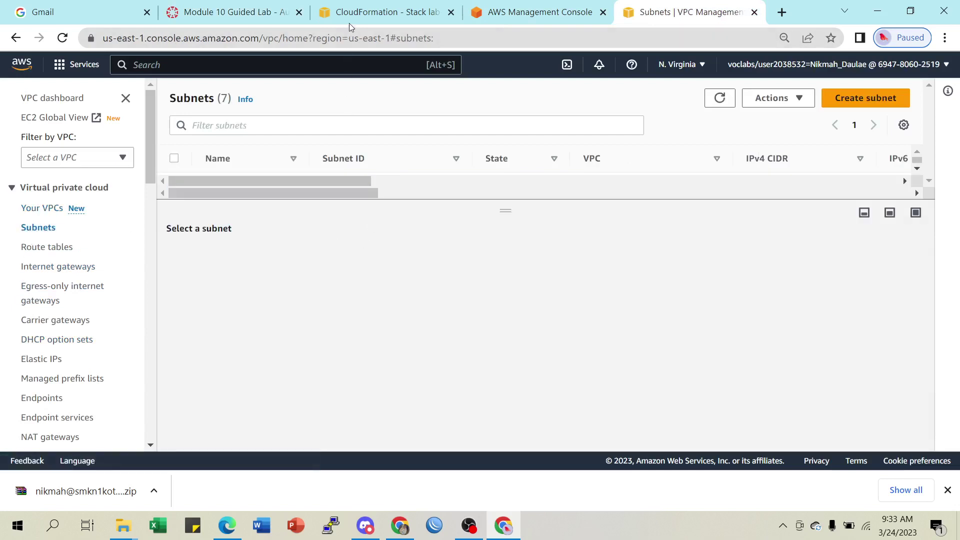
{"action": "left_click", "coordinate": [360, 12]}
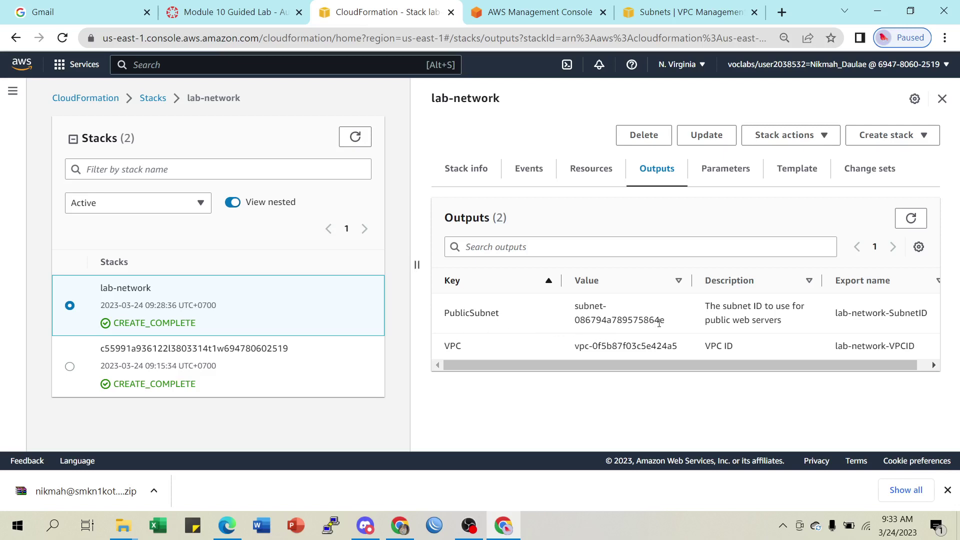
{"action": "left_click", "coordinate": [657, 12]}
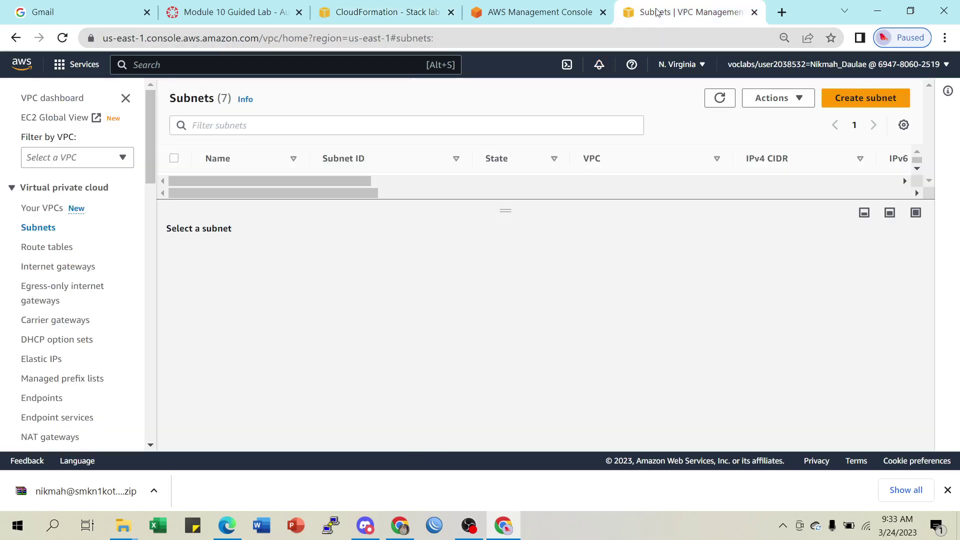
{"action": "left_click_drag", "start_coordinate": [515, 210], "coordinate": [528, 358]}
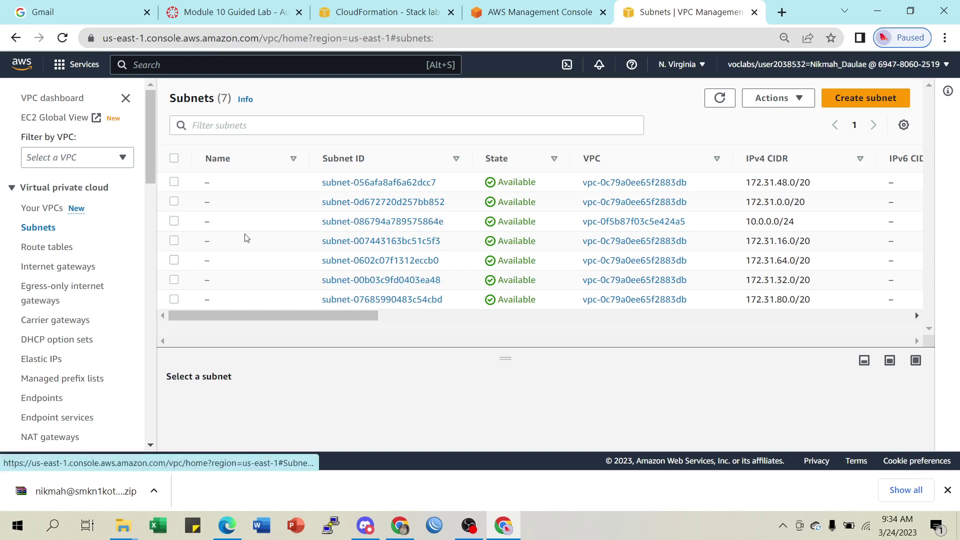
{"action": "left_click", "coordinate": [176, 222]}
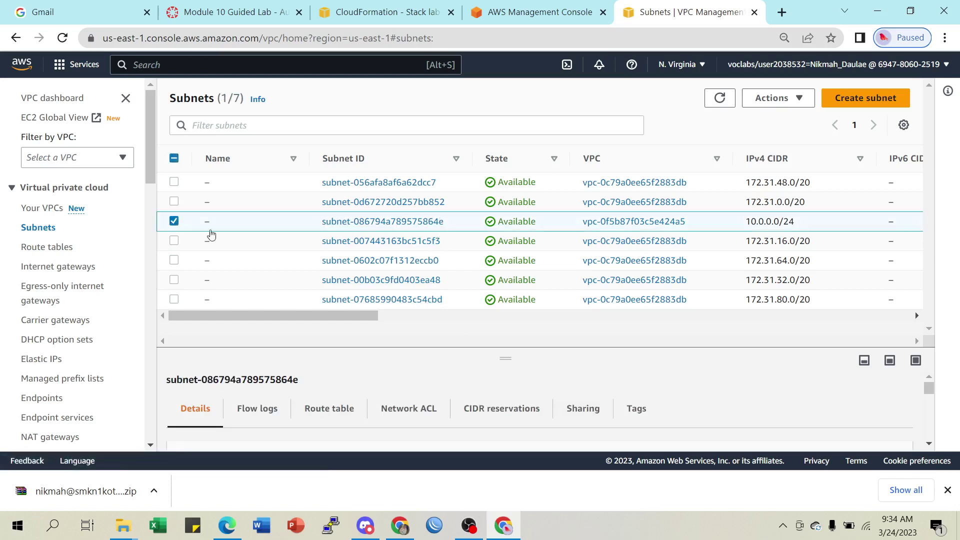
{"action": "left_click_drag", "start_coordinate": [350, 322], "coordinate": [296, 345]}
Read lab step 14 and open the Template of the lab-network stack in CloudFormation.
{"action": "left_click", "coordinate": [380, 11]}
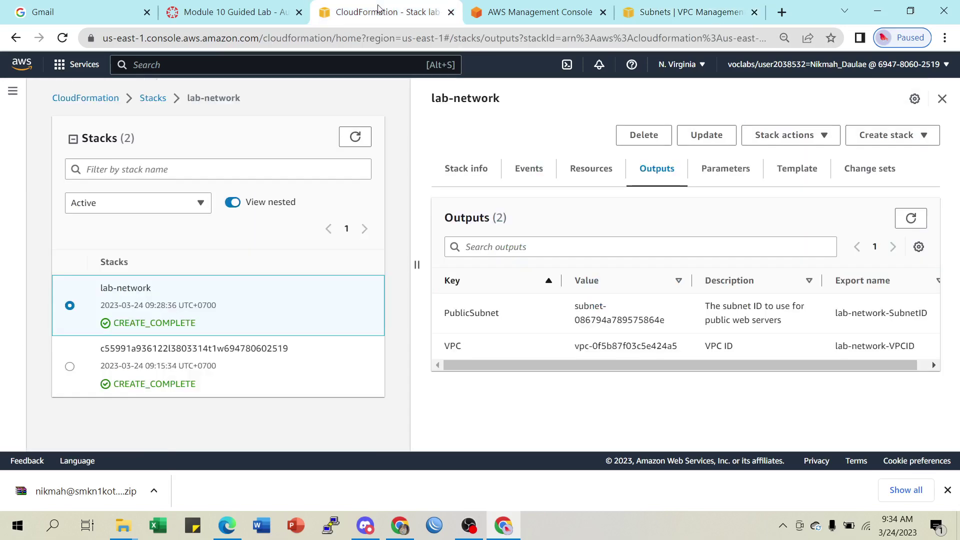
{"action": "left_click", "coordinate": [237, 13]}
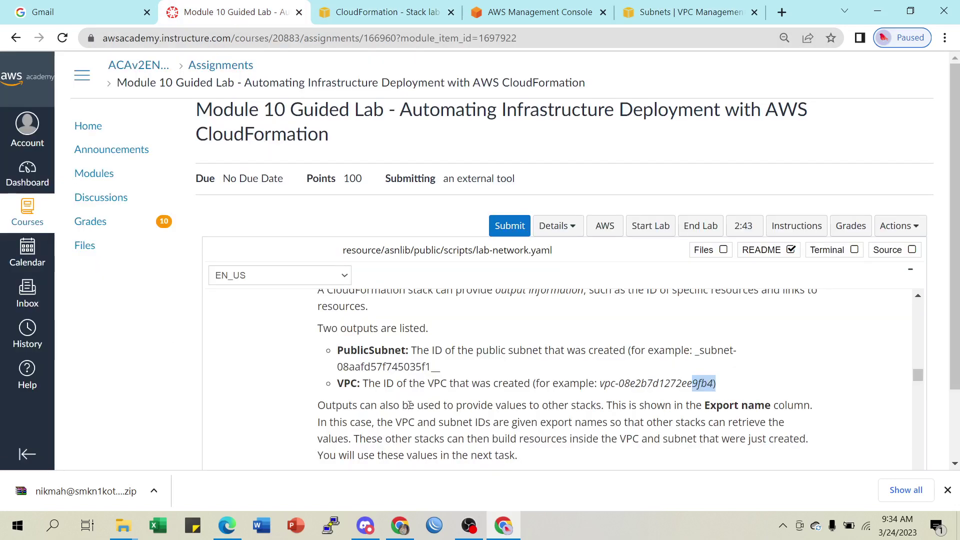
{"action": "scroll", "coordinate": [411, 405], "scroll_direction": "down", "scroll_amount": 6}
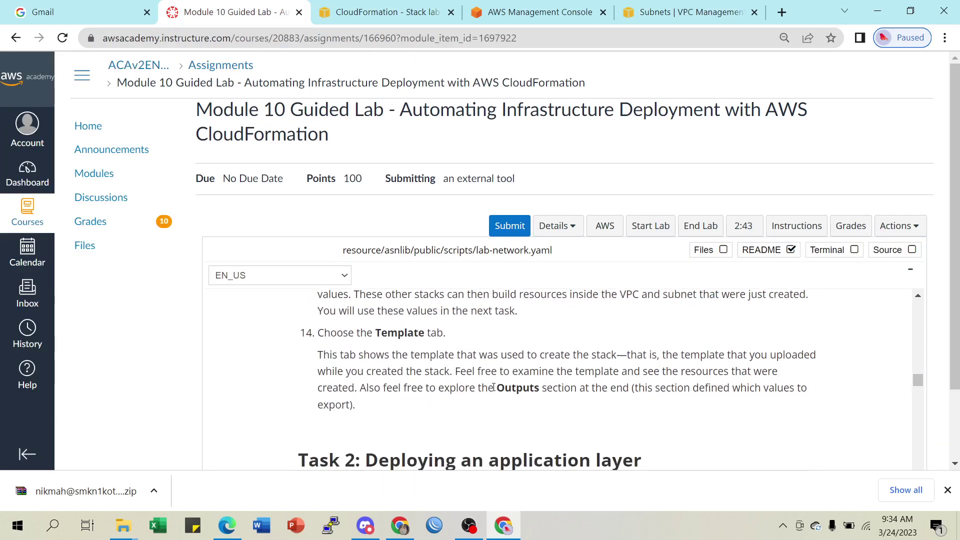
{"action": "scroll", "coordinate": [495, 371], "scroll_direction": "up", "scroll_amount": 1}
{"action": "left_click", "coordinate": [385, 12]}
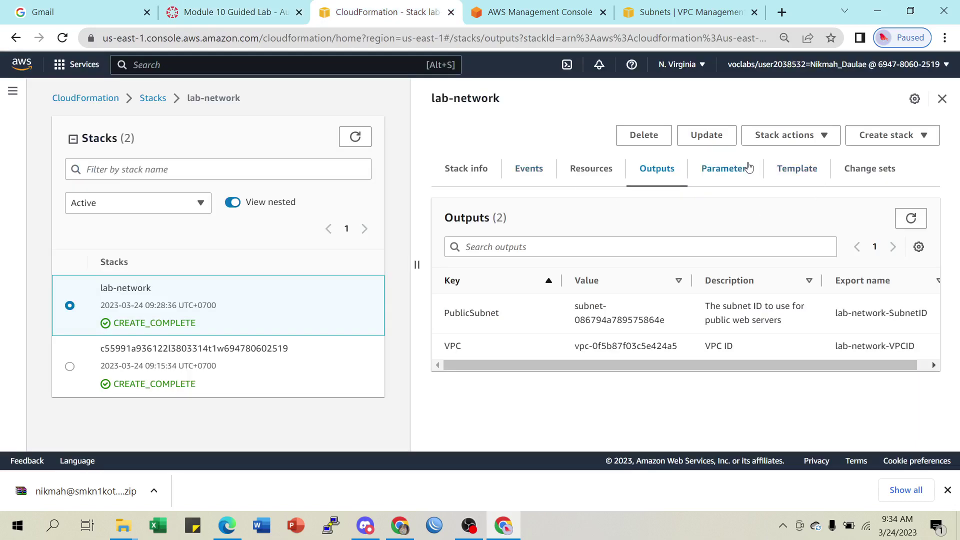
{"action": "left_click", "coordinate": [795, 185]}
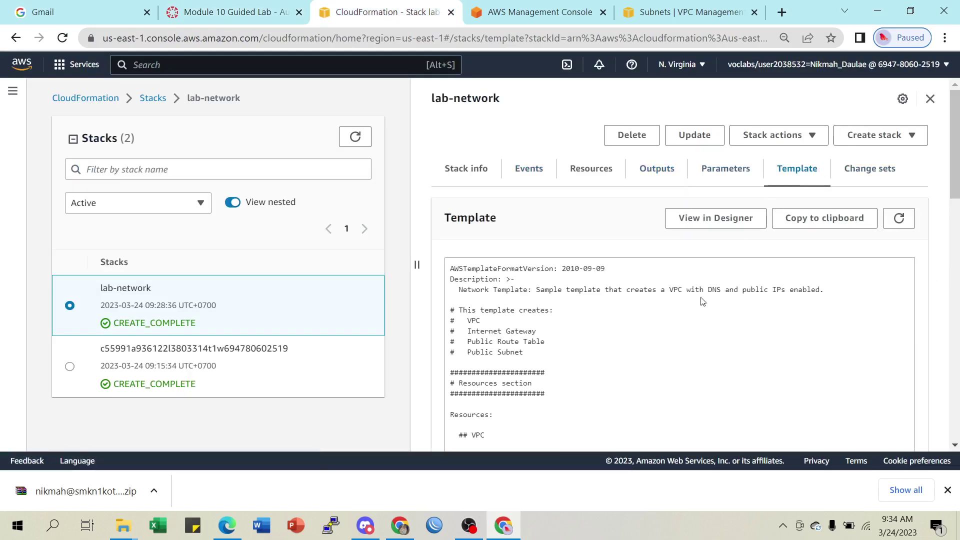
Examine the template's opening comments that list the resources it creates, from the VPC to the public subnet.
{"action": "scroll", "coordinate": [605, 359], "scroll_direction": "down", "scroll_amount": 5}
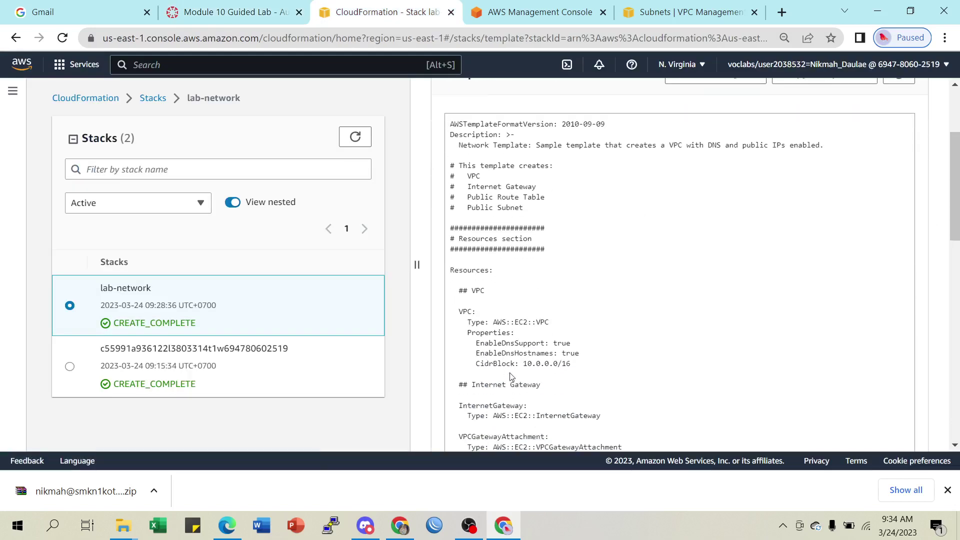
{"action": "scroll", "coordinate": [507, 373], "scroll_direction": "up", "scroll_amount": 3}
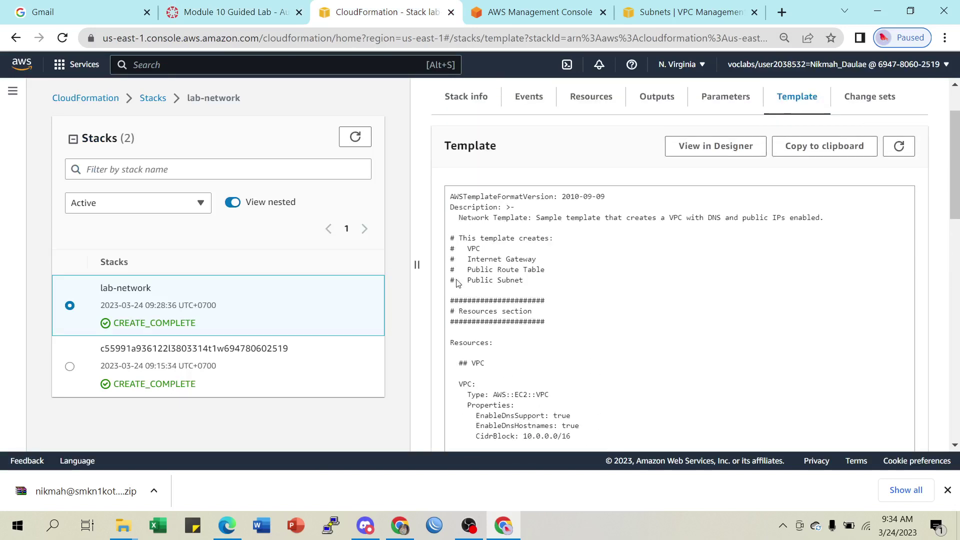
{"action": "left_click_drag", "start_coordinate": [469, 239], "coordinate": [547, 313]}
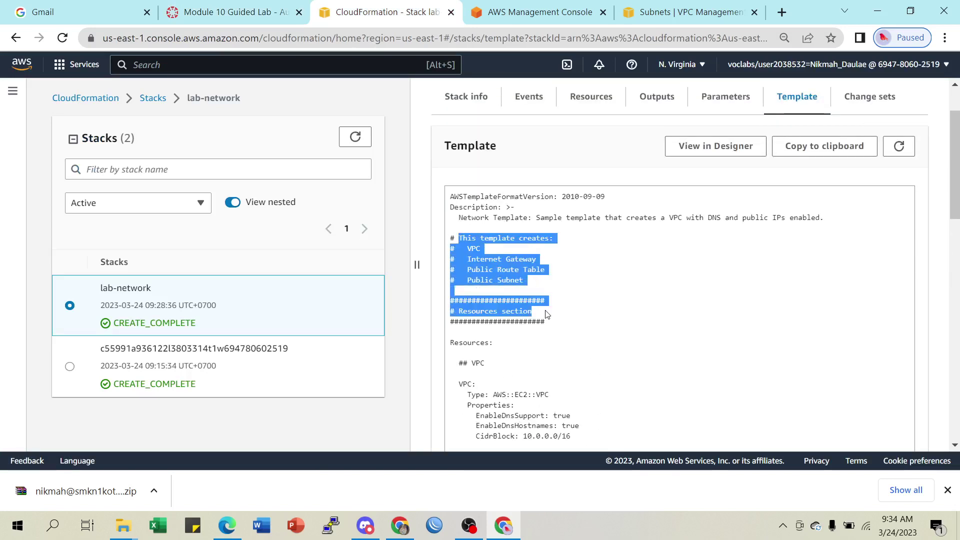
{"action": "left_click", "coordinate": [484, 250]}
{"action": "left_click_drag", "start_coordinate": [477, 259], "coordinate": [579, 271]}
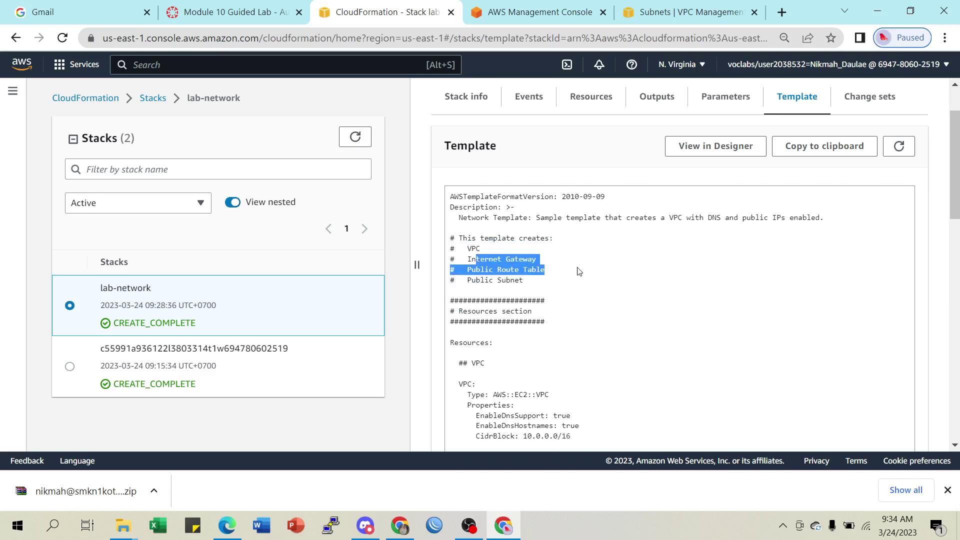
{"action": "left_click", "coordinate": [505, 290]}
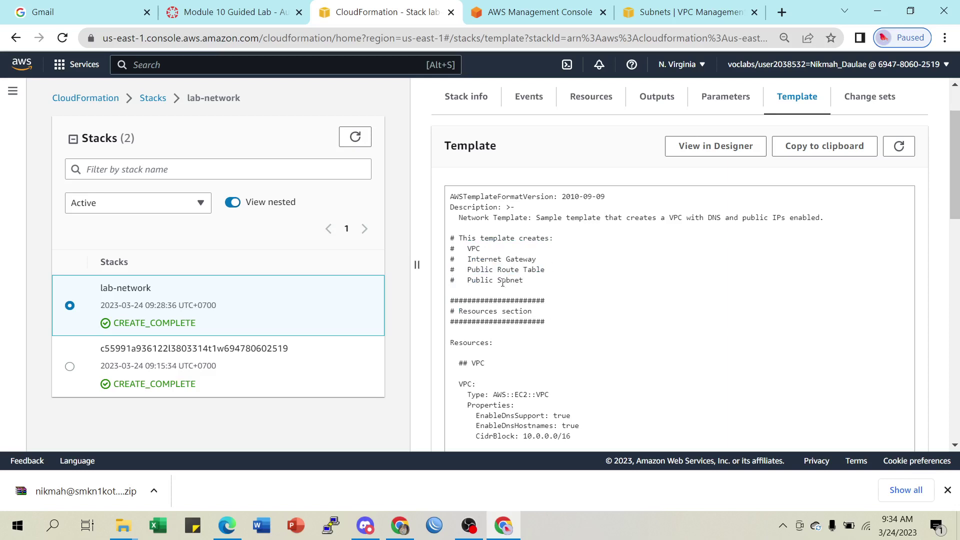
Examine the template's resource definitions and its Outputs section with the exported subnet and VPC names.
{"action": "scroll", "coordinate": [585, 295], "scroll_direction": "down", "scroll_amount": 3}
{"action": "scroll", "coordinate": [497, 300], "scroll_direction": "down", "scroll_amount": 4}
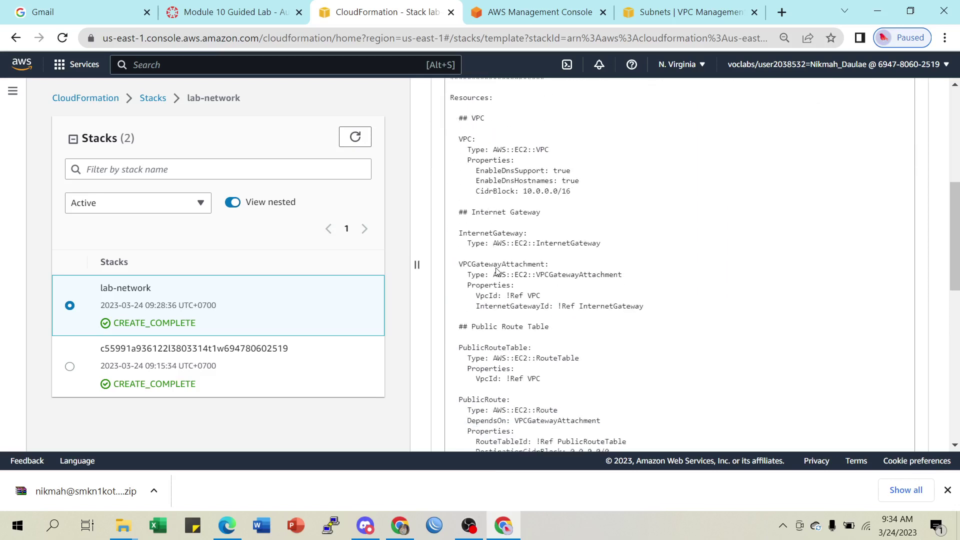
{"action": "scroll", "coordinate": [495, 285], "scroll_direction": "down", "scroll_amount": 5}
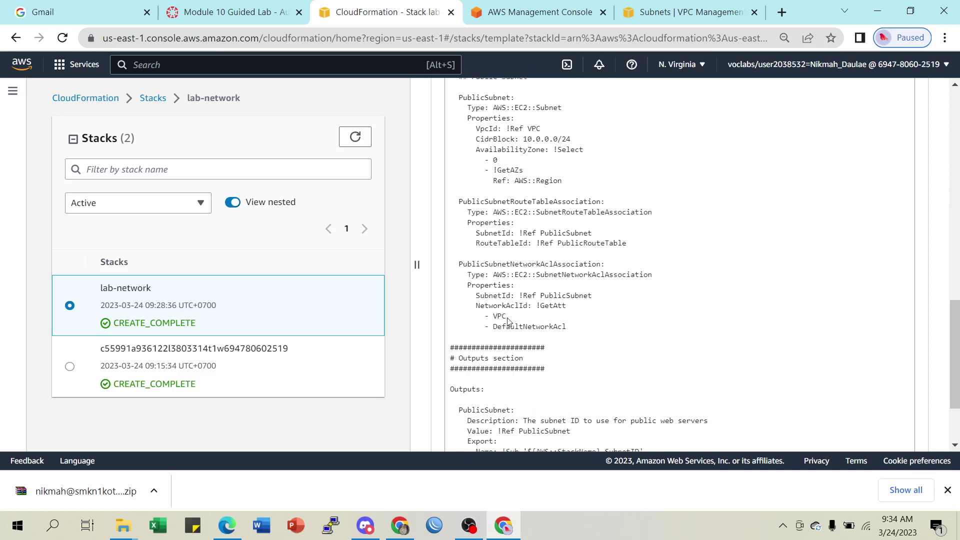
{"action": "left_click_drag", "start_coordinate": [510, 321], "coordinate": [608, 334]}
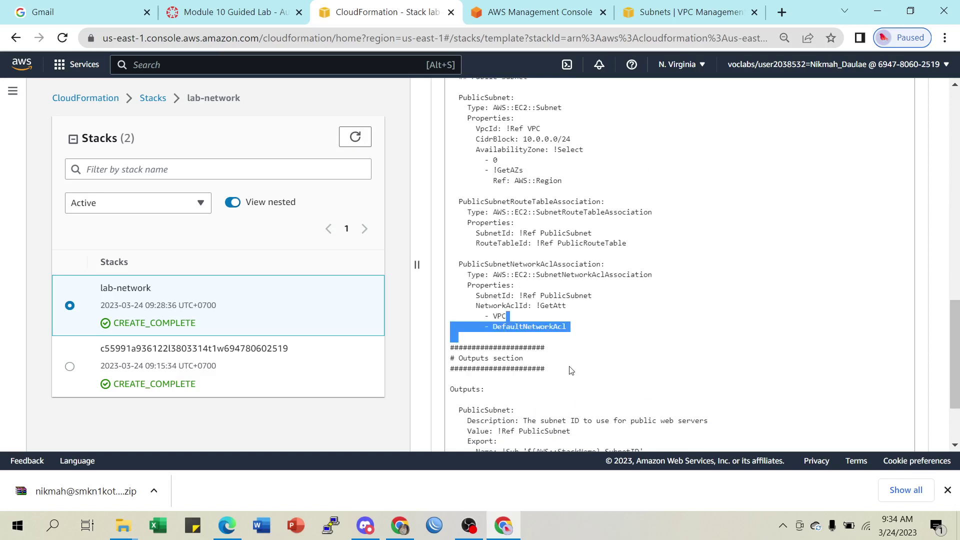
{"action": "scroll", "coordinate": [550, 363], "scroll_direction": "down", "scroll_amount": 2}
{"action": "left_click_drag", "start_coordinate": [509, 339], "coordinate": [585, 354]}
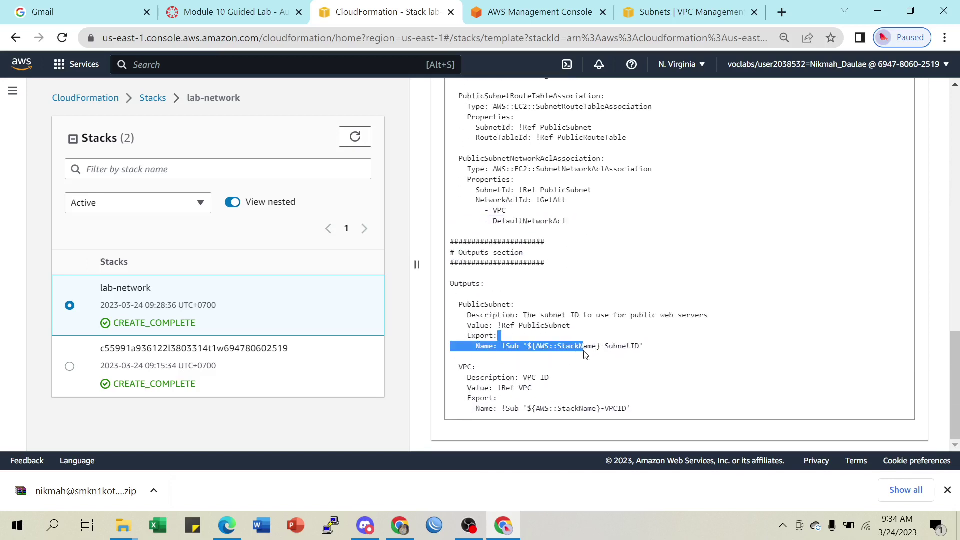
{"action": "scroll", "coordinate": [588, 345], "scroll_direction": "up", "scroll_amount": 10}
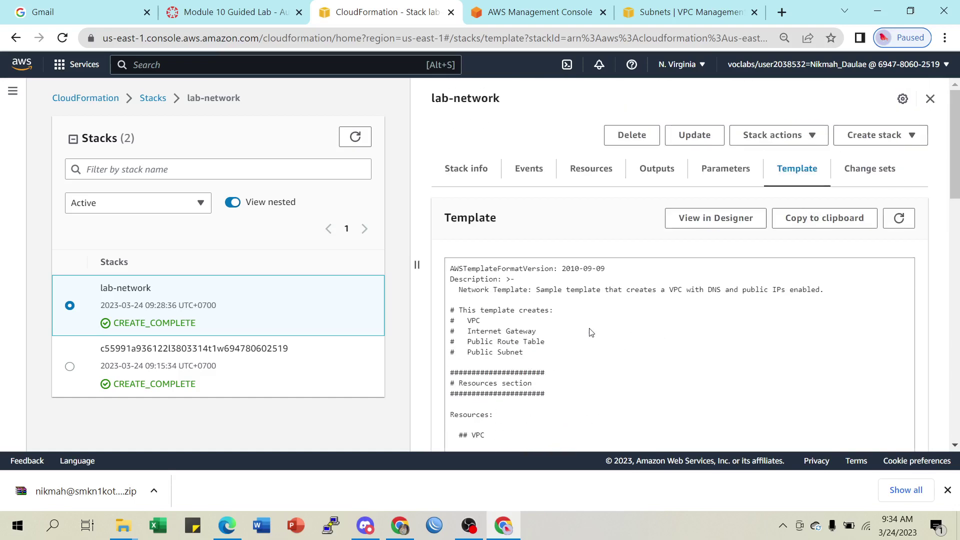
Read the Task 2 introduction and lab steps 15 to 17 about deploying the application layer with lab-application.yaml.
{"action": "left_click", "coordinate": [204, 8]}
{"action": "scroll", "coordinate": [639, 344], "scroll_direction": "down", "scroll_amount": 3}
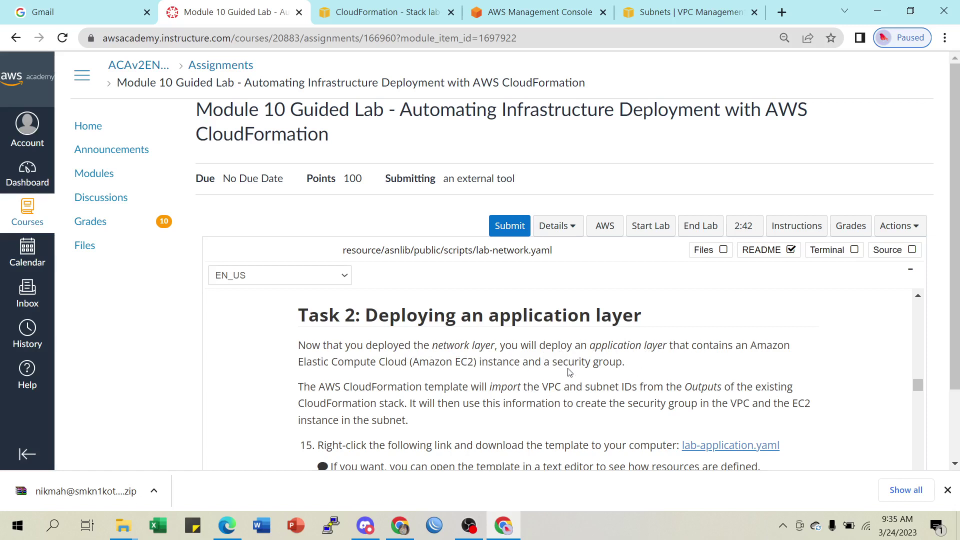
{"action": "scroll", "coordinate": [686, 370], "scroll_direction": "down", "scroll_amount": 3}
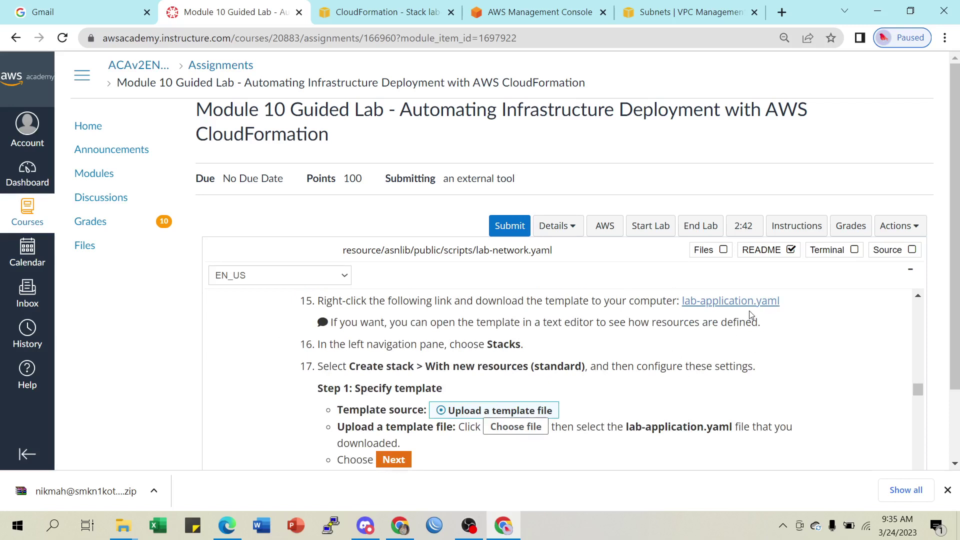
{"action": "scroll", "coordinate": [784, 350], "scroll_direction": "up", "scroll_amount": 3}
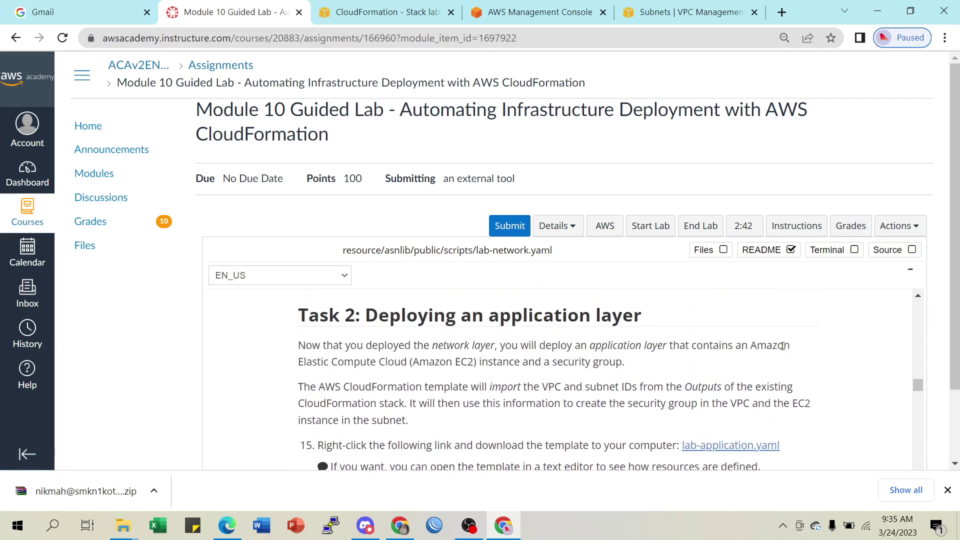
{"action": "scroll", "coordinate": [783, 350], "scroll_direction": "down", "scroll_amount": 3}
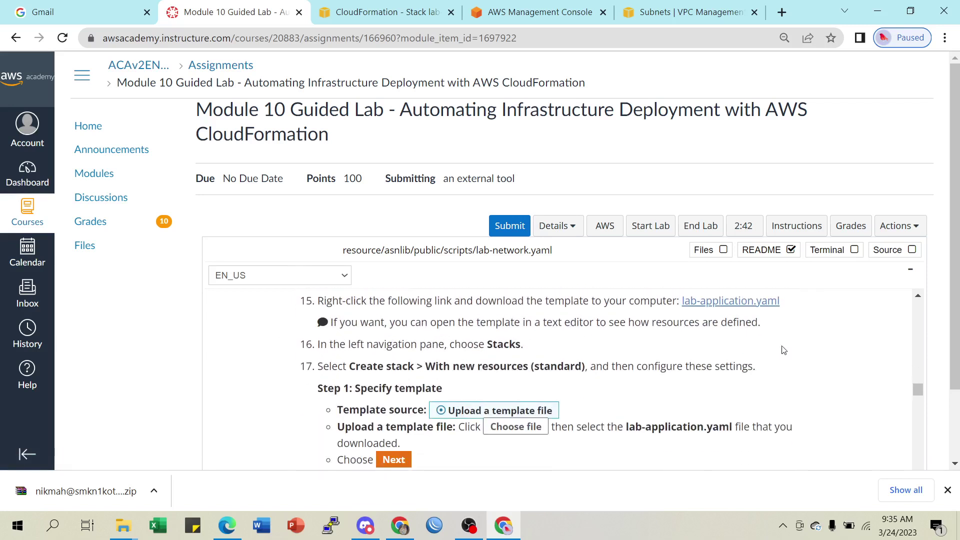
{"action": "scroll", "coordinate": [784, 350], "scroll_direction": "up", "scroll_amount": 1}
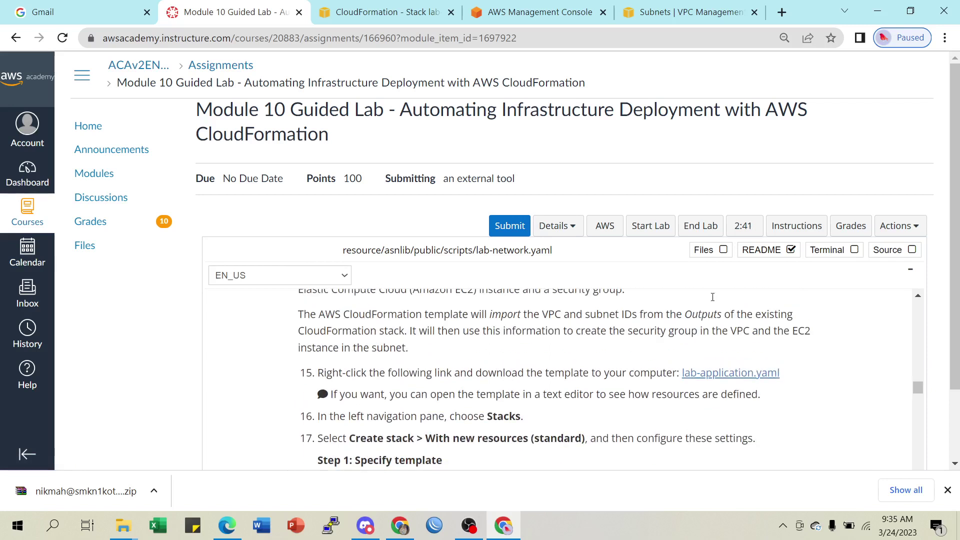
Download lab-application.yaml from the lab files' public scripts folder as a zipped source.
{"action": "left_click", "coordinate": [724, 250]}
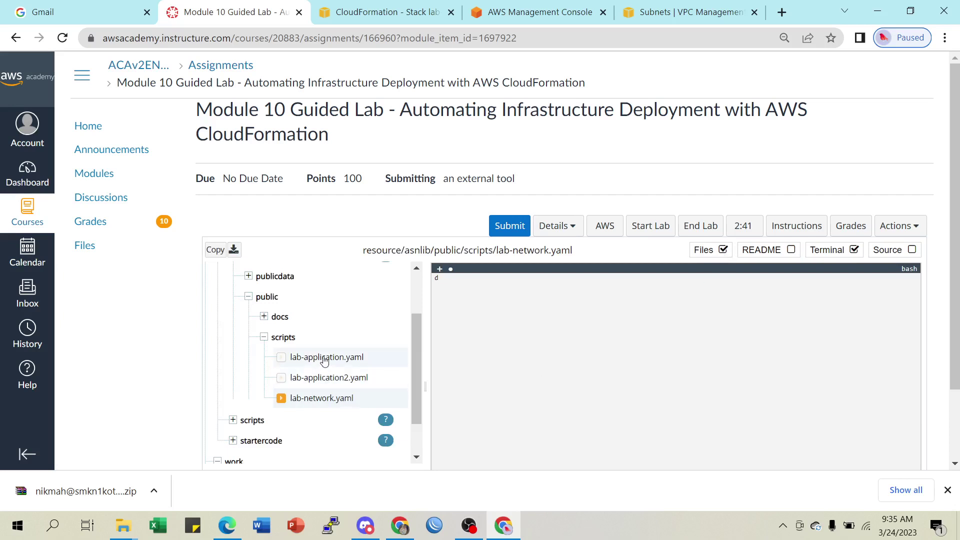
{"action": "left_click", "coordinate": [282, 360]}
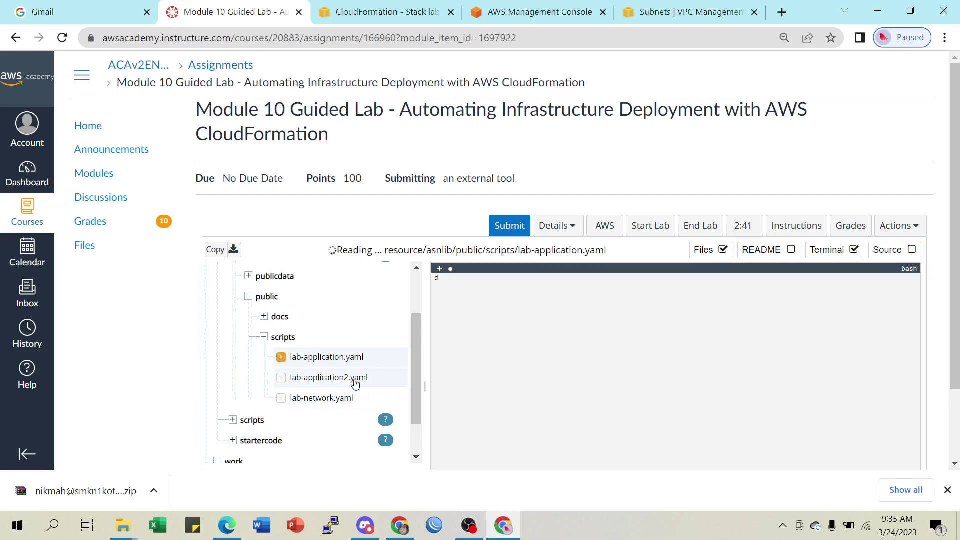
{"action": "left_click", "coordinate": [234, 251]}
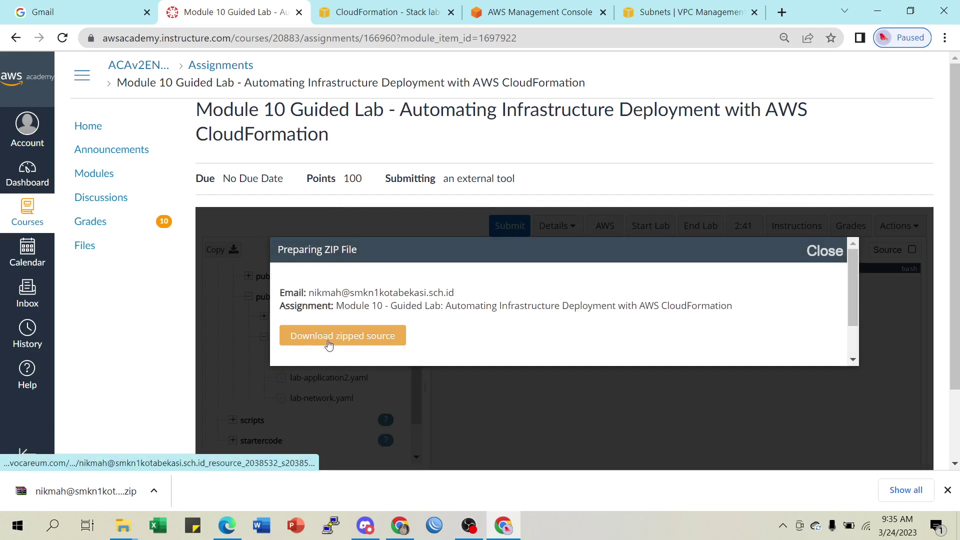
{"action": "left_click", "coordinate": [326, 342]}
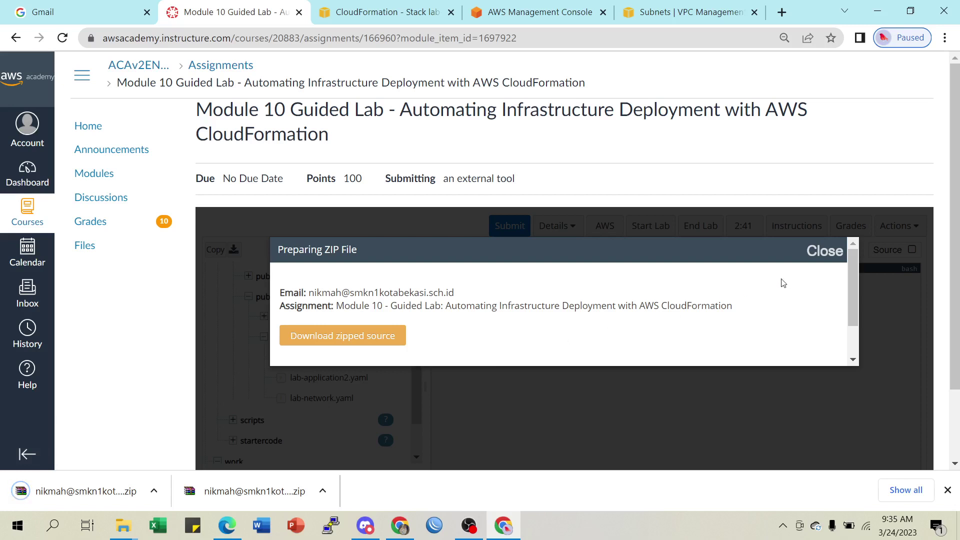
{"action": "left_click", "coordinate": [826, 252]}
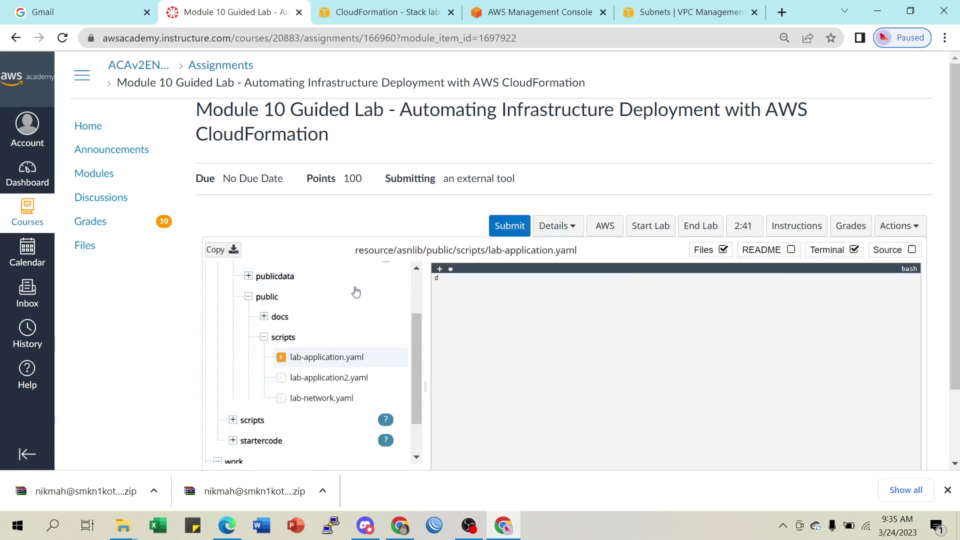
Download lab-application2.yaml from the same scripts folder as a zipped source.
{"action": "left_click", "coordinate": [311, 379]}
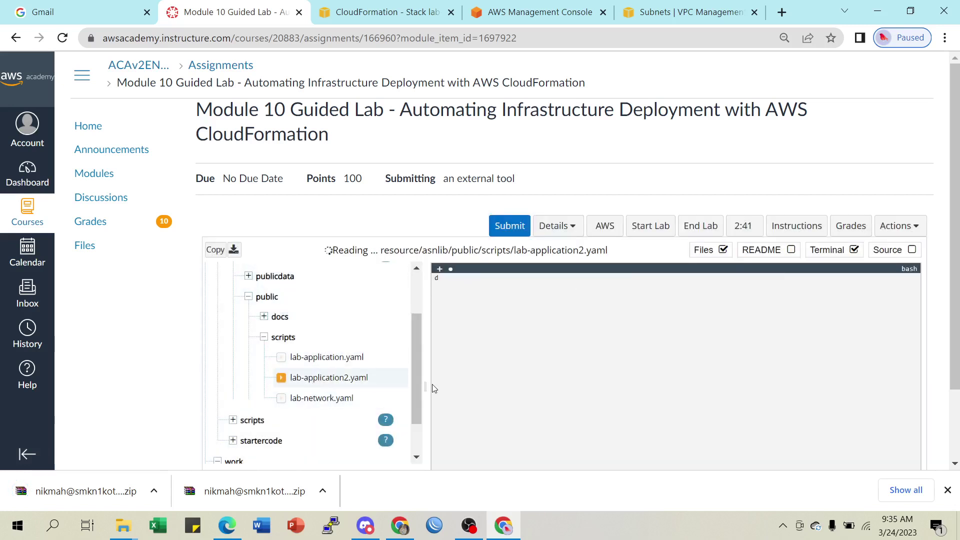
{"action": "left_click", "coordinate": [234, 252]}
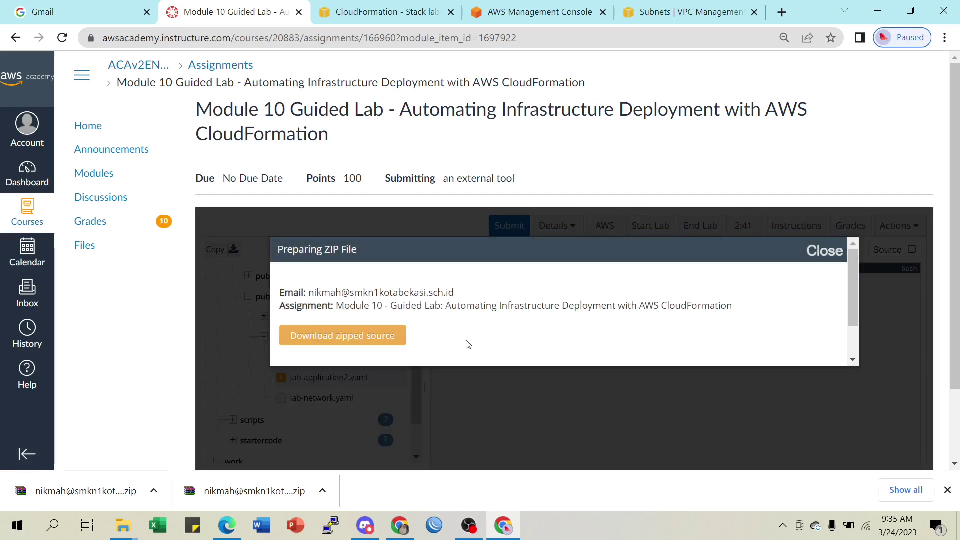
{"action": "left_click", "coordinate": [323, 336]}
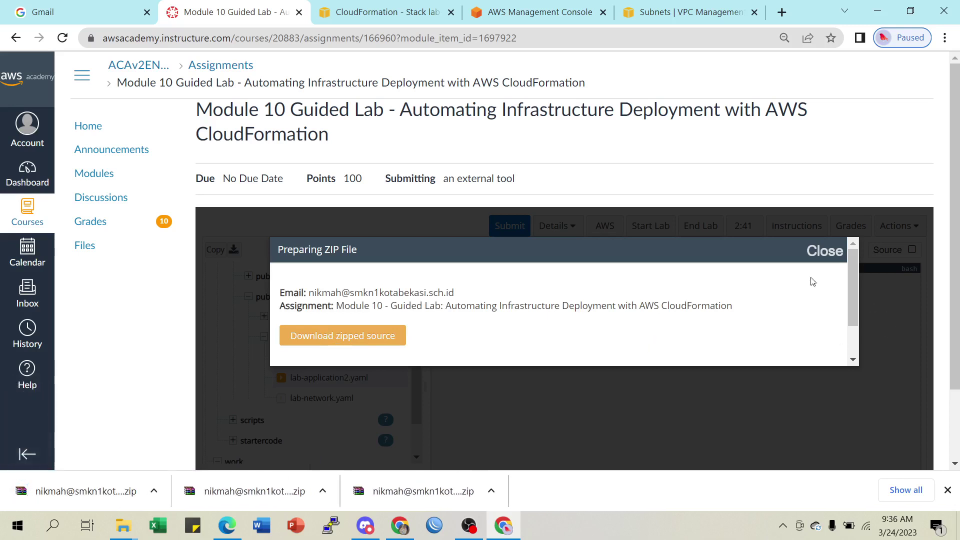
{"action": "left_click", "coordinate": [821, 254]}
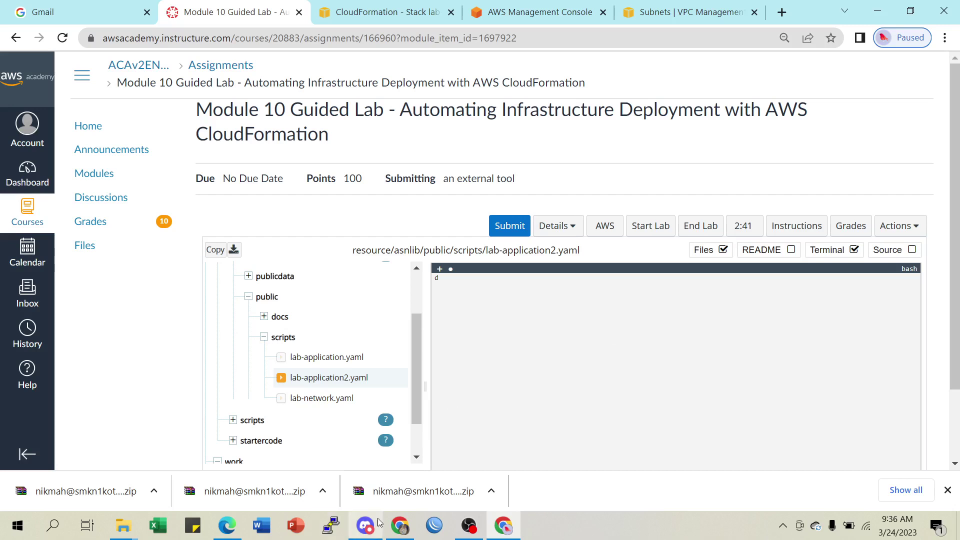
Show only the README instructions in the lab and reread Task 2 steps 15 to 17 on creating the application stack.
{"action": "left_click", "coordinate": [791, 250]}
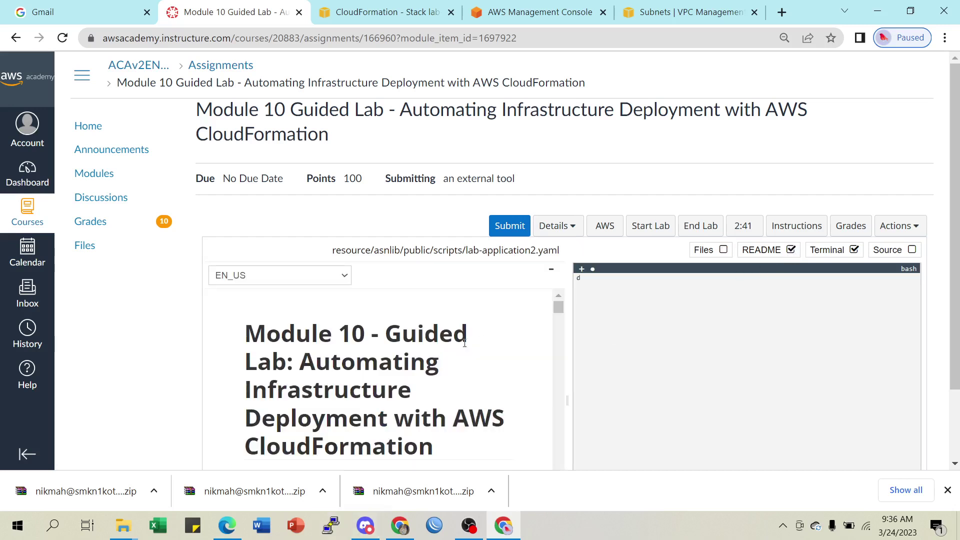
{"action": "left_click", "coordinate": [855, 249]}
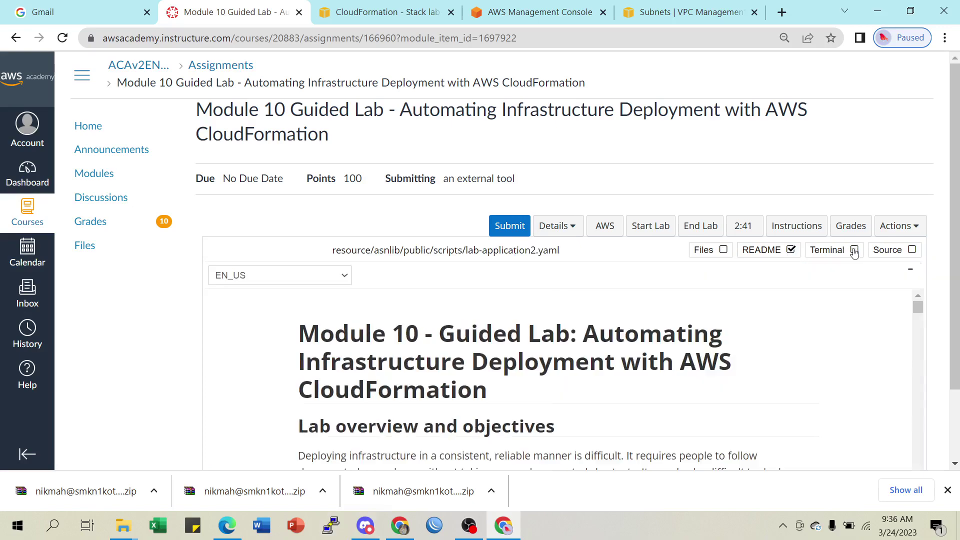
{"action": "scroll", "coordinate": [467, 365], "scroll_direction": "down", "scroll_amount": 5}
{"action": "scroll", "coordinate": [467, 366], "scroll_direction": "down", "scroll_amount": 20}
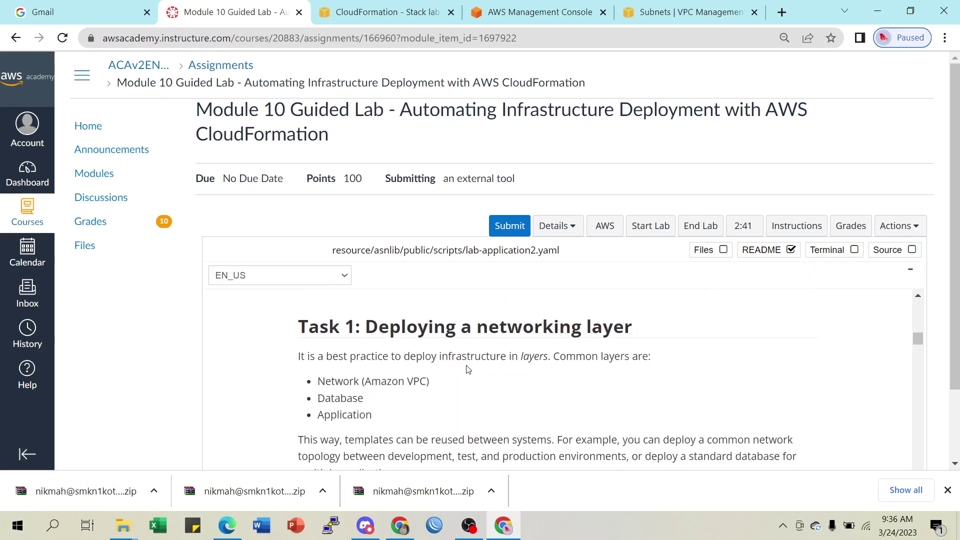
{"action": "scroll", "coordinate": [467, 370], "scroll_direction": "down", "scroll_amount": 15}
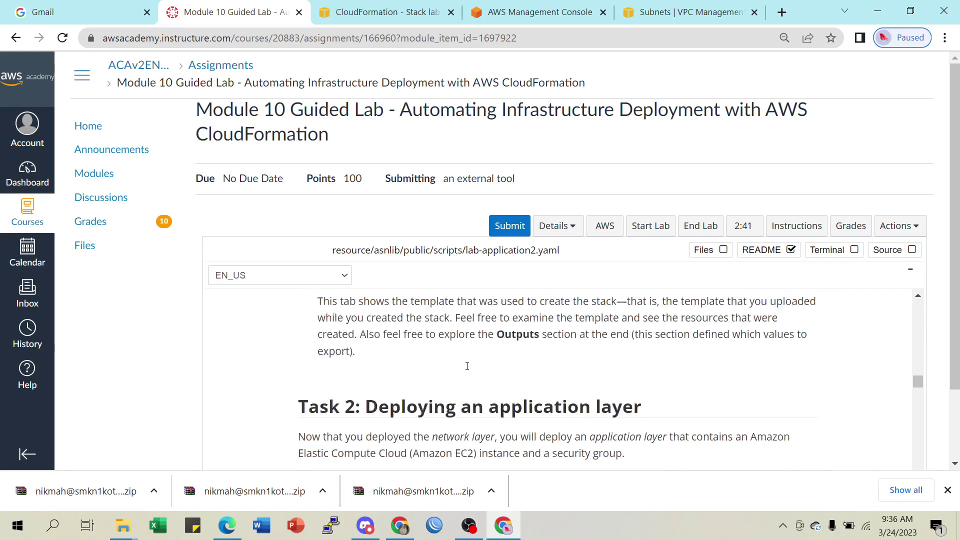
{"action": "scroll", "coordinate": [467, 368], "scroll_direction": "down", "scroll_amount": 5}
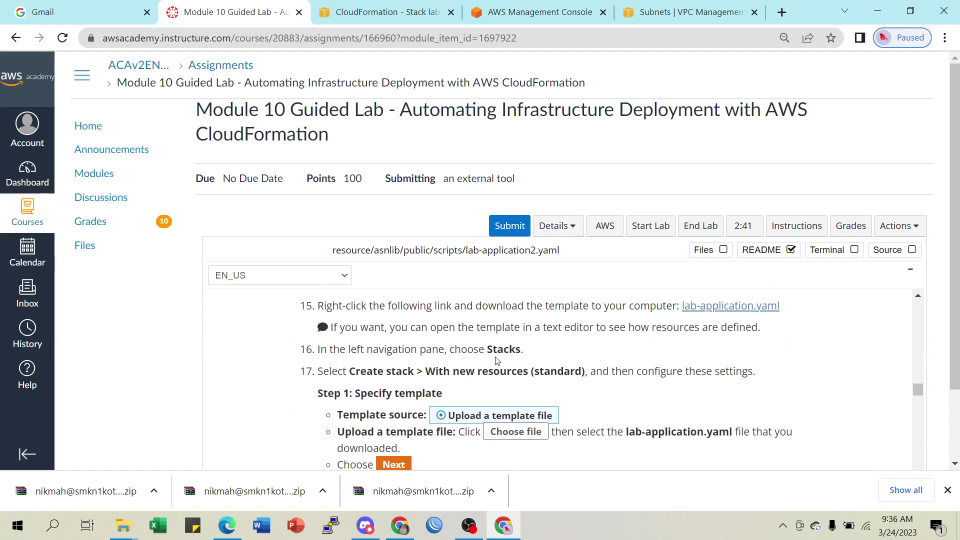
{"action": "scroll", "coordinate": [523, 349], "scroll_direction": "down", "scroll_amount": 1}
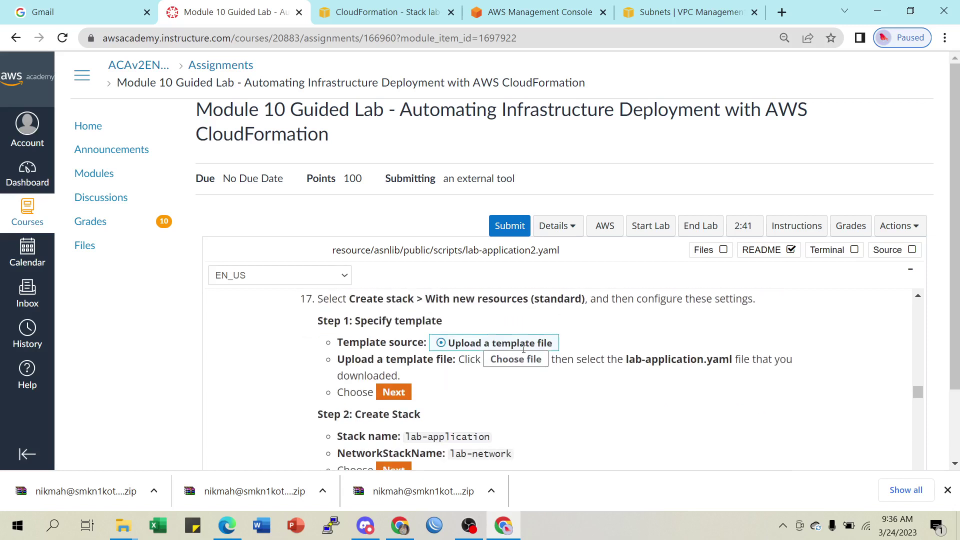
{"action": "scroll", "coordinate": [525, 352], "scroll_direction": "up", "scroll_amount": 1}
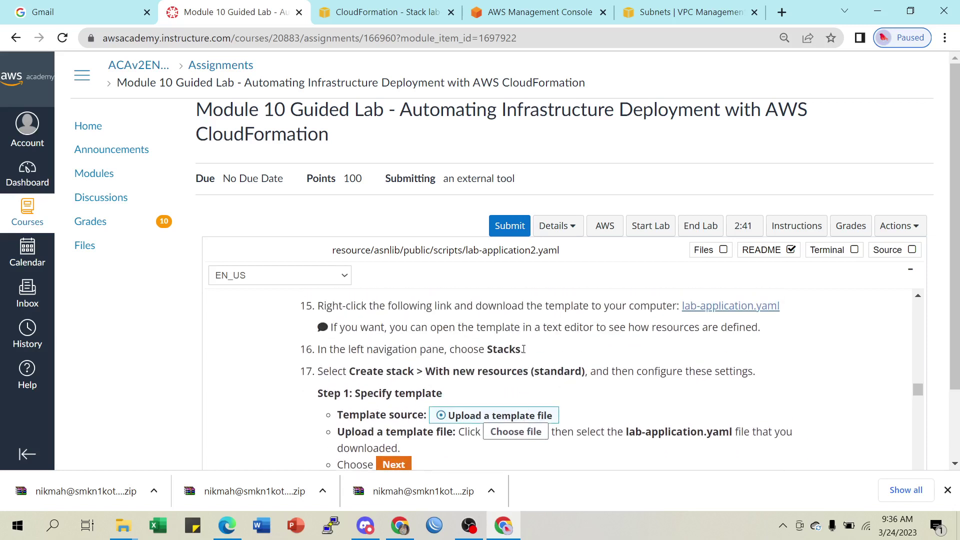
Close the scripts folder window, switch to File Explorer's Downloads folder, and widen the Name column to show full archive names.
{"action": "mouse_move", "coordinate": [123, 530]}
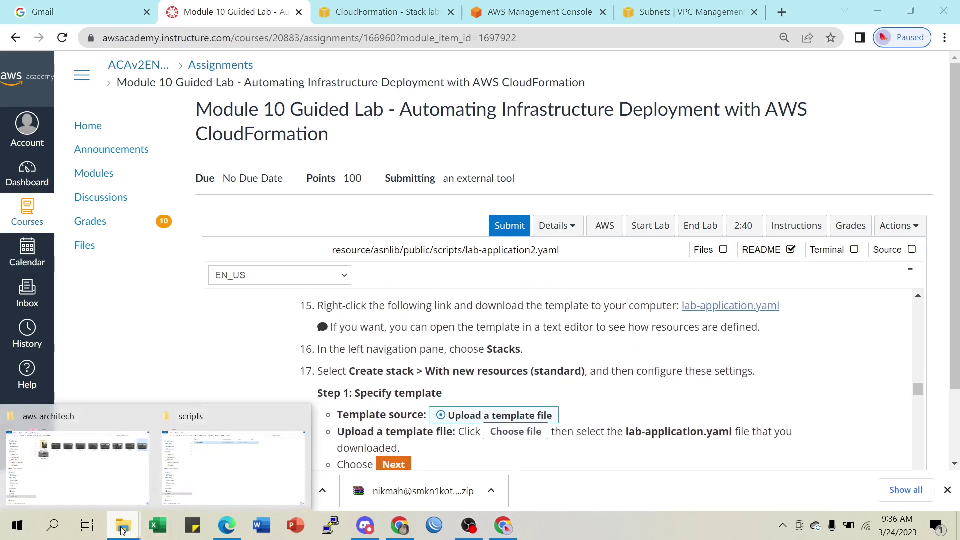
{"action": "left_click", "coordinate": [300, 418]}
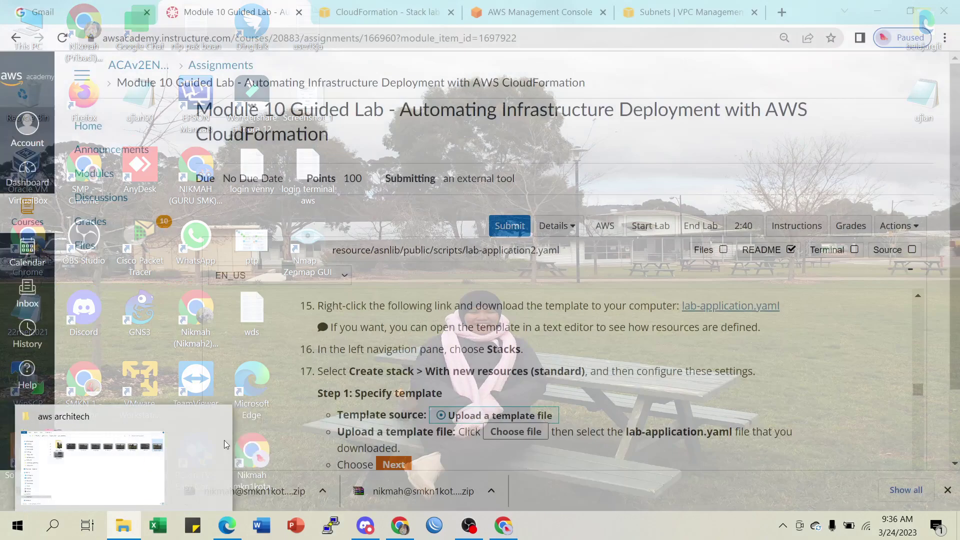
{"action": "left_click", "coordinate": [124, 525]}
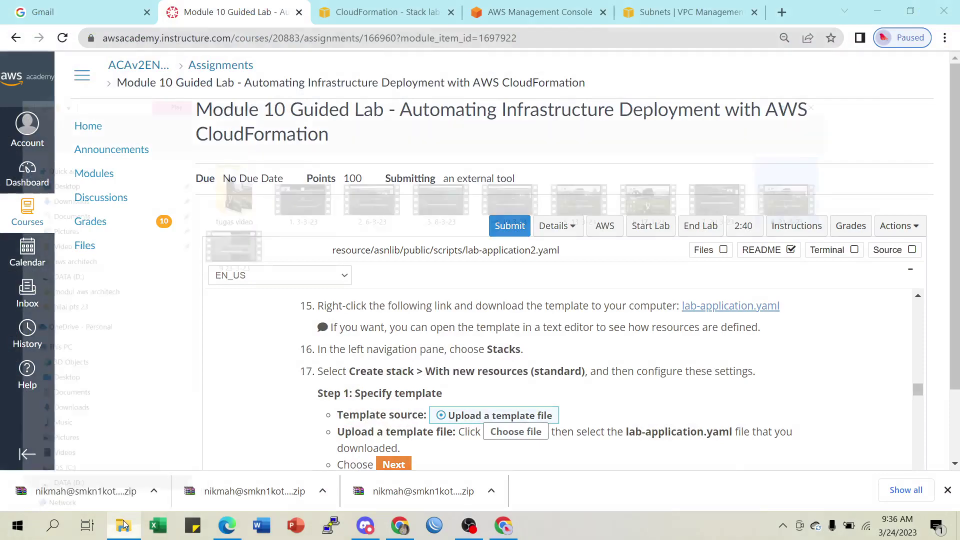
{"action": "left_click", "coordinate": [59, 128]}
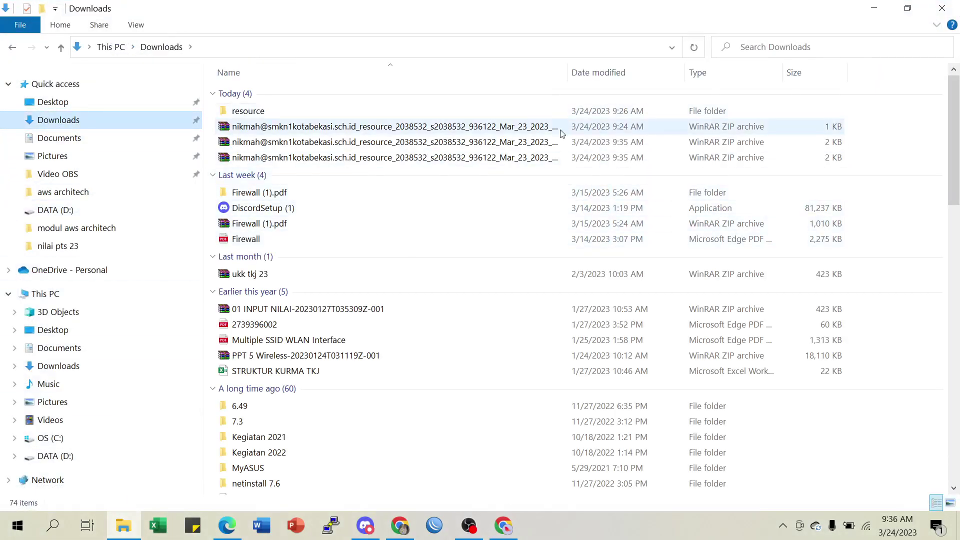
{"action": "left_click_drag", "start_coordinate": [567, 69], "coordinate": [649, 70]}
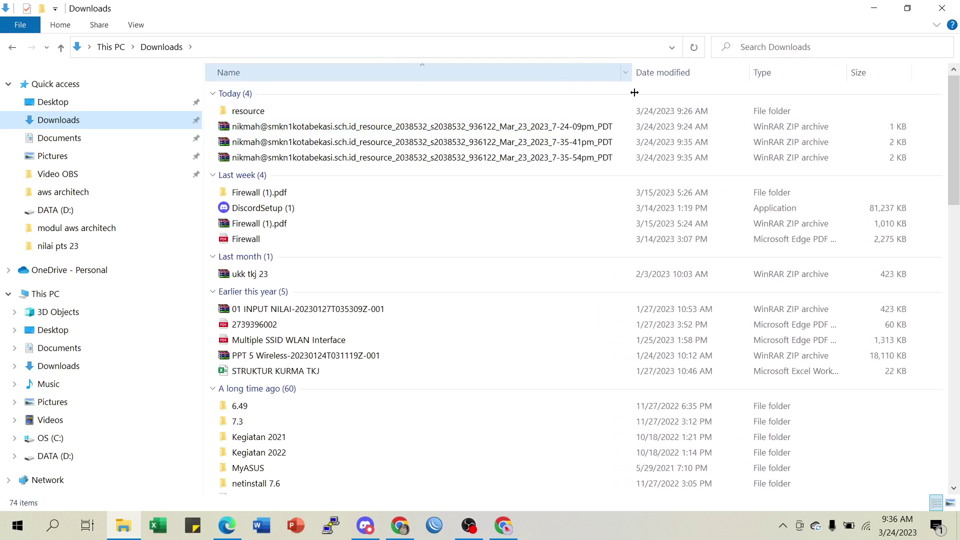
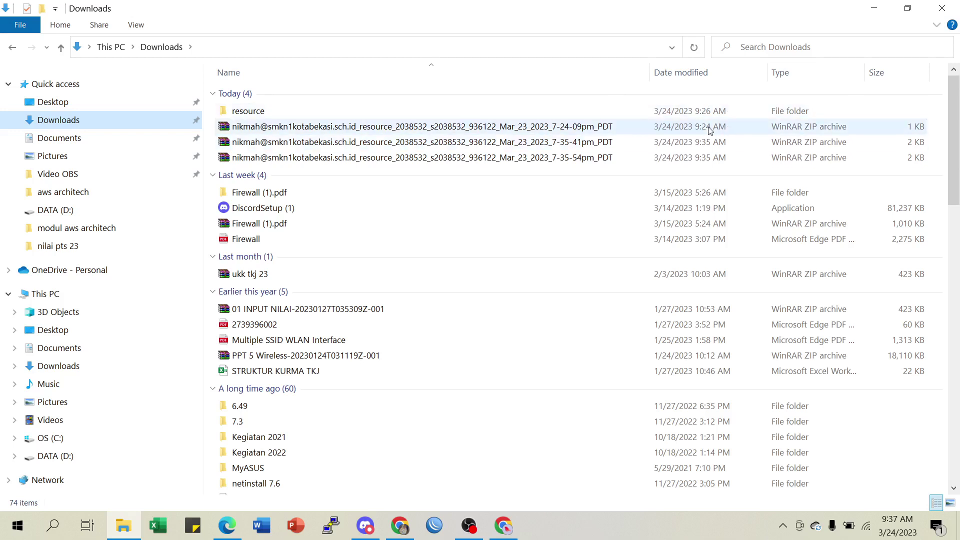
Extract the downloaded archive ending in 7-24-09pm_PDT into a folder of its own name.
{"action": "left_click", "coordinate": [591, 129]}
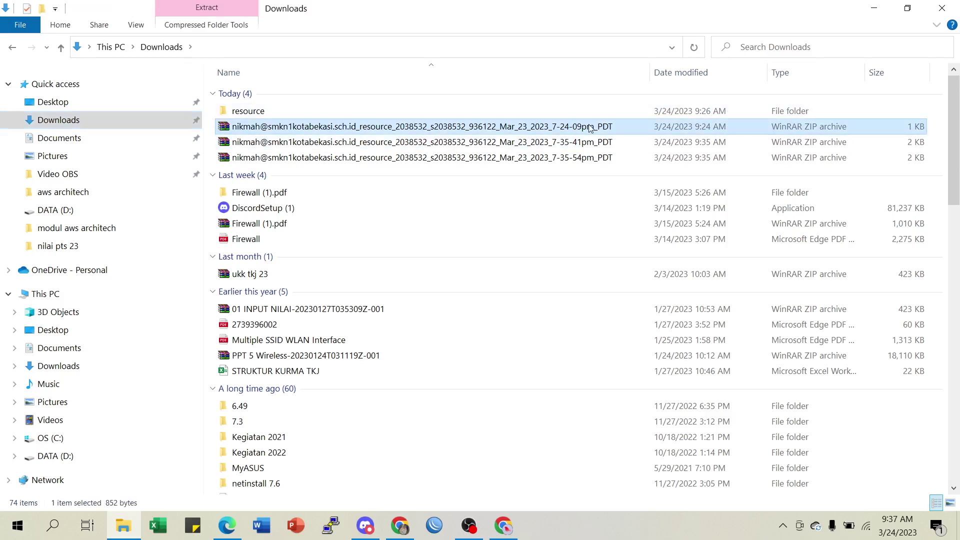
{"action": "right_click", "coordinate": [590, 129]}
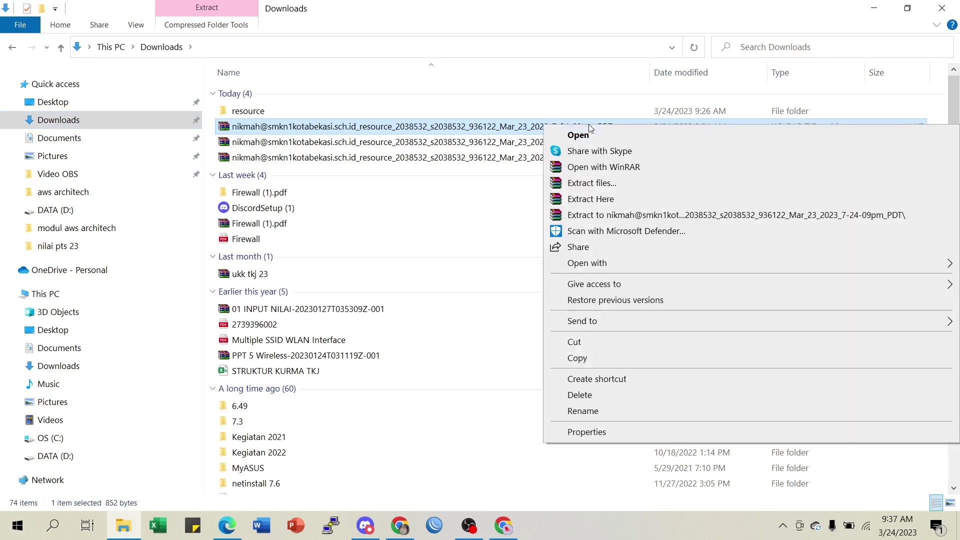
{"action": "left_click", "coordinate": [608, 215]}
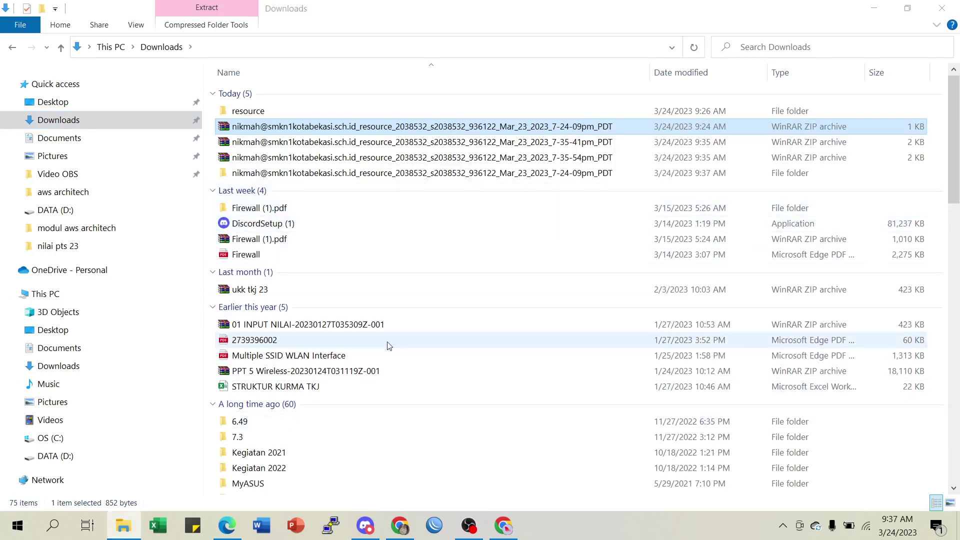
Check the extracted 7-24-09pm_PDT folder's contents down to resource, asnlib, public, scripts, and close the window.
{"action": "left_click", "coordinate": [476, 175]}
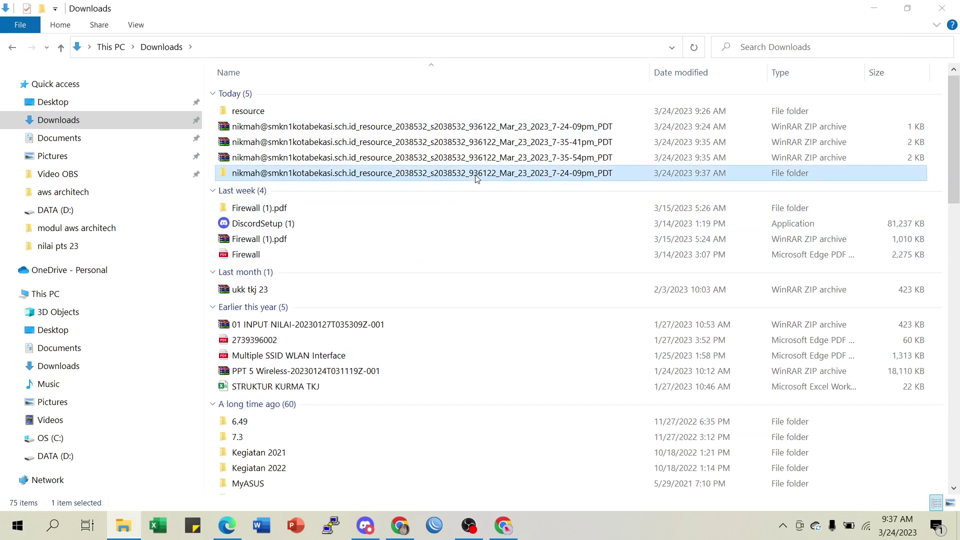
{"action": "double_click", "coordinate": [385, 175]}
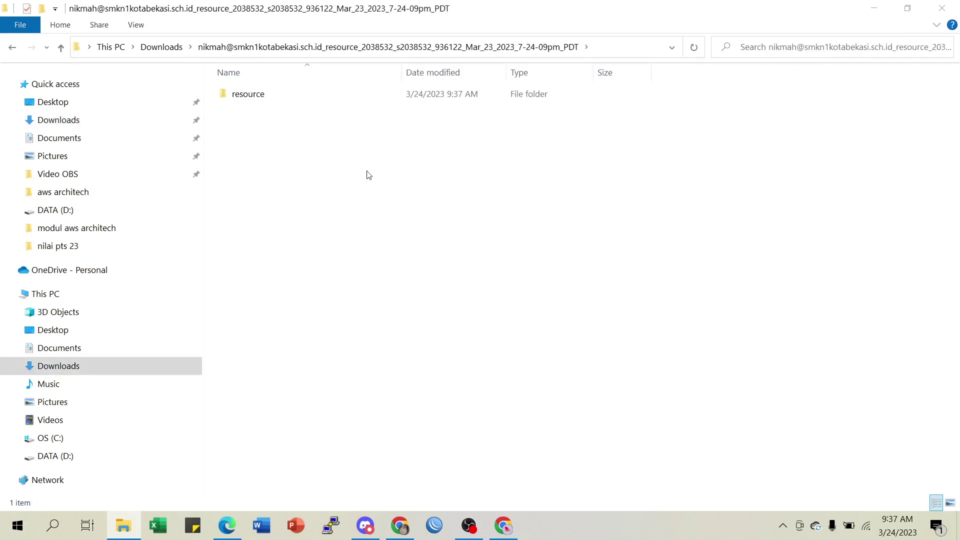
{"action": "double_click", "coordinate": [247, 95]}
{"action": "double_click", "coordinate": [255, 96]}
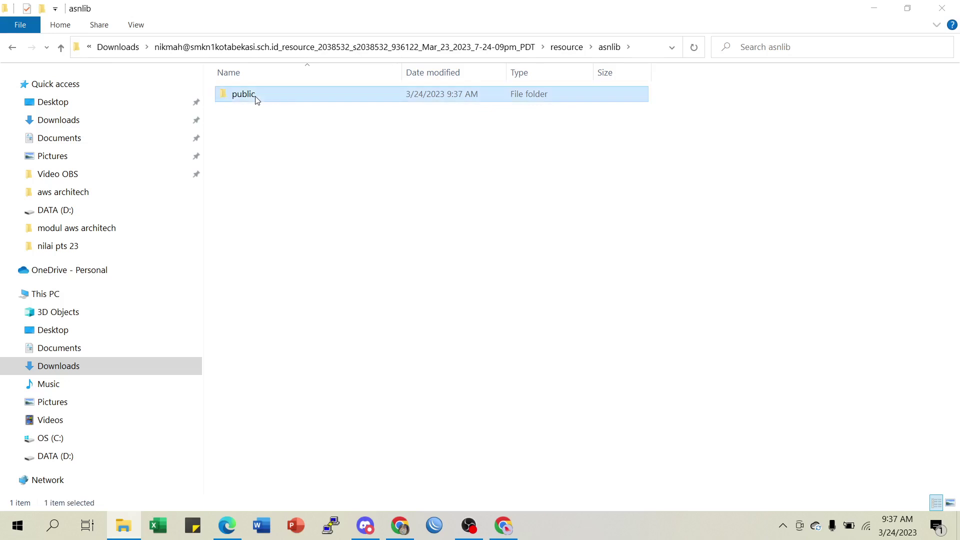
{"action": "double_click", "coordinate": [255, 97]}
{"action": "double_click", "coordinate": [255, 97]}
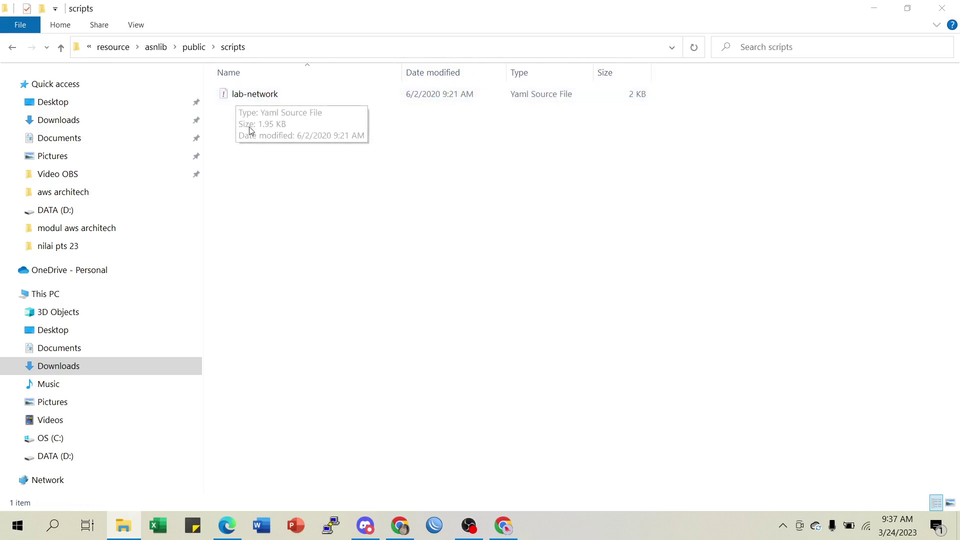
{"action": "left_click", "coordinate": [942, 9]}
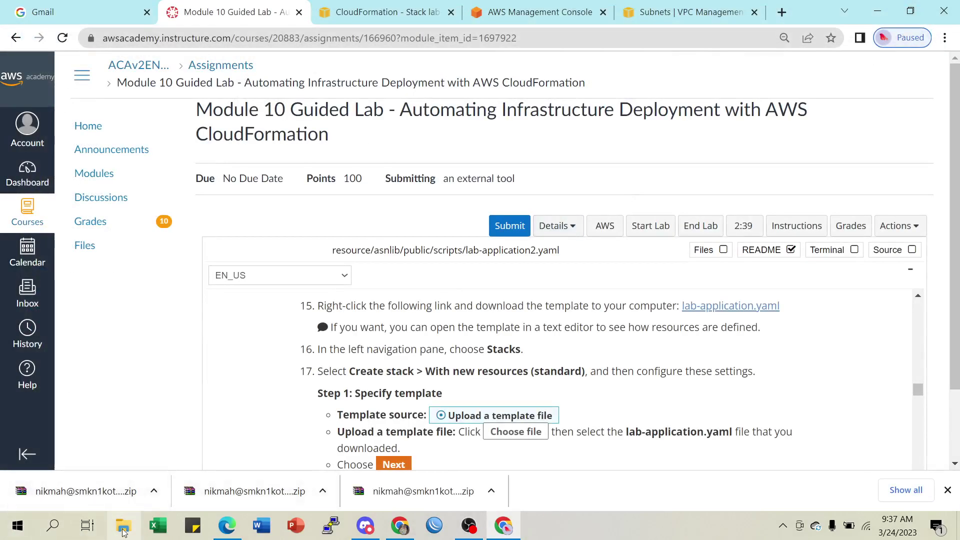
Locate the downloaded archive ending in 7-35-41pm_PDT in its folder, extract it into a folder of its own name, and select that folder.
{"action": "left_click", "coordinate": [331, 500]}
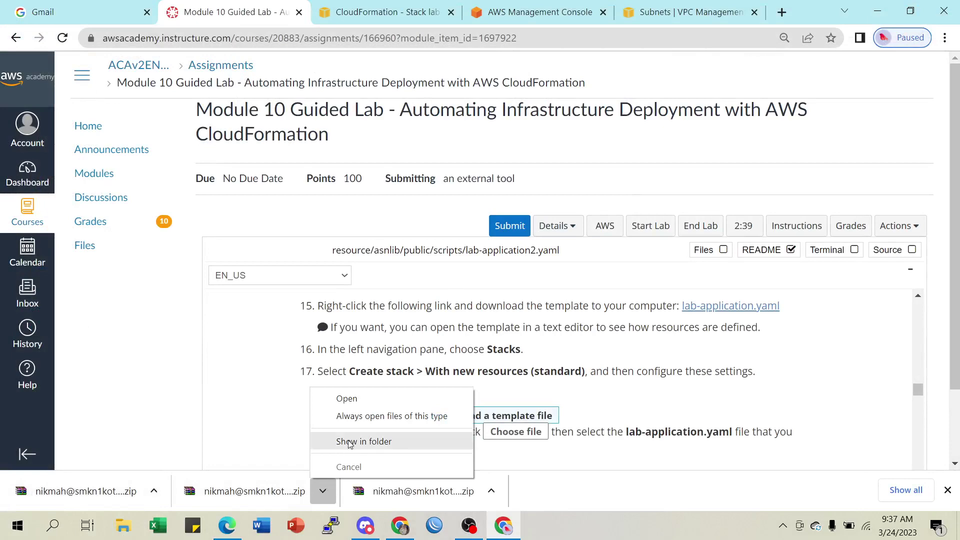
{"action": "left_click", "coordinate": [350, 442]}
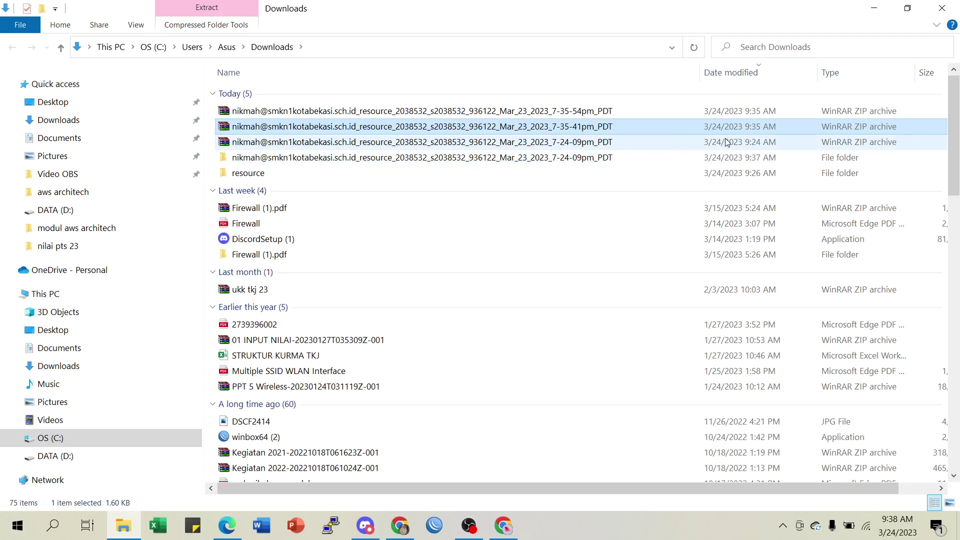
{"action": "right_click", "coordinate": [536, 129]}
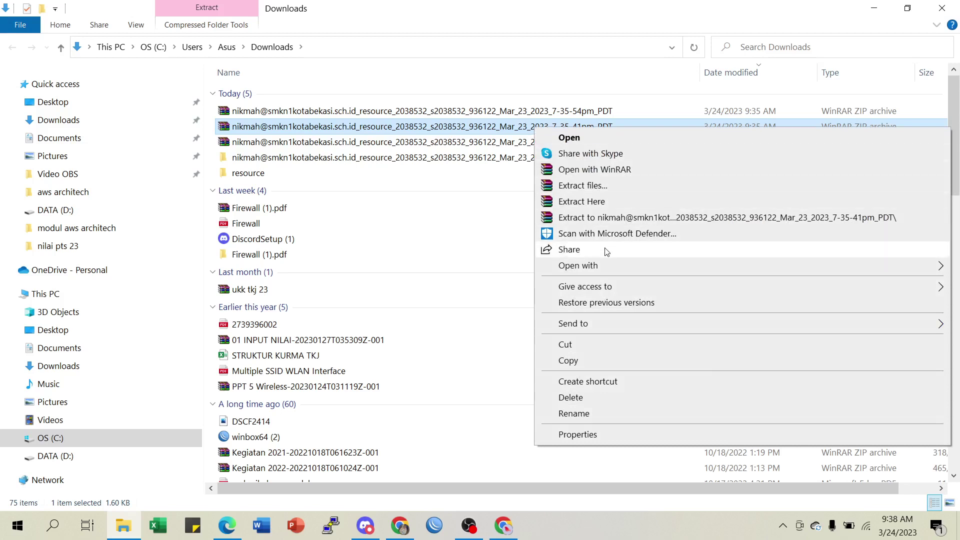
{"action": "left_click", "coordinate": [618, 218]}
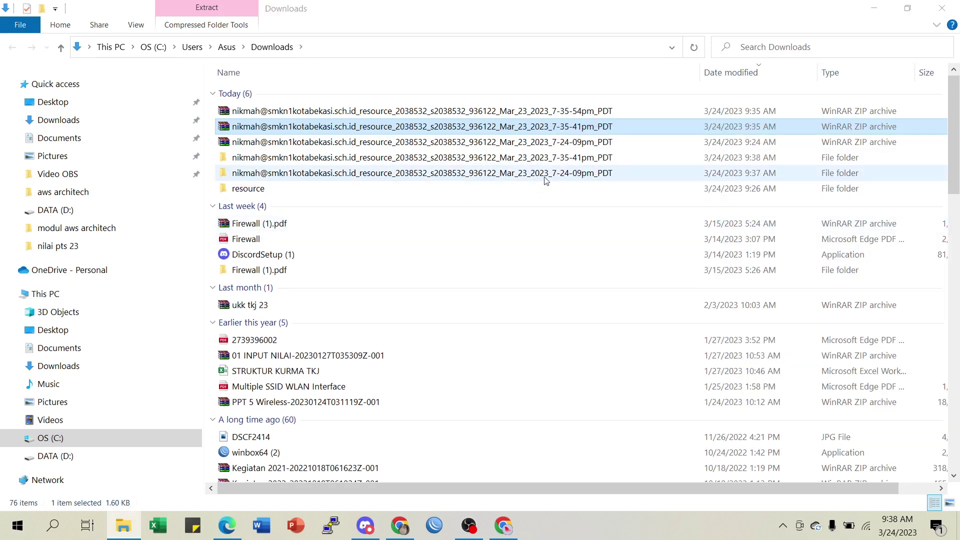
{"action": "left_click", "coordinate": [554, 160]}
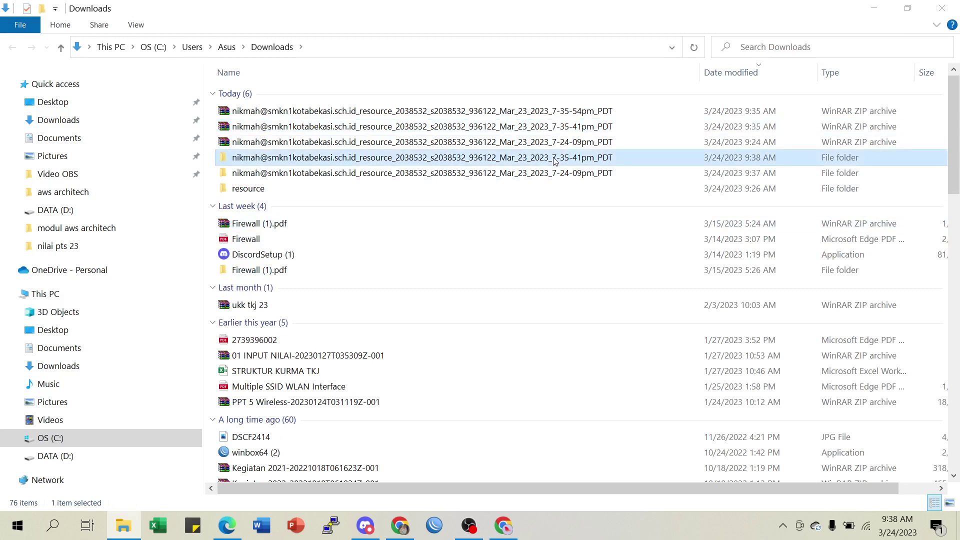
Check the extracted 7-35-41pm_PDT folder's contents down to resource, asnlib, public, scripts, and minimize the window.
{"action": "double_click", "coordinate": [554, 160]}
{"action": "double_click", "coordinate": [270, 97]}
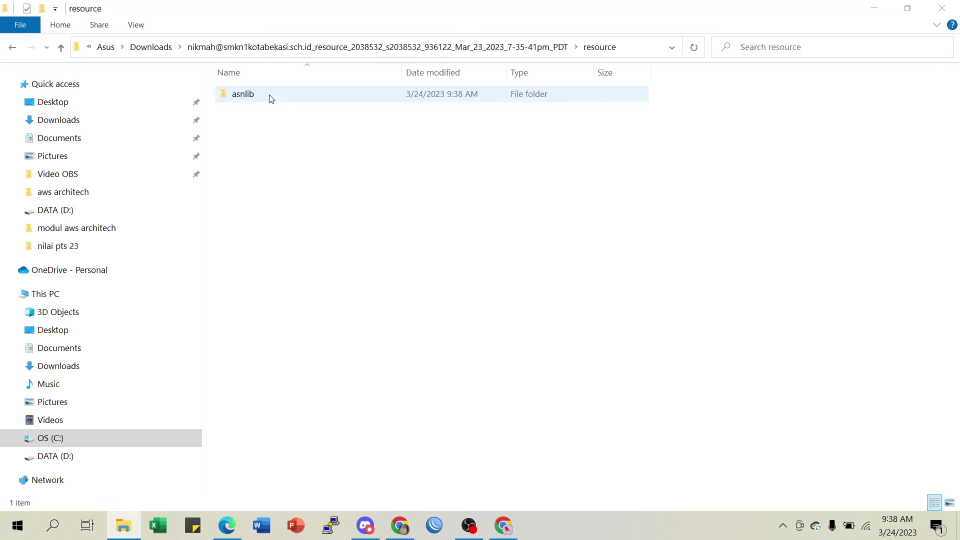
{"action": "double_click", "coordinate": [270, 97]}
{"action": "double_click", "coordinate": [271, 98]}
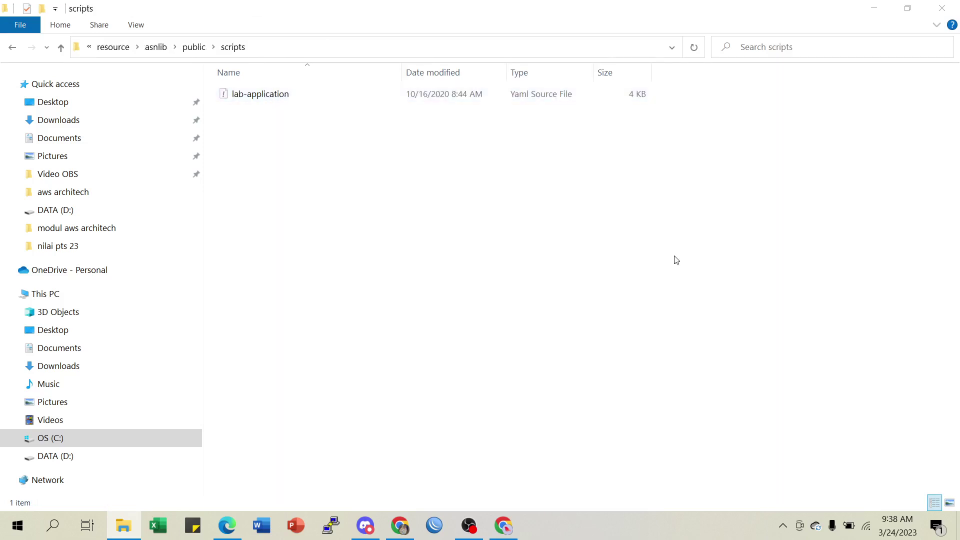
{"action": "left_click", "coordinate": [874, 8]}
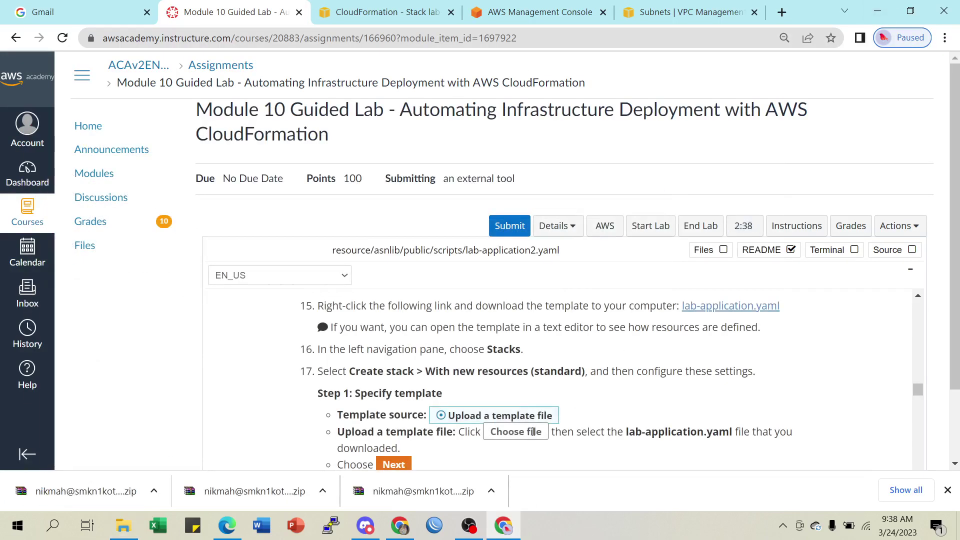
Review the lab's stack creation instructions, then start creating a CloudFormation stack with new resources (standard).
{"action": "scroll", "coordinate": [554, 403], "scroll_direction": "down", "scroll_amount": 1}
{"action": "scroll", "coordinate": [553, 381], "scroll_direction": "up", "scroll_amount": 1}
{"action": "scroll", "coordinate": [538, 401], "scroll_direction": "down", "scroll_amount": 1}
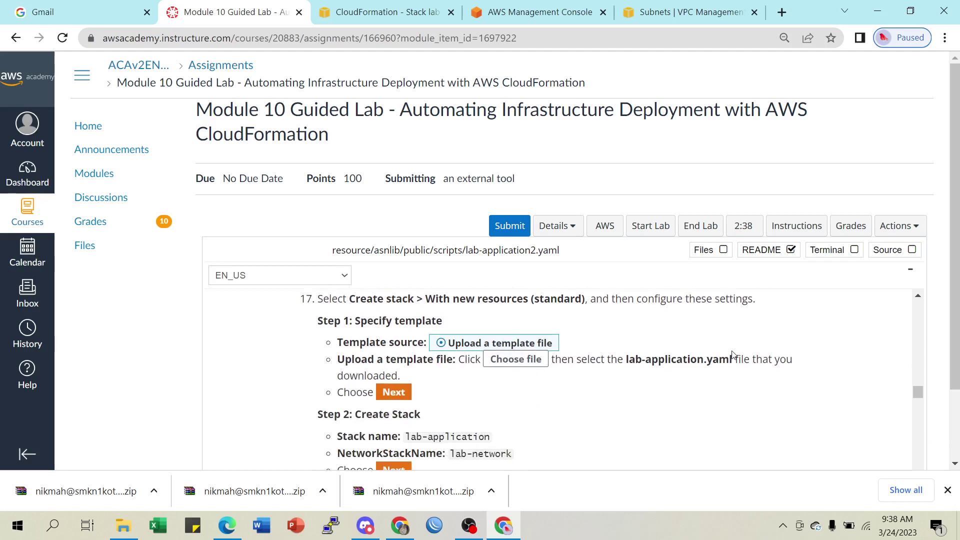
{"action": "left_click", "coordinate": [400, 14]}
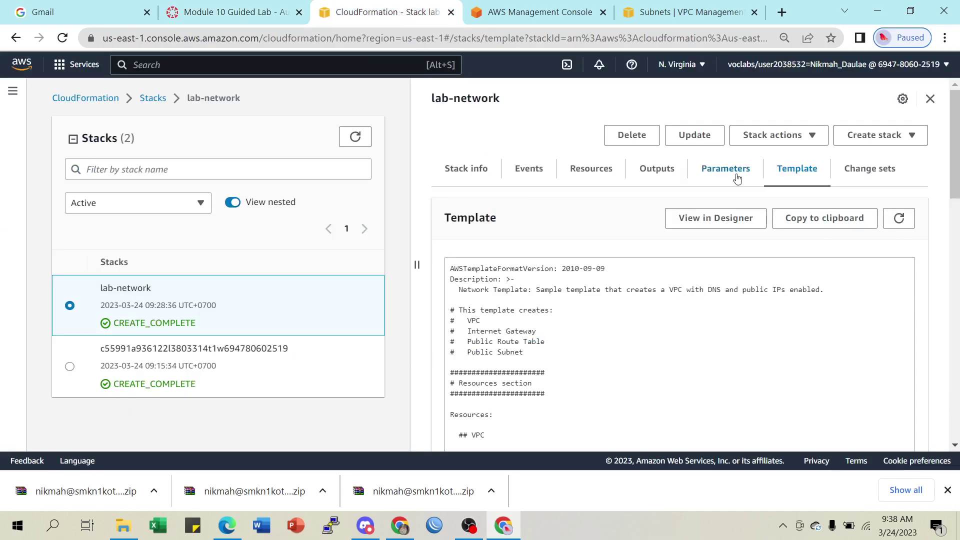
{"action": "left_click", "coordinate": [885, 137]}
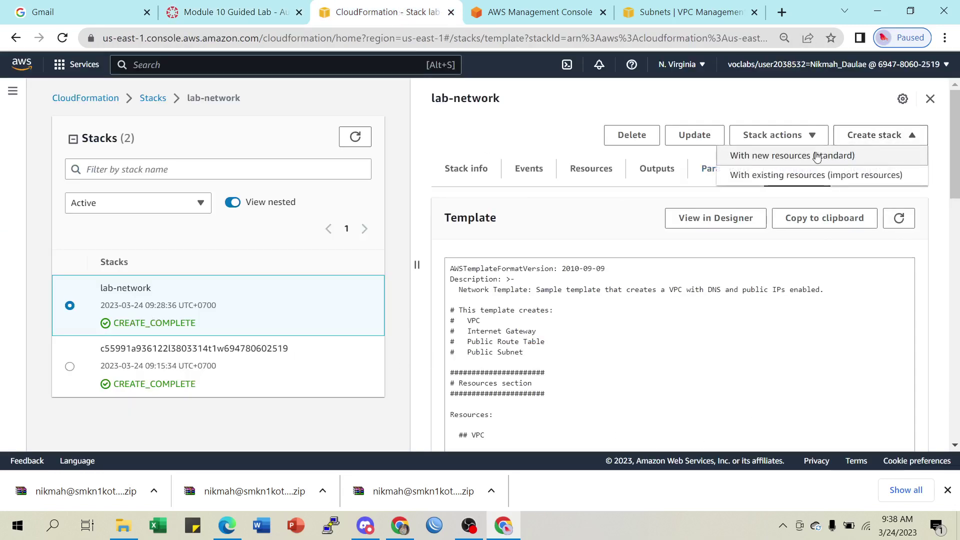
{"action": "left_click", "coordinate": [787, 158]}
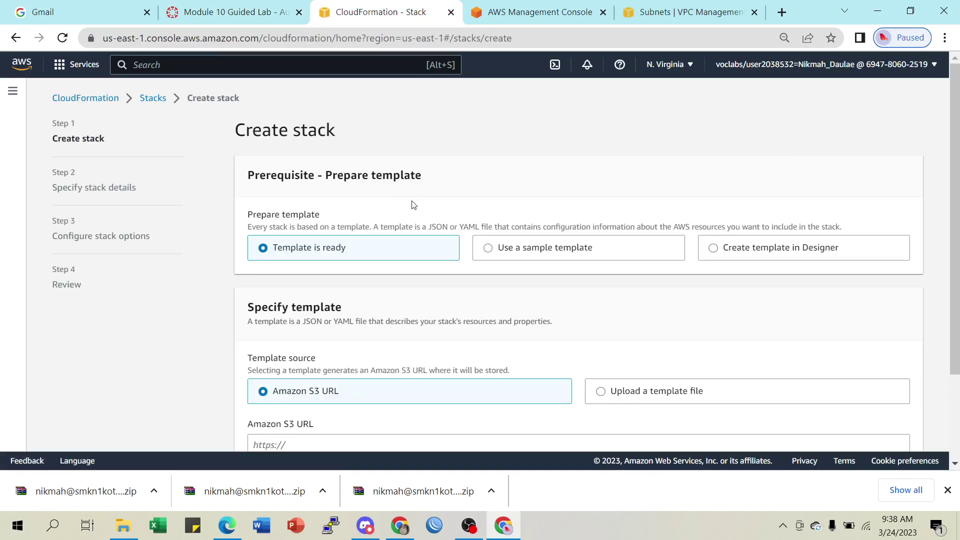
Set the template source to Upload a template file and open the file chooser.
{"action": "scroll", "coordinate": [551, 270], "scroll_direction": "down", "scroll_amount": 3}
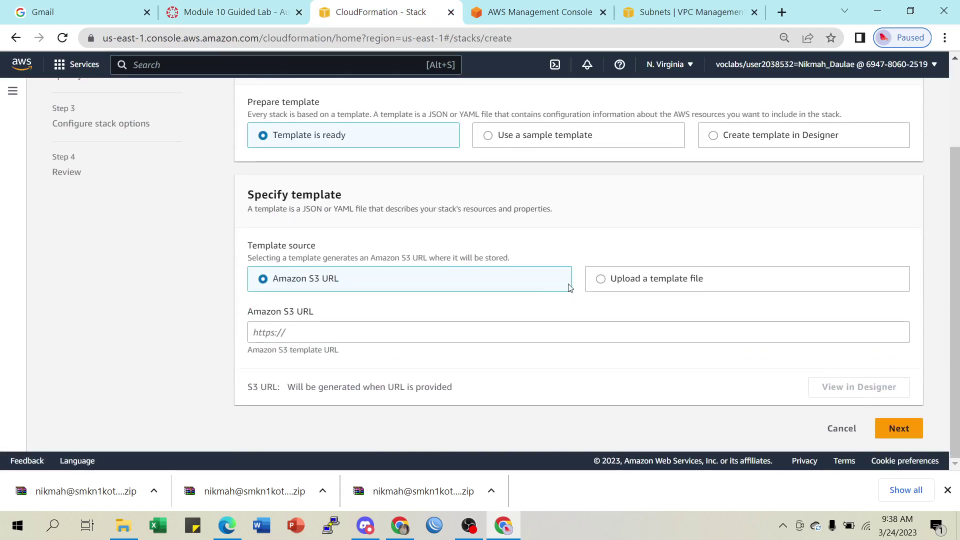
{"action": "left_click", "coordinate": [602, 282]}
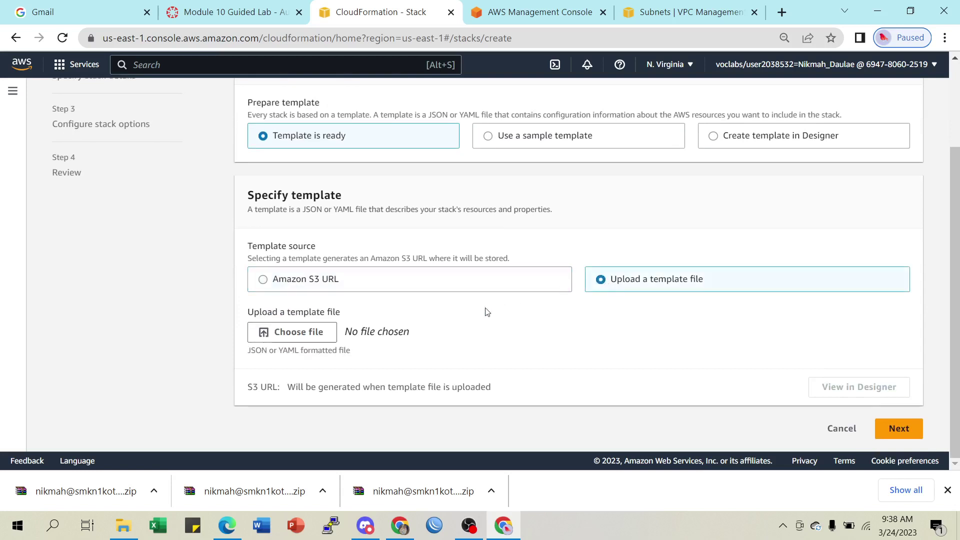
{"action": "left_click", "coordinate": [288, 342]}
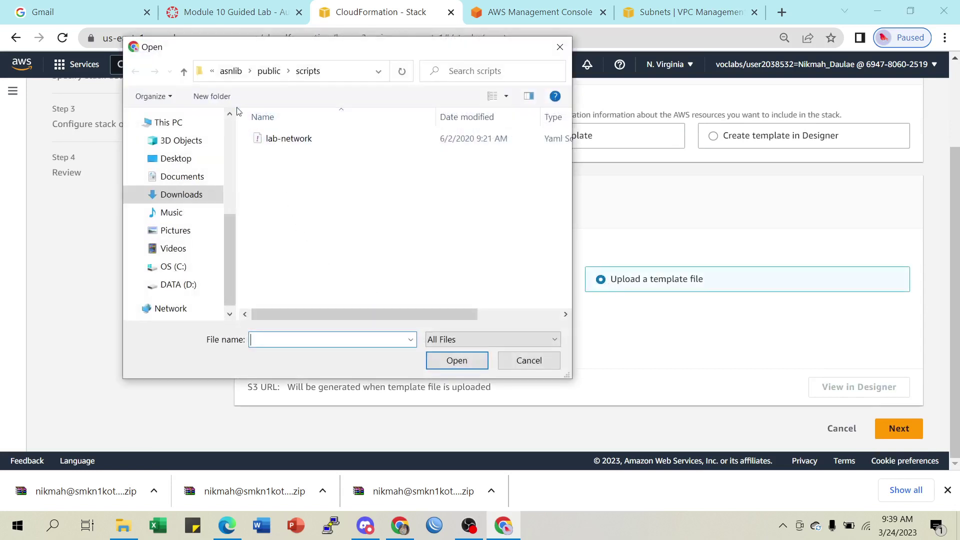
{"action": "left_click", "coordinate": [180, 194]}
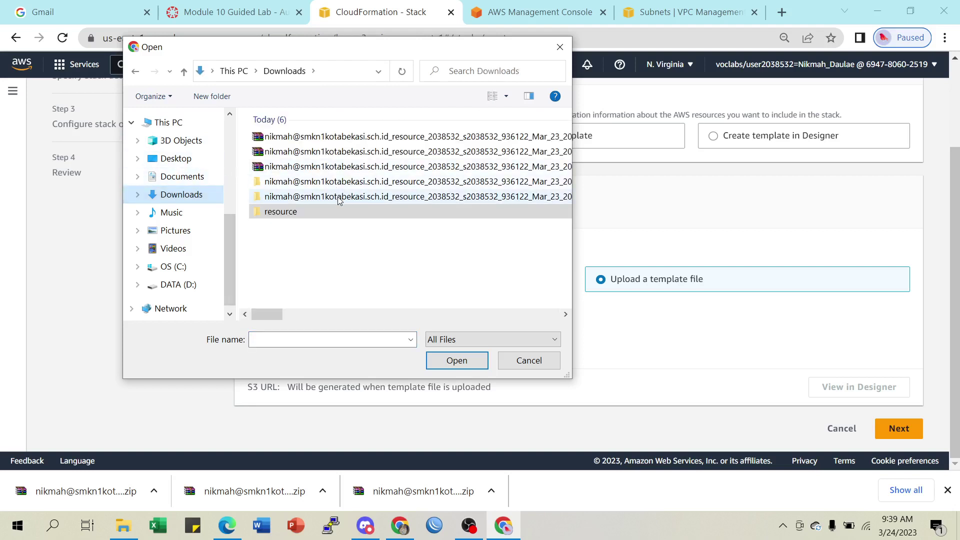
{"action": "left_click", "coordinate": [338, 198]}
{"action": "double_click", "coordinate": [339, 198]}
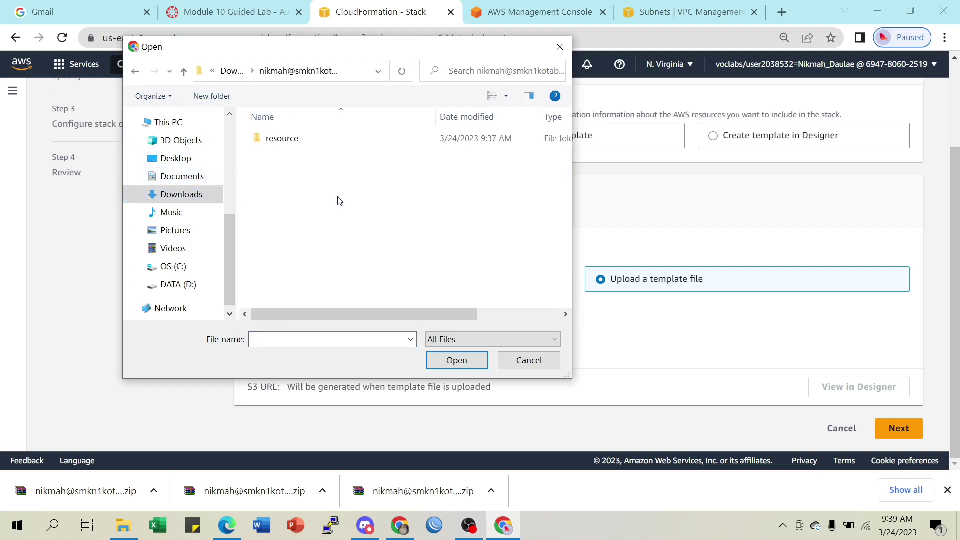
{"action": "double_click", "coordinate": [290, 142]}
{"action": "double_click", "coordinate": [290, 142]}
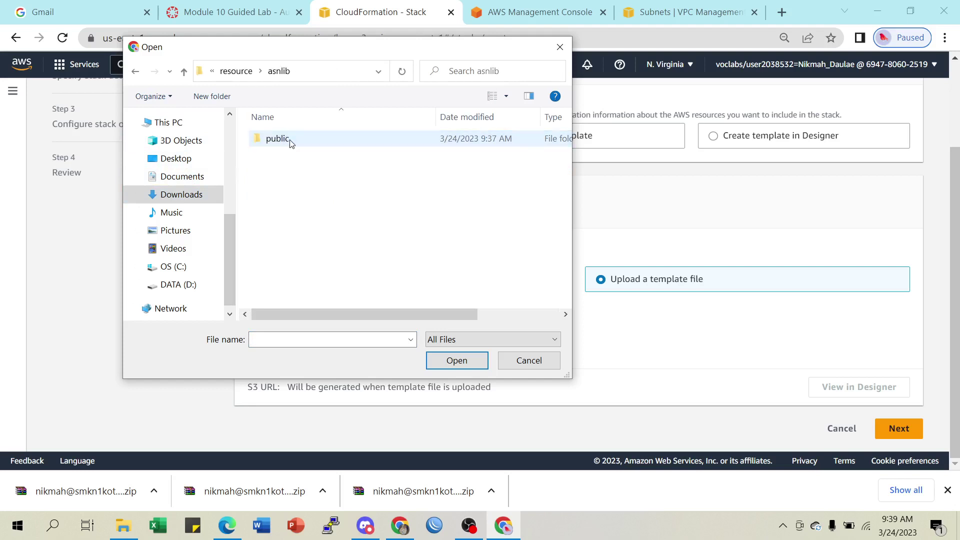
{"action": "double_click", "coordinate": [290, 142]}
{"action": "left_click", "coordinate": [291, 142]}
{"action": "double_click", "coordinate": [290, 142]}
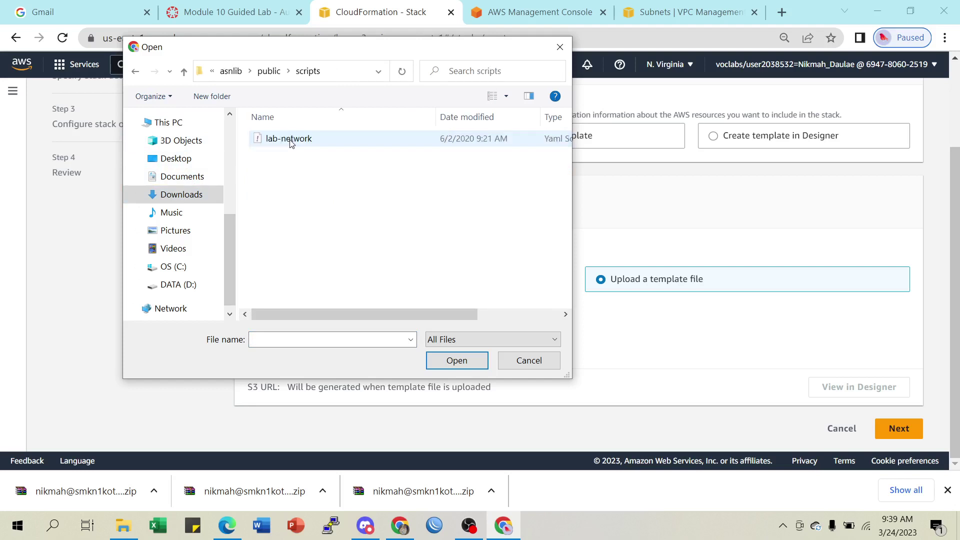
Upload lab-application.yaml from the extracted 7-35-41pm_PDT download, under resource, asnlib, public, scripts, and continue to the stack details.
{"action": "left_click", "coordinate": [173, 195]}
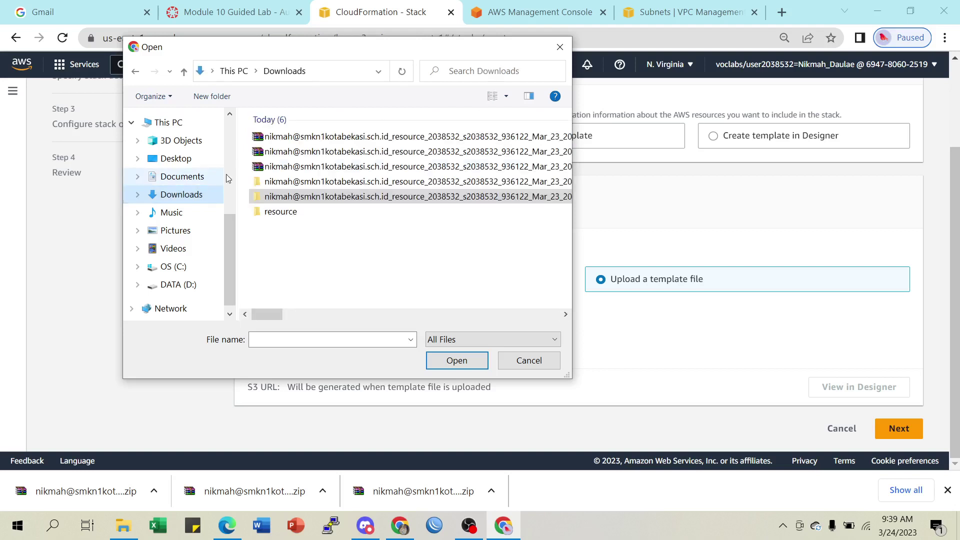
{"action": "double_click", "coordinate": [327, 183]}
{"action": "double_click", "coordinate": [301, 138]}
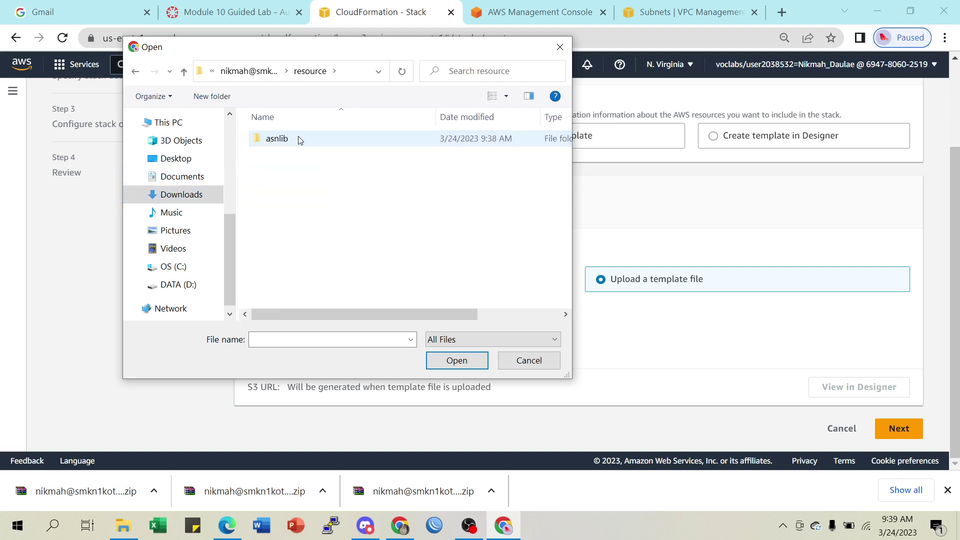
{"action": "double_click", "coordinate": [299, 138]}
{"action": "double_click", "coordinate": [298, 136]}
{"action": "left_click", "coordinate": [298, 136]}
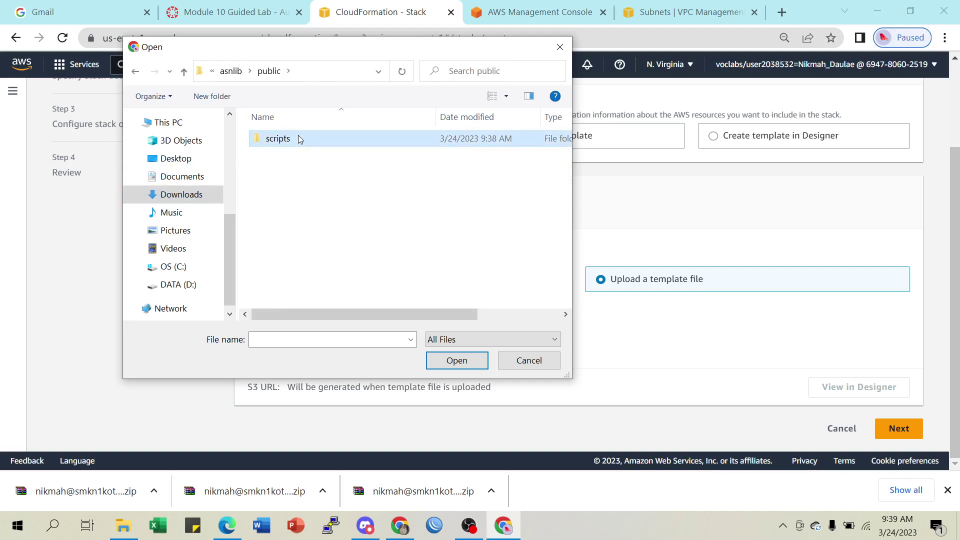
{"action": "double_click", "coordinate": [298, 138]}
{"action": "left_click", "coordinate": [300, 139]}
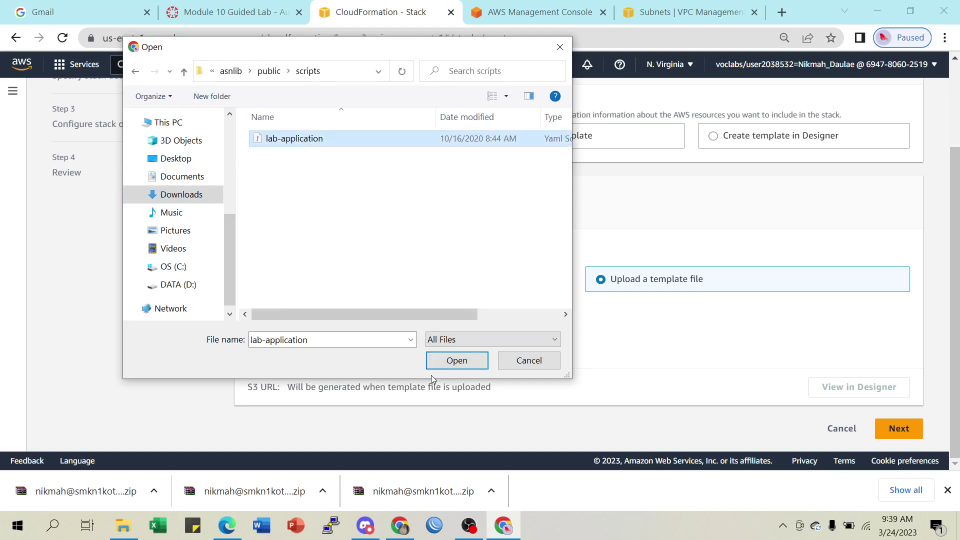
{"action": "left_click", "coordinate": [456, 360]}
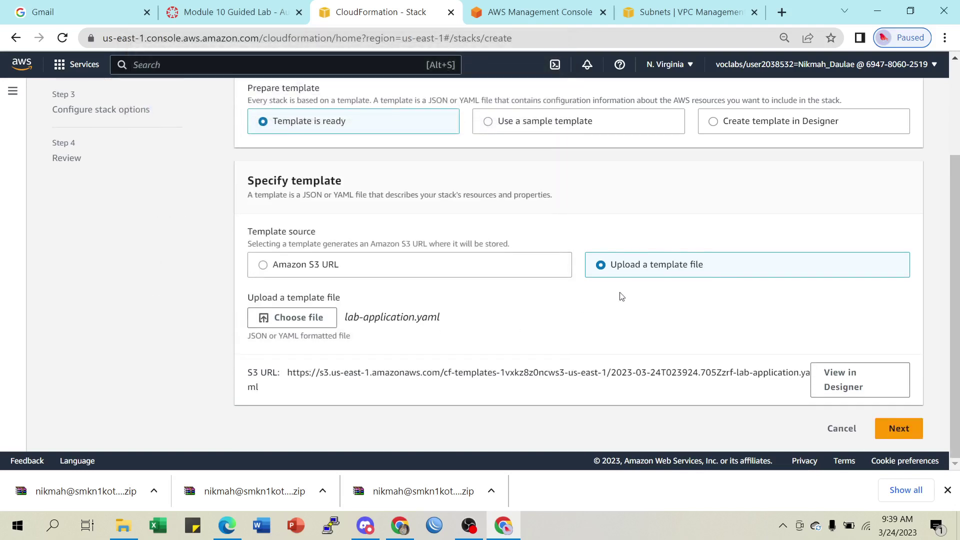
{"action": "left_click", "coordinate": [900, 434]}
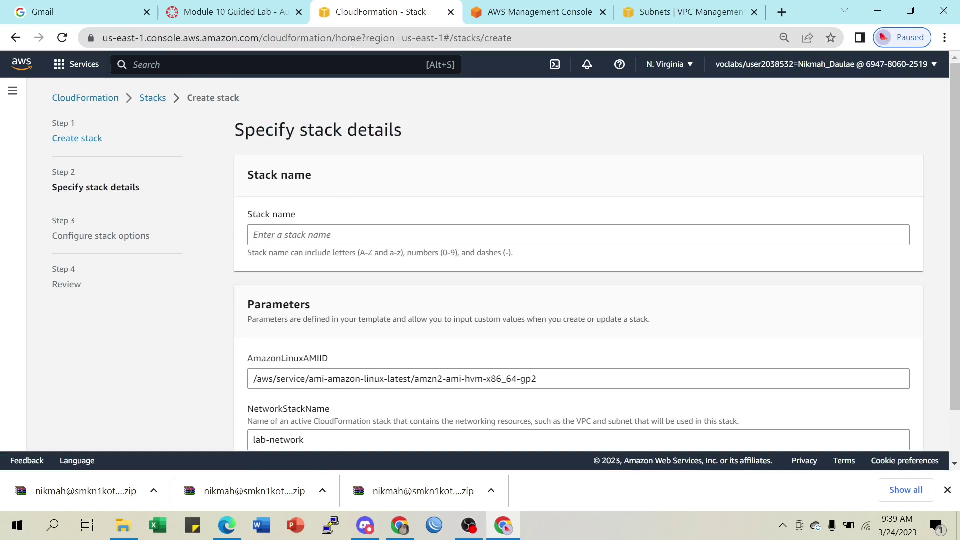
Copy the stack name lab-application from Step 2: Create Stack in the Module 10 lab instructions.
{"action": "left_click", "coordinate": [249, 8]}
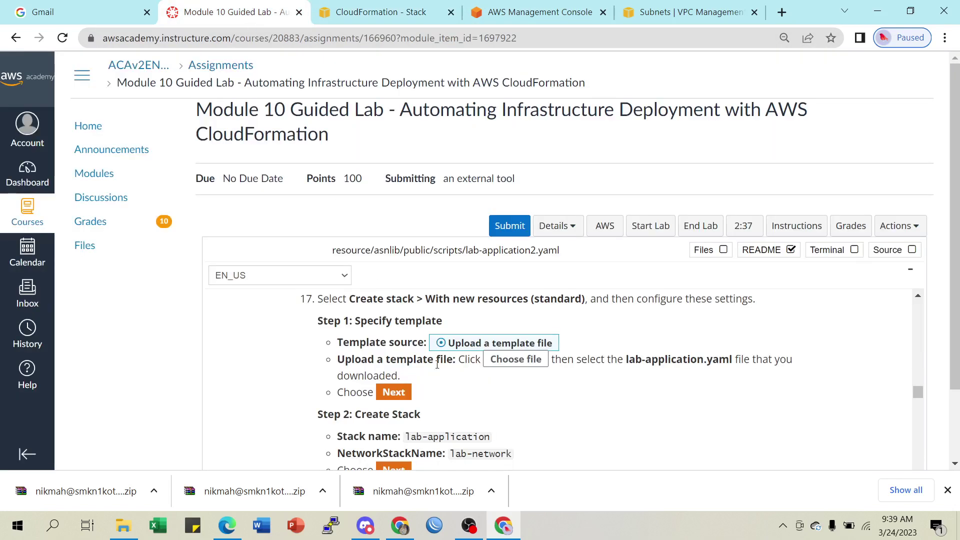
{"action": "scroll", "coordinate": [475, 395], "scroll_direction": "down", "scroll_amount": 1}
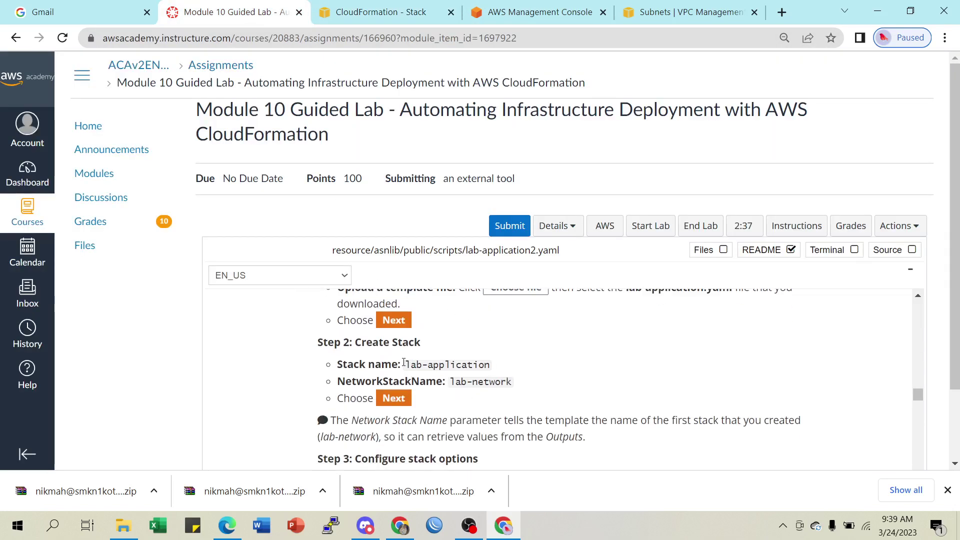
{"action": "left_click_drag", "start_coordinate": [405, 366], "coordinate": [496, 363]}
{"action": "key", "text": "ctrl+c"}
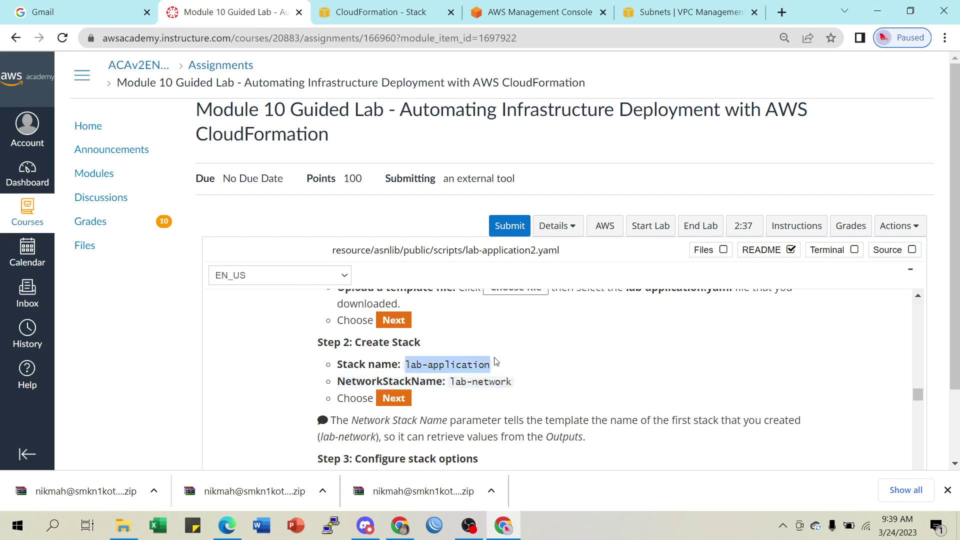
In the CloudFormation console, name the stack lab-application, keep NetworkStackName as lab-network, and continue to the stack options.
{"action": "left_click", "coordinate": [380, 11]}
{"action": "left_click", "coordinate": [330, 241]}
{"action": "key", "text": "ctrl+v"}
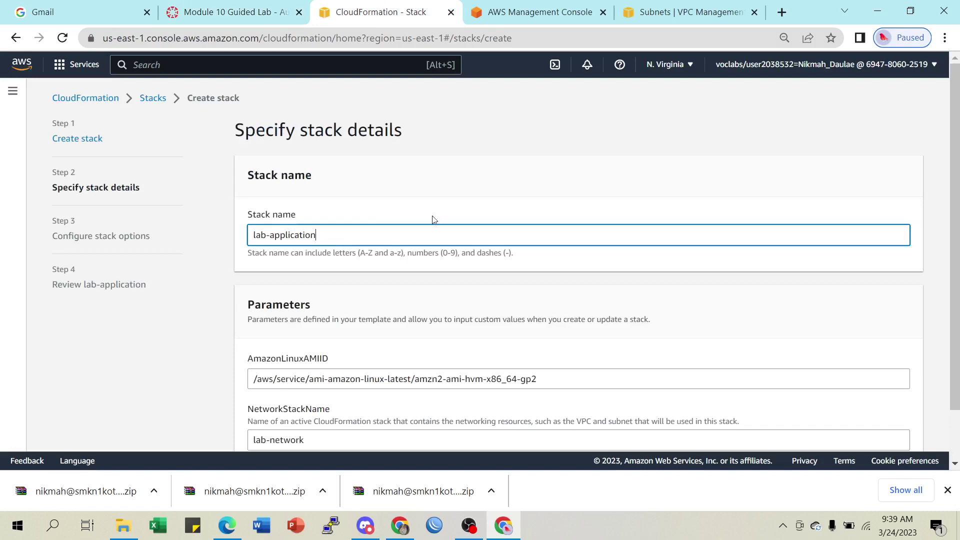
{"action": "scroll", "coordinate": [431, 217], "scroll_direction": "down", "scroll_amount": 1}
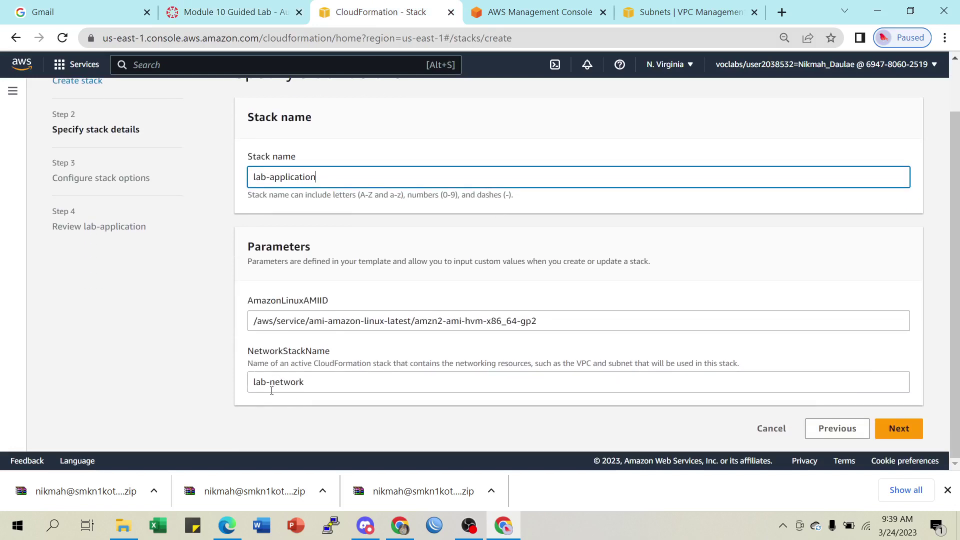
{"action": "left_click", "coordinate": [220, 12]}
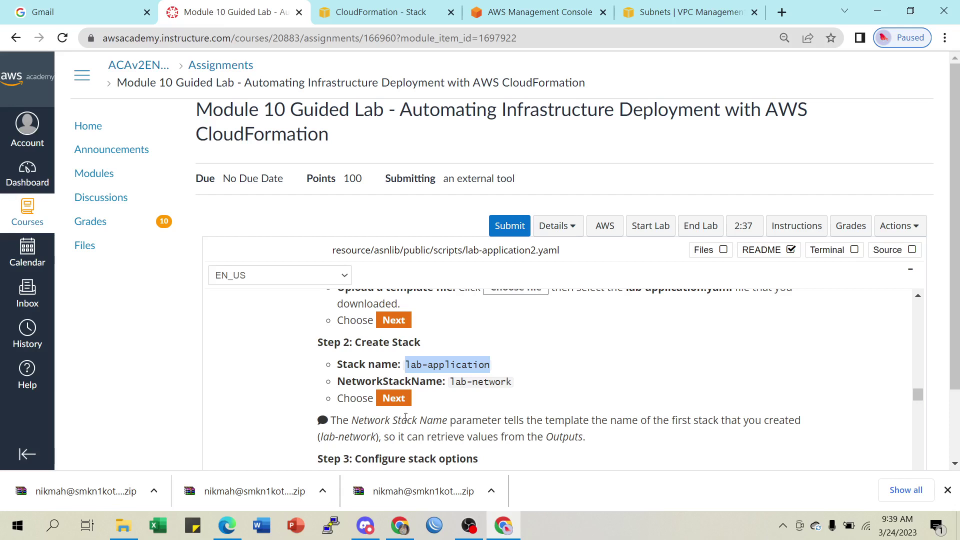
{"action": "left_click", "coordinate": [379, 15]}
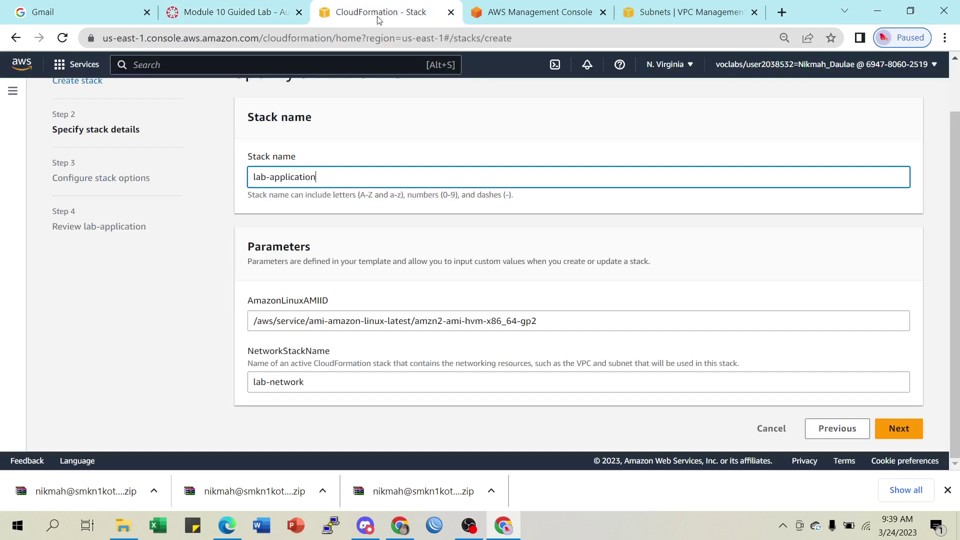
{"action": "left_click", "coordinate": [898, 429]}
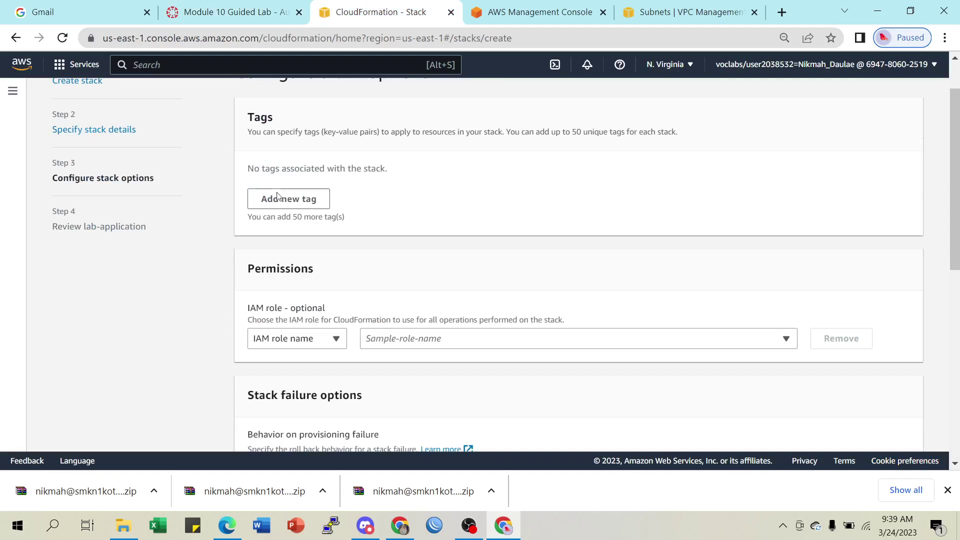
Add a stack tag with the key application, copied from Step 3 of the lab instructions.
{"action": "left_click", "coordinate": [229, 12]}
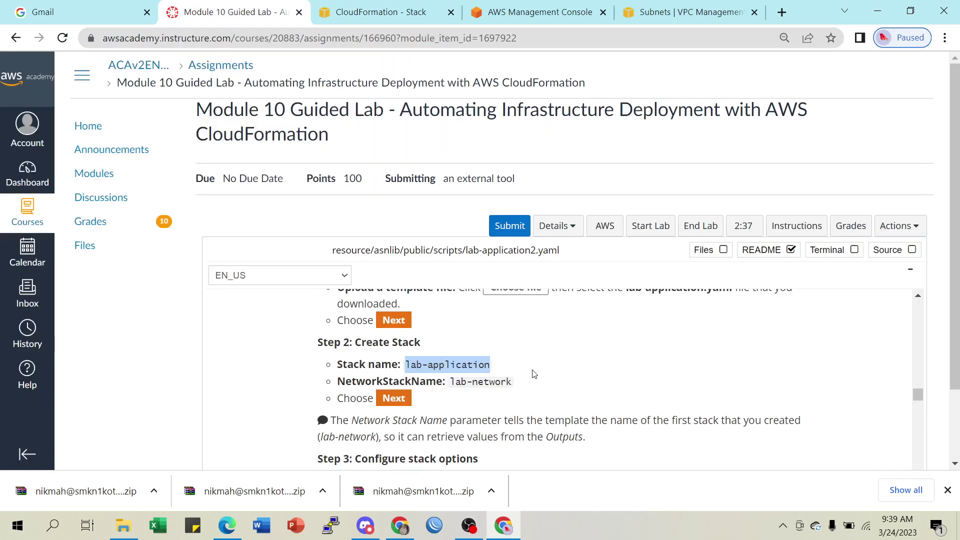
{"action": "scroll", "coordinate": [535, 374], "scroll_direction": "down", "scroll_amount": 3}
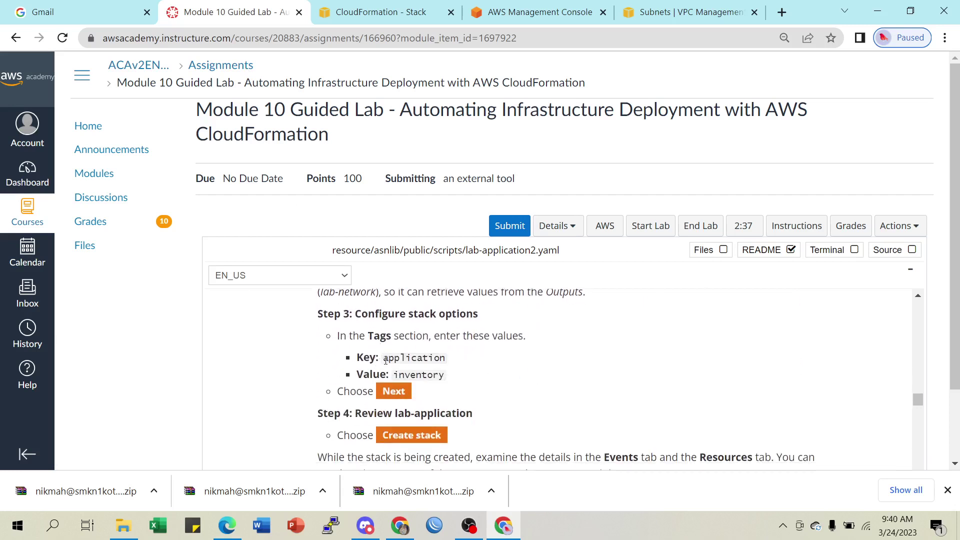
{"action": "left_click_drag", "start_coordinate": [385, 360], "coordinate": [450, 359]}
{"action": "key", "text": "ctrl+c"}
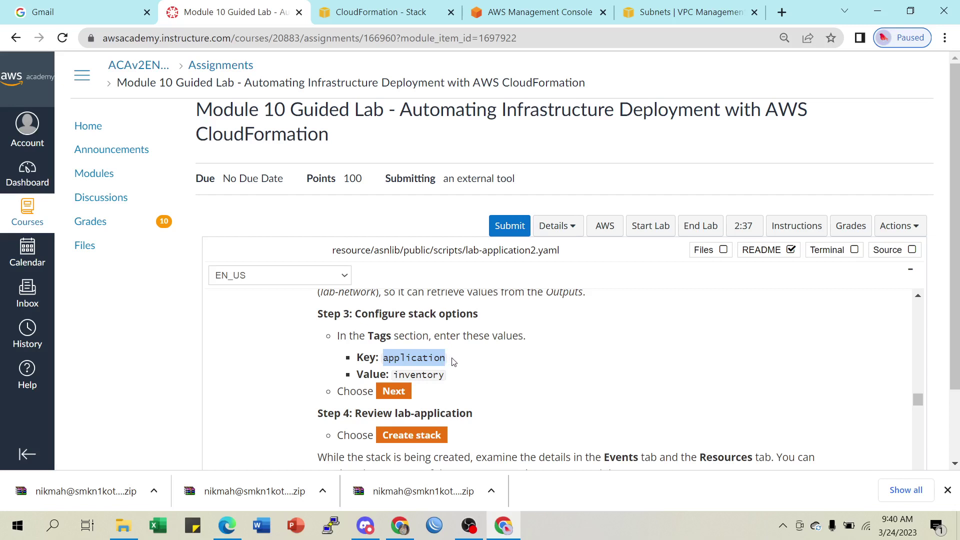
{"action": "left_click", "coordinate": [398, 11]}
{"action": "left_click", "coordinate": [300, 191]}
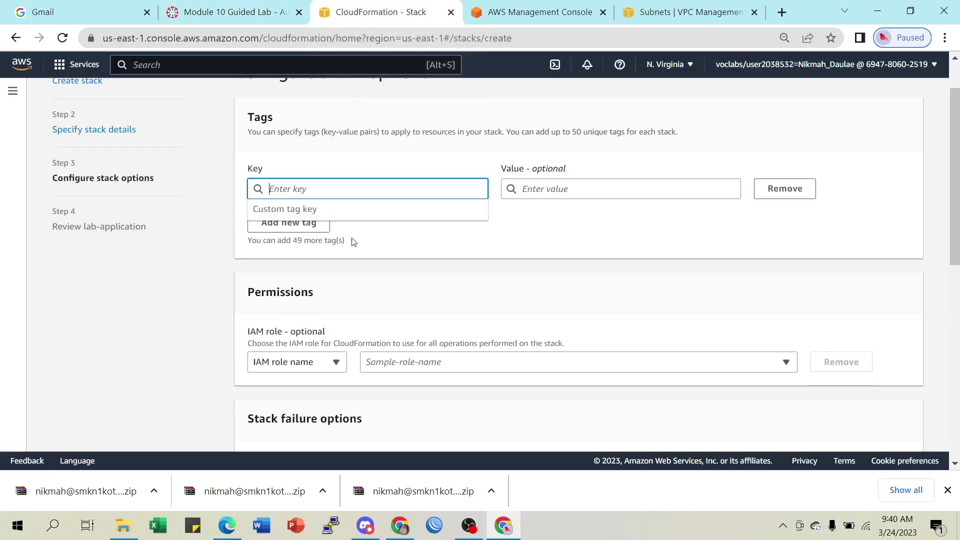
{"action": "key", "text": "ctrl+v"}
Set the application tag's value to inventory, copied from the lab instructions.
{"action": "left_click", "coordinate": [560, 196]}
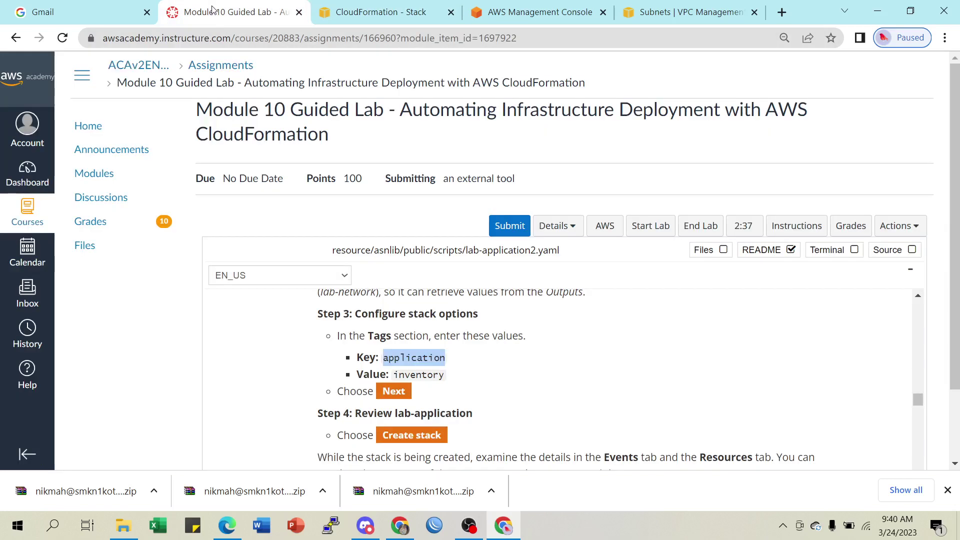
{"action": "left_click", "coordinate": [213, 11]}
{"action": "left_click_drag", "start_coordinate": [394, 378], "coordinate": [448, 379]}
{"action": "key", "text": "ctrl+c"}
{"action": "left_click", "coordinate": [400, 15]}
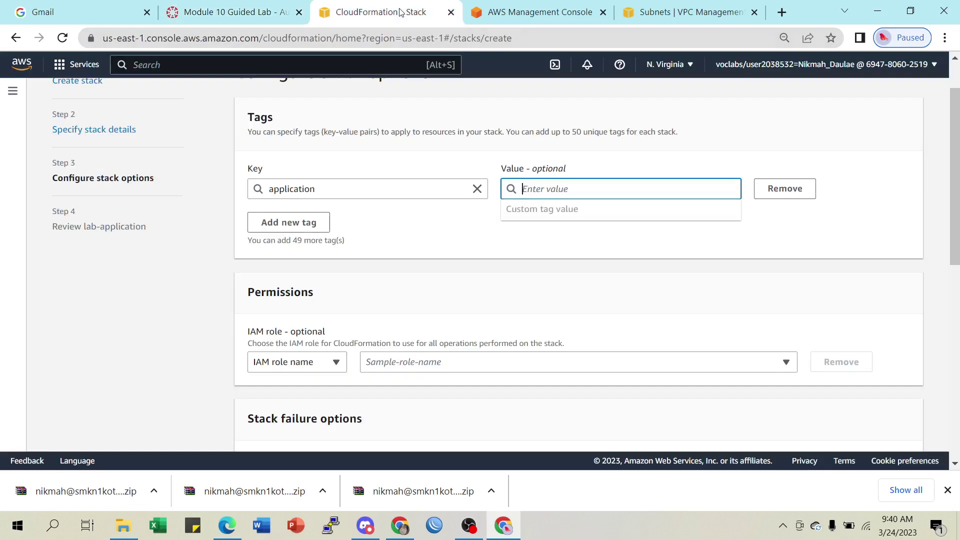
{"action": "key", "text": "ctrl+v"}
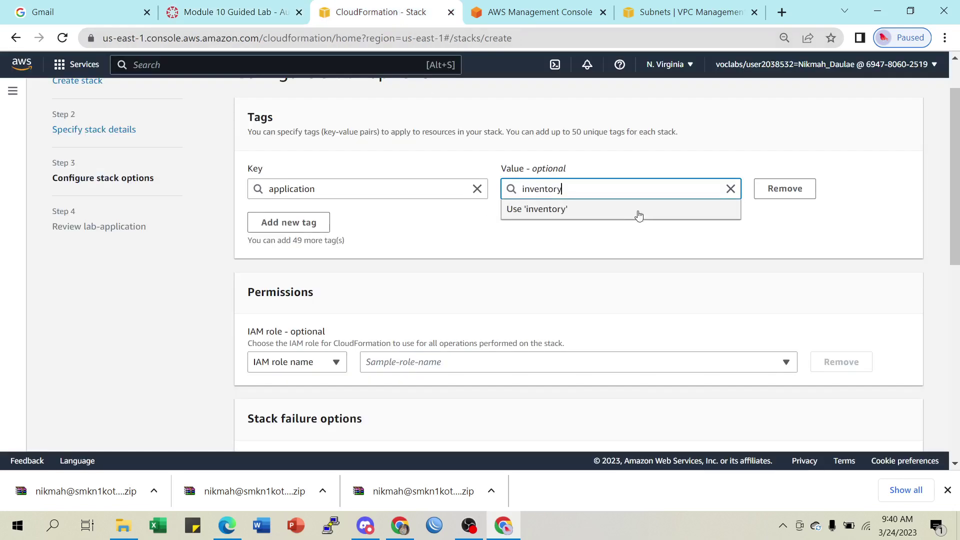
{"action": "left_click", "coordinate": [856, 230]}
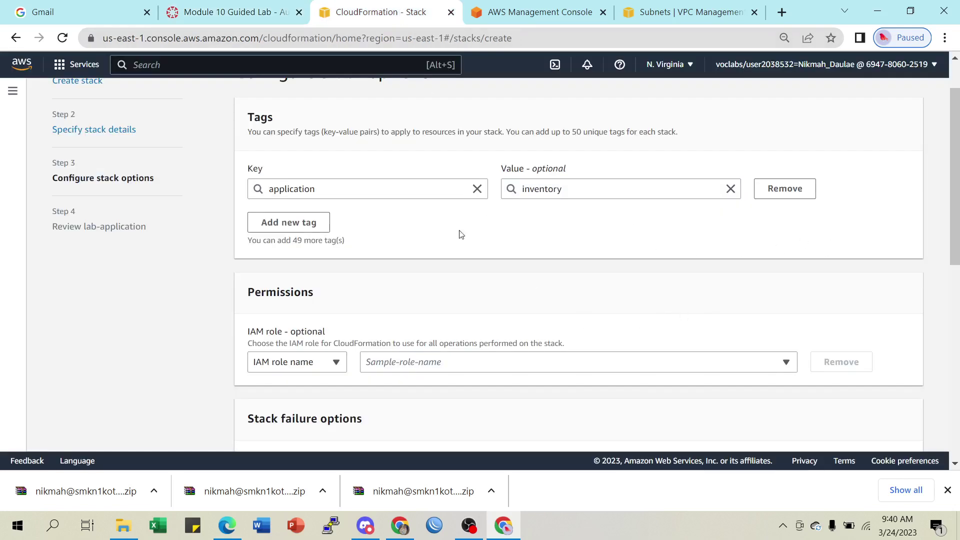
Keep the remaining stack options at their defaults, review the lab-application configuration, and submit the stack for creation.
{"action": "left_click", "coordinate": [222, 12]}
{"action": "scroll", "coordinate": [490, 356], "scroll_direction": "down", "scroll_amount": 1}
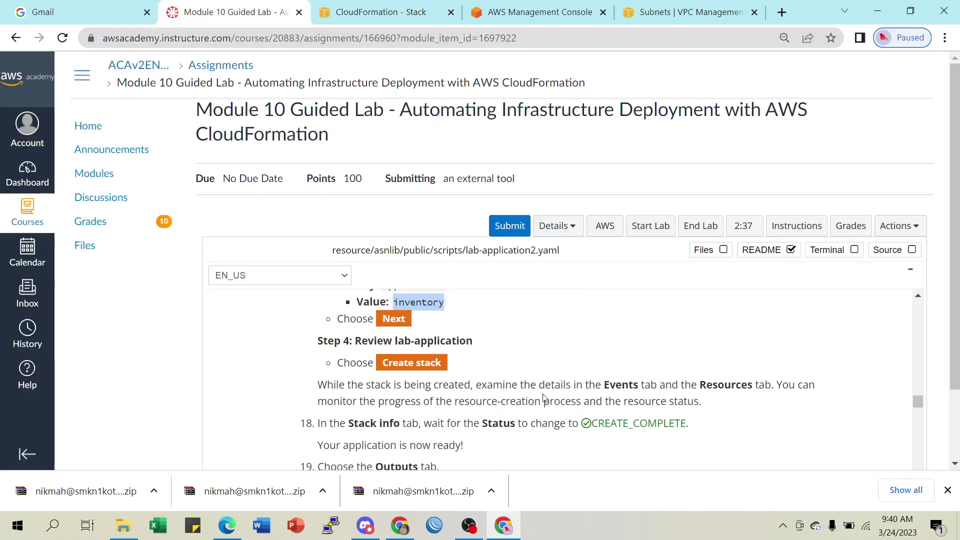
{"action": "left_click", "coordinate": [372, 12]}
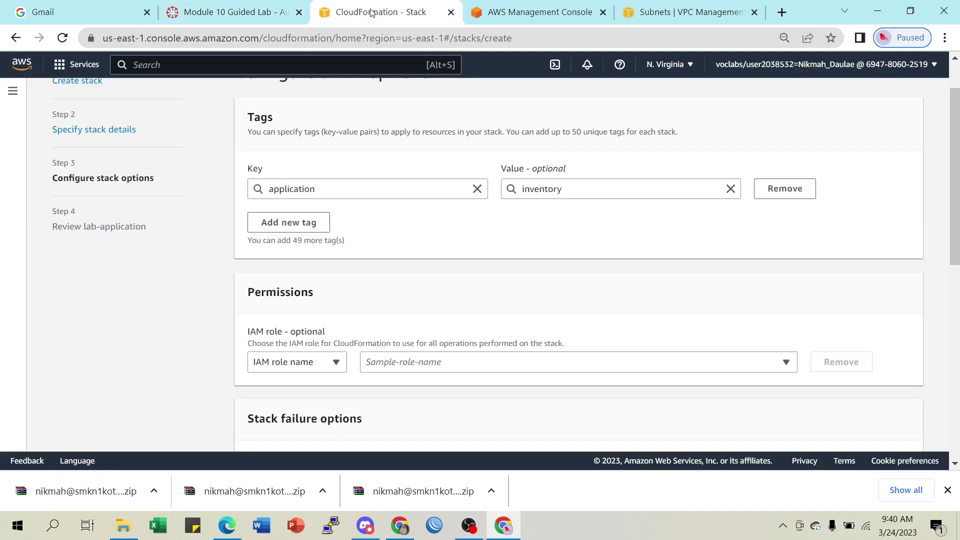
{"action": "scroll", "coordinate": [742, 291], "scroll_direction": "down", "scroll_amount": 9}
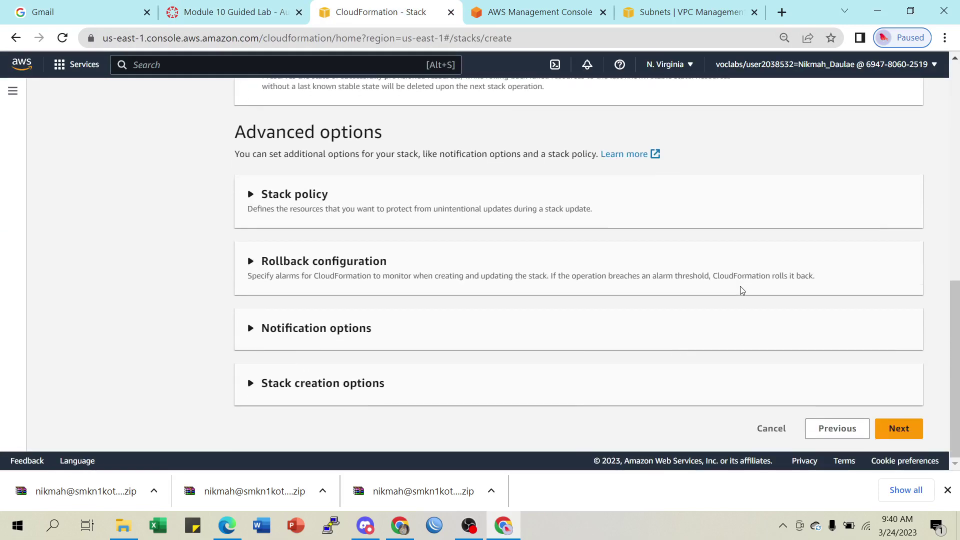
{"action": "left_click", "coordinate": [893, 434]}
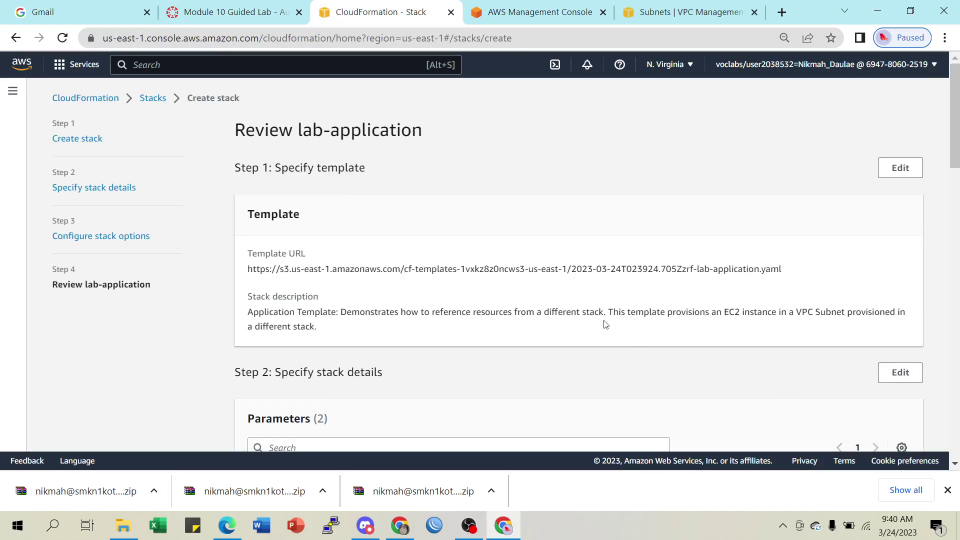
{"action": "scroll", "coordinate": [403, 338], "scroll_direction": "down", "scroll_amount": 8}
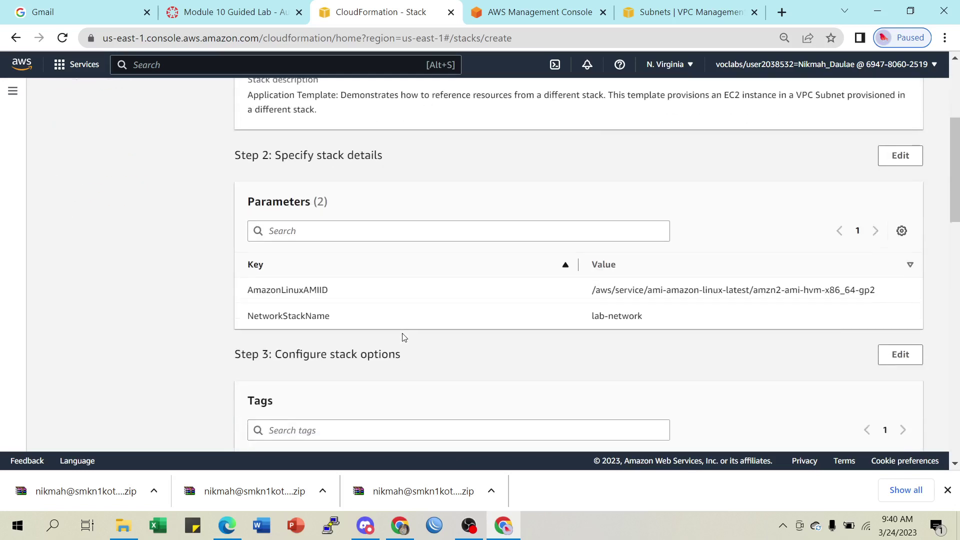
{"action": "scroll", "coordinate": [654, 316], "scroll_direction": "down", "scroll_amount": 12}
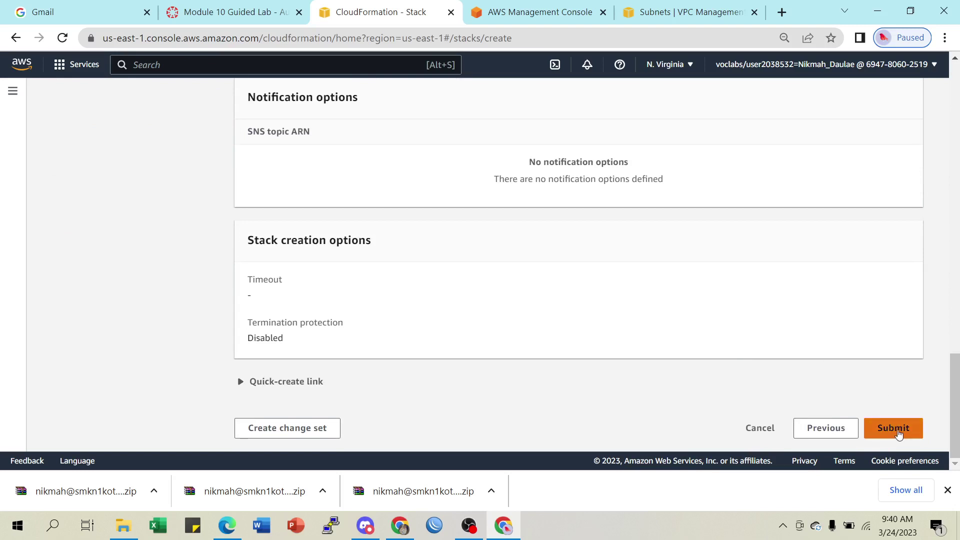
{"action": "left_click", "coordinate": [895, 427]}
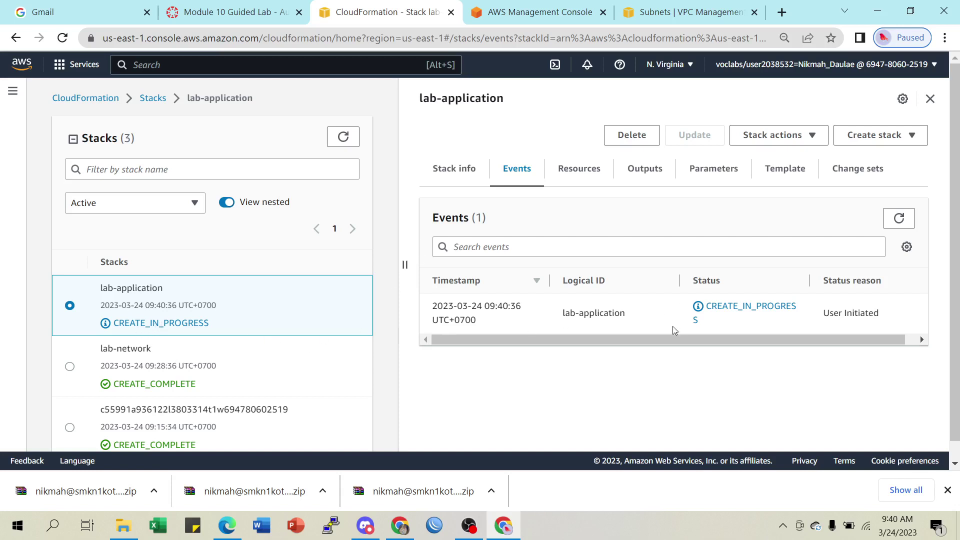
Refresh the lab-application stack's events repeatedly and examine the creation status of its resources.
{"action": "left_click", "coordinate": [899, 220]}
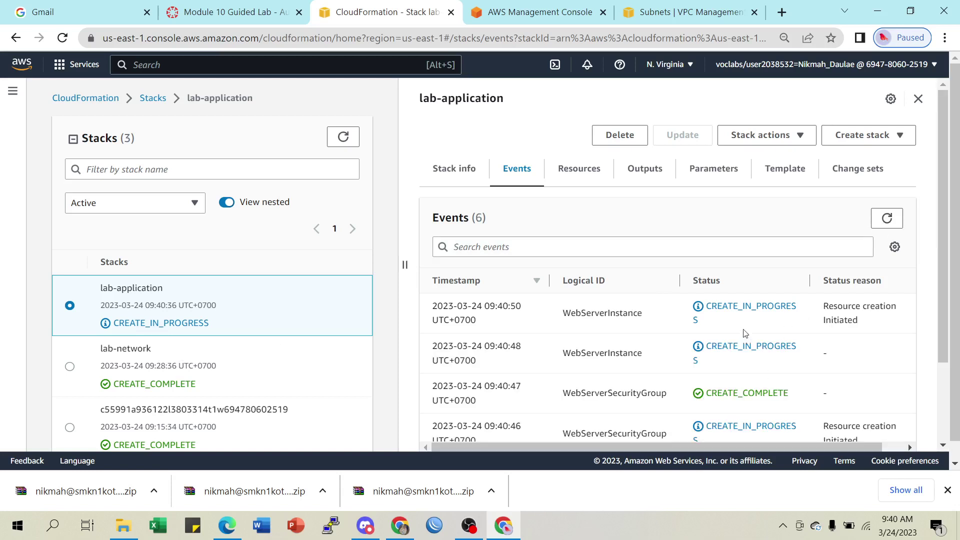
{"action": "scroll", "coordinate": [632, 372], "scroll_direction": "down", "scroll_amount": 1}
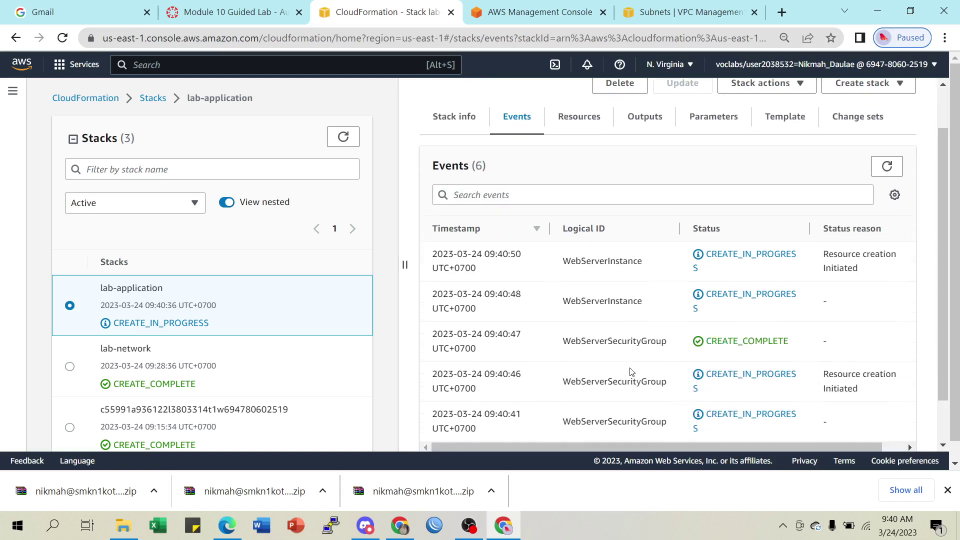
{"action": "scroll", "coordinate": [750, 285], "scroll_direction": "up", "scroll_amount": 1}
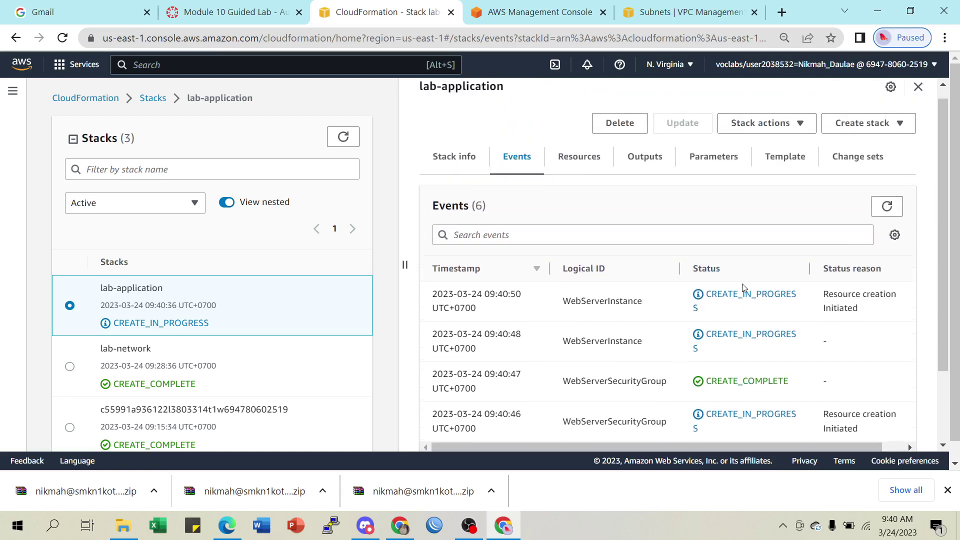
{"action": "left_click", "coordinate": [892, 227]}
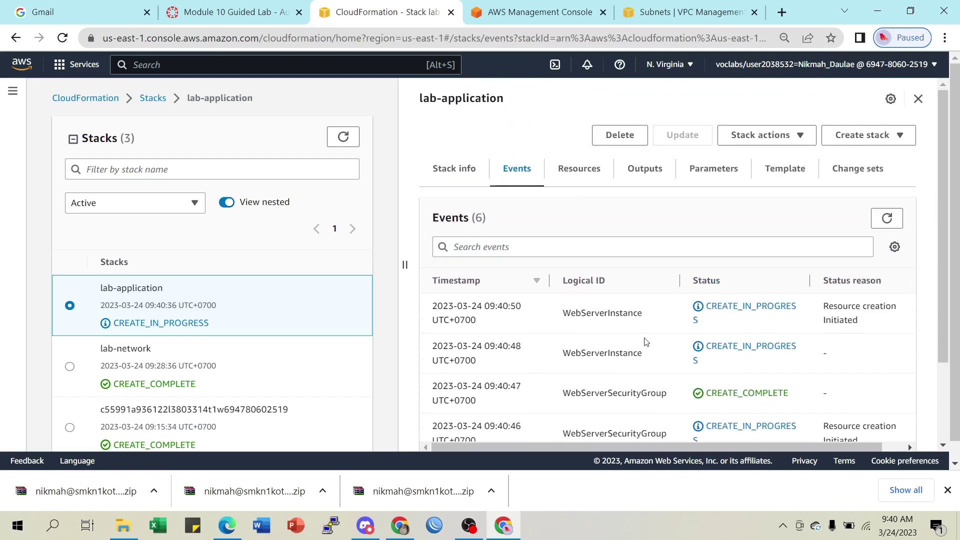
{"action": "left_click", "coordinate": [887, 219]}
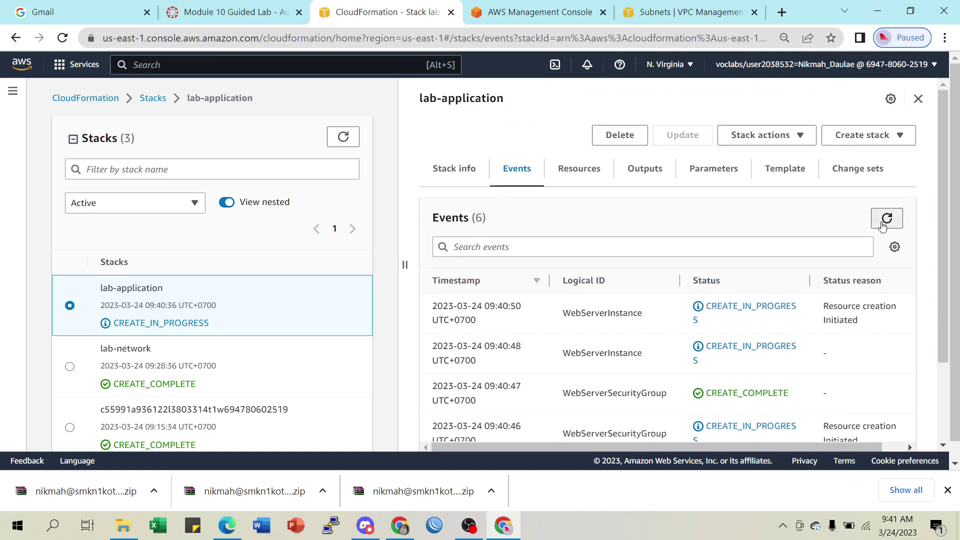
{"action": "scroll", "coordinate": [615, 330], "scroll_direction": "down", "scroll_amount": 1}
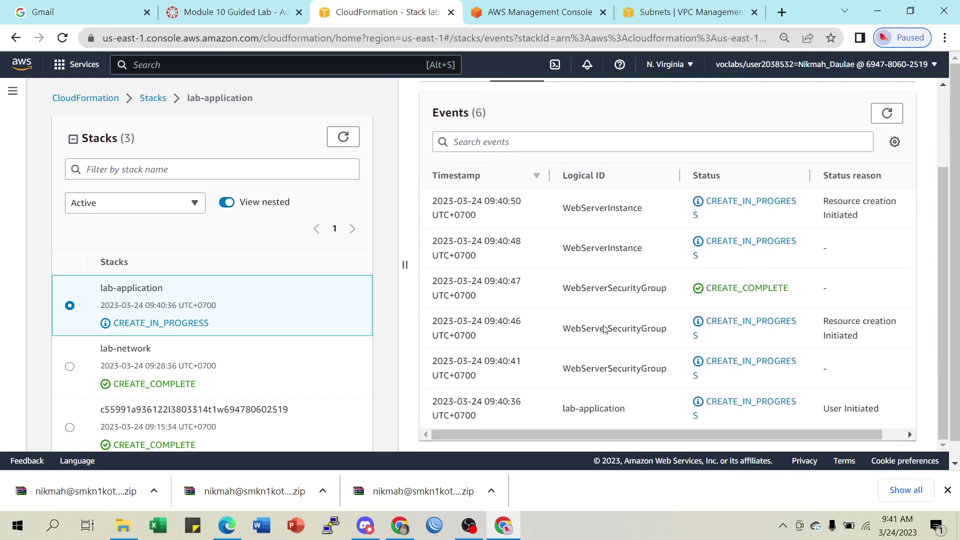
{"action": "scroll", "coordinate": [618, 342], "scroll_direction": "up", "scroll_amount": 1}
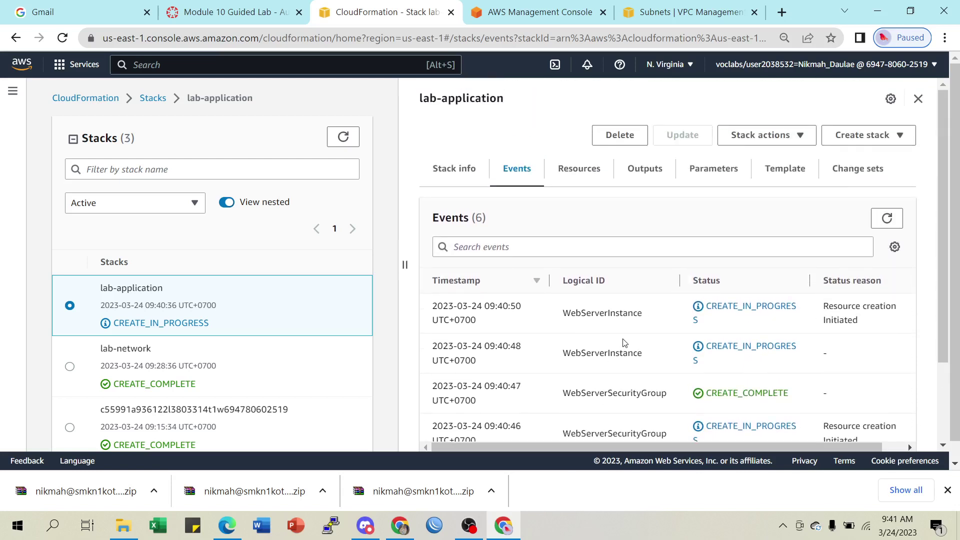
{"action": "left_click", "coordinate": [887, 218]}
{"action": "left_click", "coordinate": [887, 219]}
Switch to the lab instructions and read steps 18 to 20 plus the explanation of how lab-application references the lab-network template.
{"action": "left_click", "coordinate": [237, 14]}
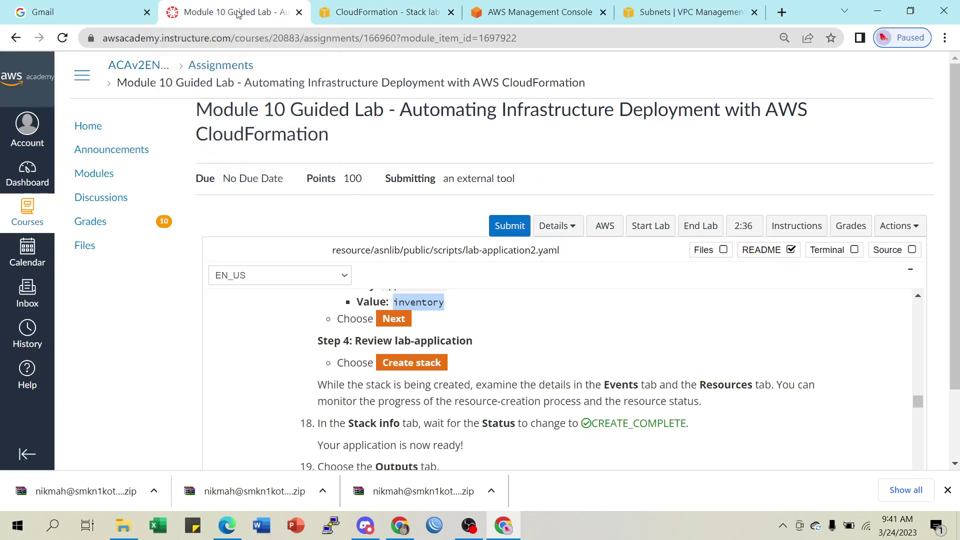
{"action": "scroll", "coordinate": [640, 330], "scroll_direction": "down", "scroll_amount": 2}
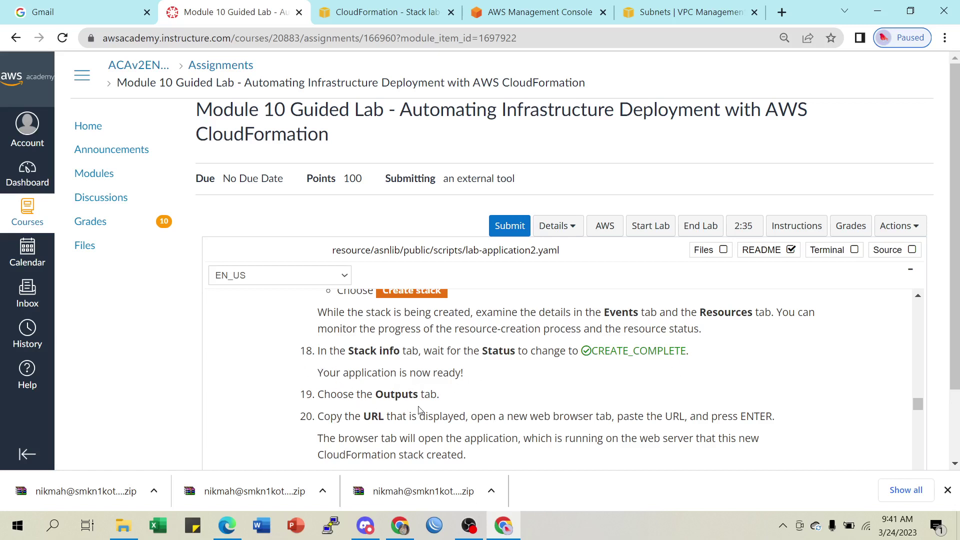
{"action": "scroll", "coordinate": [419, 410], "scroll_direction": "down", "scroll_amount": 2}
{"action": "scroll", "coordinate": [450, 412], "scroll_direction": "up", "scroll_amount": 2}
{"action": "scroll", "coordinate": [450, 413], "scroll_direction": "down", "scroll_amount": 2}
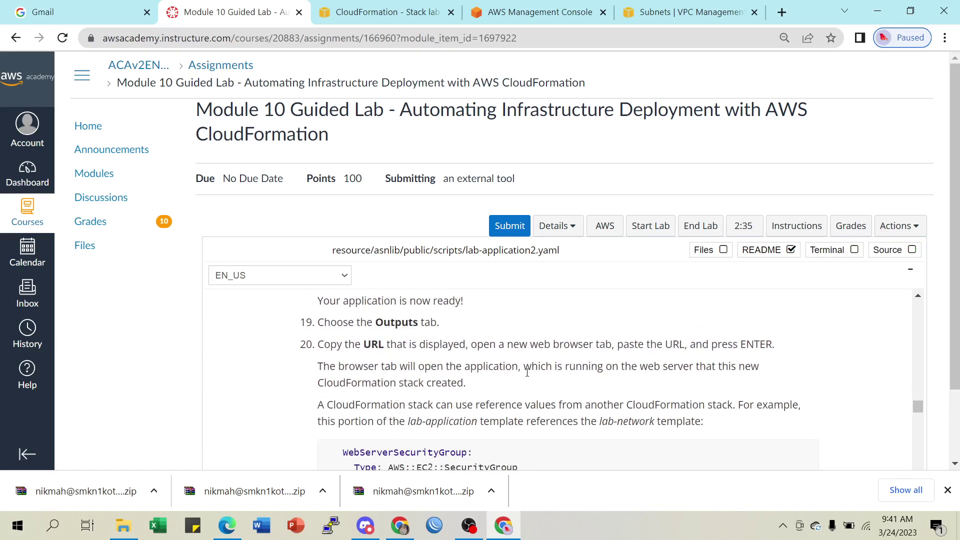
{"action": "scroll", "coordinate": [527, 373], "scroll_direction": "down", "scroll_amount": 4}
{"action": "scroll", "coordinate": [525, 375], "scroll_direction": "up", "scroll_amount": 3}
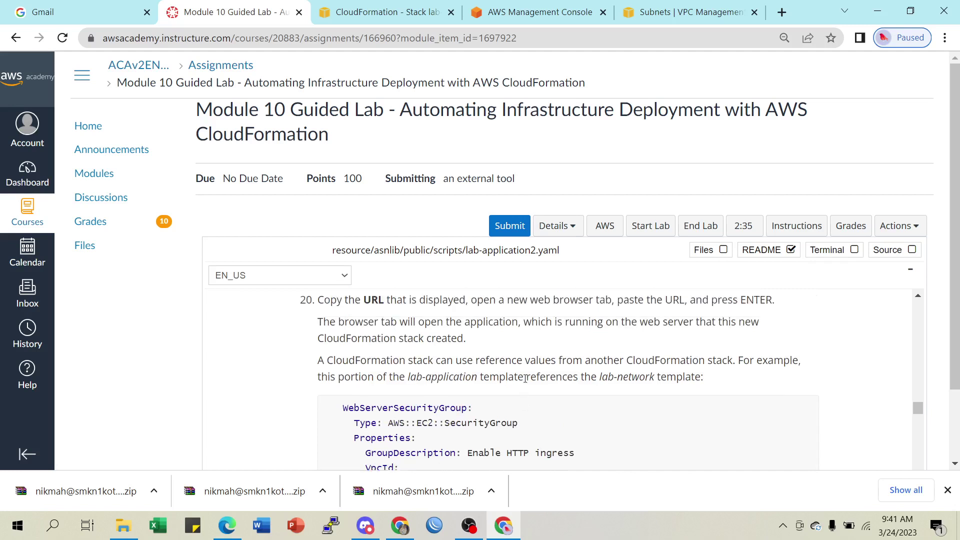
{"action": "scroll", "coordinate": [525, 378], "scroll_direction": "down", "scroll_amount": 1}
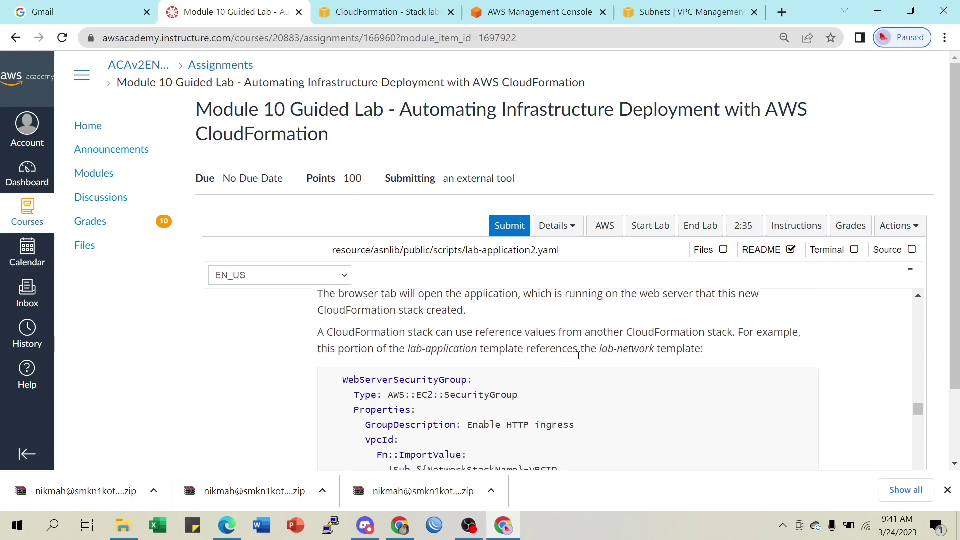
{"action": "scroll", "coordinate": [501, 391], "scroll_direction": "down", "scroll_amount": 2}
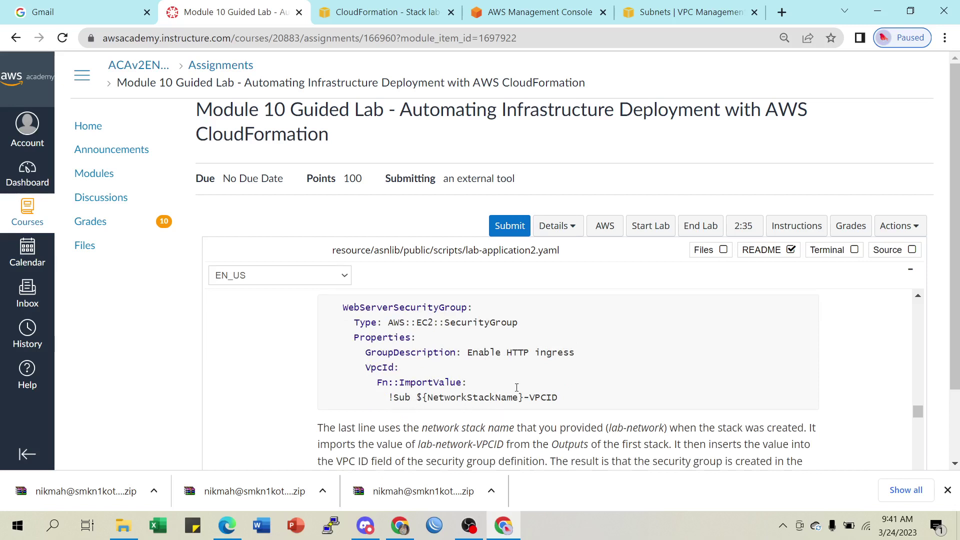
{"action": "scroll", "coordinate": [517, 388], "scroll_direction": "up", "scroll_amount": 4}
{"action": "scroll", "coordinate": [517, 387], "scroll_direction": "down", "scroll_amount": 1}
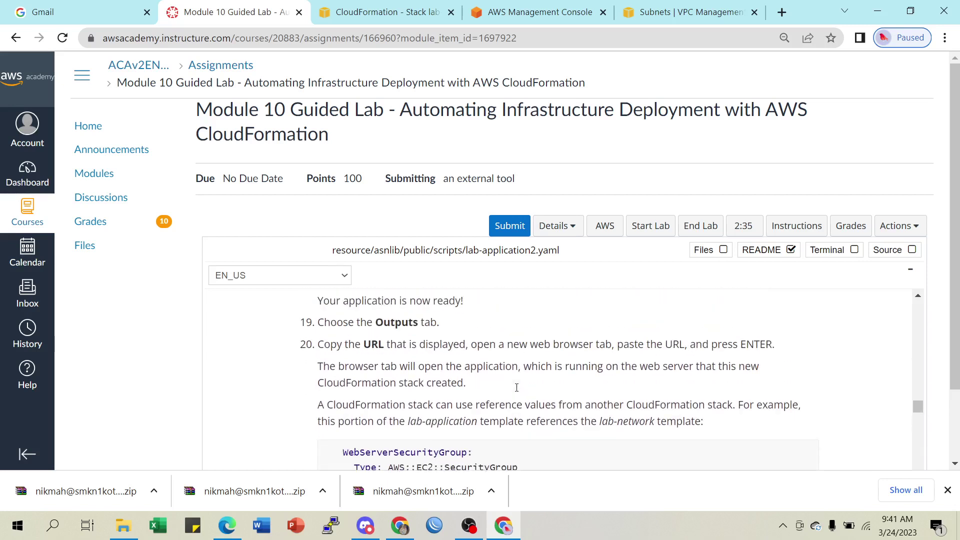
{"action": "scroll", "coordinate": [516, 391], "scroll_direction": "up", "scroll_amount": 1}
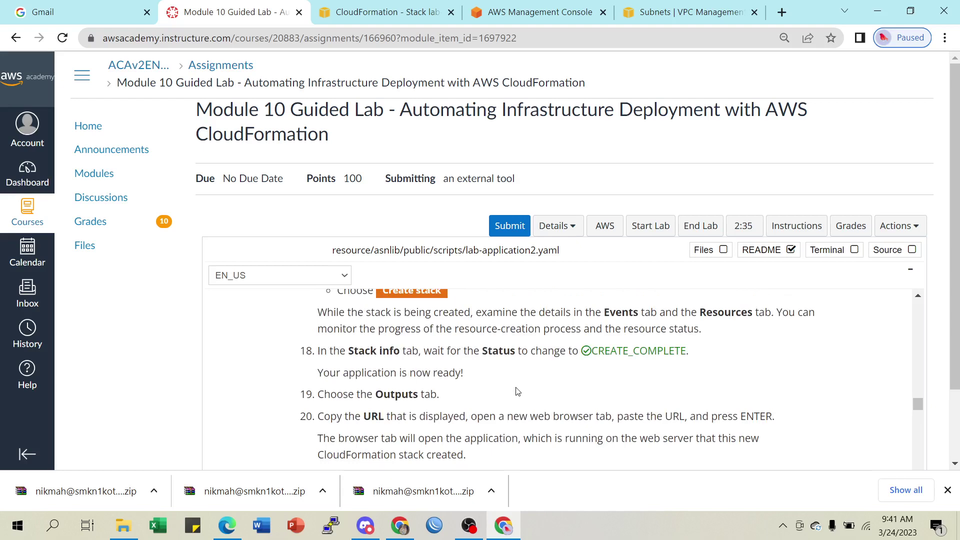
Return to CloudFormation, refresh the lab-application stack's events, and check the creation status in its stack overview.
{"action": "left_click", "coordinate": [380, 12]}
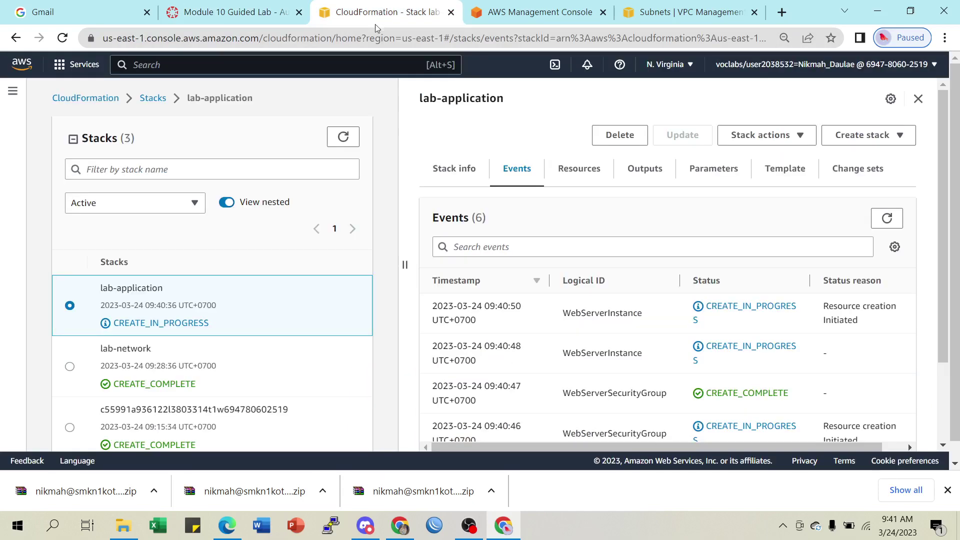
{"action": "left_click", "coordinate": [886, 220]}
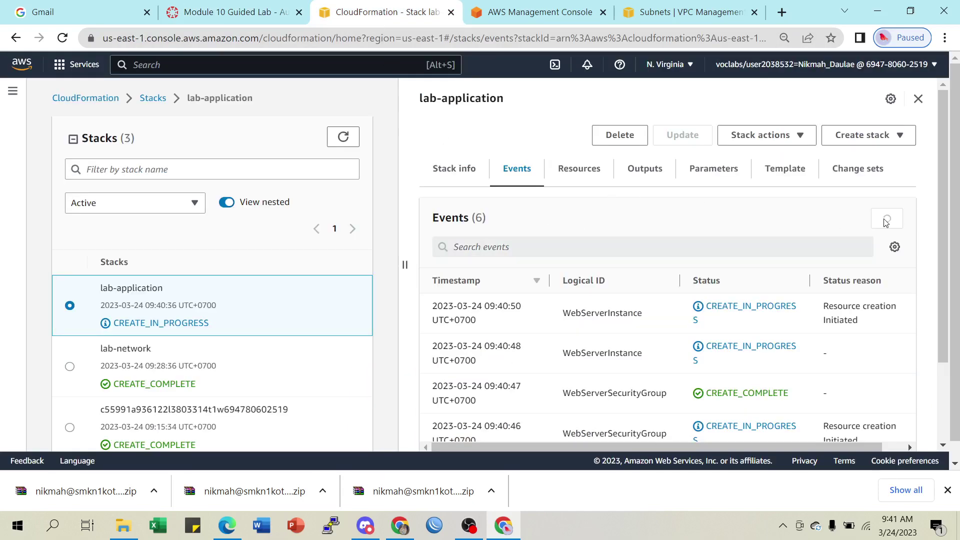
{"action": "left_click", "coordinate": [886, 220]}
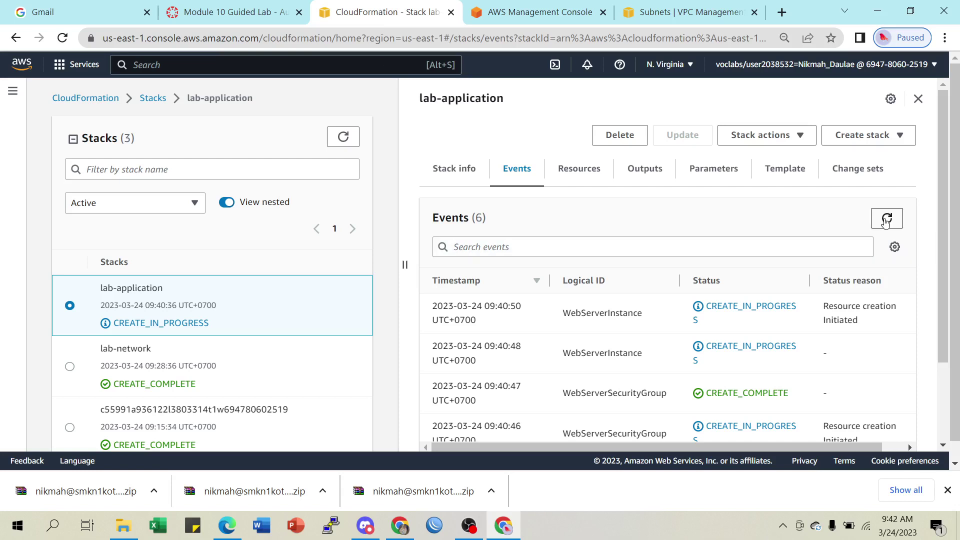
{"action": "left_click", "coordinate": [444, 170]}
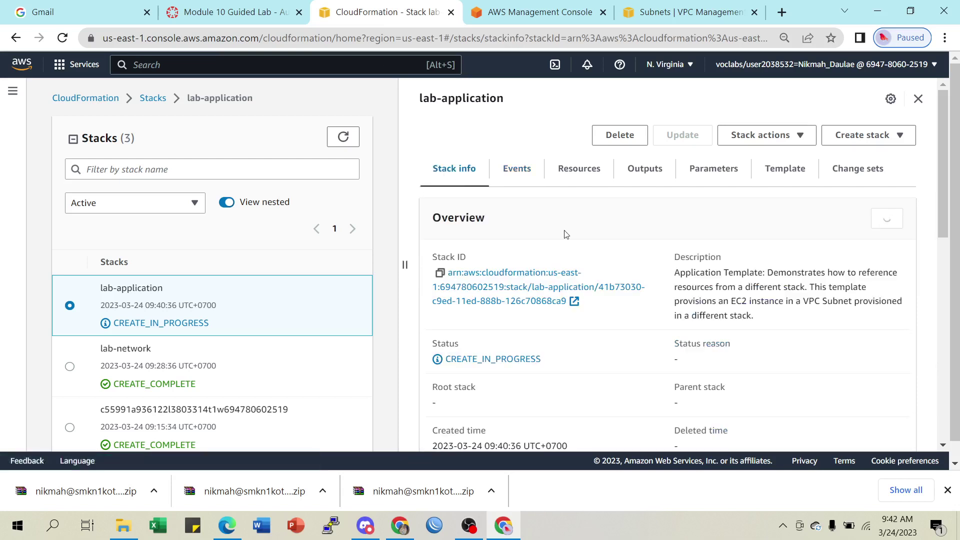
{"action": "scroll", "coordinate": [486, 307], "scroll_direction": "down", "scroll_amount": 2}
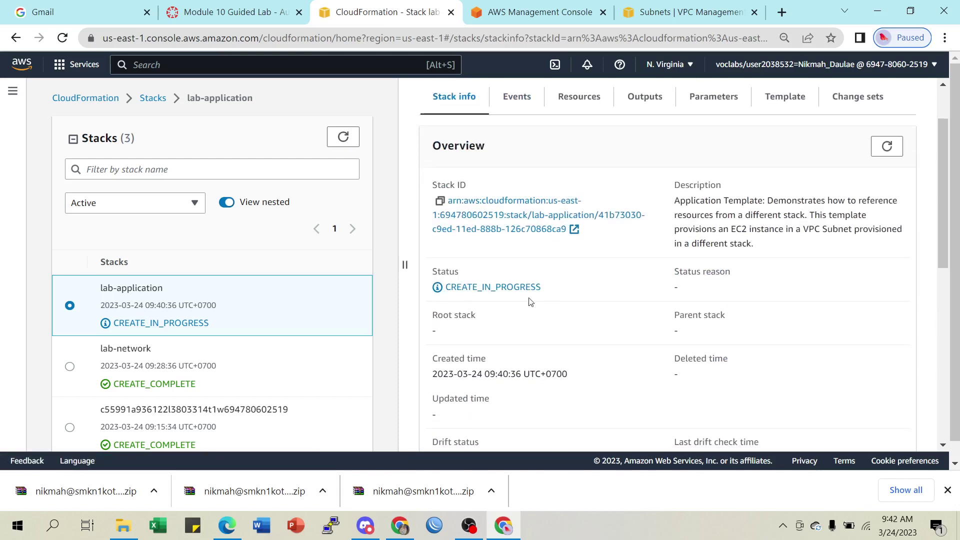
{"action": "scroll", "coordinate": [562, 274], "scroll_direction": "up", "scroll_amount": 1}
{"action": "scroll", "coordinate": [563, 274], "scroll_direction": "up", "scroll_amount": 2}
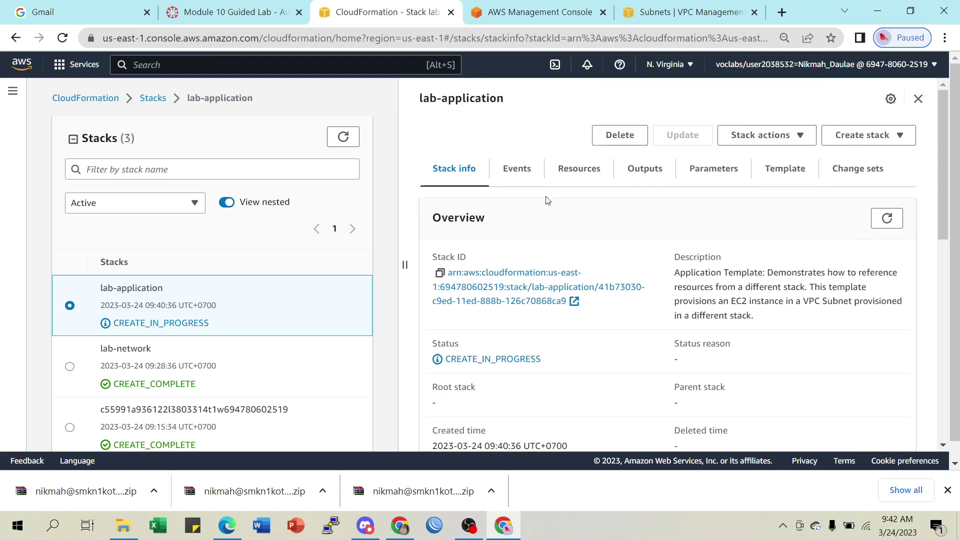
Review the lab-application stack's resources, outputs, parameters, template and change sets.
{"action": "left_click", "coordinate": [573, 172]}
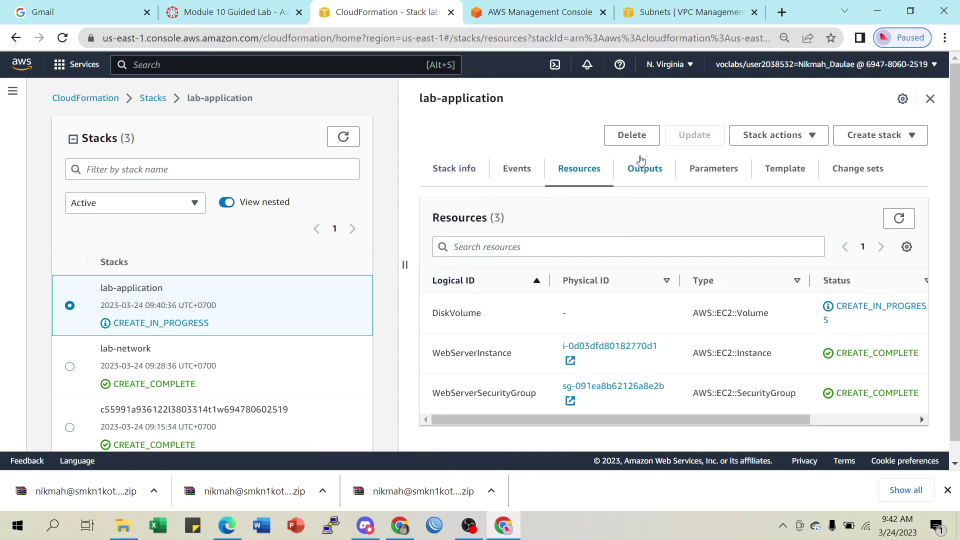
{"action": "left_click", "coordinate": [645, 172]}
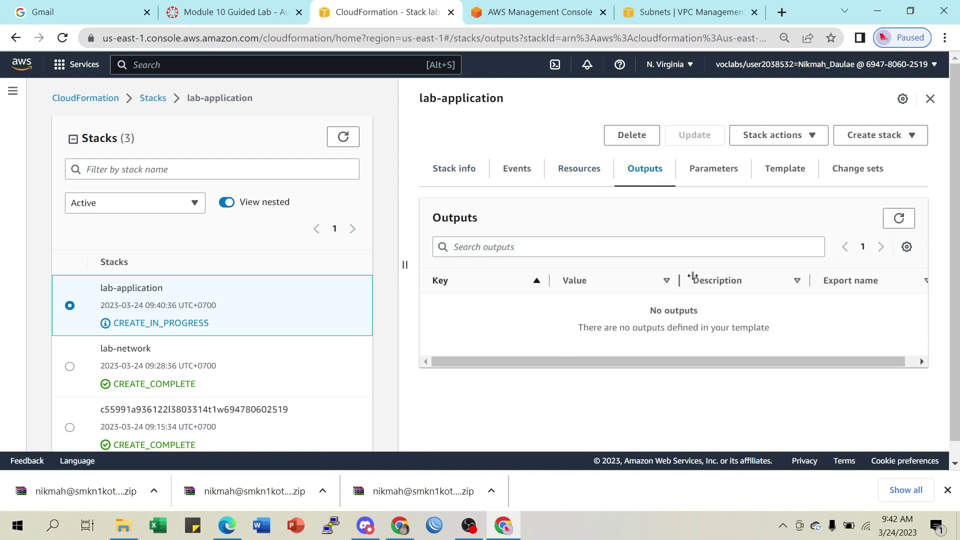
{"action": "left_click", "coordinate": [712, 169]}
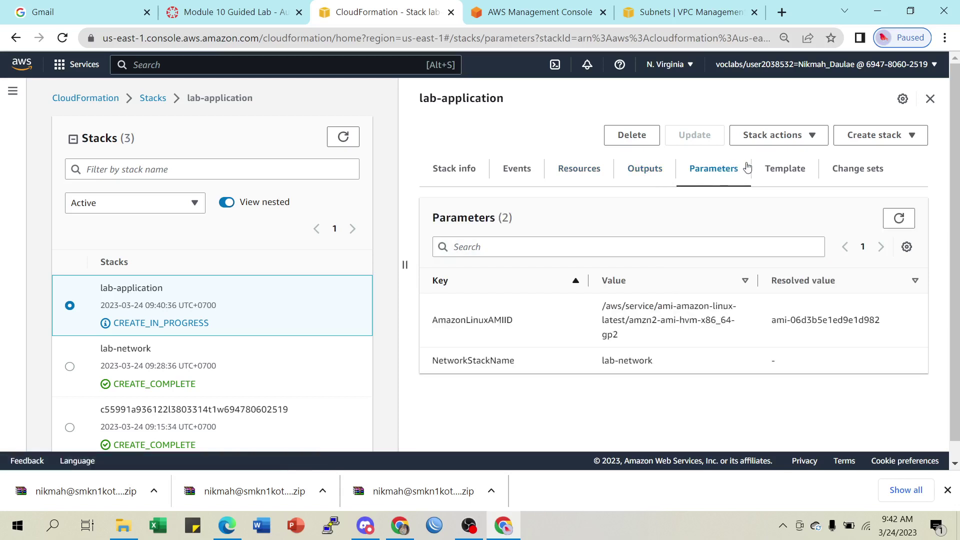
{"action": "left_click", "coordinate": [784, 177]}
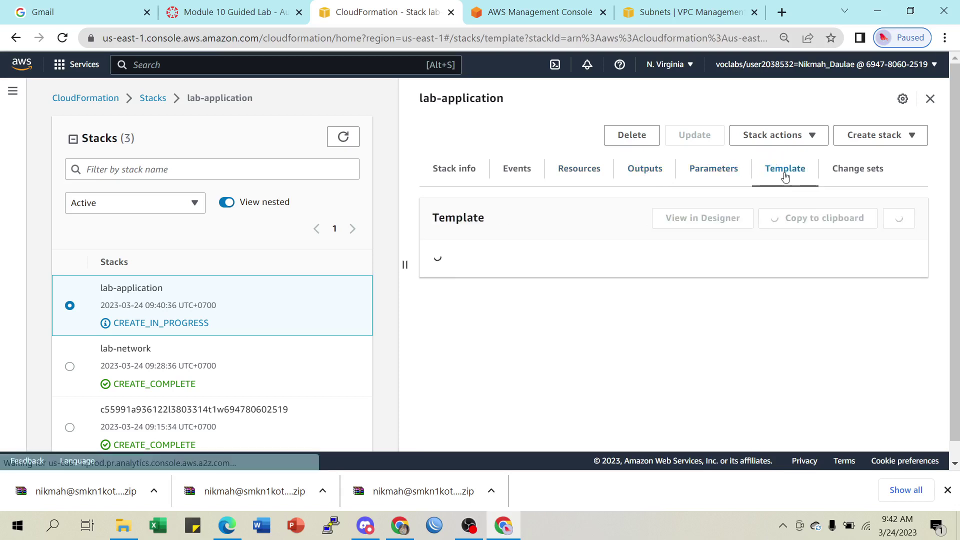
{"action": "left_click", "coordinate": [855, 172]}
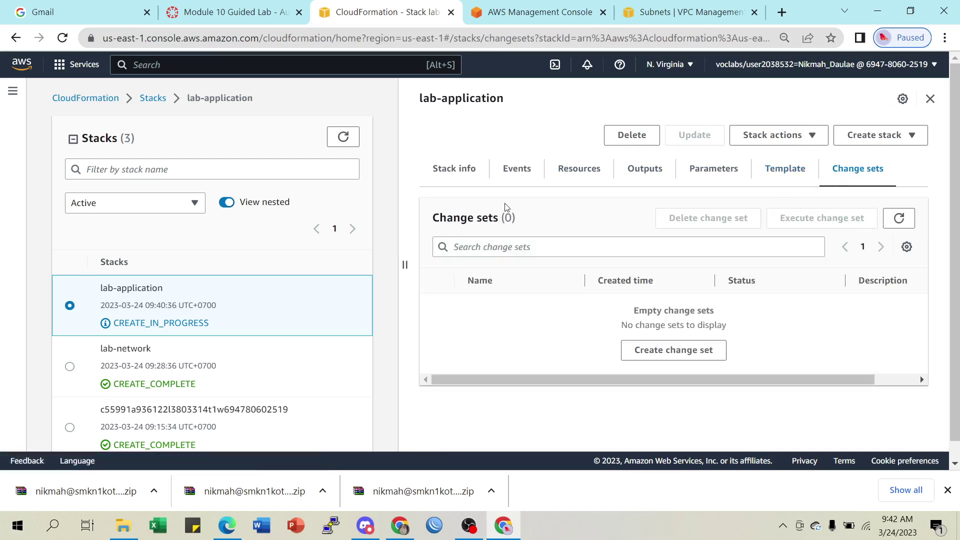
Refresh the lab-application overview, compare its status with step 18 of the lab instructions, and recheck the stack's outputs.
{"action": "left_click", "coordinate": [447, 178]}
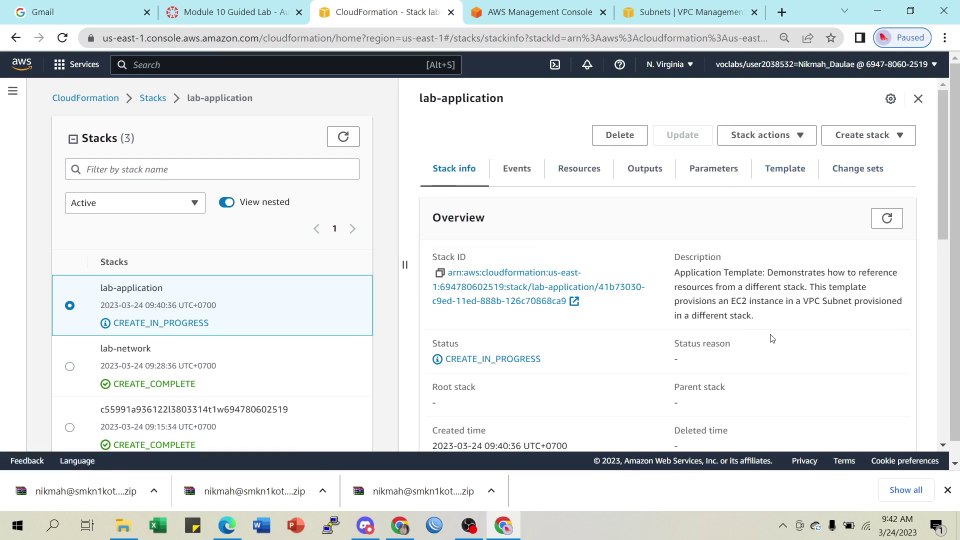
{"action": "left_click", "coordinate": [885, 218]}
{"action": "left_click", "coordinate": [238, 16]}
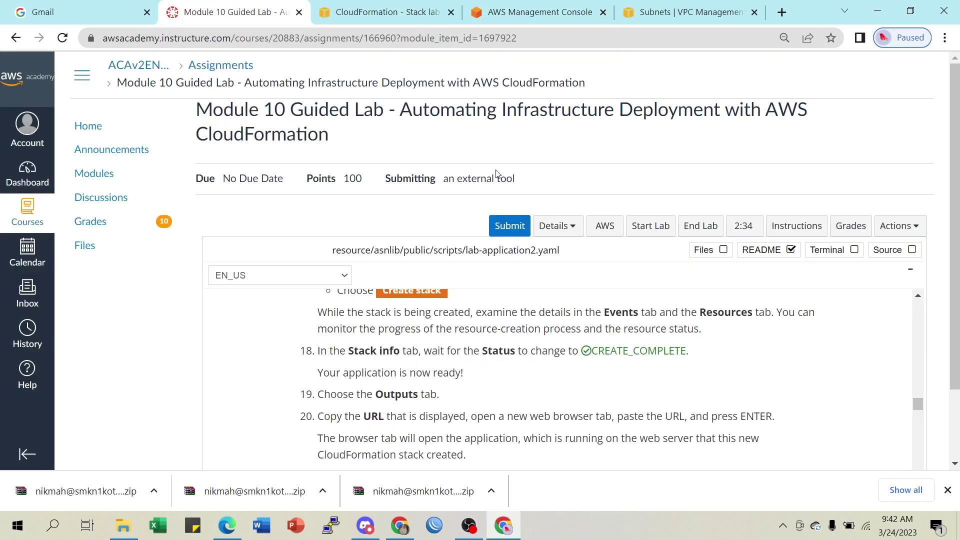
{"action": "left_click", "coordinate": [433, 5]}
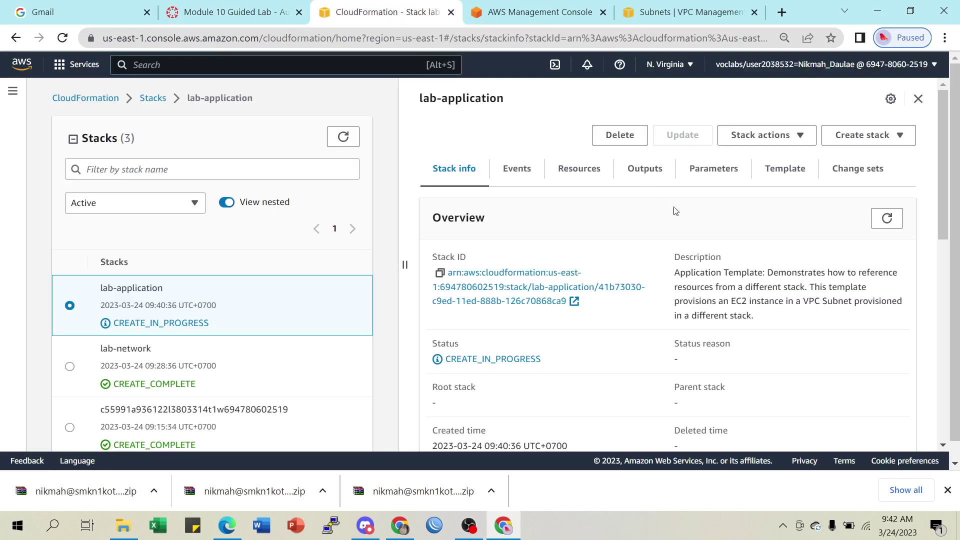
{"action": "left_click", "coordinate": [645, 170]}
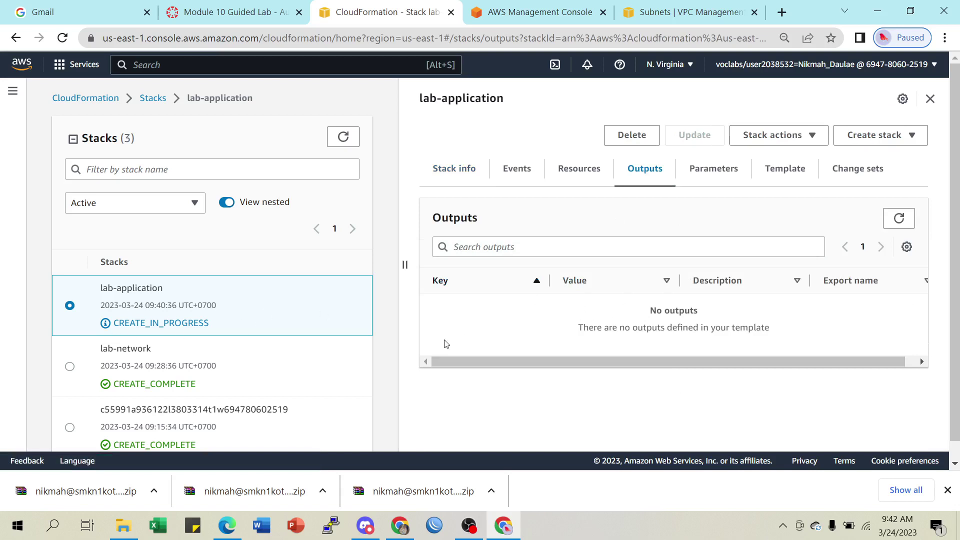
Read in the lab instructions how lab-application imports the VPC ID and subnet ID from lab-network, up to the start of Task 3.
{"action": "left_click", "coordinate": [249, 14]}
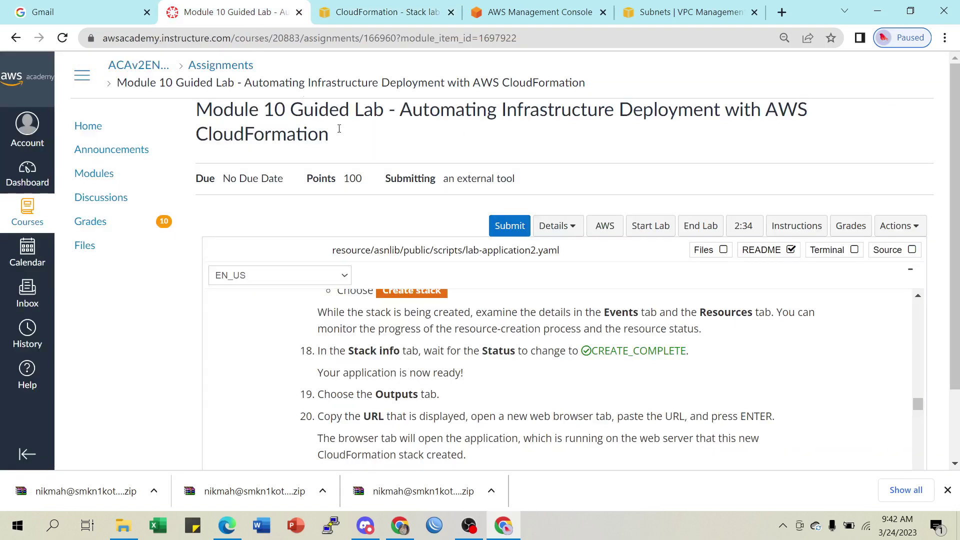
{"action": "scroll", "coordinate": [506, 382], "scroll_direction": "down", "scroll_amount": 1}
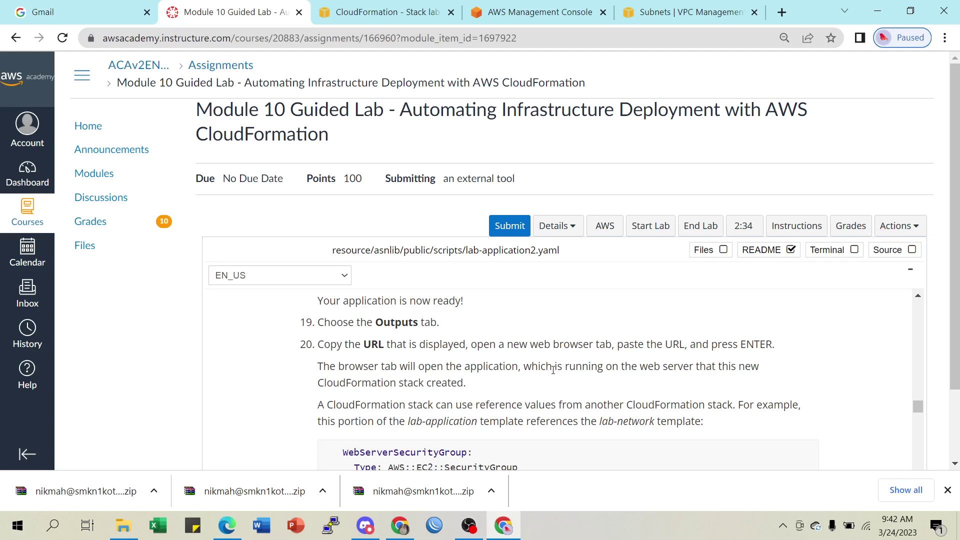
{"action": "scroll", "coordinate": [553, 369], "scroll_direction": "down", "scroll_amount": 3}
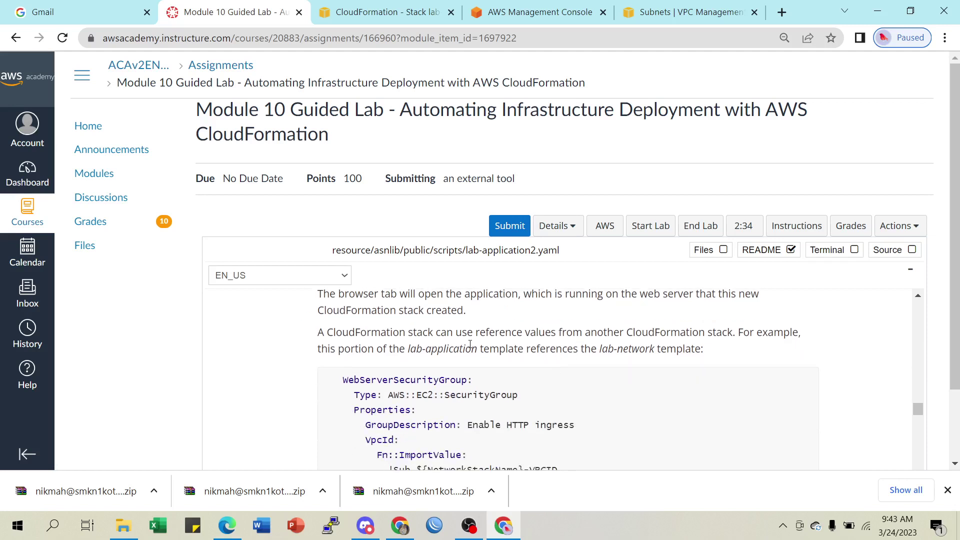
{"action": "scroll", "coordinate": [510, 369], "scroll_direction": "down", "scroll_amount": 3}
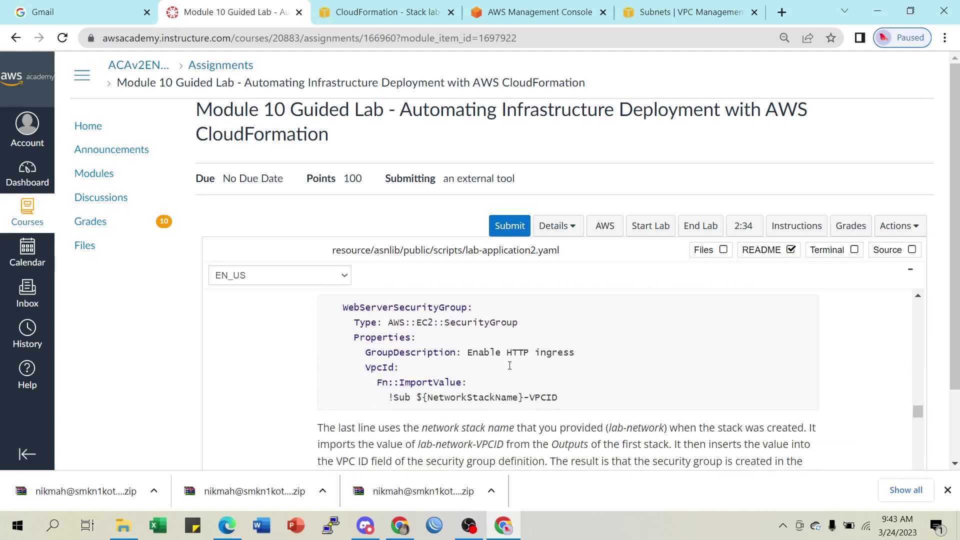
{"action": "scroll", "coordinate": [510, 365], "scroll_direction": "down", "scroll_amount": 6}
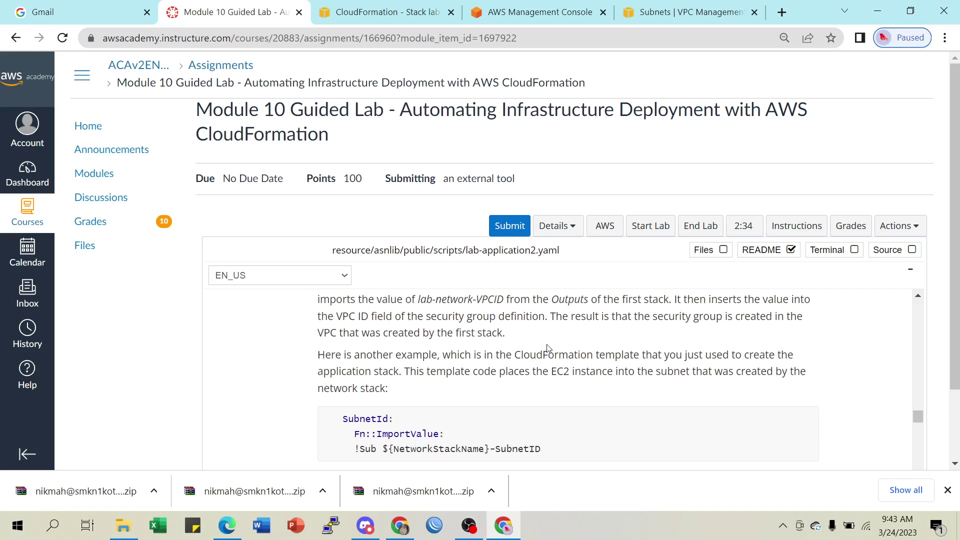
{"action": "scroll", "coordinate": [528, 379], "scroll_direction": "down", "scroll_amount": 2}
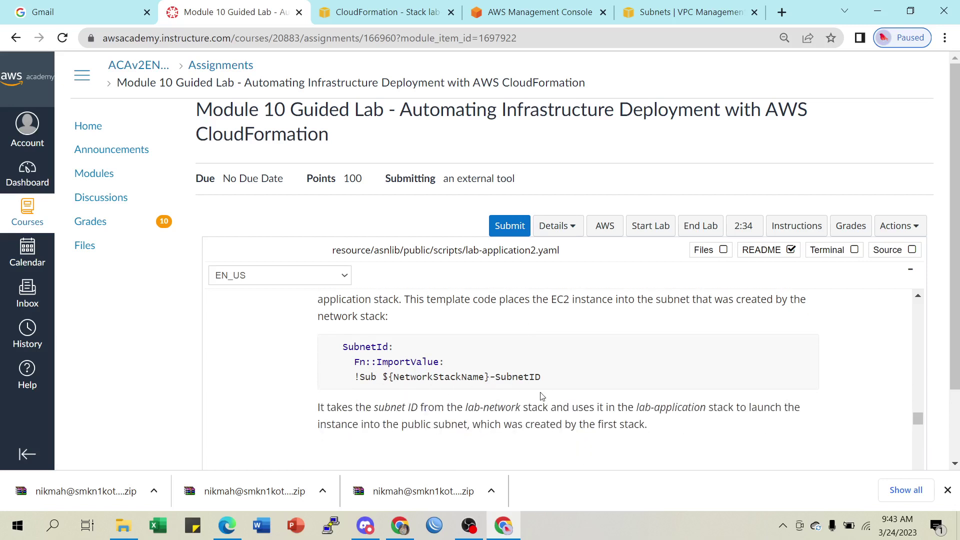
{"action": "left_click_drag", "start_coordinate": [566, 374], "coordinate": [323, 362]}
{"action": "scroll", "coordinate": [518, 379], "scroll_direction": "down", "scroll_amount": 2}
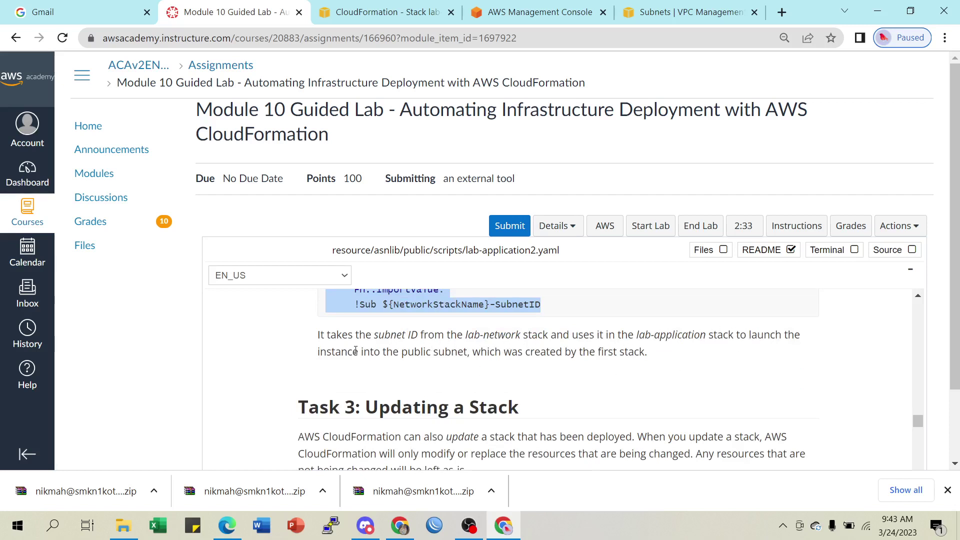
{"action": "left_click_drag", "start_coordinate": [432, 352], "coordinate": [487, 363]}
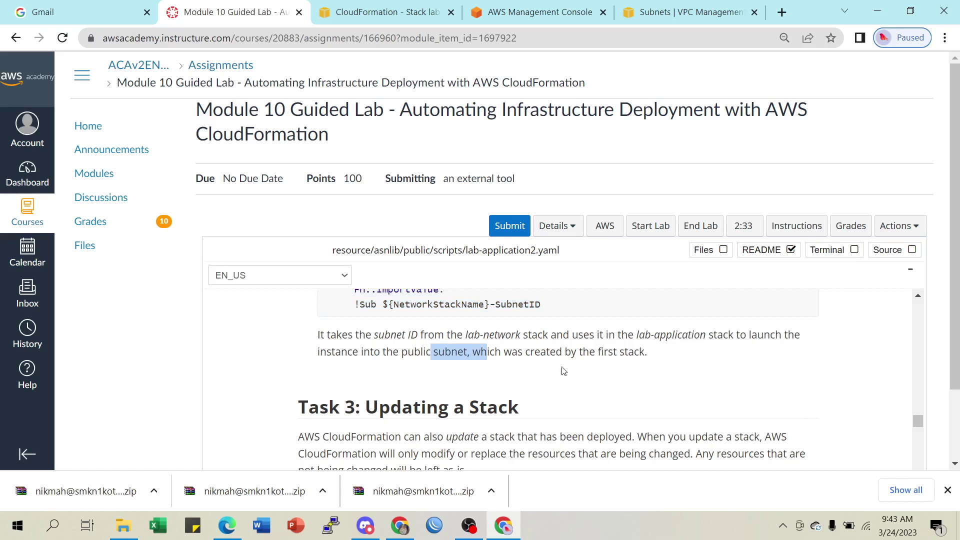
{"action": "left_click", "coordinate": [572, 353]}
{"action": "left_click_drag", "start_coordinate": [572, 352], "coordinate": [649, 354]}
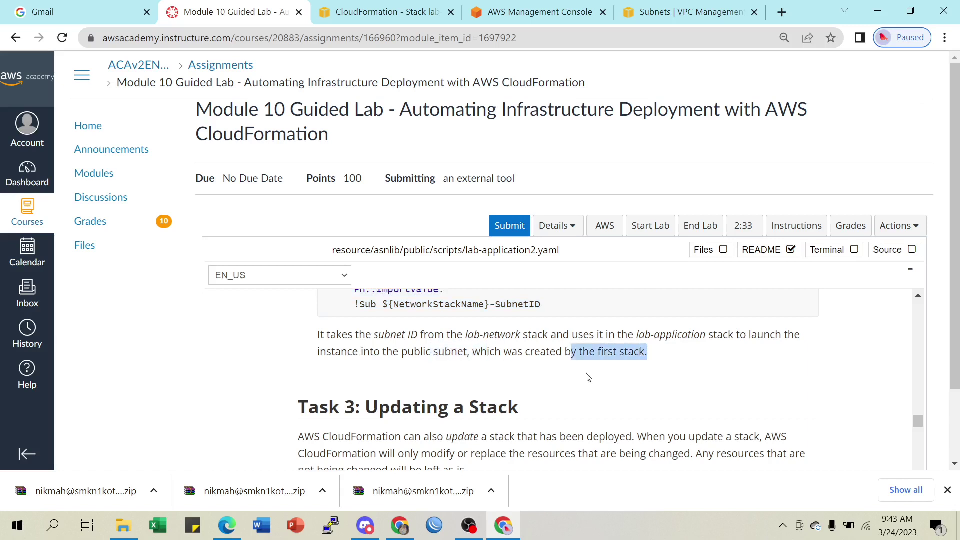
{"action": "scroll", "coordinate": [726, 339], "scroll_direction": "up", "scroll_amount": 1}
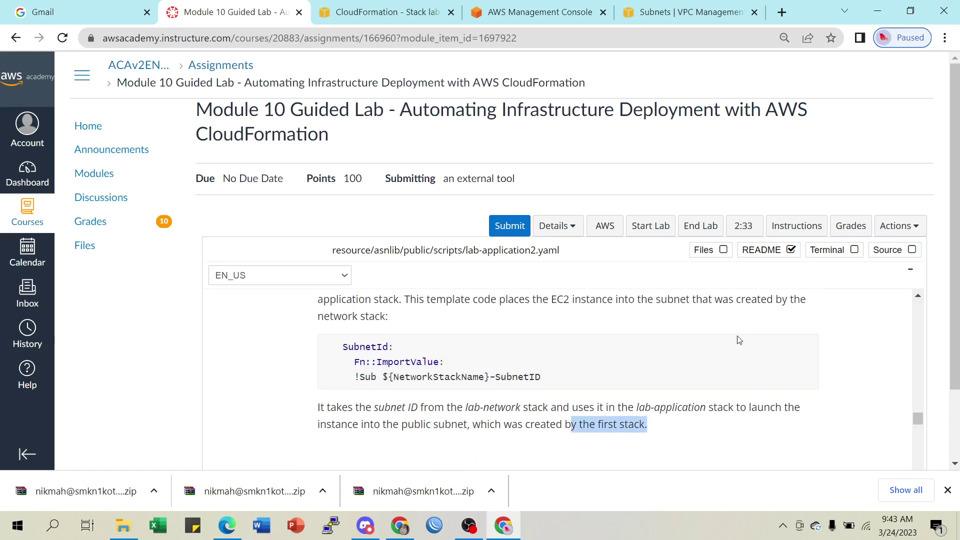
{"action": "scroll", "coordinate": [740, 340], "scroll_direction": "up", "scroll_amount": 7}
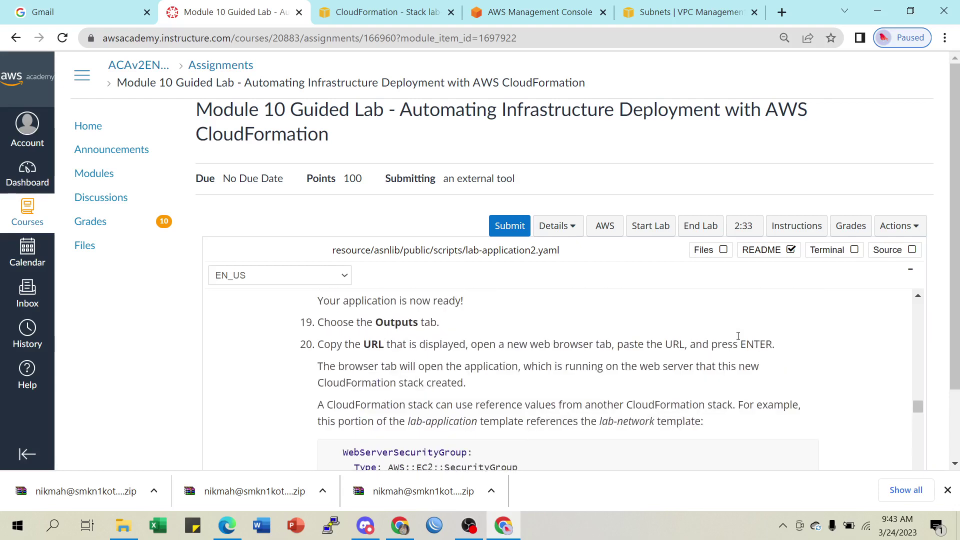
Refresh the lab-application stack's outputs in CloudFormation and open the sample website's URL in a new browser tab.
{"action": "left_click", "coordinate": [370, 10]}
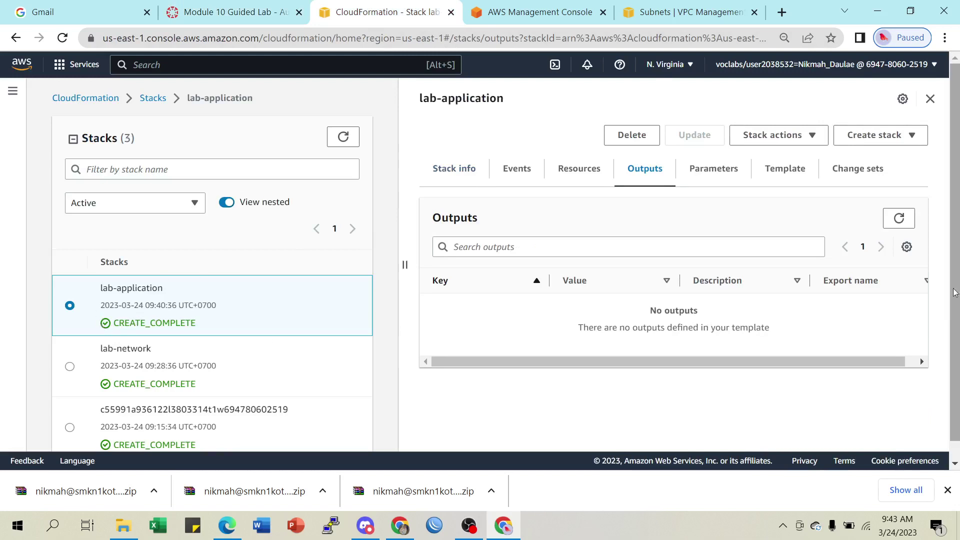
{"action": "left_click", "coordinate": [895, 222]}
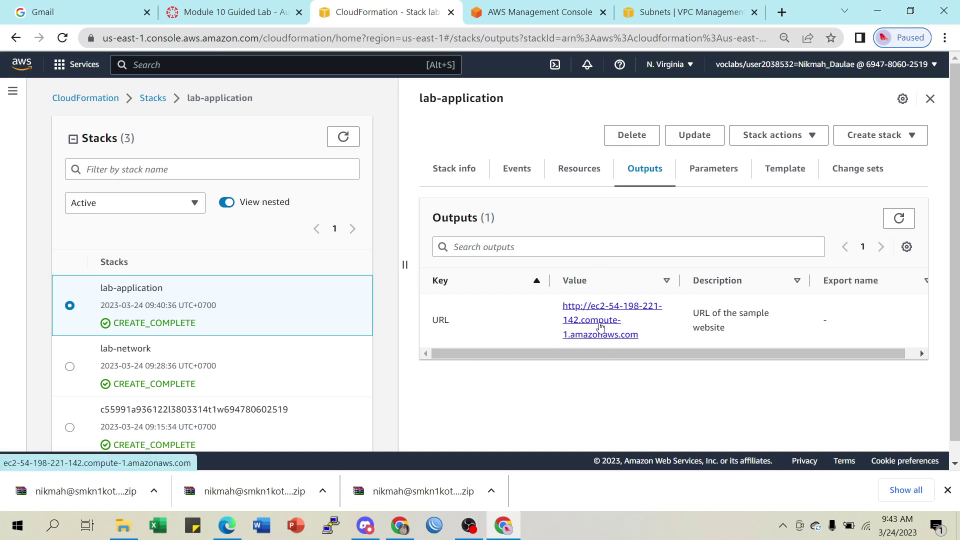
{"action": "right_click", "coordinate": [601, 326]}
{"action": "left_click", "coordinate": [645, 335]}
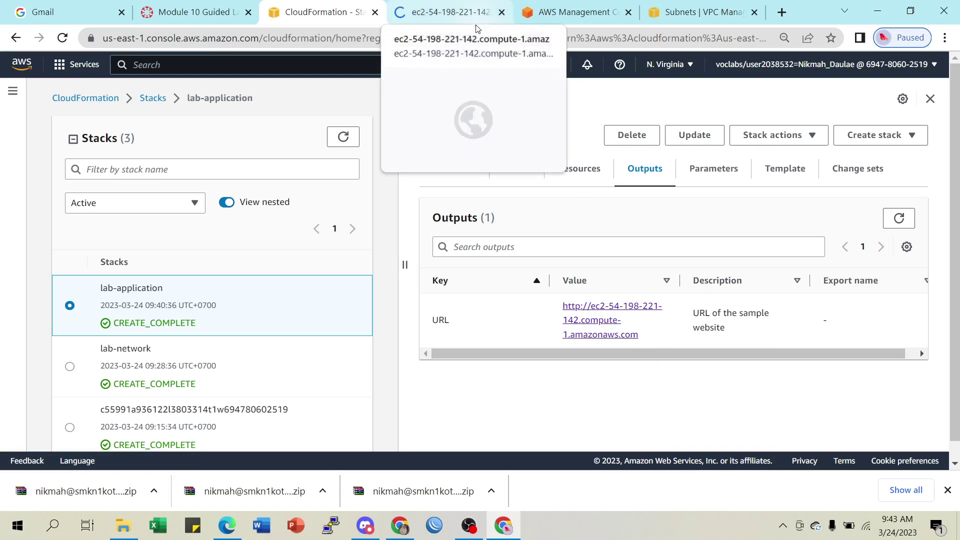
{"action": "left_click", "coordinate": [463, 11]}
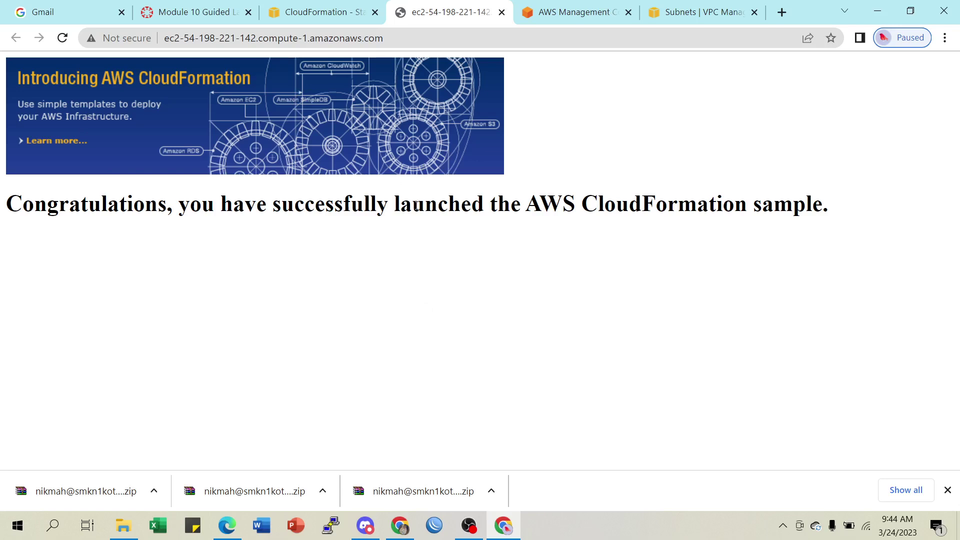
Return to the lab instructions and reread the WebServerSecurityGroup example that references the lab-network template.
{"action": "left_click", "coordinate": [311, 9]}
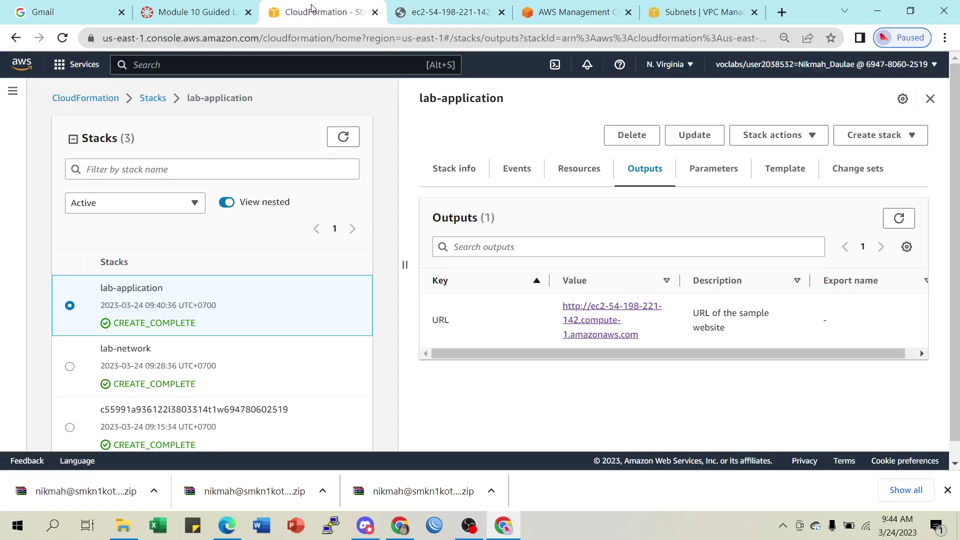
{"action": "left_click", "coordinate": [197, 12]}
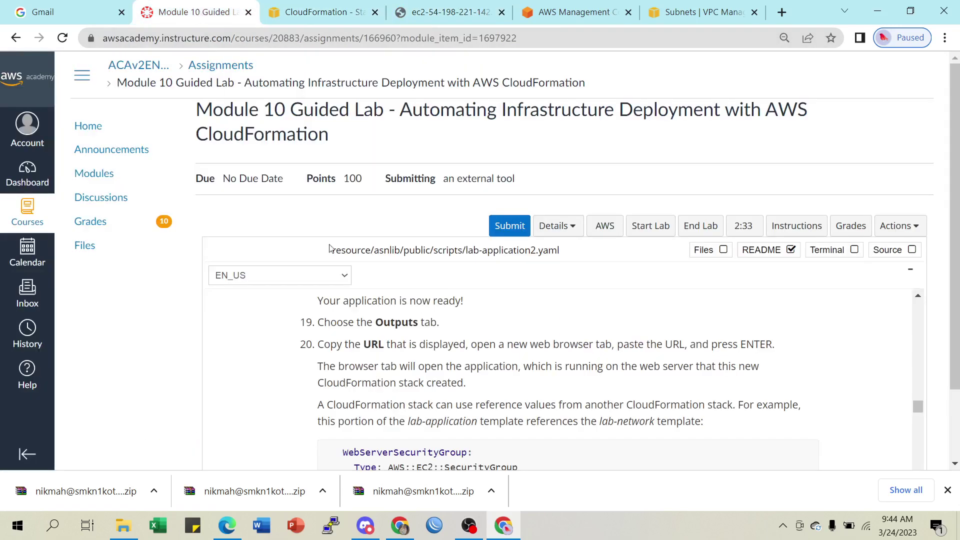
{"action": "scroll", "coordinate": [433, 361], "scroll_direction": "down", "scroll_amount": 3}
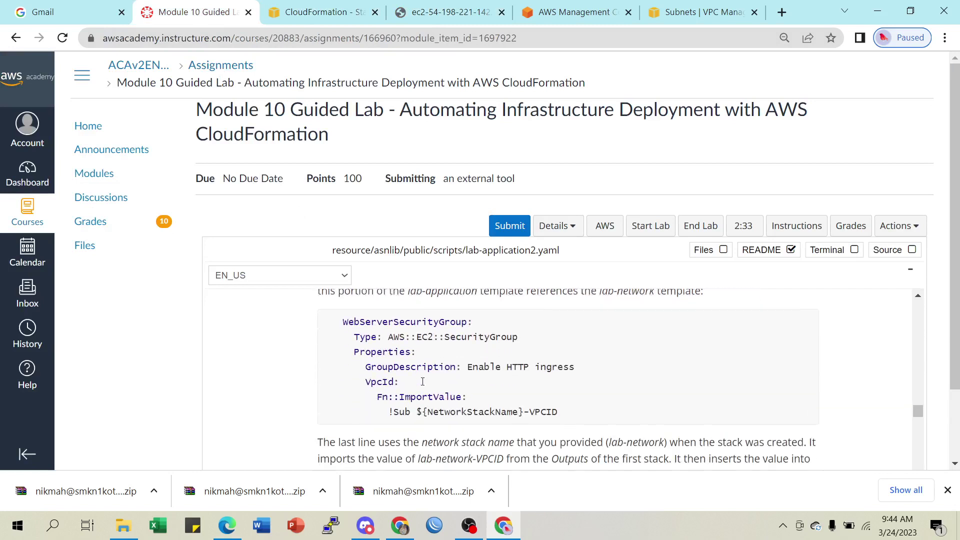
{"action": "left_click_drag", "start_coordinate": [477, 352], "coordinate": [585, 362]}
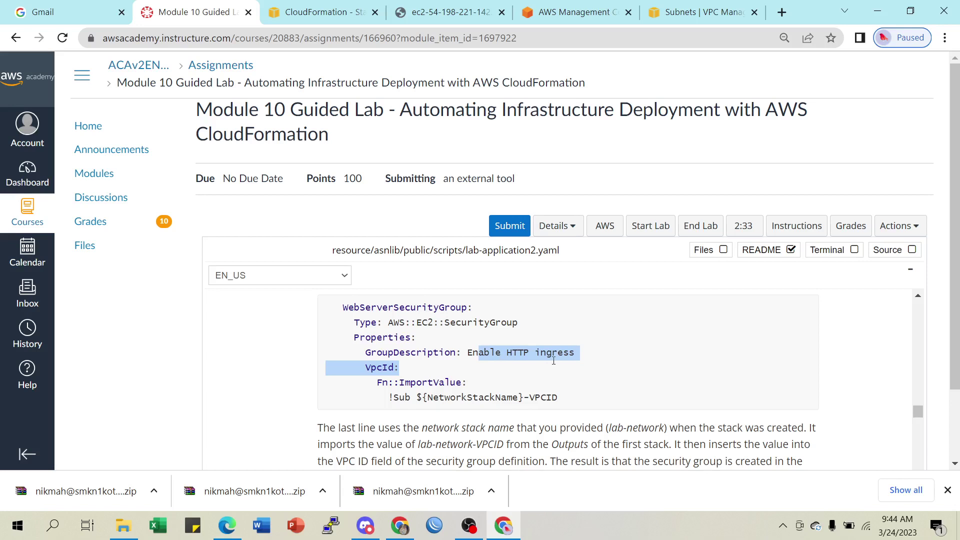
{"action": "scroll", "coordinate": [513, 365], "scroll_direction": "up", "scroll_amount": 2}
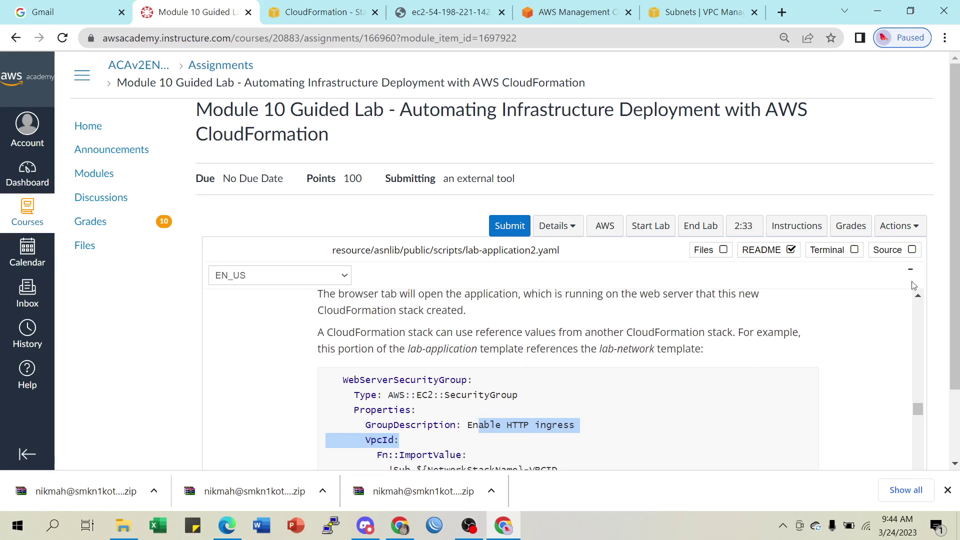
Show the lab-application2.yaml source beside the lab instructions and read its WebServerInstance resource definition.
{"action": "left_click", "coordinate": [891, 253]}
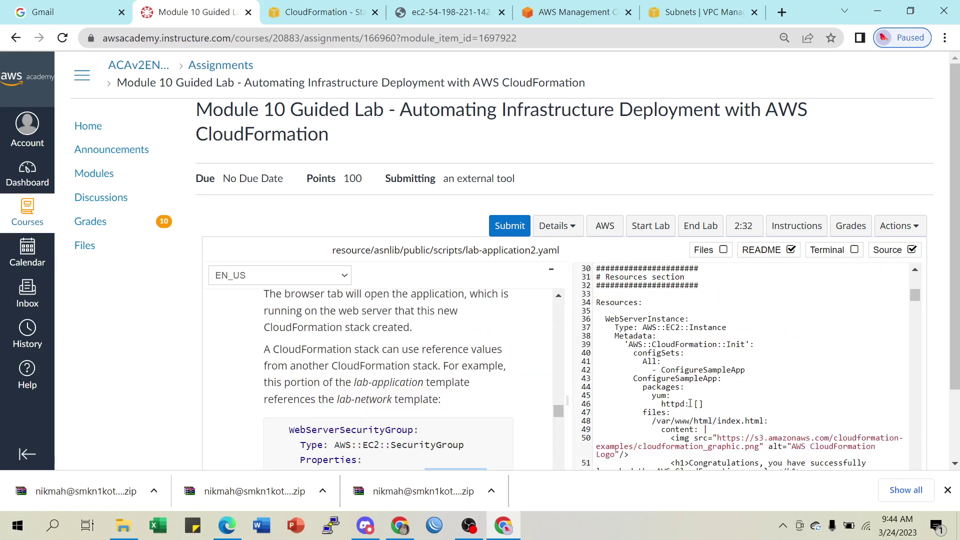
{"action": "scroll", "coordinate": [690, 403], "scroll_direction": "down", "scroll_amount": 3}
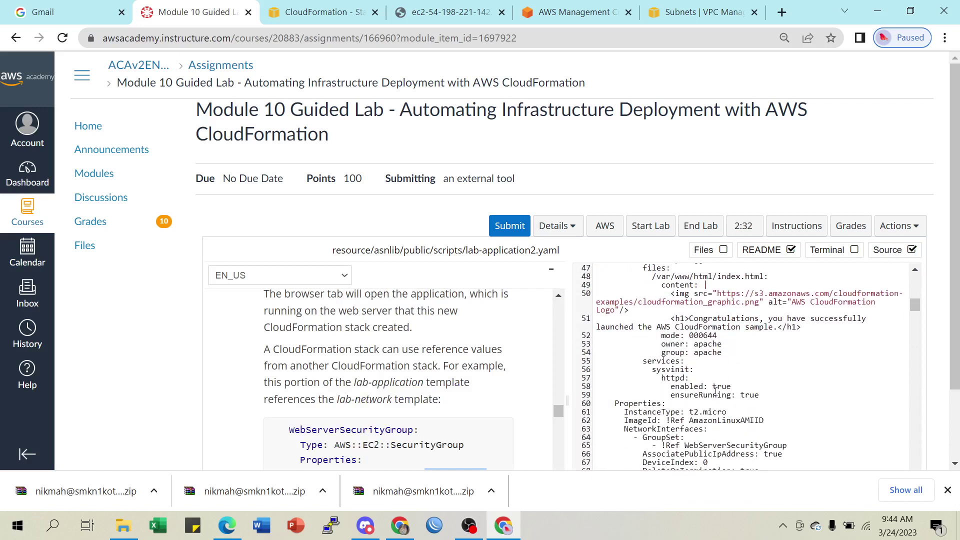
{"action": "scroll", "coordinate": [716, 391], "scroll_direction": "down", "scroll_amount": 2}
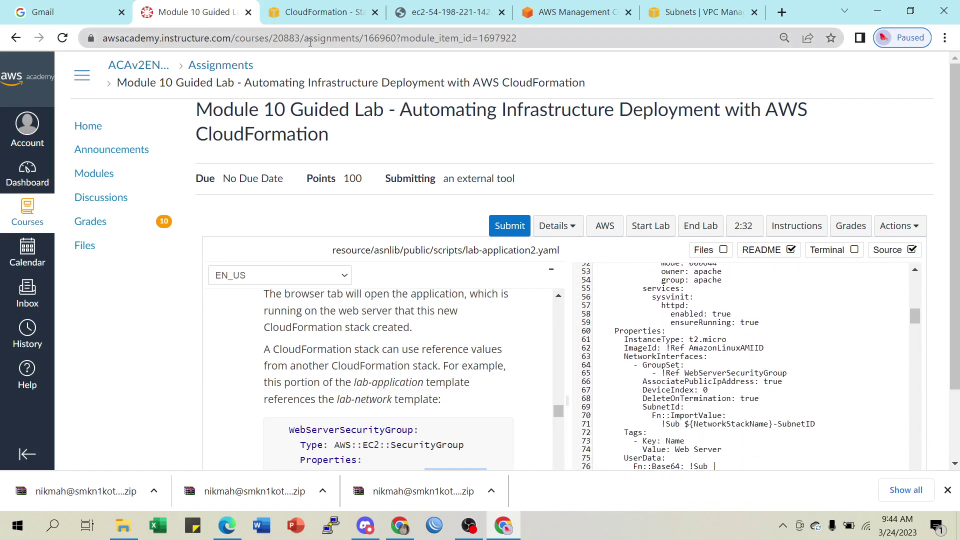
Open the lab-application stack's template in CloudFormation and read it from the parameters through to the Outputs section.
{"action": "left_click", "coordinate": [319, 11]}
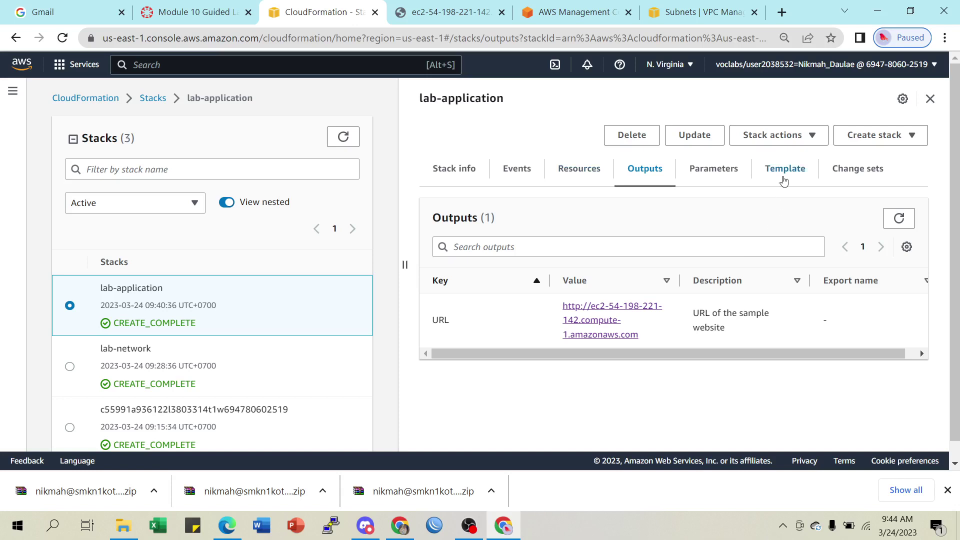
{"action": "left_click", "coordinate": [788, 174]}
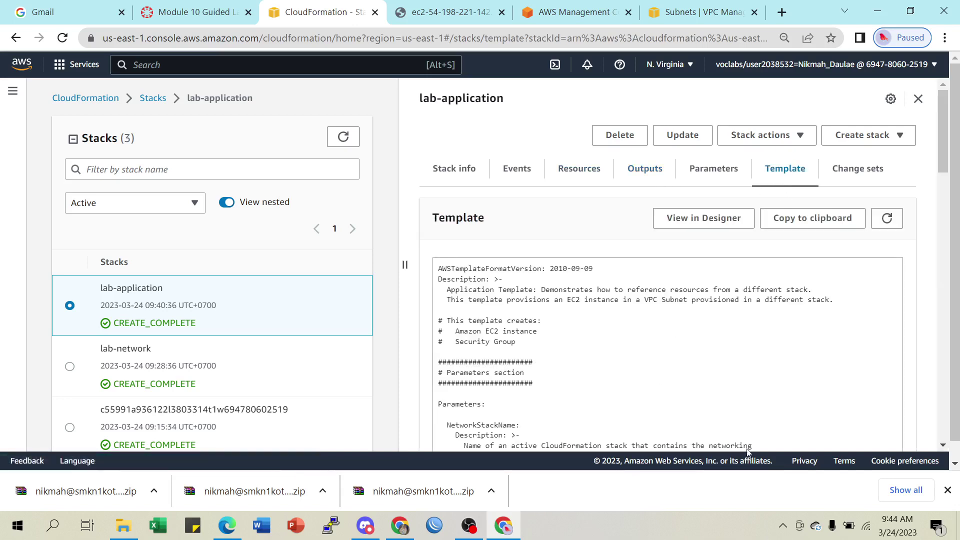
{"action": "scroll", "coordinate": [522, 349], "scroll_direction": "down", "scroll_amount": 5}
{"action": "scroll", "coordinate": [522, 348], "scroll_direction": "down", "scroll_amount": 3}
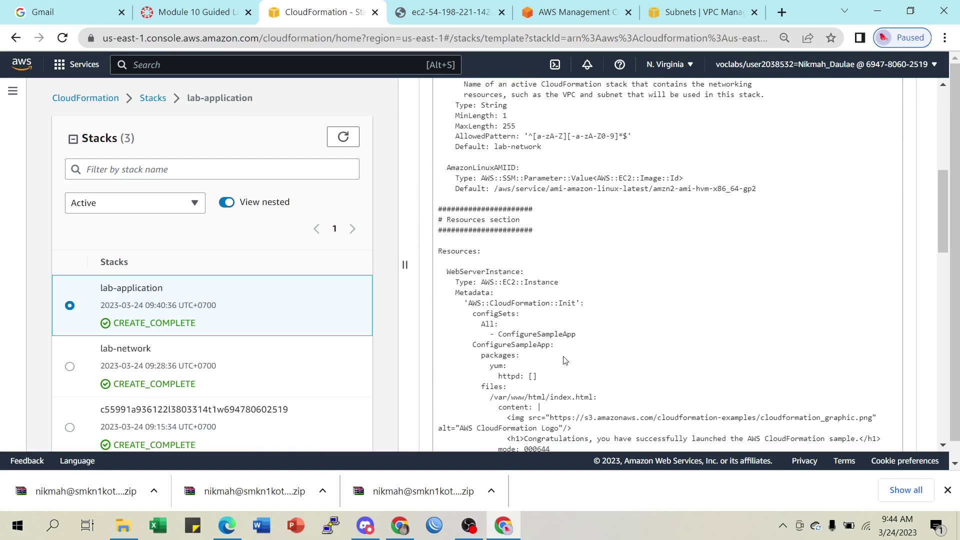
{"action": "scroll", "coordinate": [595, 343], "scroll_direction": "down", "scroll_amount": 2}
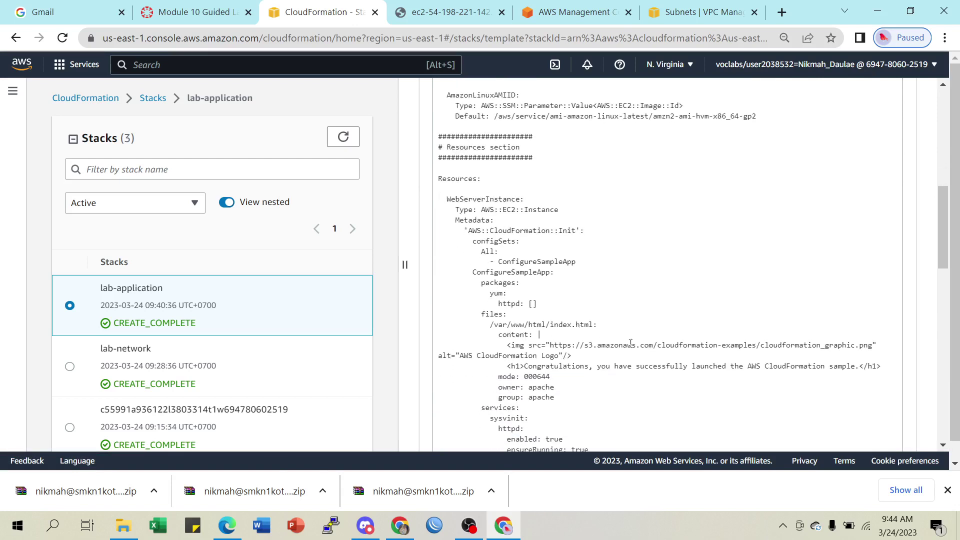
{"action": "scroll", "coordinate": [615, 350], "scroll_direction": "down", "scroll_amount": 7}
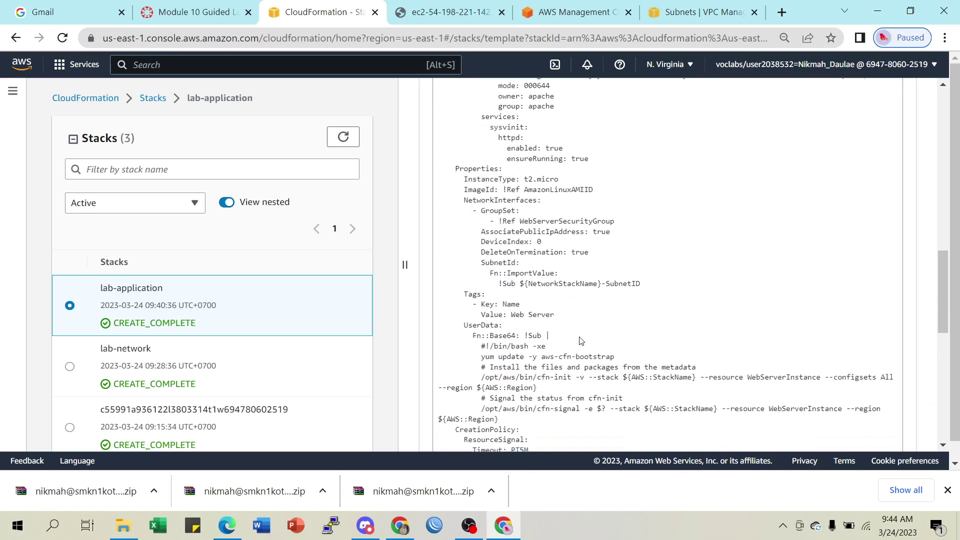
{"action": "scroll", "coordinate": [607, 328], "scroll_direction": "down", "scroll_amount": 6}
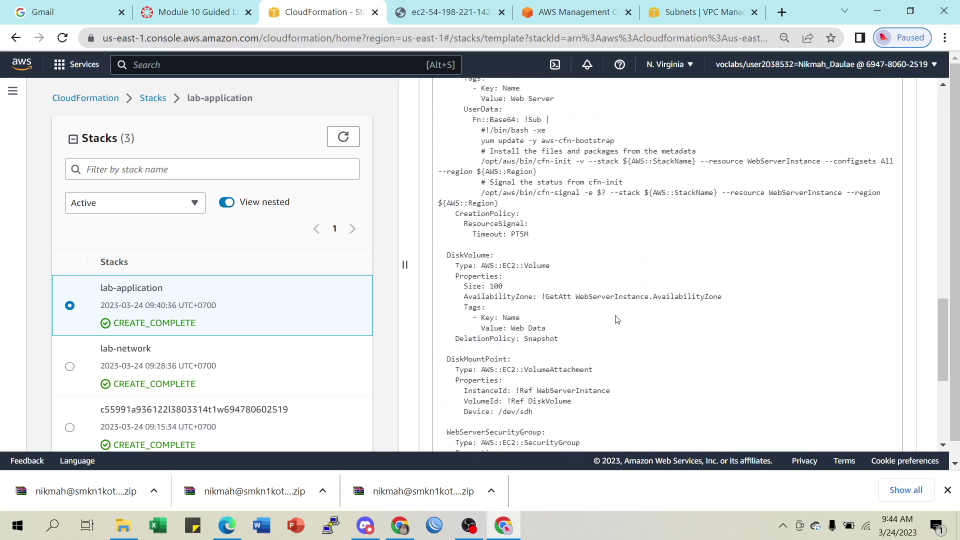
{"action": "scroll", "coordinate": [621, 315], "scroll_direction": "down", "scroll_amount": 3}
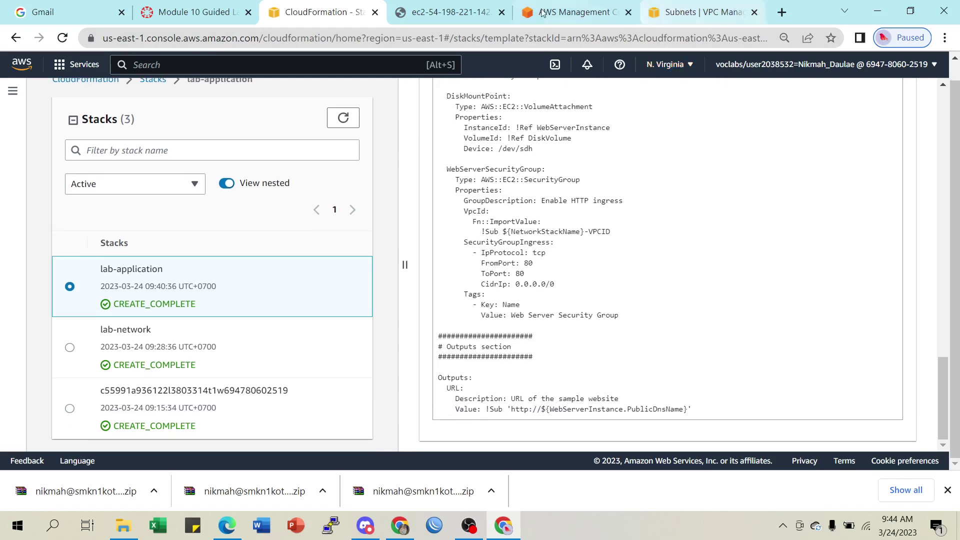
Recheck the sample website, hide the source file beside the lab instructions, and review the WebServerSecurityGroup example.
{"action": "left_click", "coordinate": [453, 12]}
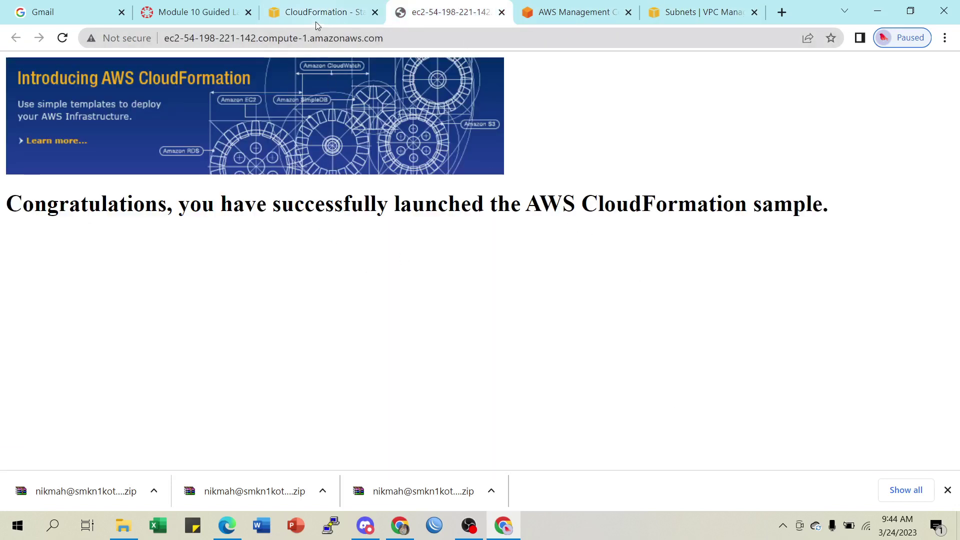
{"action": "left_click", "coordinate": [318, 20]}
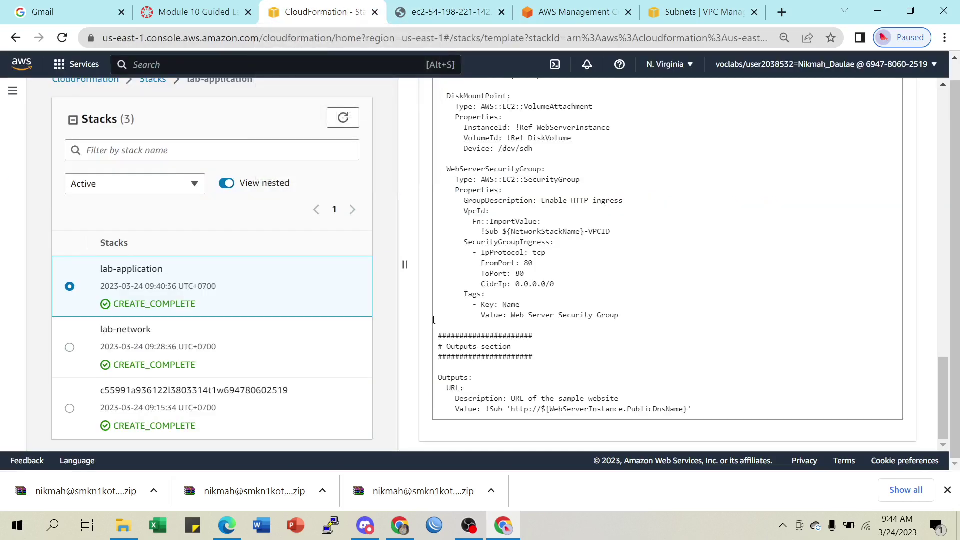
{"action": "left_click", "coordinate": [201, 11]}
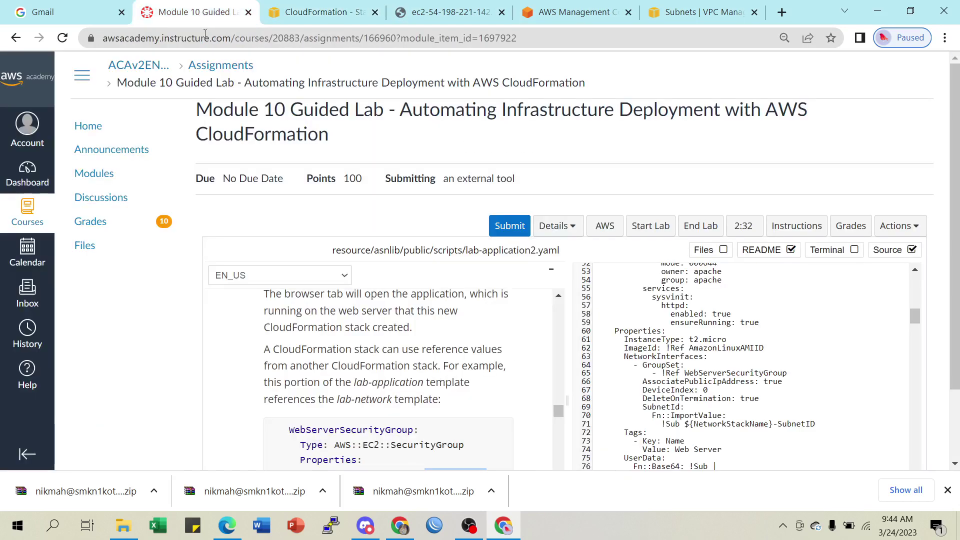
{"action": "left_click", "coordinate": [911, 249]}
{"action": "scroll", "coordinate": [480, 364], "scroll_direction": "down", "scroll_amount": 1}
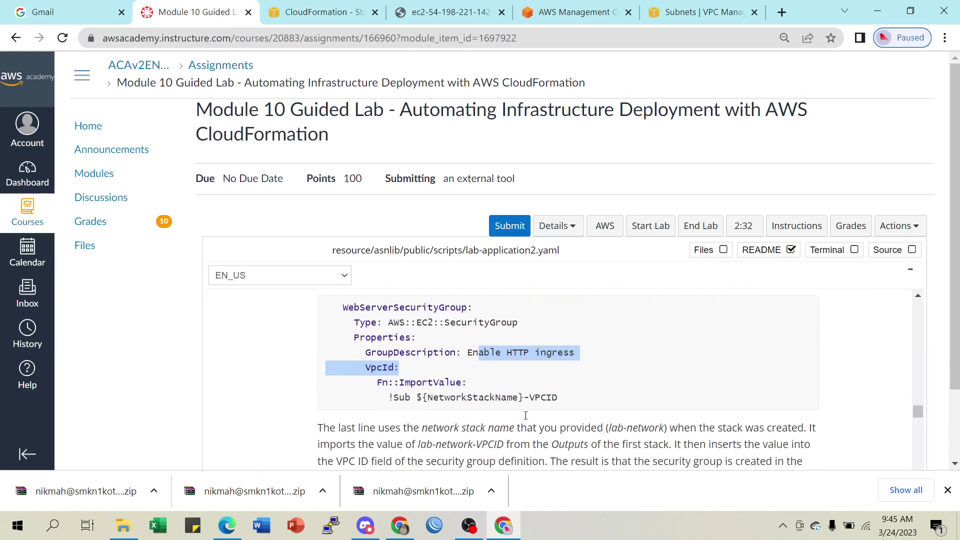
{"action": "scroll", "coordinate": [529, 416], "scroll_direction": "up", "scroll_amount": 1}
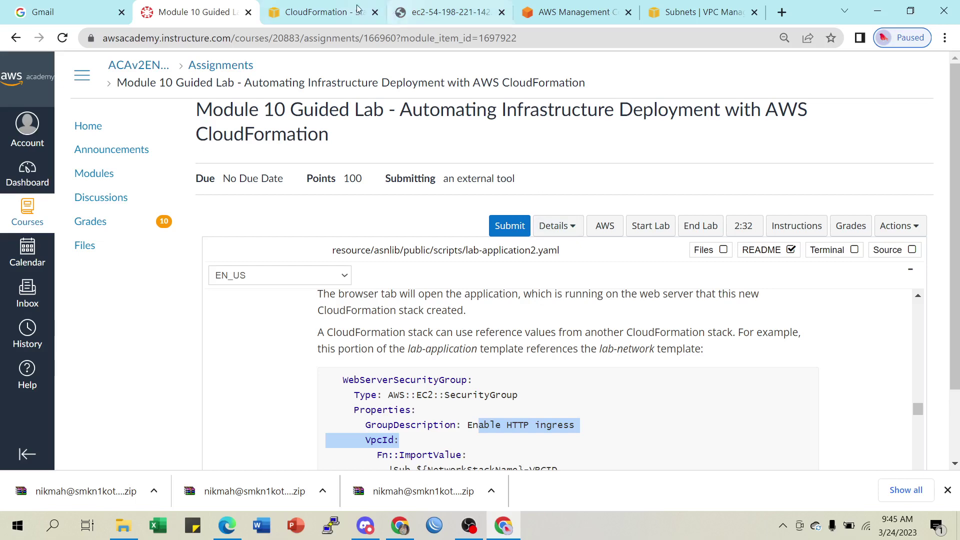
View the sample website once more and read Task 3: Updating a Stack in the lab instructions, including steps 21 to 24.
{"action": "left_click", "coordinate": [456, 14]}
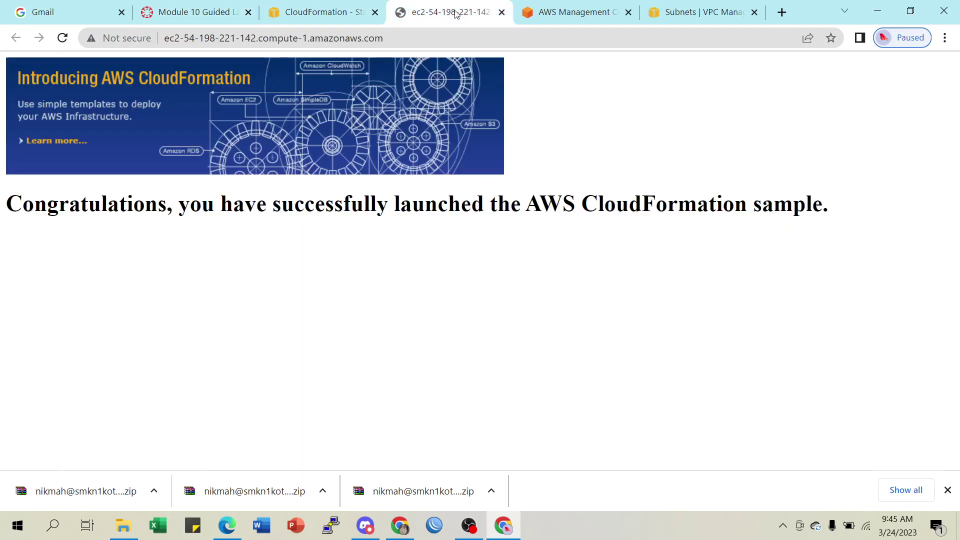
{"action": "left_click", "coordinate": [341, 13]}
{"action": "left_click", "coordinate": [199, 14]}
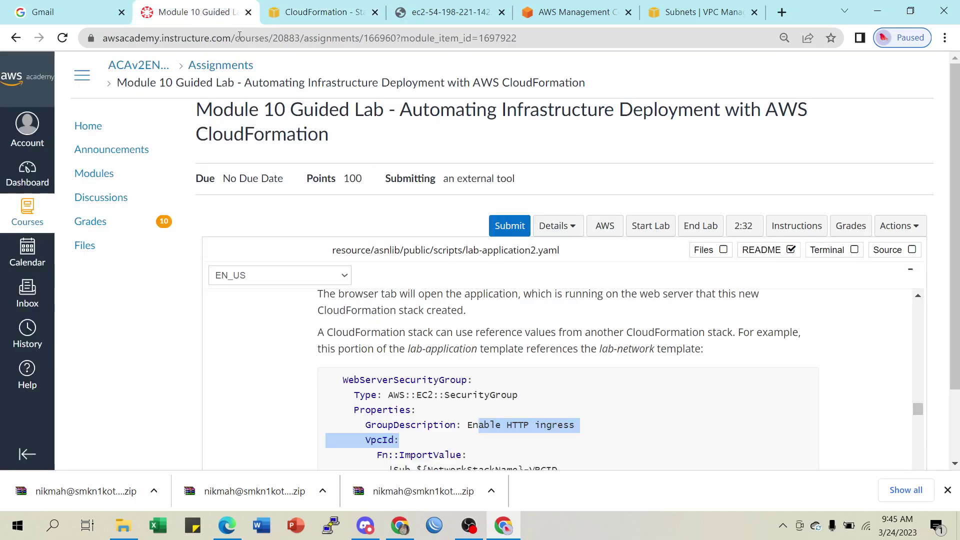
{"action": "scroll", "coordinate": [572, 353], "scroll_direction": "down", "scroll_amount": 10}
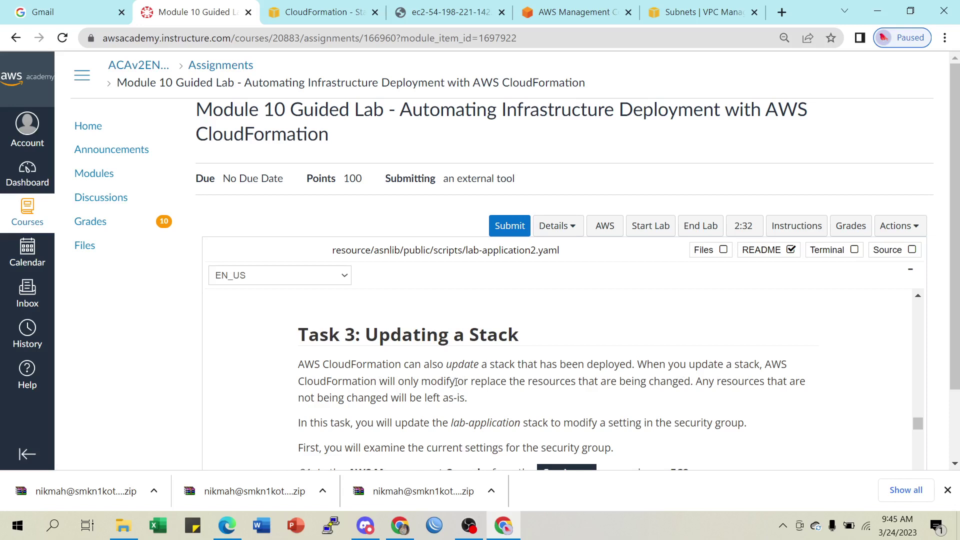
{"action": "scroll", "coordinate": [520, 378], "scroll_direction": "down", "scroll_amount": 2}
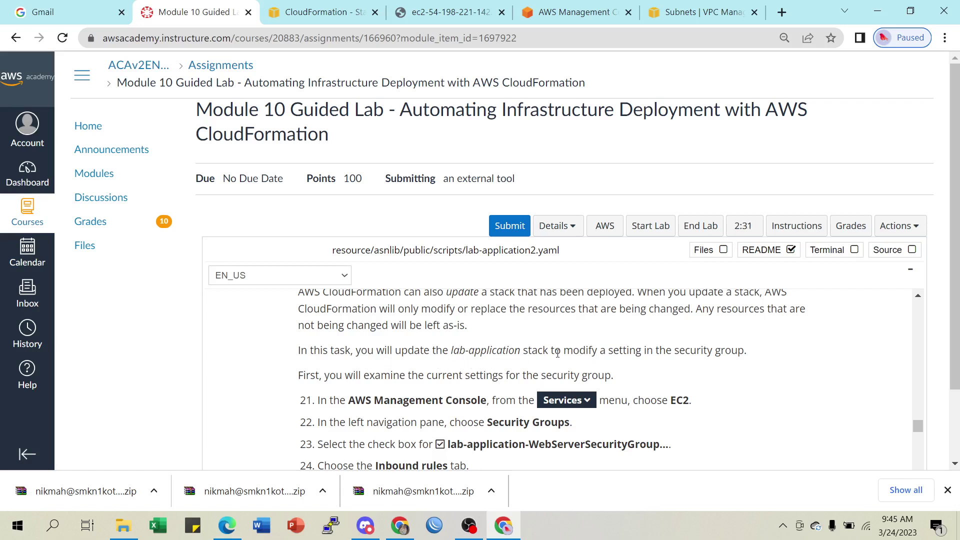
{"action": "left_click_drag", "start_coordinate": [570, 352], "coordinate": [600, 349]}
{"action": "left_click_drag", "start_coordinate": [678, 353], "coordinate": [740, 350]}
{"action": "scroll", "coordinate": [600, 400], "scroll_direction": "down", "scroll_amount": 1}
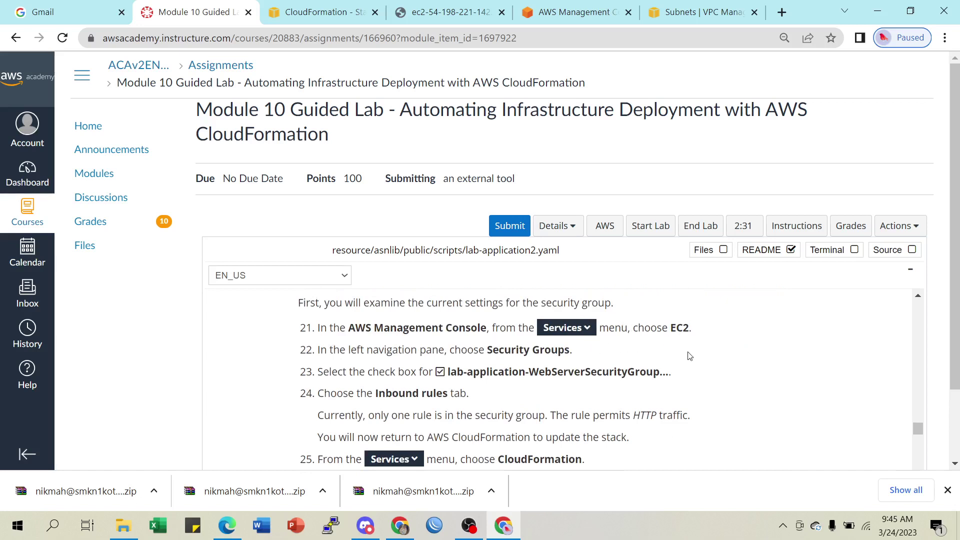
Close the sample website, open EC2 from the AWS console home, and list the running instances.
{"action": "left_click", "coordinate": [575, 13]}
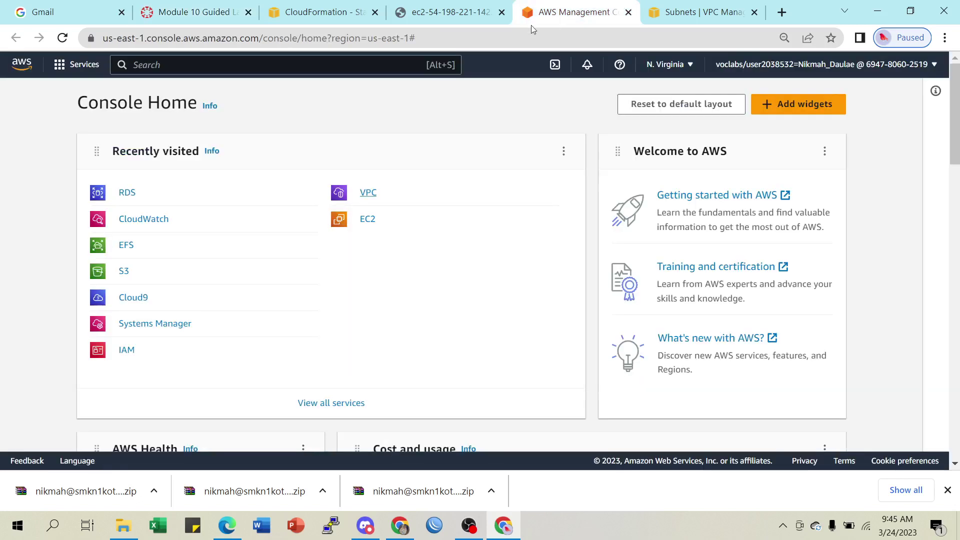
{"action": "left_click", "coordinate": [502, 12]}
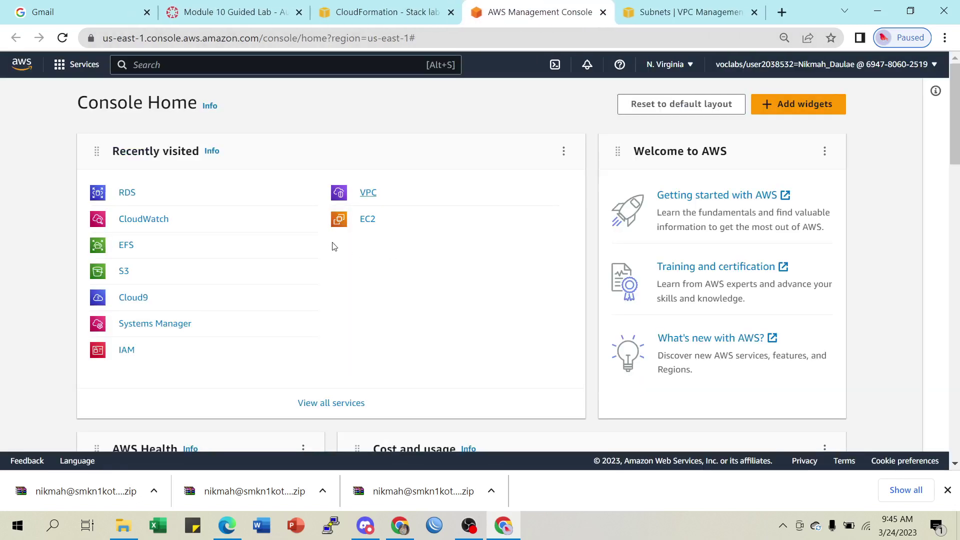
{"action": "left_click", "coordinate": [363, 222]}
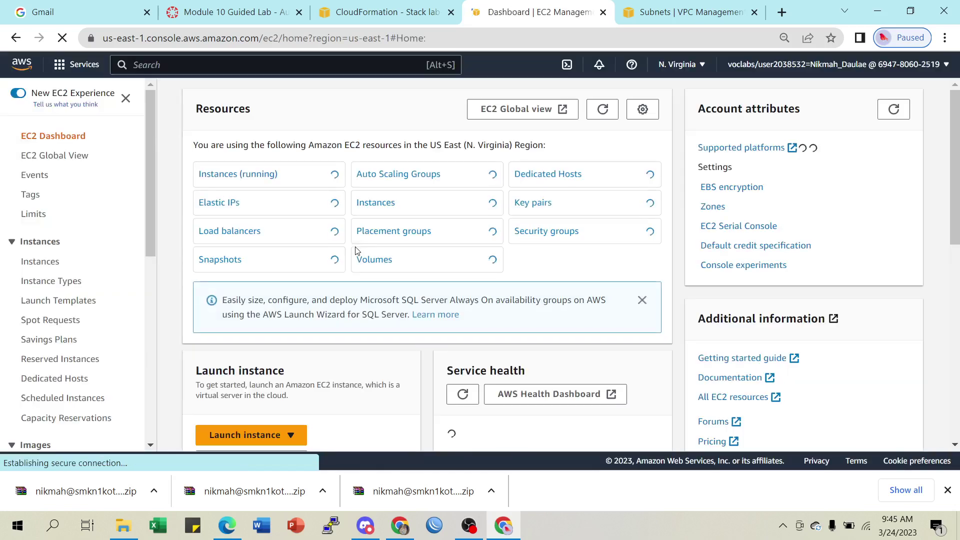
{"action": "left_click", "coordinate": [245, 175]}
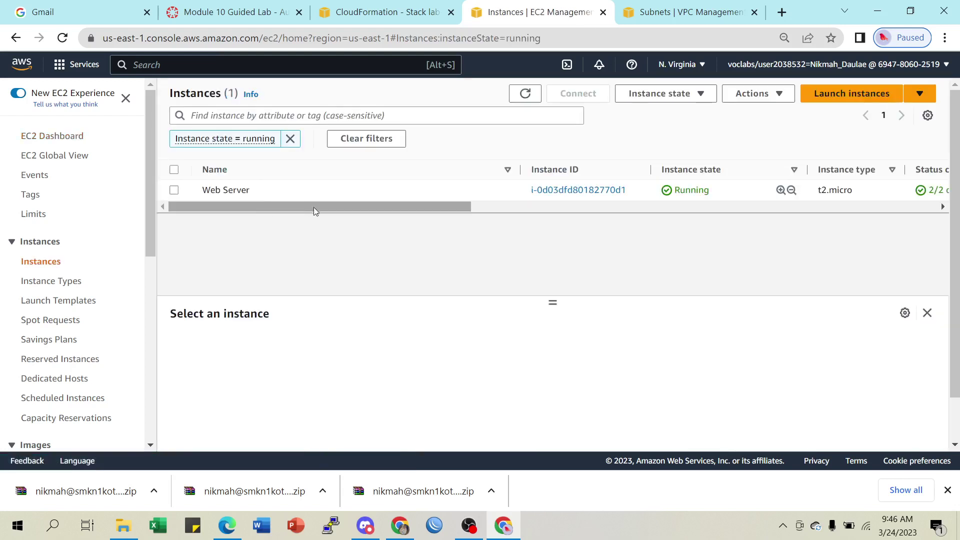
{"action": "left_click_drag", "start_coordinate": [383, 206], "coordinate": [353, 215]}
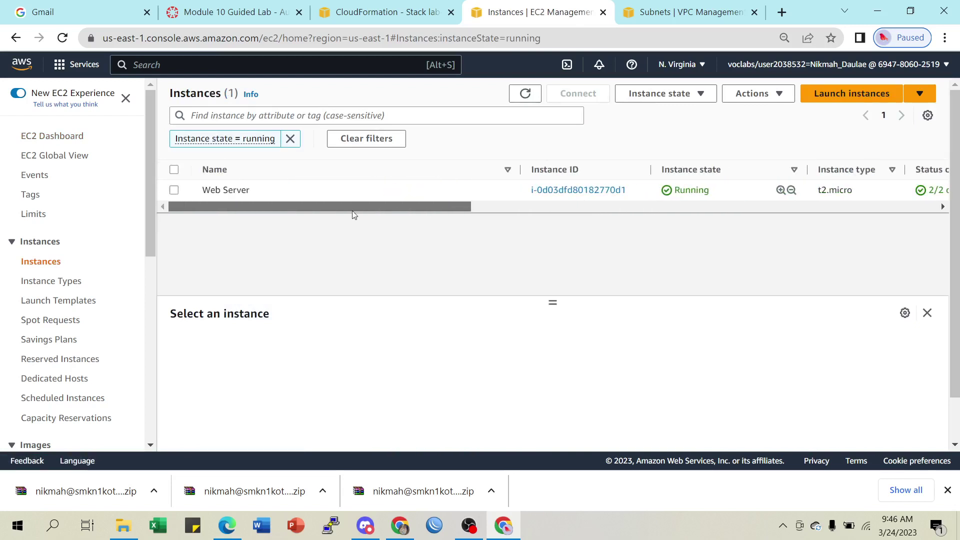
Check steps 21 to 24 of the lab instructions and open the Security Groups list in EC2.
{"action": "left_click", "coordinate": [232, 15]}
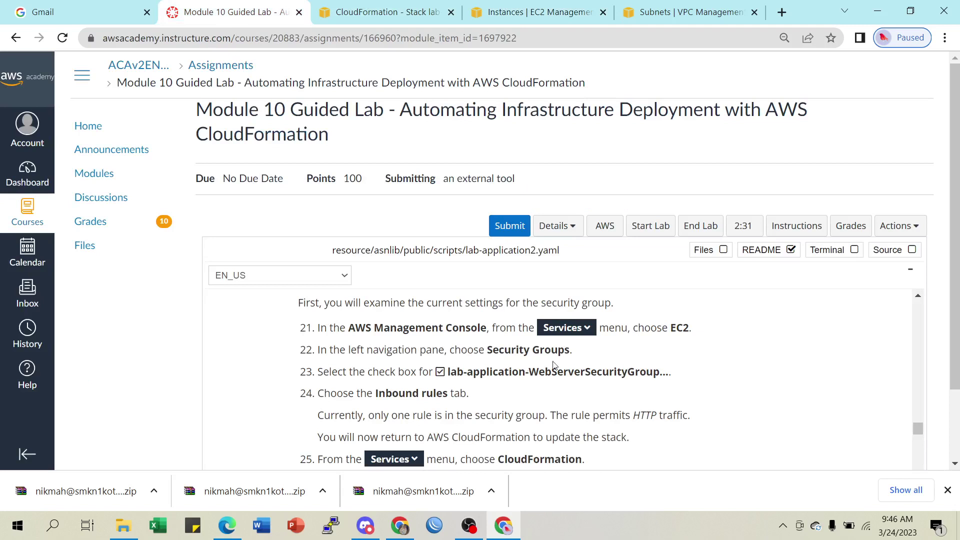
{"action": "left_click", "coordinate": [392, 14]}
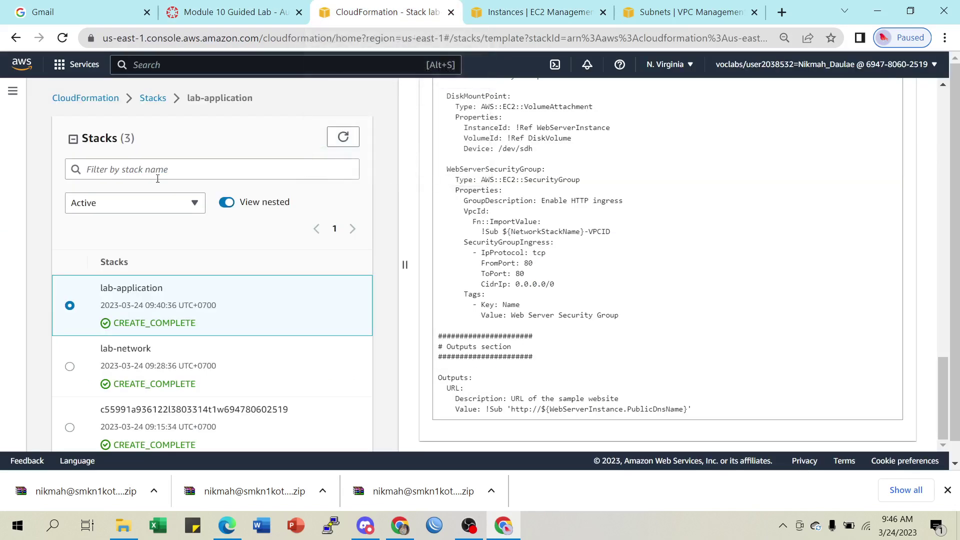
{"action": "left_click", "coordinate": [506, 15]}
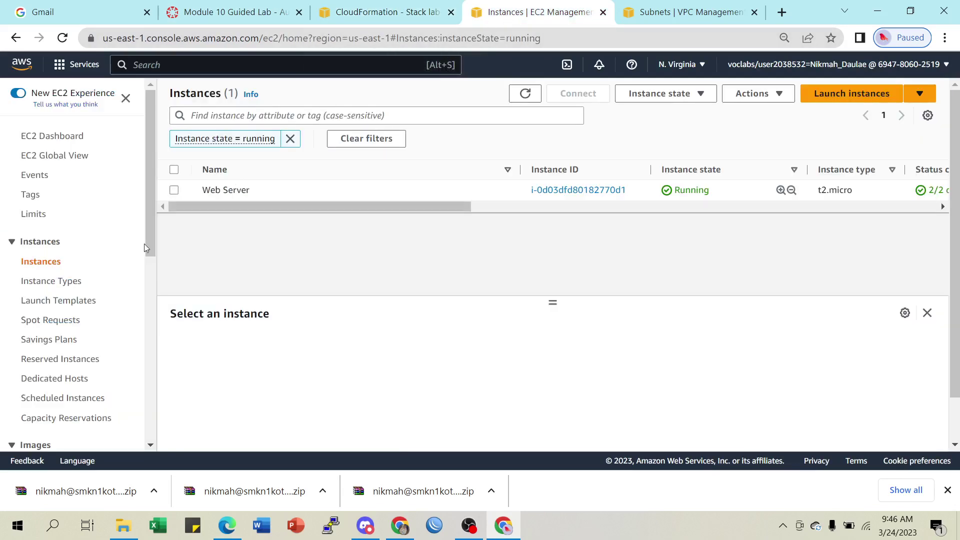
{"action": "scroll", "coordinate": [30, 360], "scroll_direction": "down", "scroll_amount": 6}
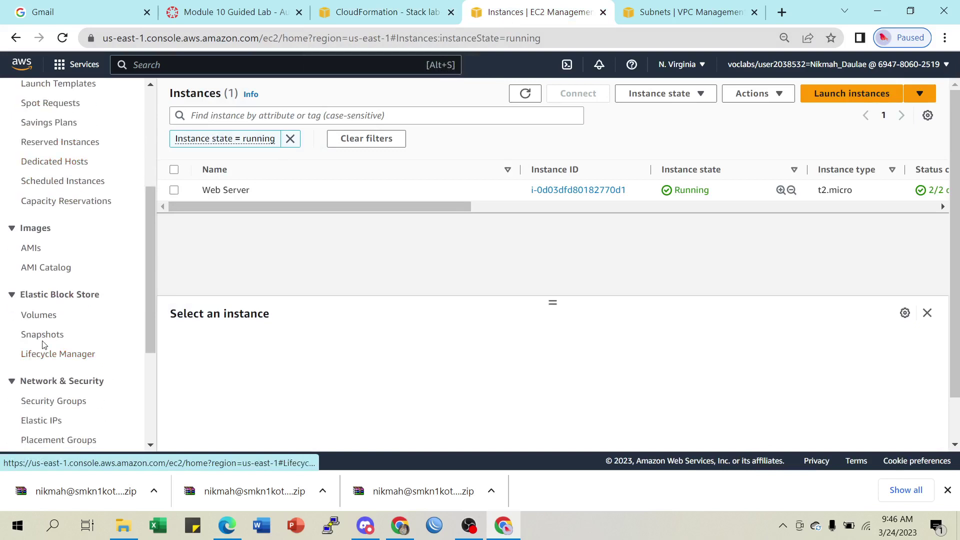
{"action": "left_click", "coordinate": [50, 256]}
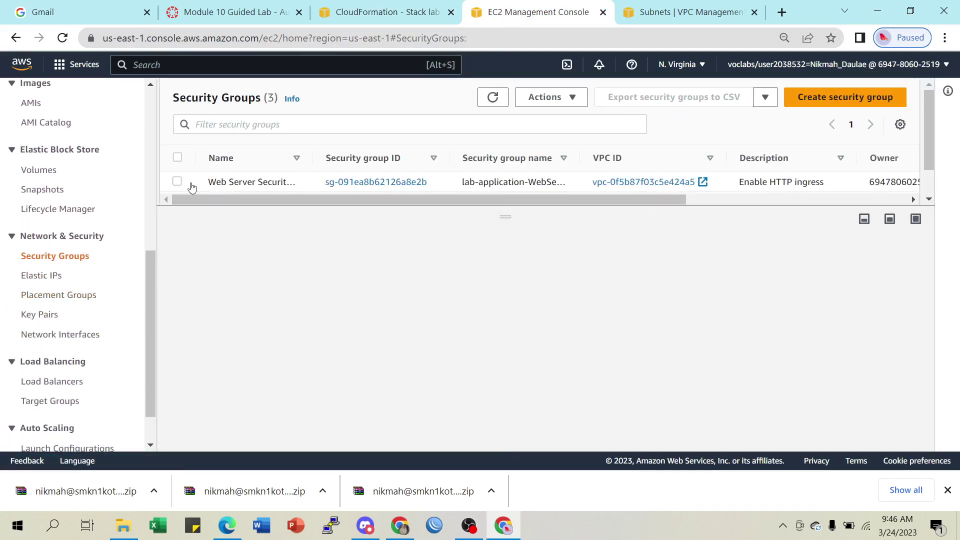
Select Web Server Security Group, widen the Name column to show its full name, and examine the group's inbound rules.
{"action": "left_click", "coordinate": [177, 182]}
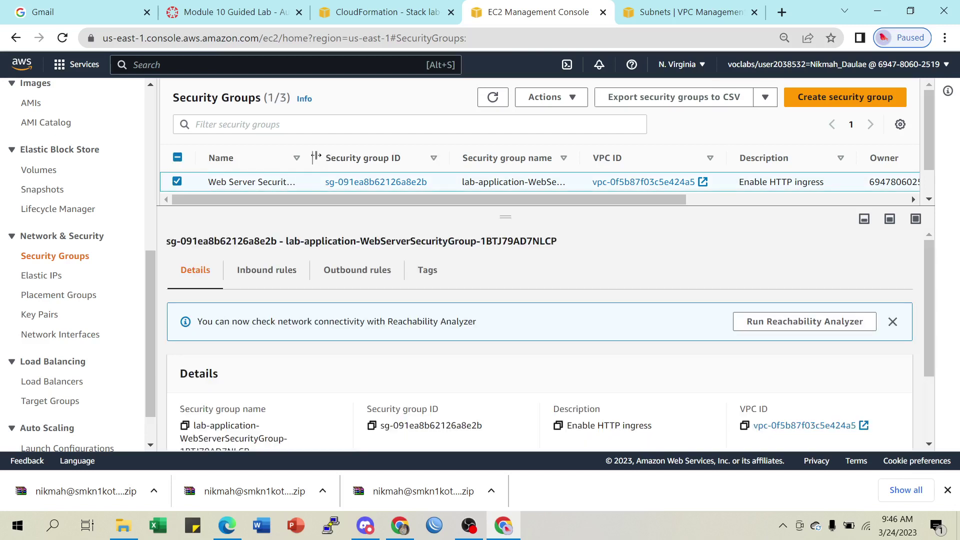
{"action": "left_click_drag", "start_coordinate": [310, 154], "coordinate": [397, 179]}
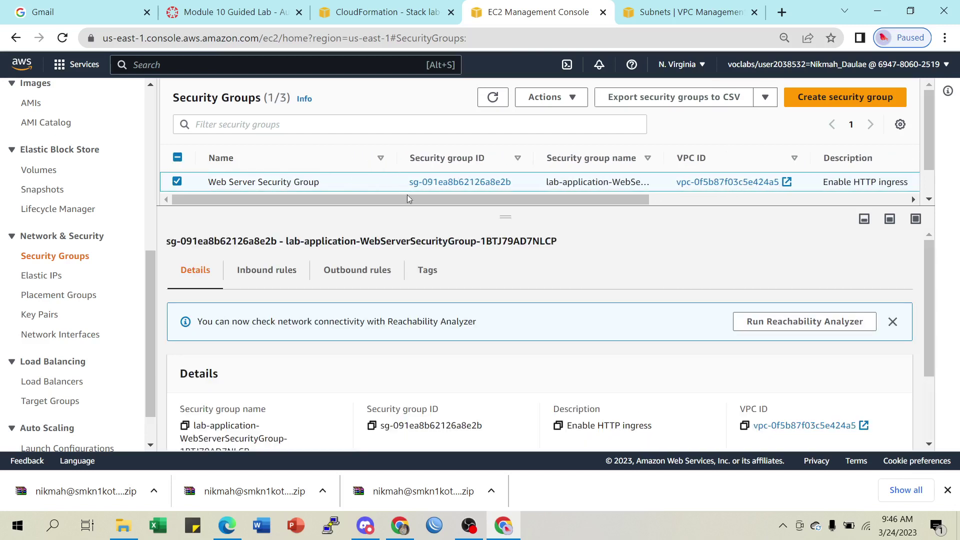
{"action": "scroll", "coordinate": [343, 358], "scroll_direction": "down", "scroll_amount": 2}
{"action": "scroll", "coordinate": [263, 333], "scroll_direction": "up", "scroll_amount": 2}
{"action": "left_click", "coordinate": [257, 274]}
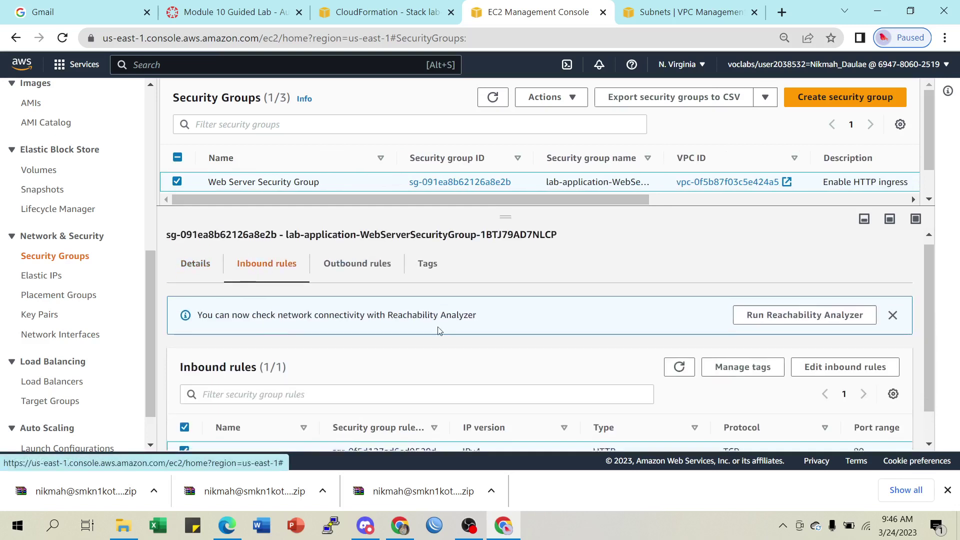
{"action": "scroll", "coordinate": [439, 331], "scroll_direction": "down", "scroll_amount": 1}
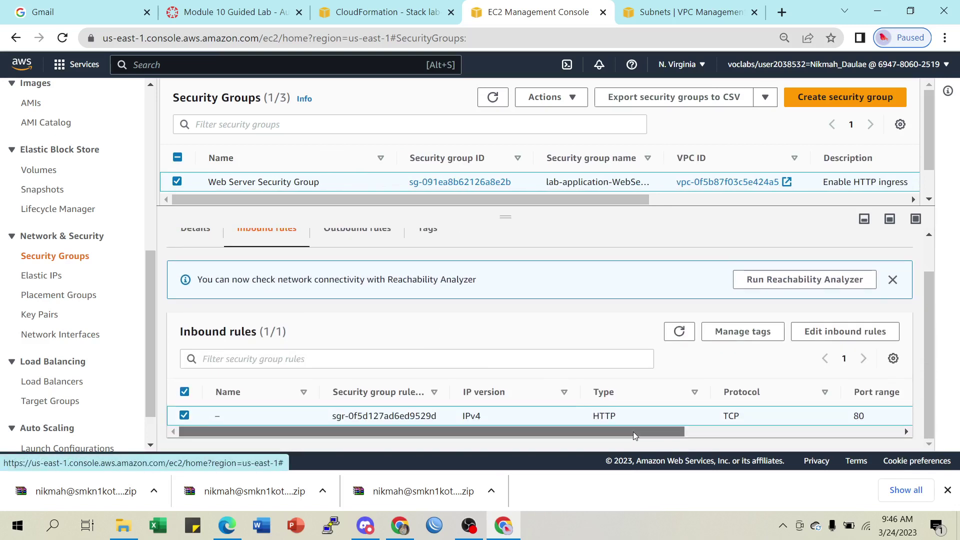
{"action": "left_click_drag", "start_coordinate": [633, 431], "coordinate": [503, 431]}
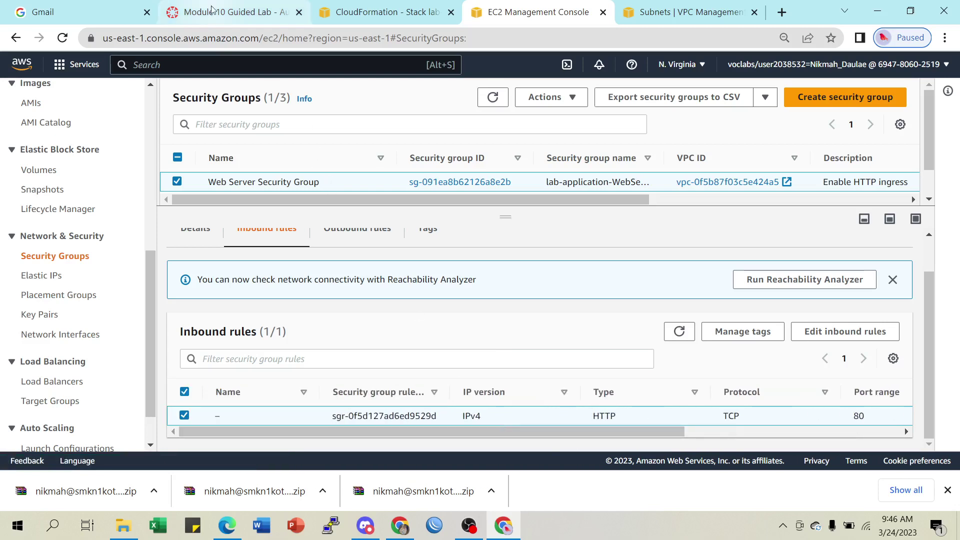
Read steps 24 to 28 of the lab instructions, including the extra template configuration that permits inbound SSH traffic on port 22.
{"action": "left_click", "coordinate": [228, 11]}
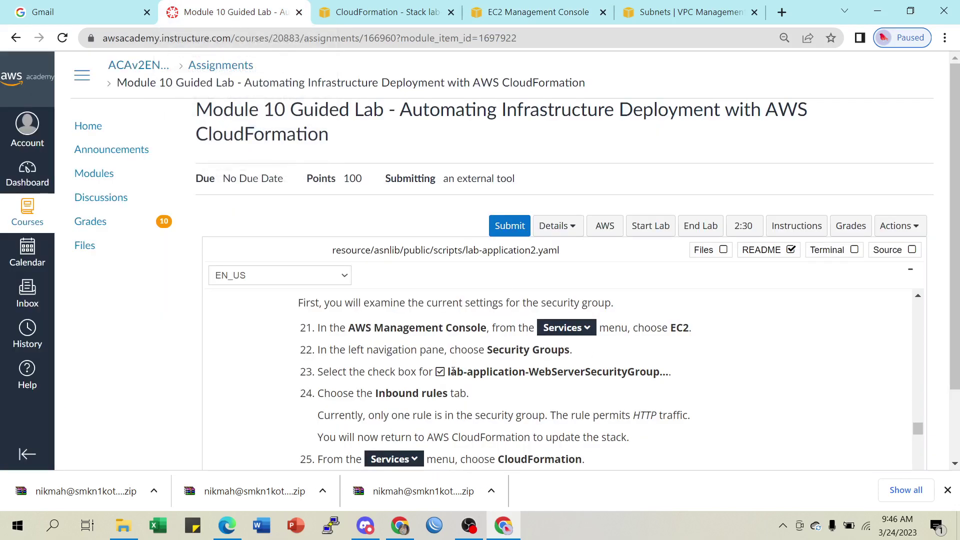
{"action": "scroll", "coordinate": [384, 399], "scroll_direction": "down", "scroll_amount": 2}
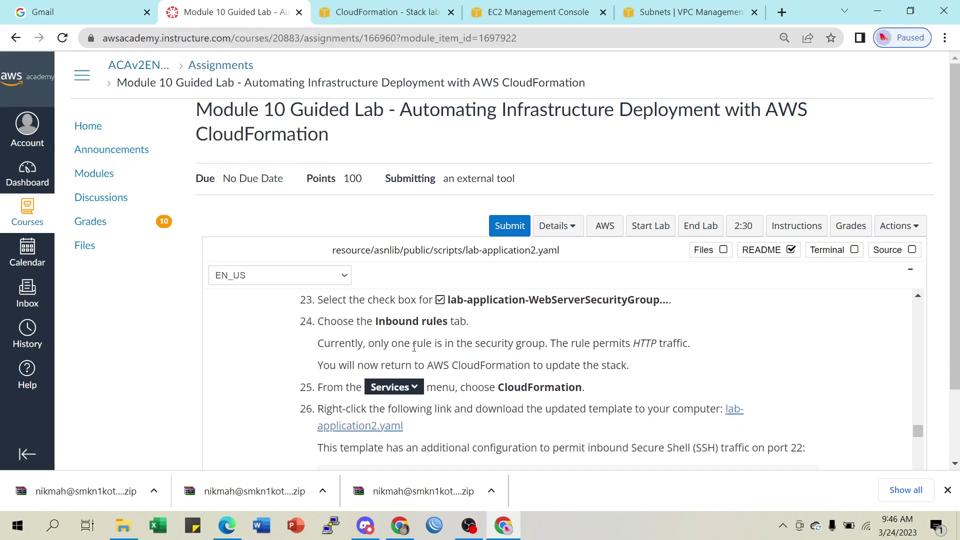
{"action": "left_click_drag", "start_coordinate": [634, 344], "coordinate": [709, 344]}
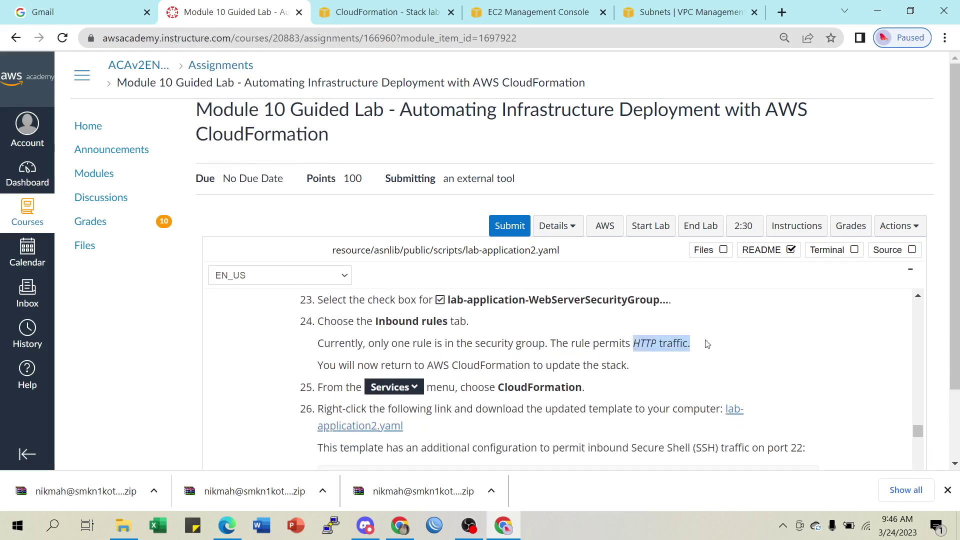
{"action": "scroll", "coordinate": [544, 367], "scroll_direction": "down", "scroll_amount": 2}
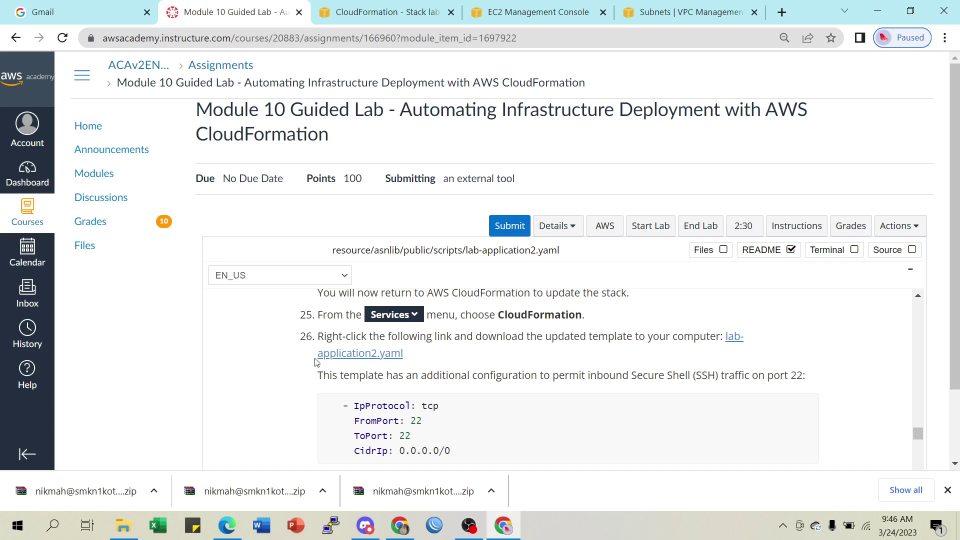
{"action": "scroll", "coordinate": [527, 392], "scroll_direction": "down", "scroll_amount": 1}
{"action": "scroll", "coordinate": [528, 393], "scroll_direction": "down", "scroll_amount": 1}
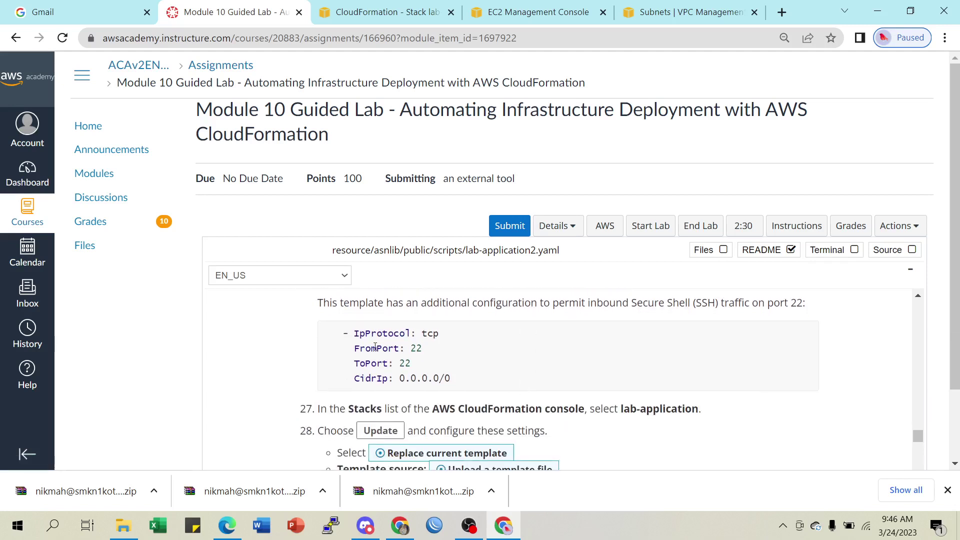
{"action": "scroll", "coordinate": [450, 370], "scroll_direction": "up", "scroll_amount": 2}
{"action": "scroll", "coordinate": [378, 354], "scroll_direction": "down", "scroll_amount": 2}
{"action": "left_click_drag", "start_coordinate": [418, 335], "coordinate": [444, 349]}
Compare the security group's inbound rule with the template's port 22 configuration and read steps 27 to 29 of the lab instructions.
{"action": "left_click", "coordinate": [525, 12]}
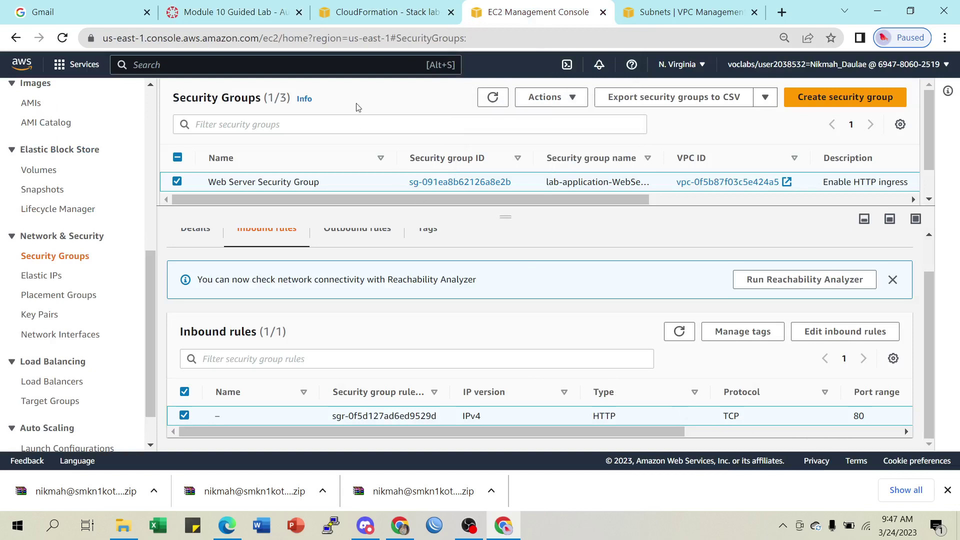
{"action": "left_click", "coordinate": [247, 14]}
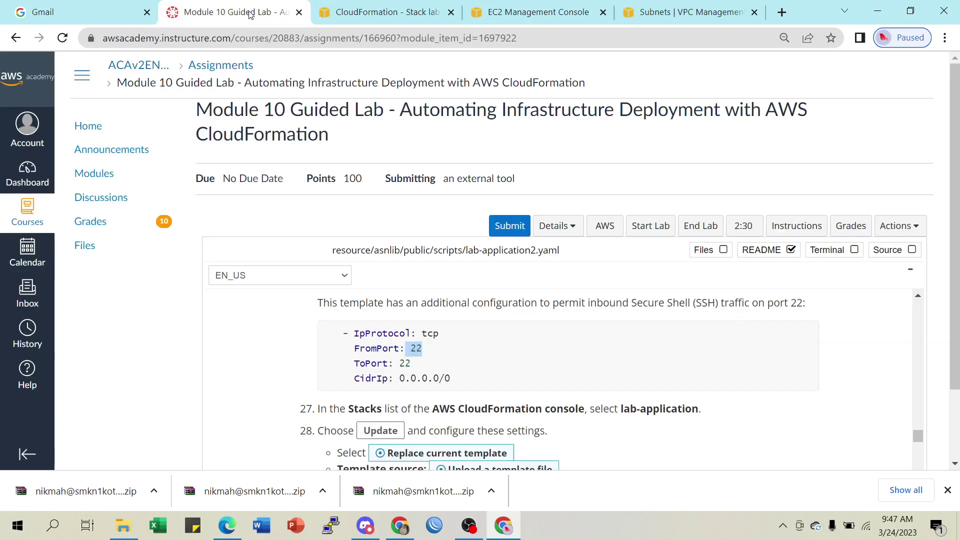
{"action": "scroll", "coordinate": [712, 354], "scroll_direction": "up", "scroll_amount": 1}
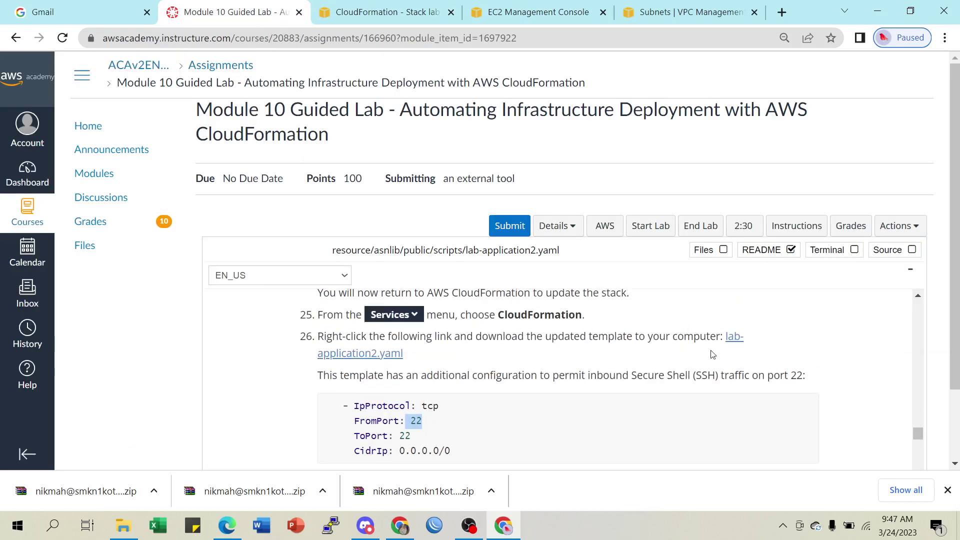
{"action": "left_click_drag", "start_coordinate": [782, 378], "coordinate": [804, 374]}
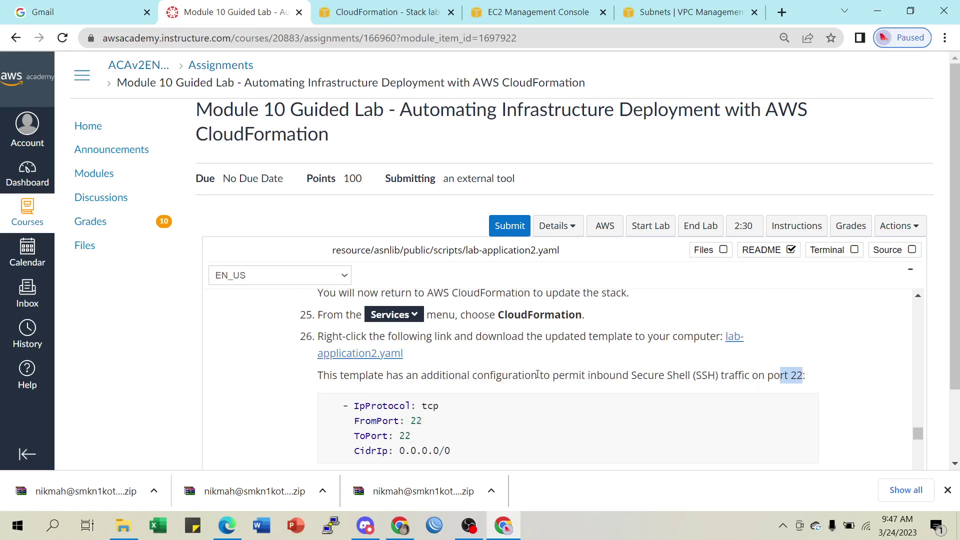
{"action": "scroll", "coordinate": [538, 375], "scroll_direction": "down", "scroll_amount": 1}
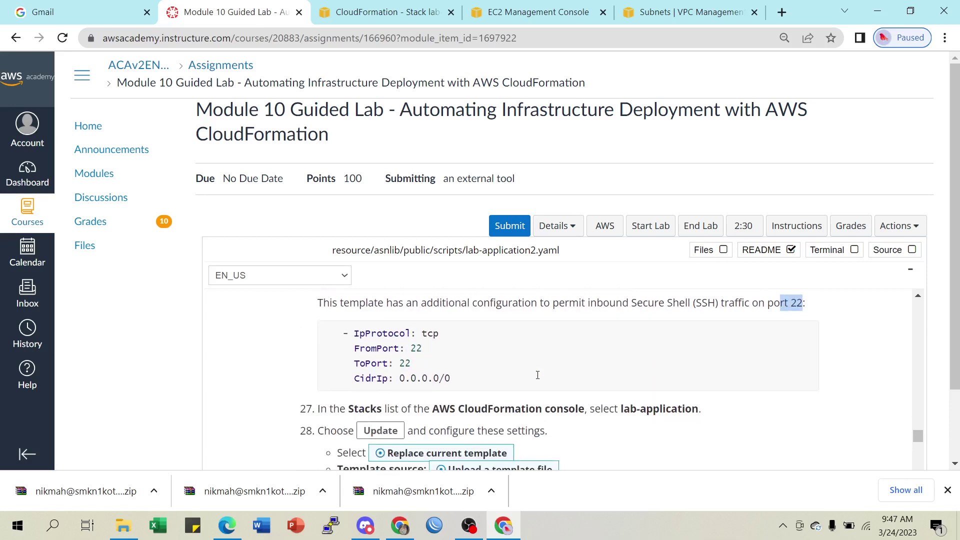
{"action": "scroll", "coordinate": [537, 375], "scroll_direction": "up", "scroll_amount": 2}
{"action": "scroll", "coordinate": [538, 375], "scroll_direction": "down", "scroll_amount": 3}
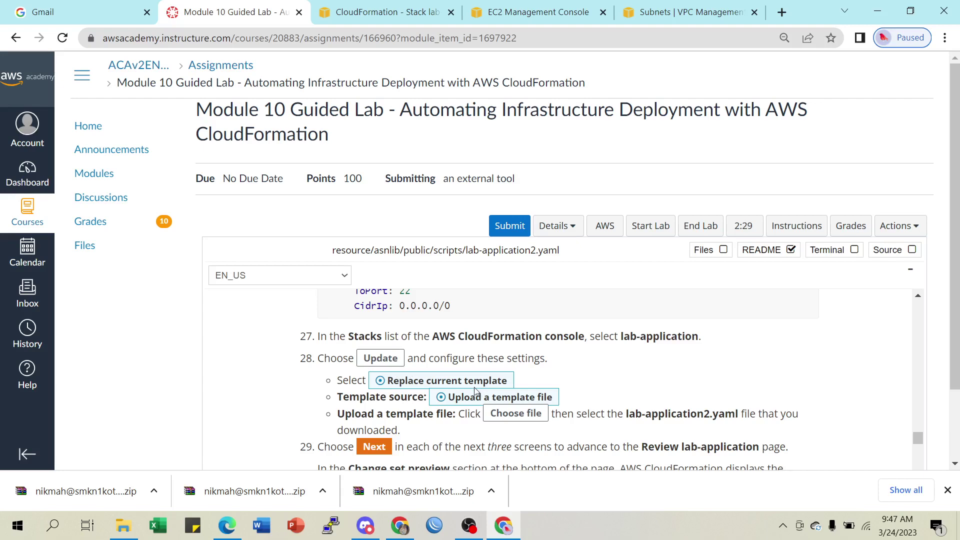
Show the lab-application stack's info in CloudFormation, check step 28 of the instructions, and start updating the stack.
{"action": "left_click", "coordinate": [373, 14]}
{"action": "scroll", "coordinate": [652, 271], "scroll_direction": "up", "scroll_amount": 20}
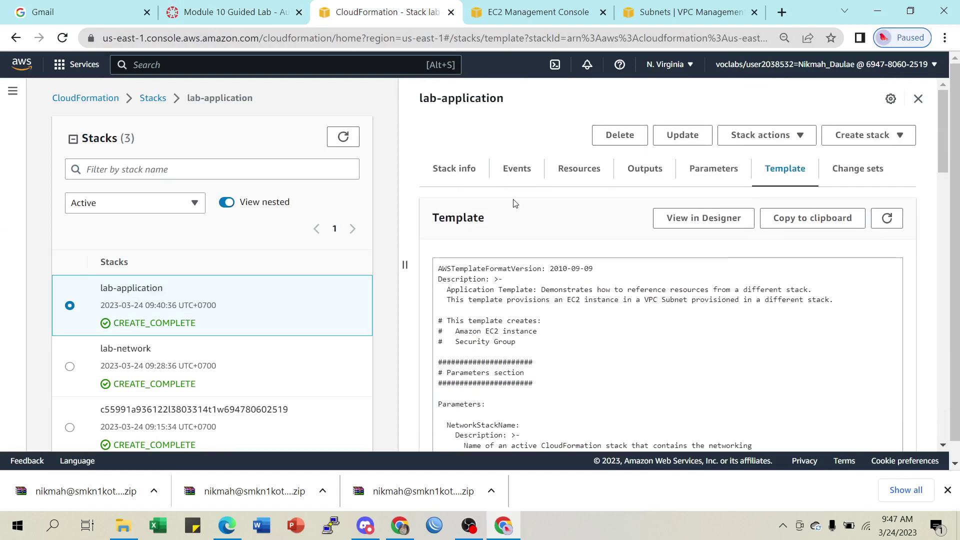
{"action": "left_click", "coordinate": [454, 168]}
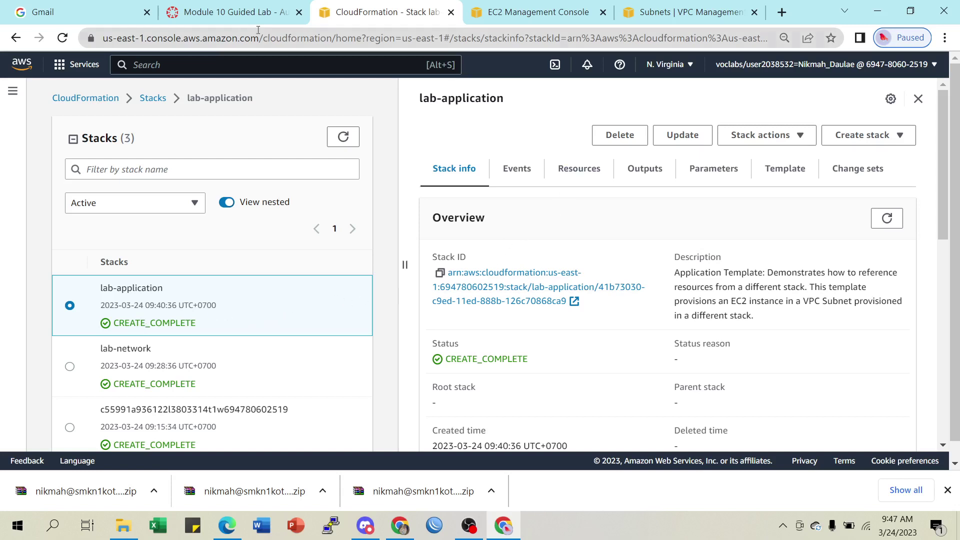
{"action": "left_click", "coordinate": [218, 13]}
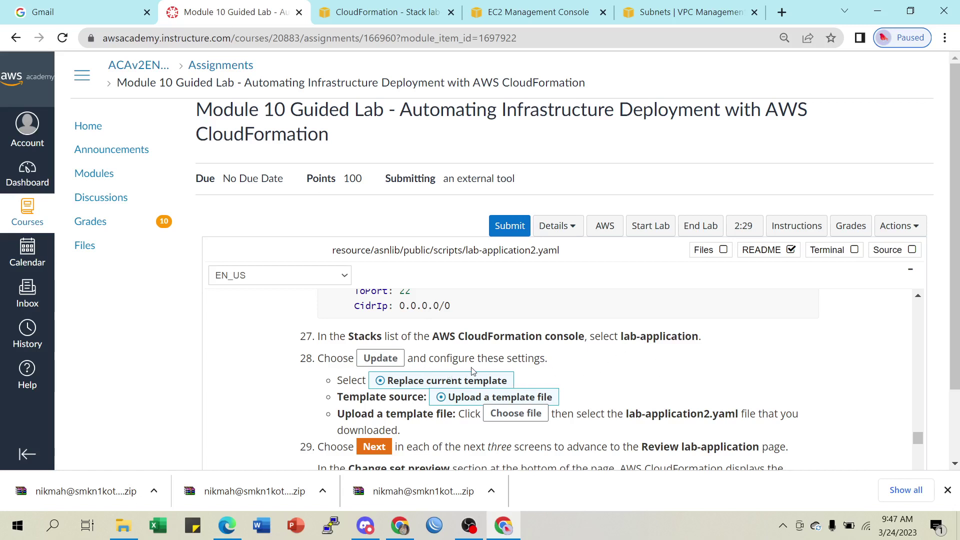
{"action": "left_click", "coordinate": [399, 15]}
{"action": "left_click", "coordinate": [685, 136]}
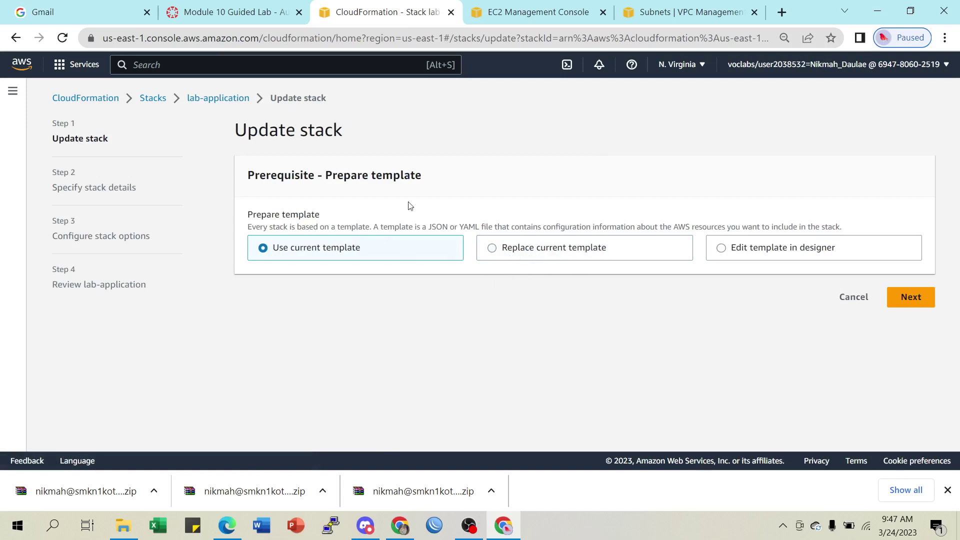
Recheck step 28 of the instructions, and set the stack update to replace the current template with an uploaded template file.
{"action": "left_click", "coordinate": [238, 15]}
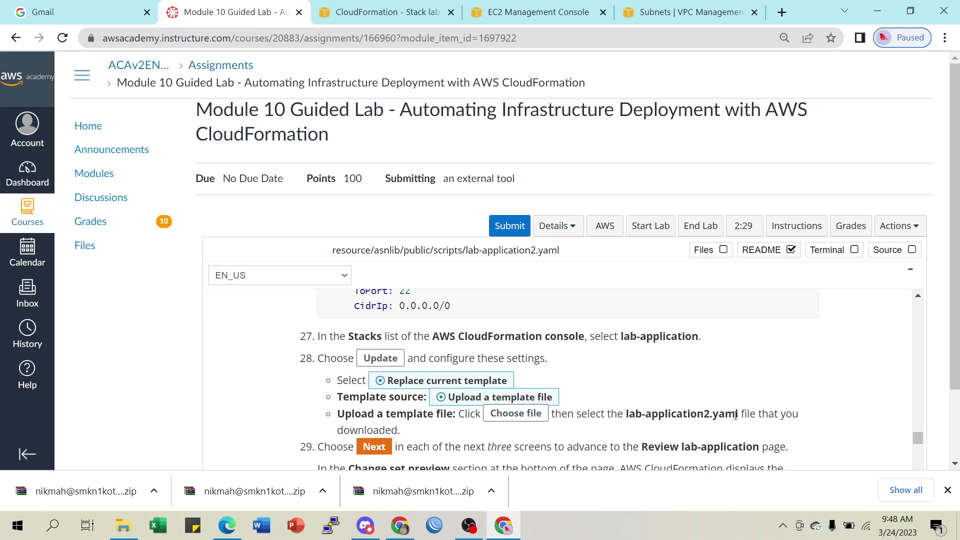
{"action": "scroll", "coordinate": [561, 382], "scroll_direction": "up", "scroll_amount": 1}
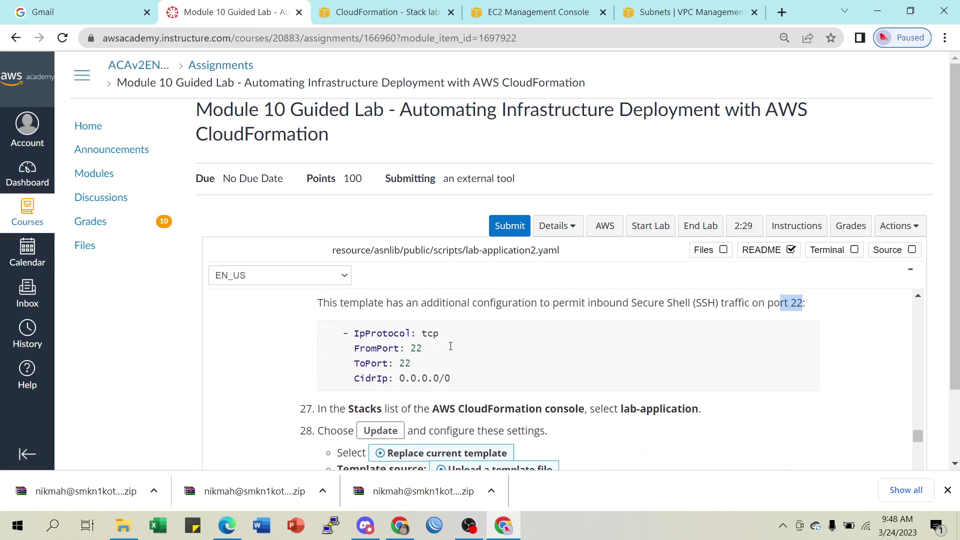
{"action": "scroll", "coordinate": [501, 347], "scroll_direction": "down", "scroll_amount": 1}
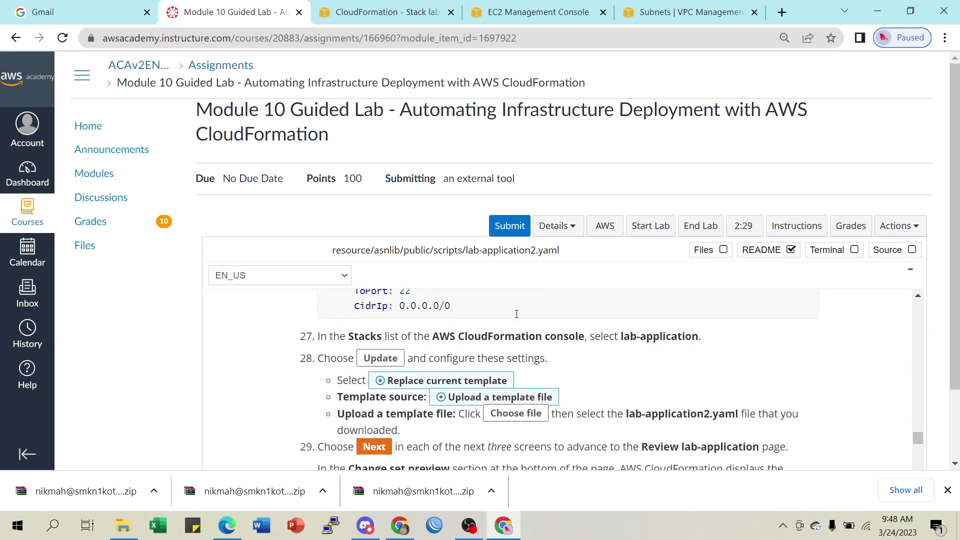
{"action": "left_click", "coordinate": [388, 12]}
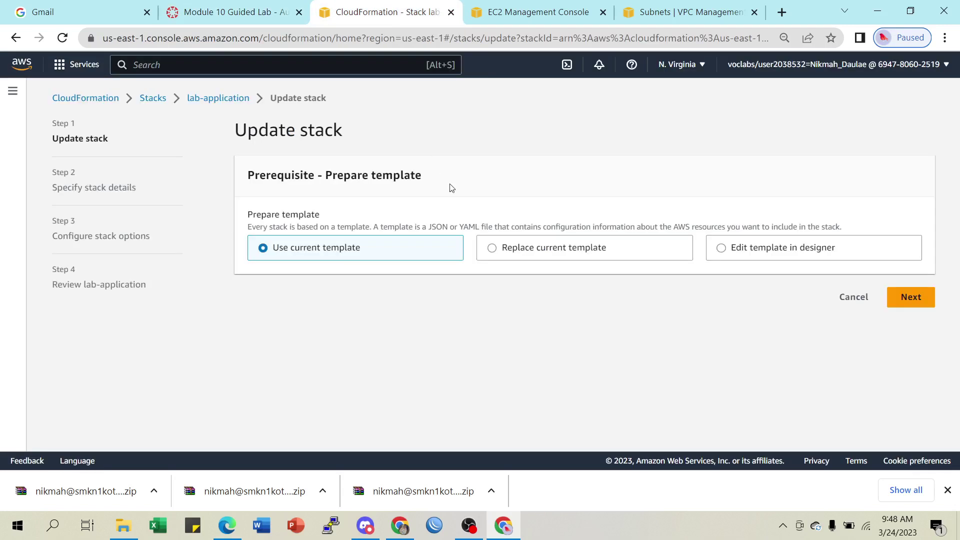
{"action": "left_click", "coordinate": [493, 249]}
{"action": "scroll", "coordinate": [562, 293], "scroll_direction": "down", "scroll_amount": 2}
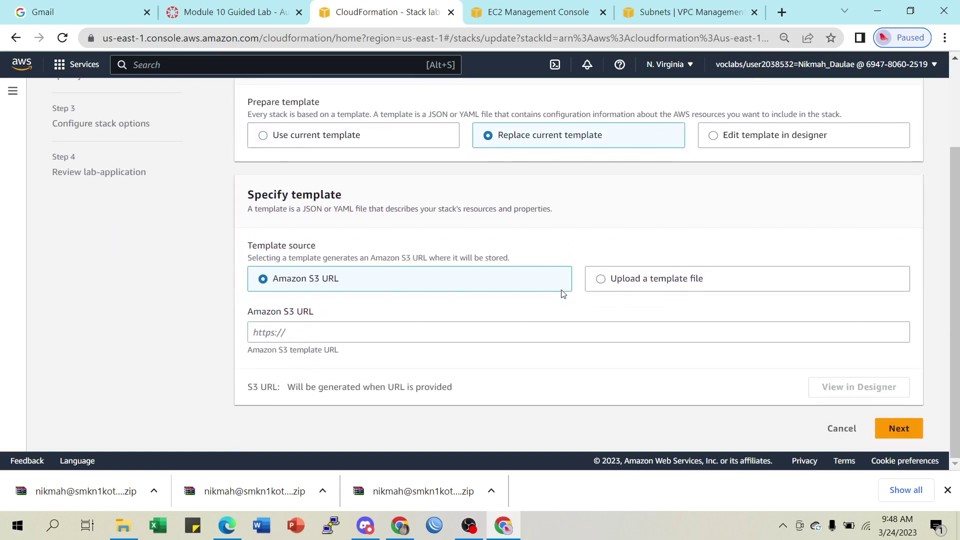
{"action": "left_click", "coordinate": [607, 280]}
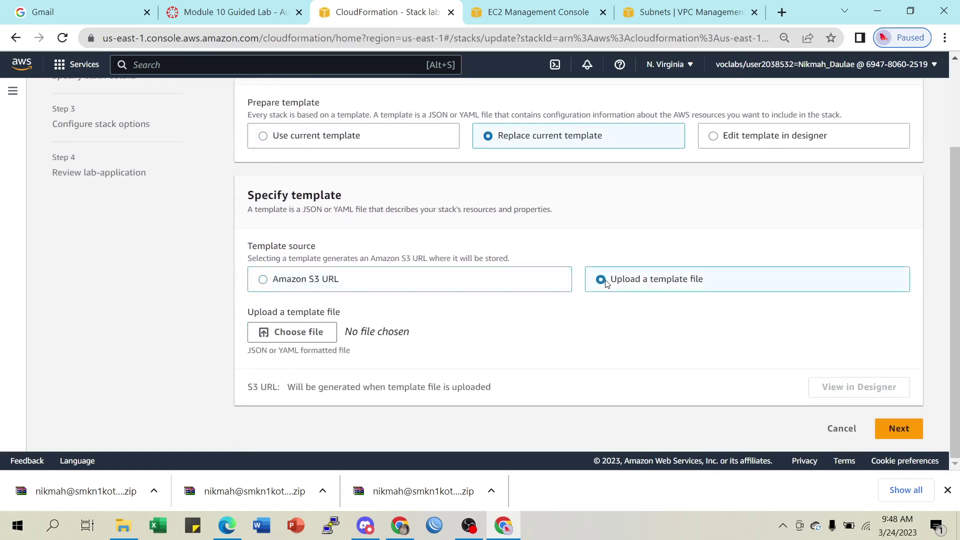
{"action": "left_click", "coordinate": [287, 332]}
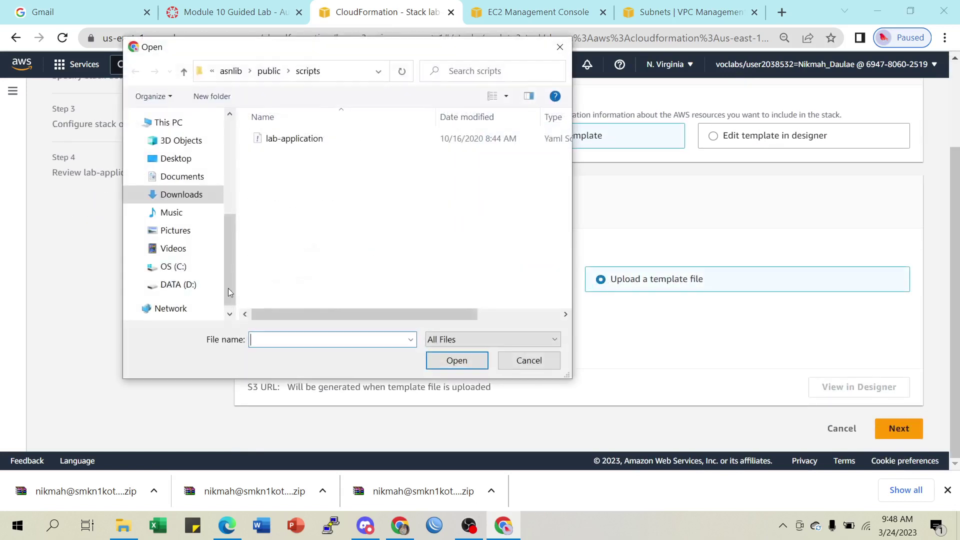
{"action": "left_click", "coordinate": [186, 198]}
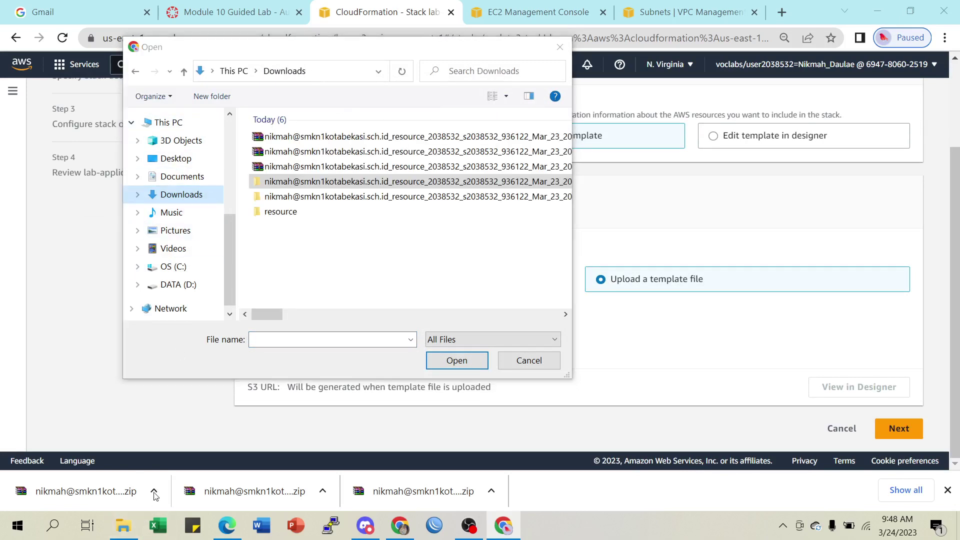
{"action": "left_click", "coordinate": [529, 360]}
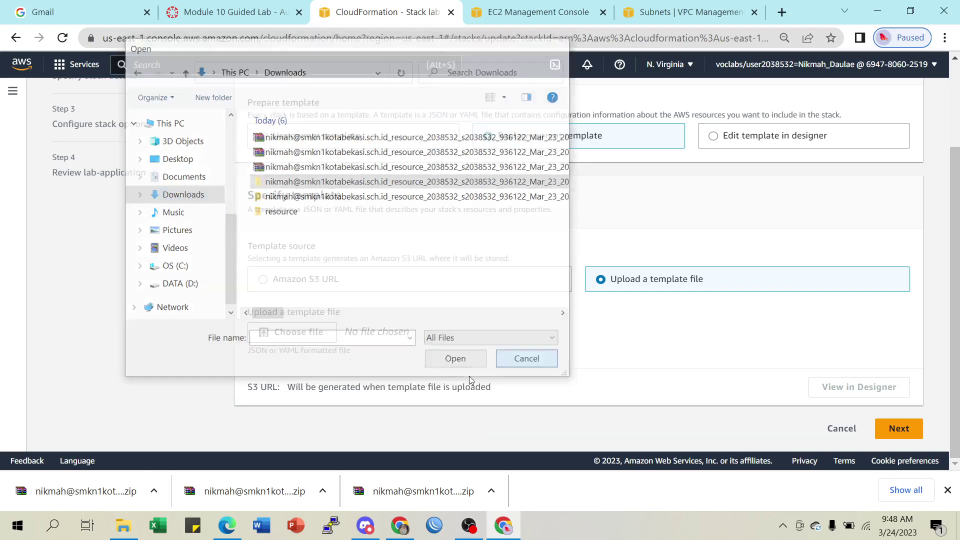
Show the most recently downloaded ZIP archive in the Downloads folder and extract it to a folder of the same name.
{"action": "left_click", "coordinate": [154, 491]}
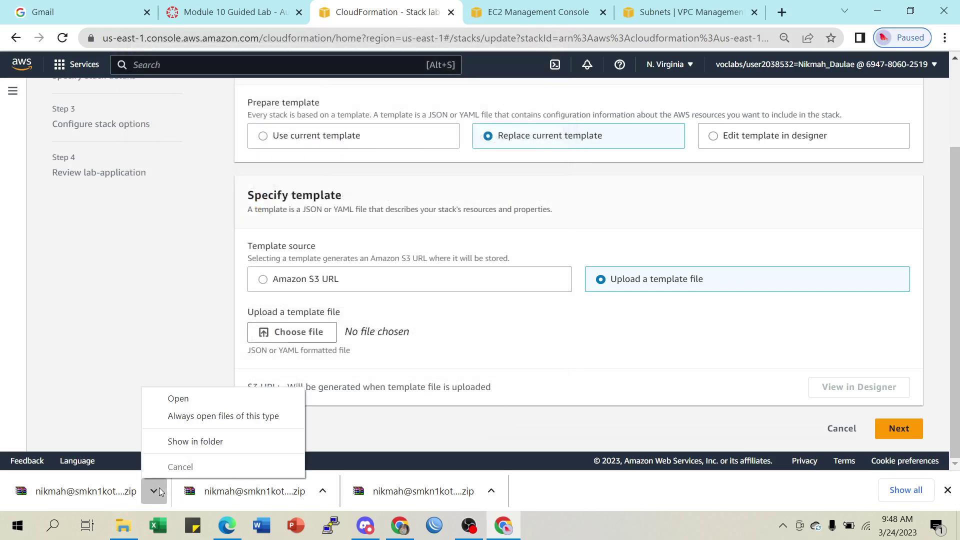
{"action": "left_click", "coordinate": [190, 448]}
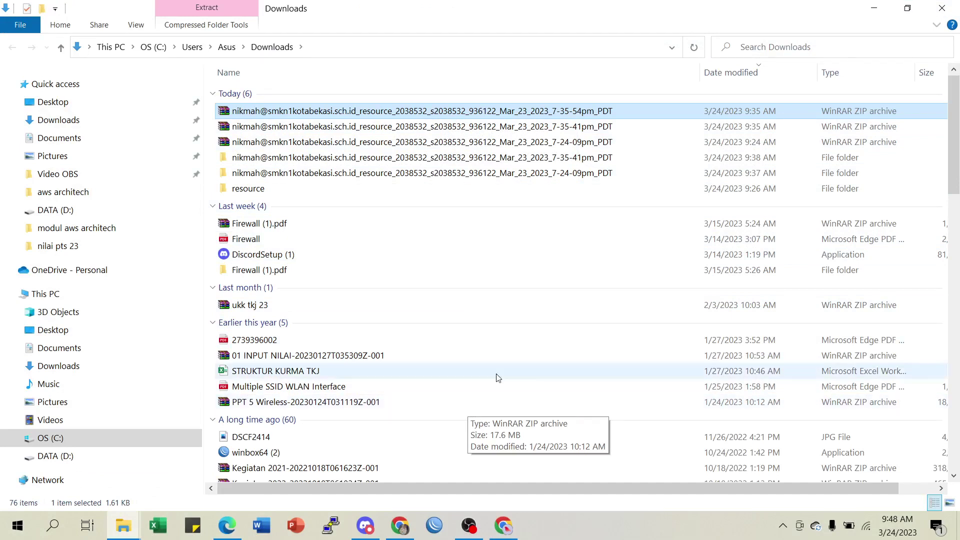
{"action": "right_click", "coordinate": [579, 110]}
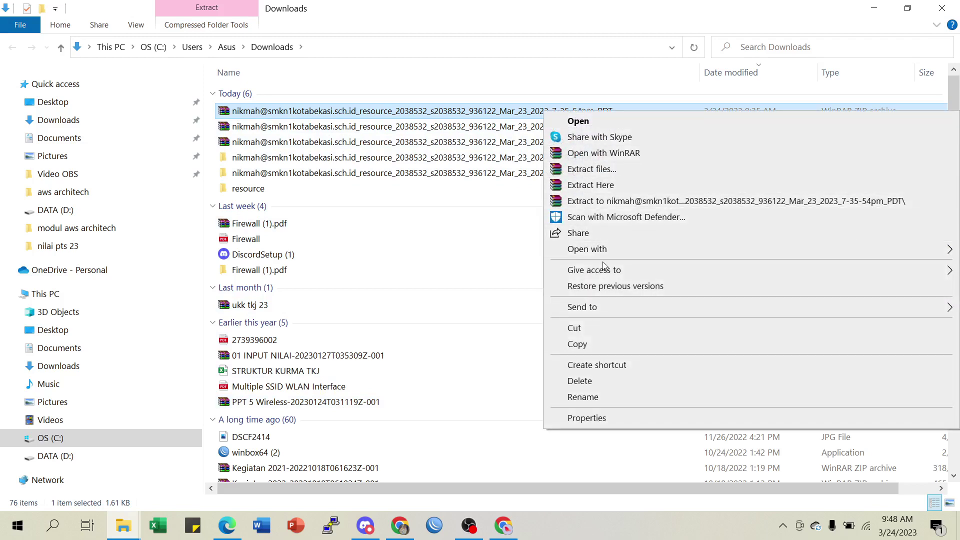
{"action": "left_click", "coordinate": [612, 202]}
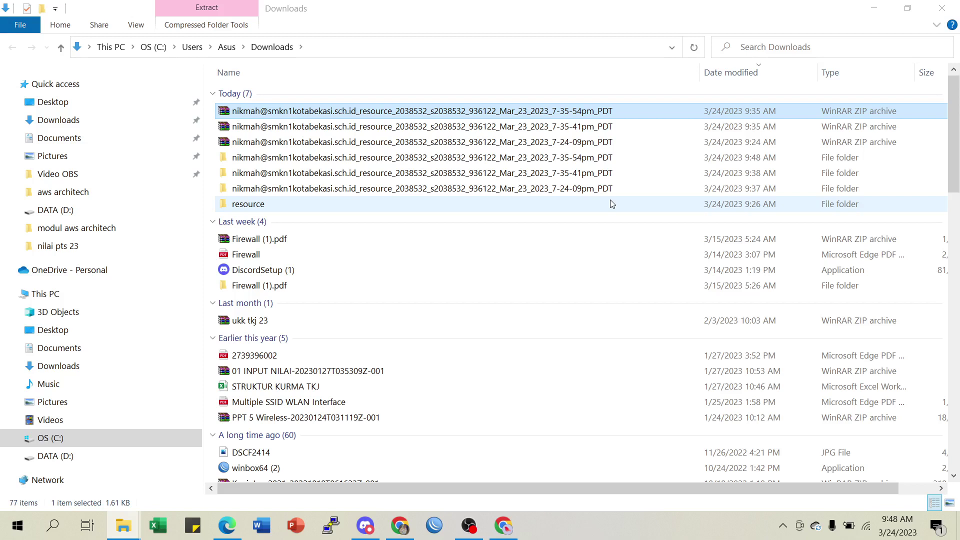
Open the newly extracted folder down to resource, asnlib, public, scripts to check for the lab-application2 template file.
{"action": "left_click", "coordinate": [583, 161]}
{"action": "double_click", "coordinate": [583, 160]}
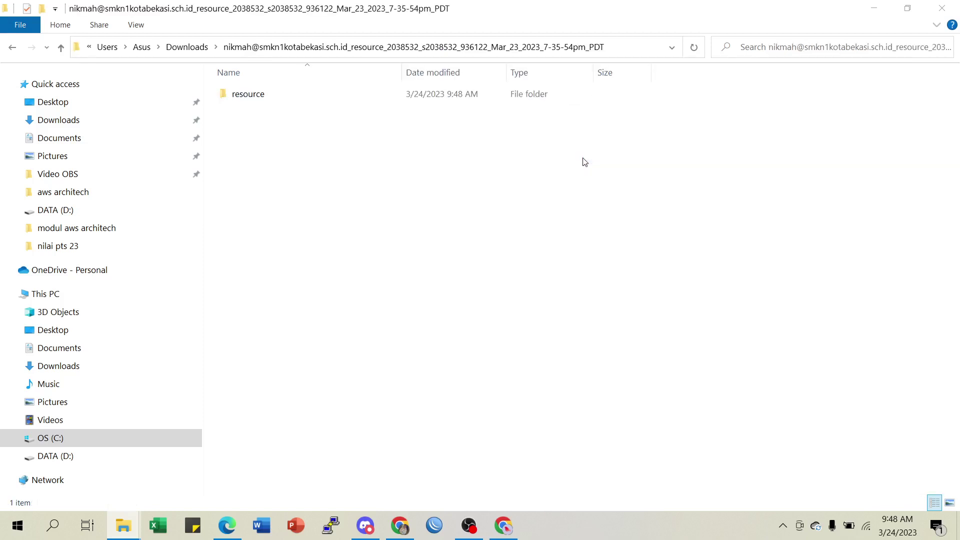
{"action": "double_click", "coordinate": [334, 99]}
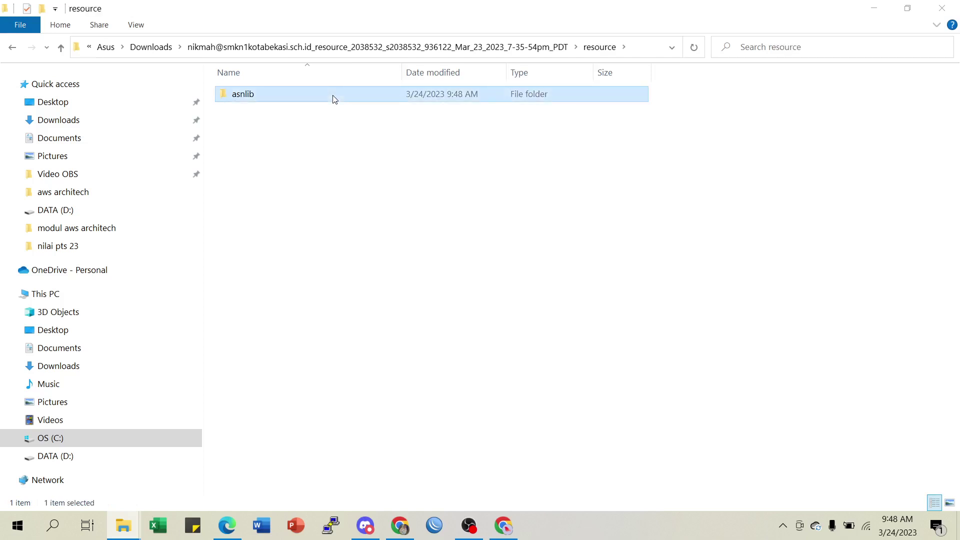
{"action": "double_click", "coordinate": [334, 99]}
{"action": "double_click", "coordinate": [334, 99]}
{"action": "double_click", "coordinate": [334, 99]}
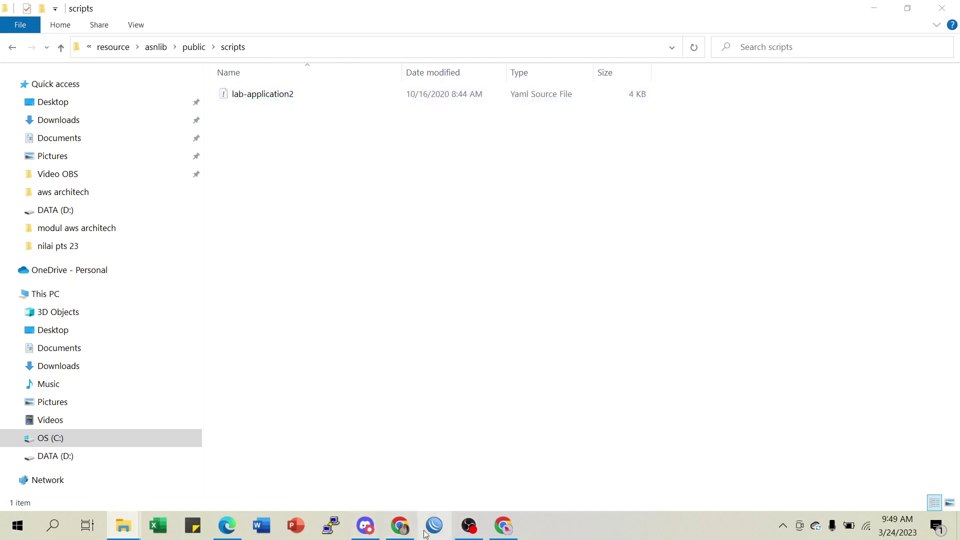
Return to the stack update in Chrome, start choosing the template file, and open the newly extracted folder in Downloads.
{"action": "left_click", "coordinate": [504, 526]}
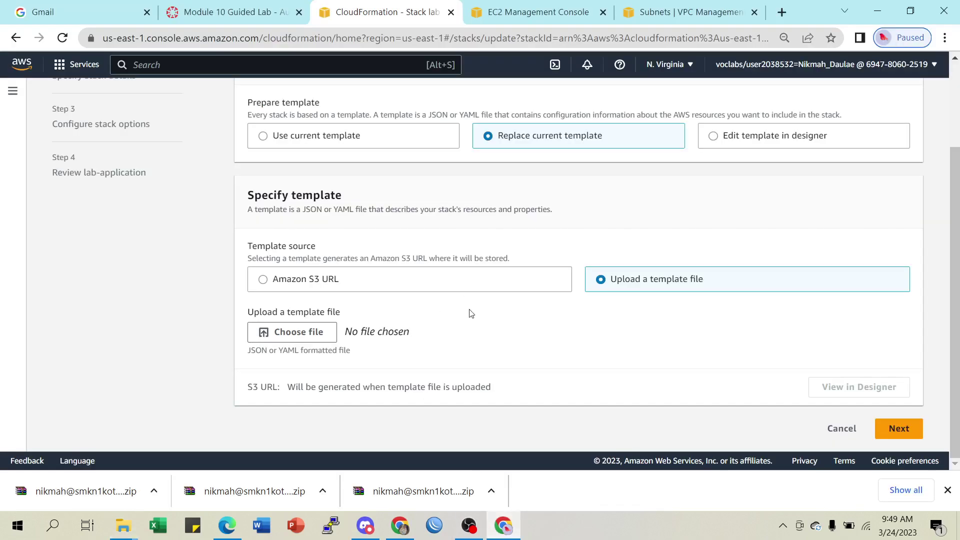
{"action": "left_click", "coordinate": [288, 334]}
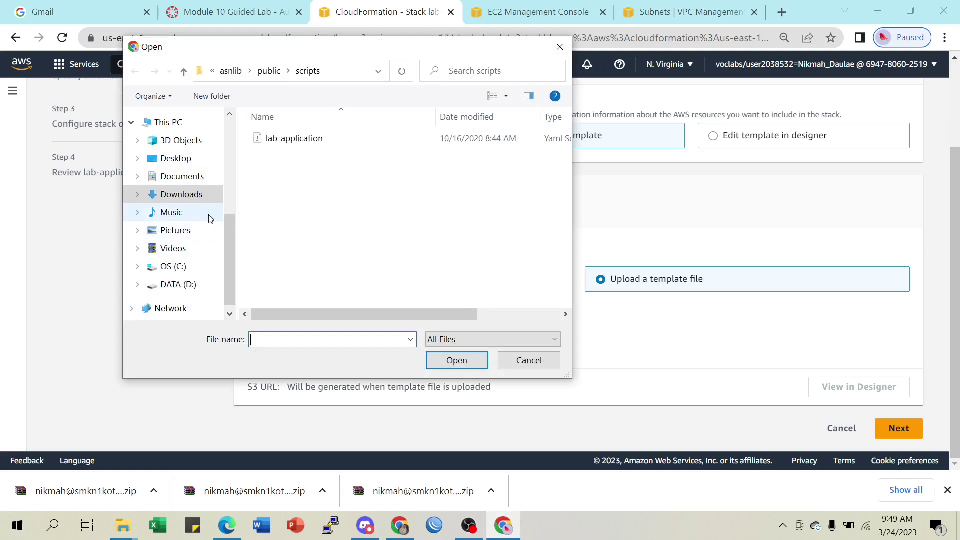
{"action": "left_click", "coordinate": [181, 195]}
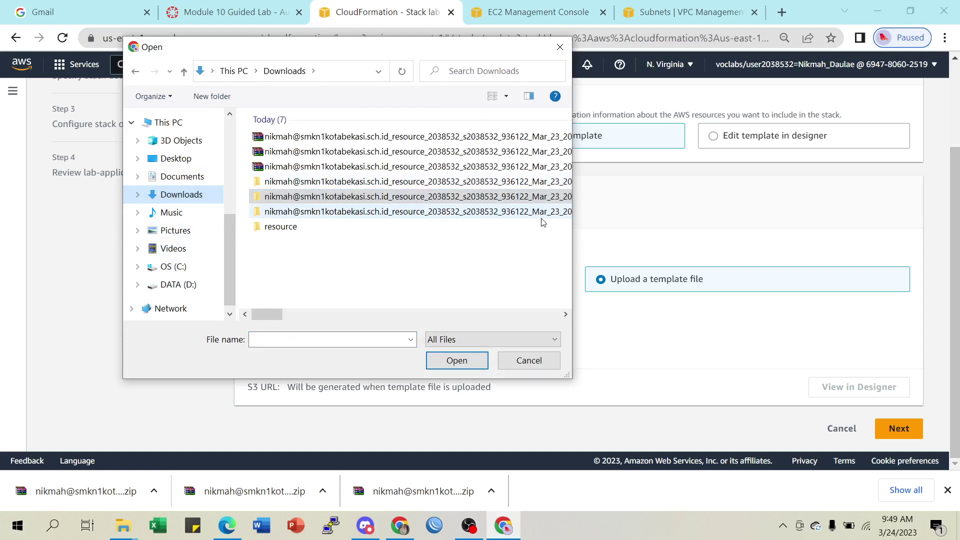
{"action": "left_click", "coordinate": [495, 184]}
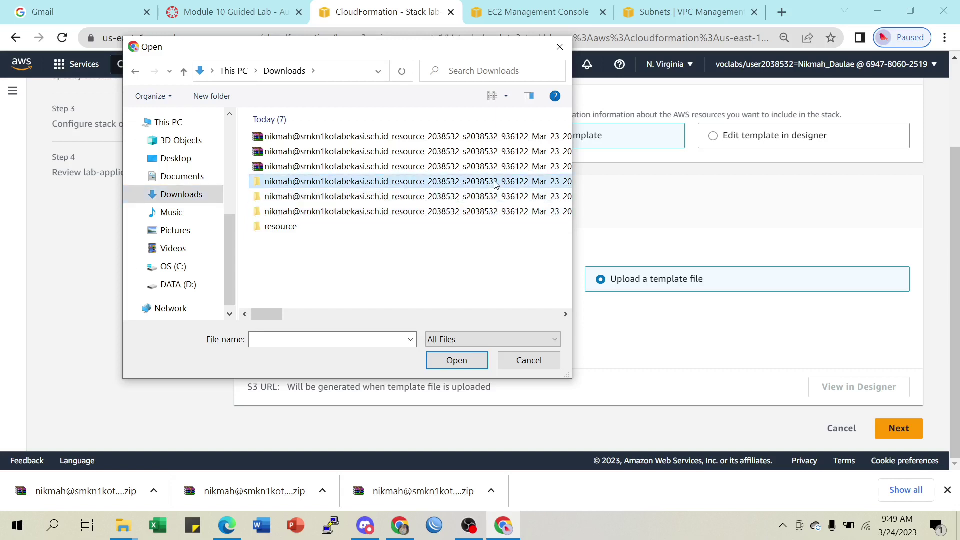
{"action": "double_click", "coordinate": [495, 184]}
Upload lab-application2.yaml from resource, asnlib, public, scripts as the replacement template and continue to the stack details.
{"action": "left_click", "coordinate": [316, 140]}
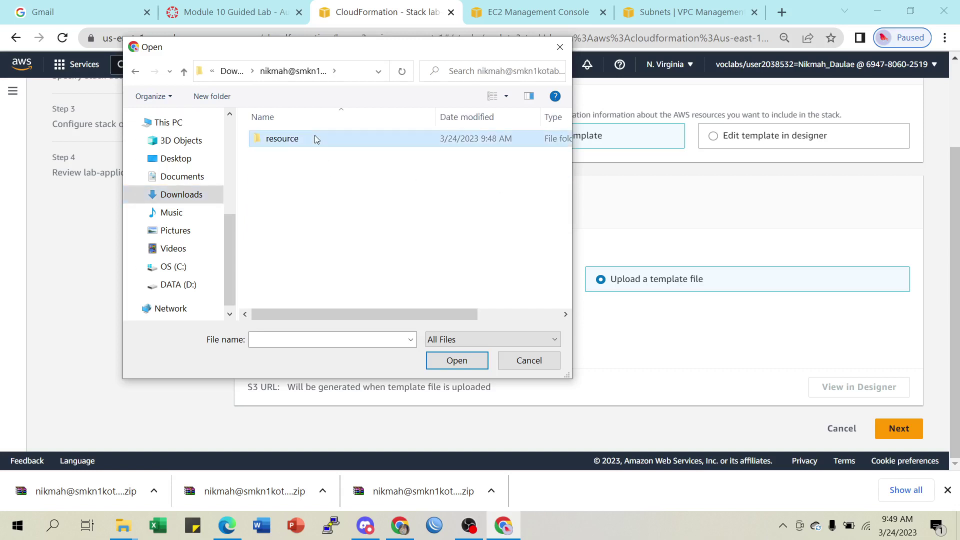
{"action": "double_click", "coordinate": [316, 140]}
{"action": "double_click", "coordinate": [316, 140]}
{"action": "double_click", "coordinate": [316, 140]}
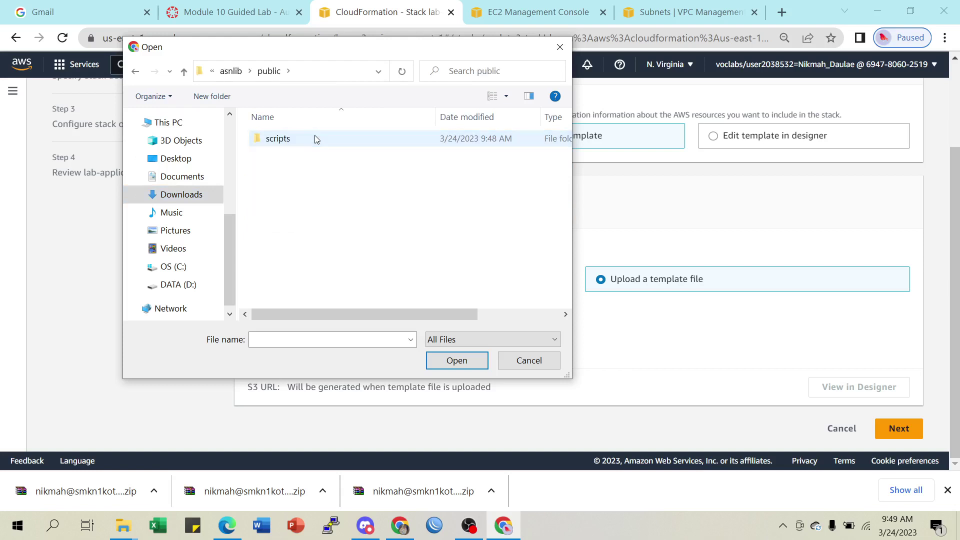
{"action": "double_click", "coordinate": [317, 139]}
{"action": "left_click", "coordinate": [293, 142]}
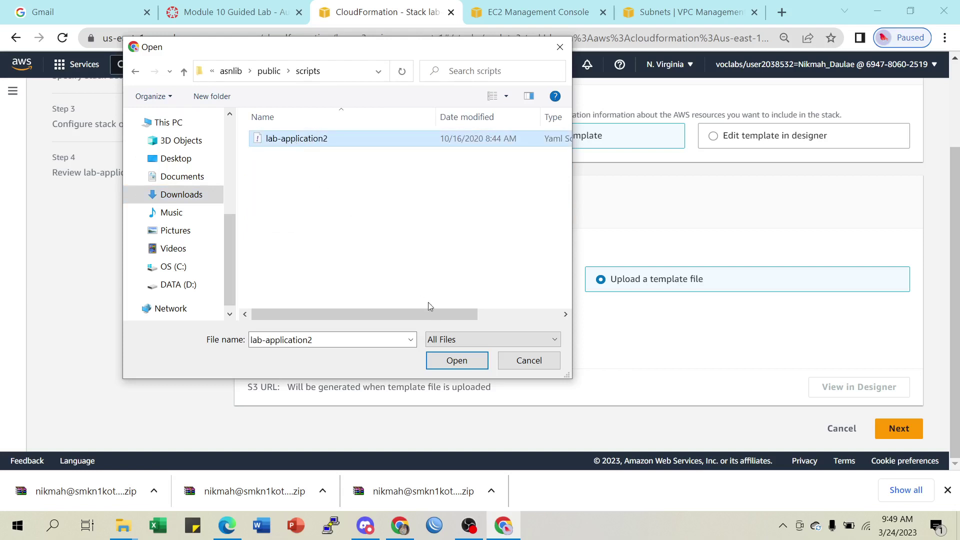
{"action": "left_click", "coordinate": [457, 360]}
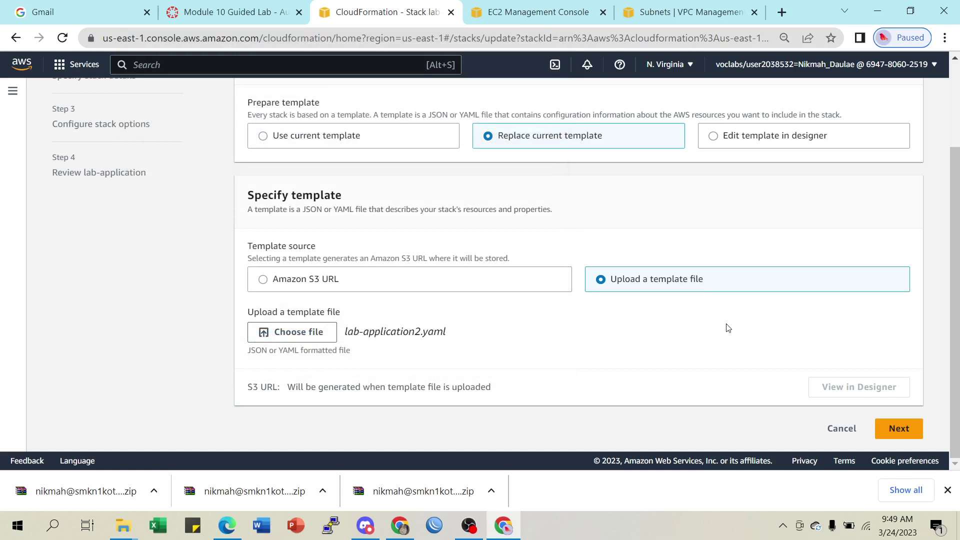
{"action": "scroll", "coordinate": [840, 390], "scroll_direction": "down", "scroll_amount": 1}
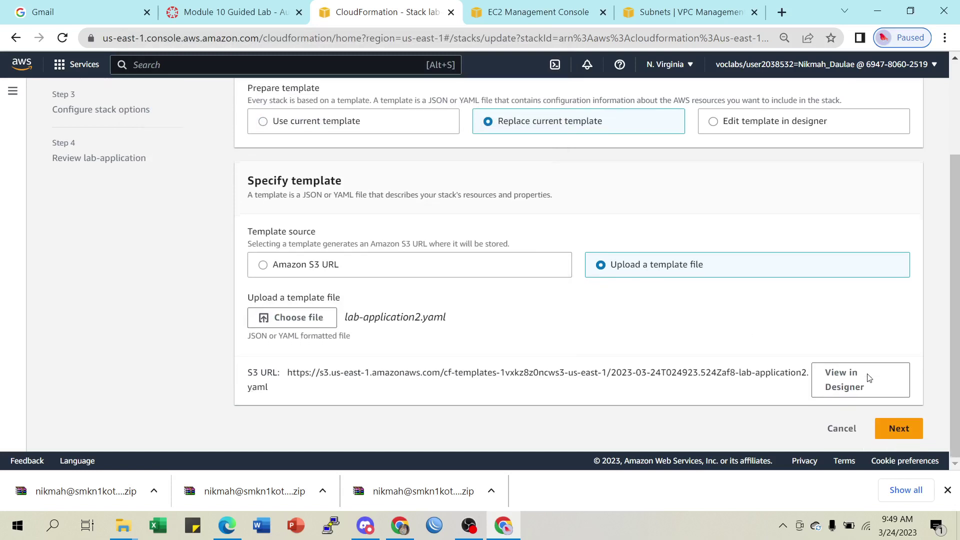
{"action": "left_click", "coordinate": [898, 428]}
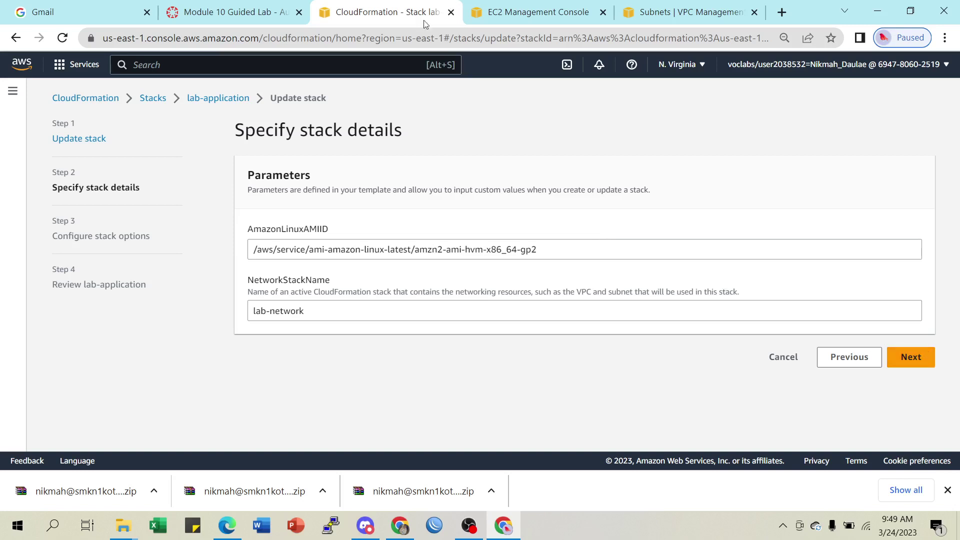
Read step 29 of the lab instructions, and advance the update to the Review lab-application page with the existing parameters and stack options.
{"action": "left_click", "coordinate": [229, 13]}
{"action": "scroll", "coordinate": [534, 353], "scroll_direction": "down", "scroll_amount": 1}
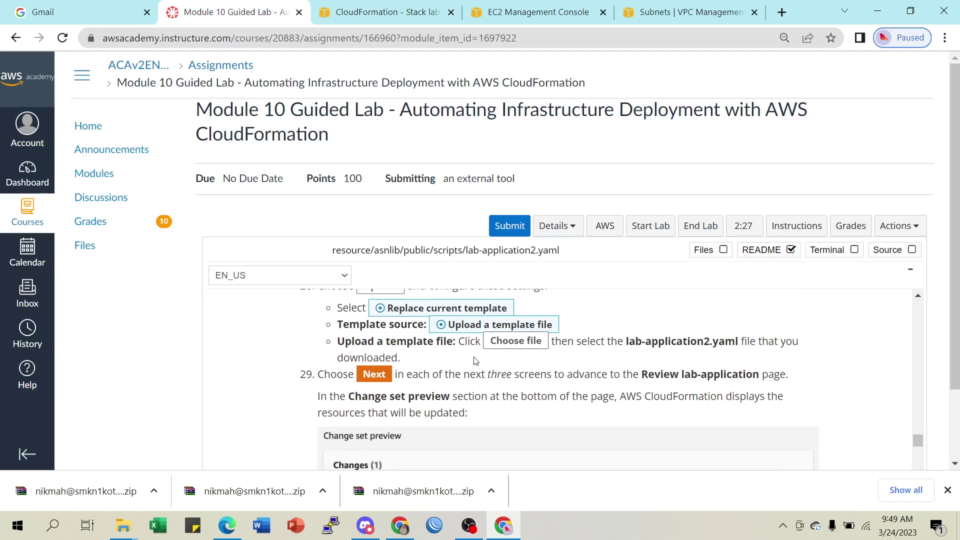
{"action": "scroll", "coordinate": [476, 361], "scroll_direction": "down", "scroll_amount": 1}
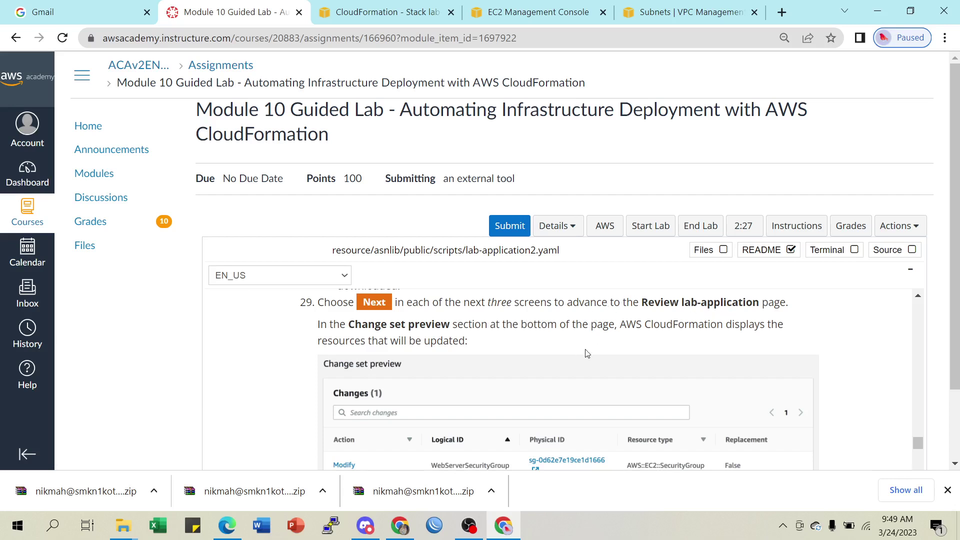
{"action": "scroll", "coordinate": [588, 354], "scroll_direction": "down", "scroll_amount": 1}
{"action": "scroll", "coordinate": [461, 336], "scroll_direction": "up", "scroll_amount": 1}
{"action": "scroll", "coordinate": [583, 360], "scroll_direction": "down", "scroll_amount": 1}
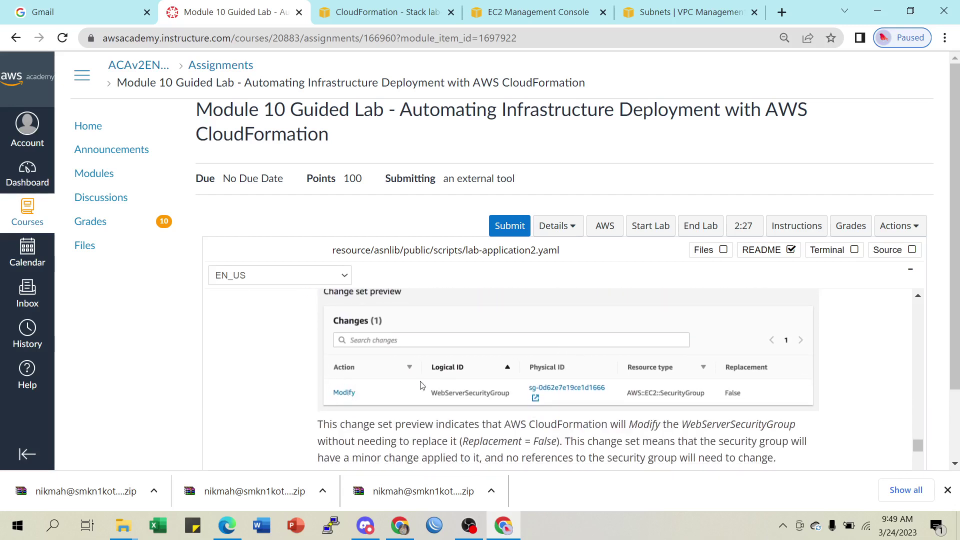
{"action": "left_click", "coordinate": [377, 12]}
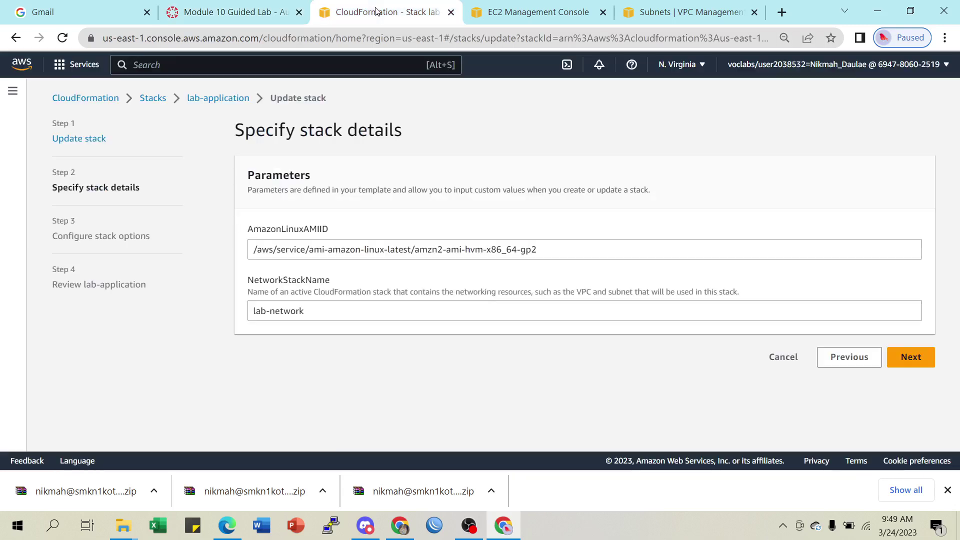
{"action": "left_click", "coordinate": [911, 358]}
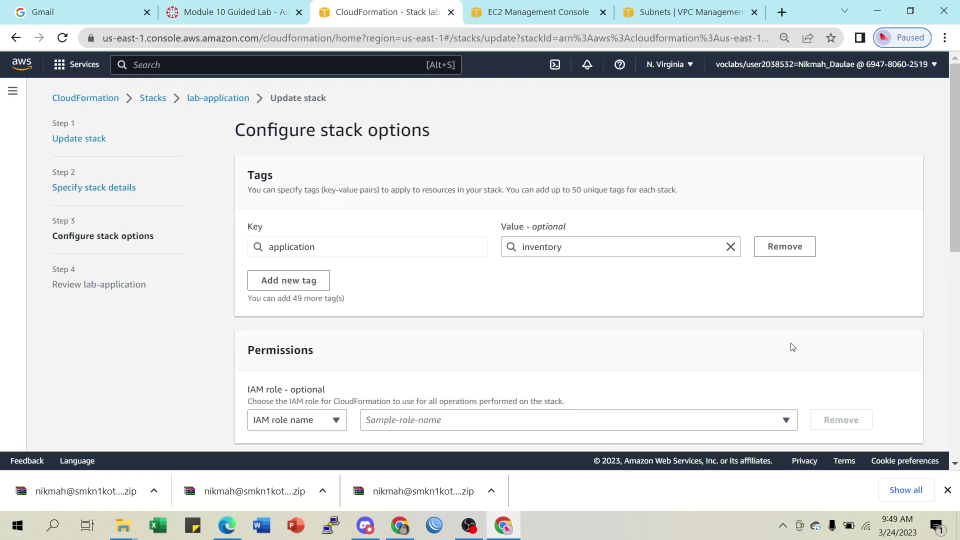
{"action": "scroll", "coordinate": [632, 279], "scroll_direction": "down", "scroll_amount": 5}
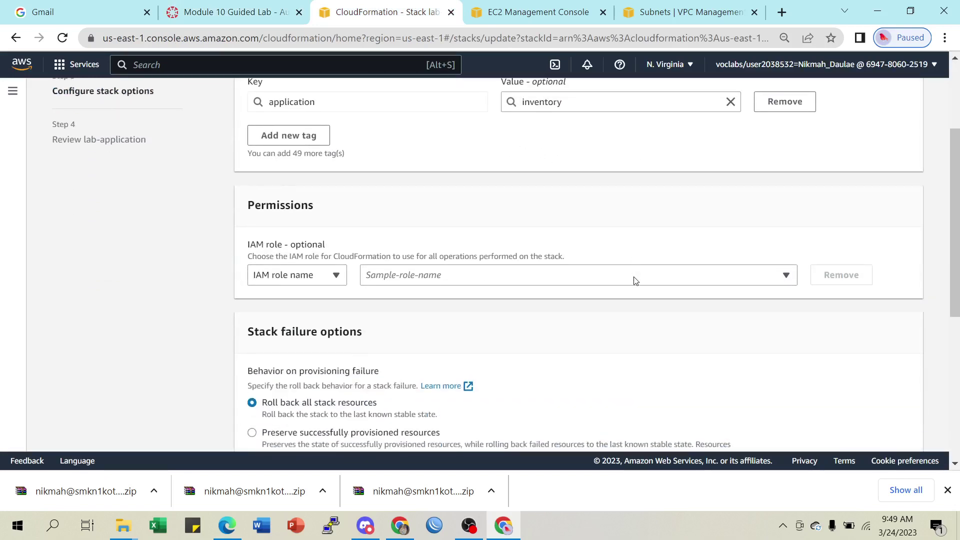
{"action": "scroll", "coordinate": [635, 282], "scroll_direction": "down", "scroll_amount": 4}
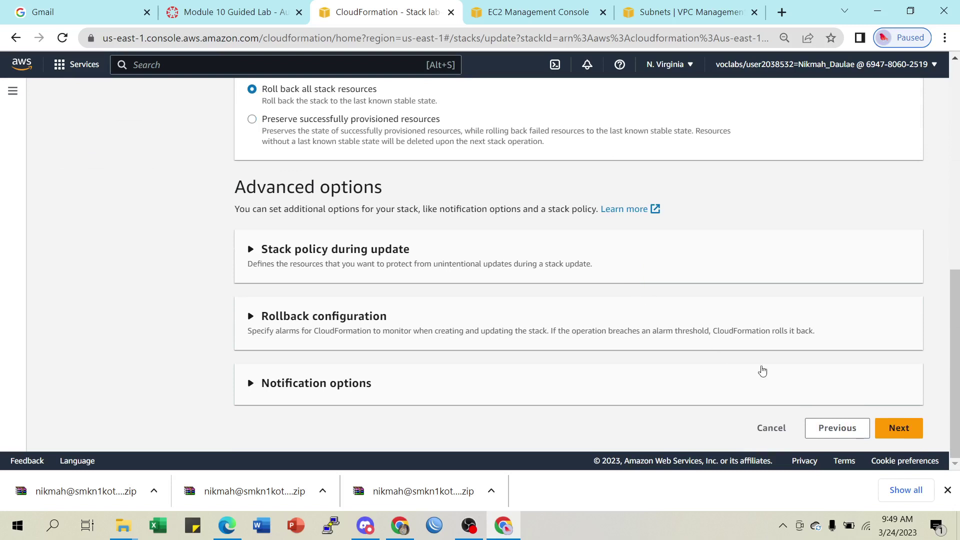
{"action": "left_click", "coordinate": [903, 429]}
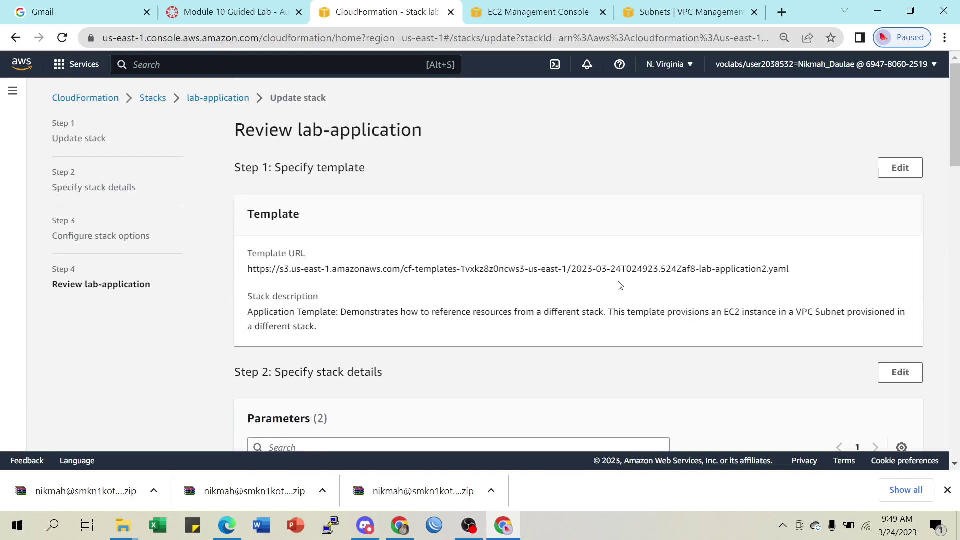
Examine the change set preview at the end of the review page, widening its Physical ID column to read the full ID.
{"action": "scroll", "coordinate": [499, 195], "scroll_direction": "down", "scroll_amount": 10}
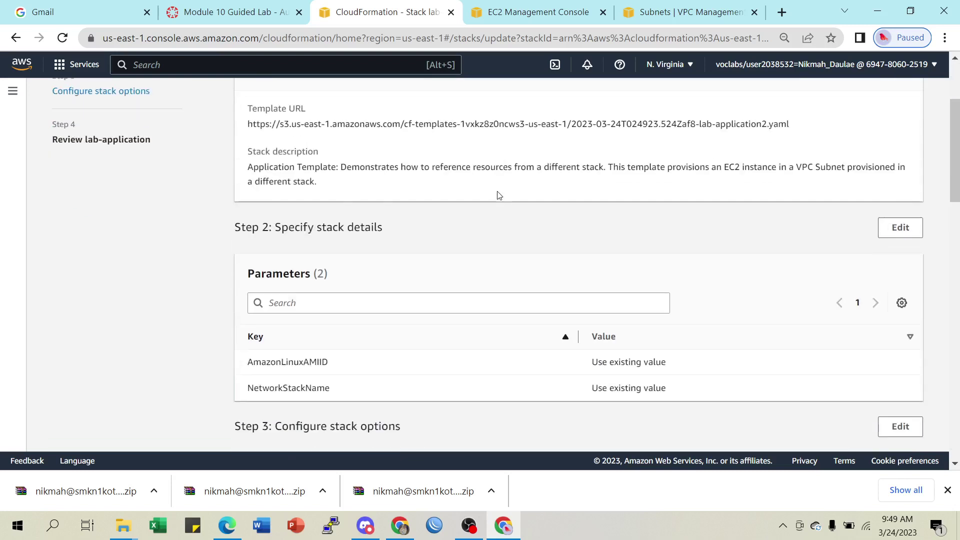
{"action": "scroll", "coordinate": [499, 195], "scroll_direction": "down", "scroll_amount": 10}
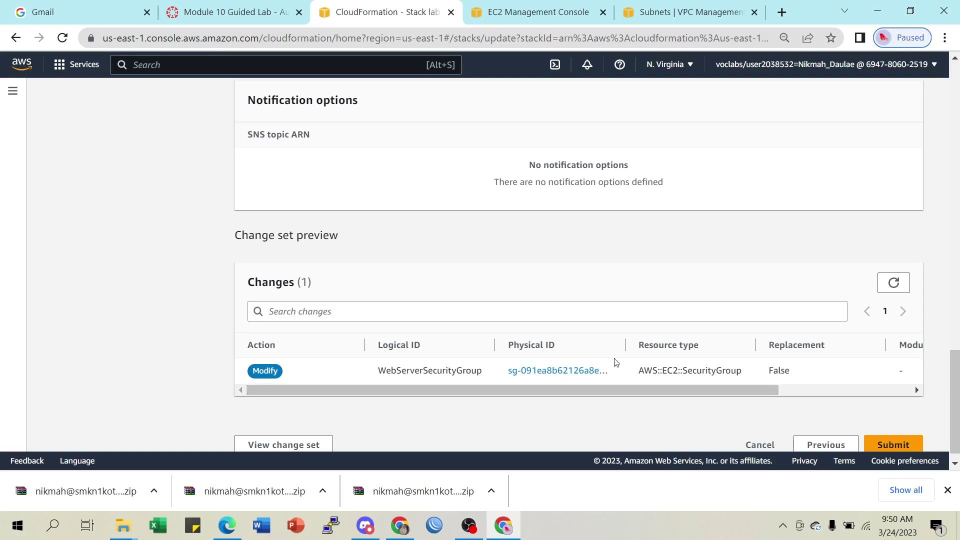
{"action": "left_click_drag", "start_coordinate": [625, 347], "coordinate": [676, 346]}
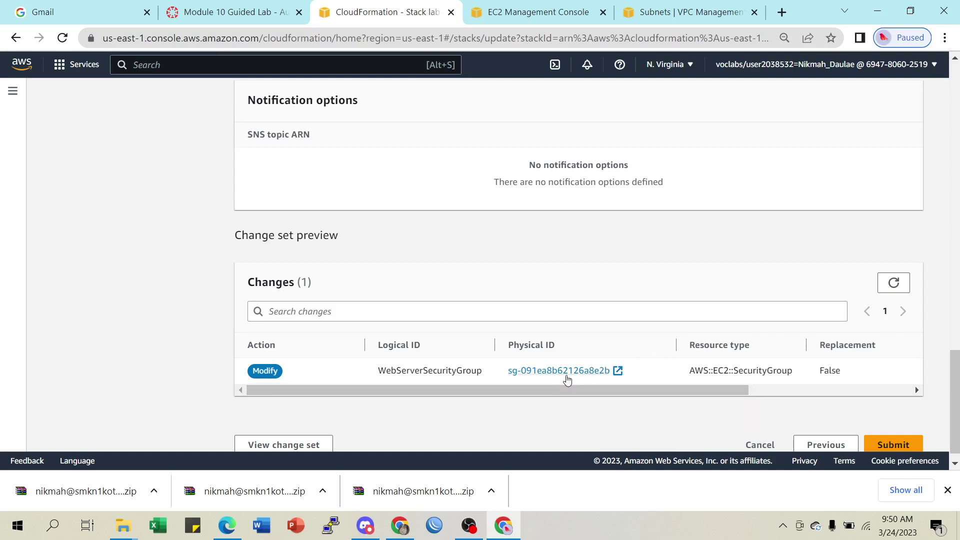
{"action": "left_click_drag", "start_coordinate": [667, 391], "coordinate": [615, 390]}
Compare the change set preview with the lab instructions, read step 30, and submit the lab-application stack update.
{"action": "left_click", "coordinate": [263, 23]}
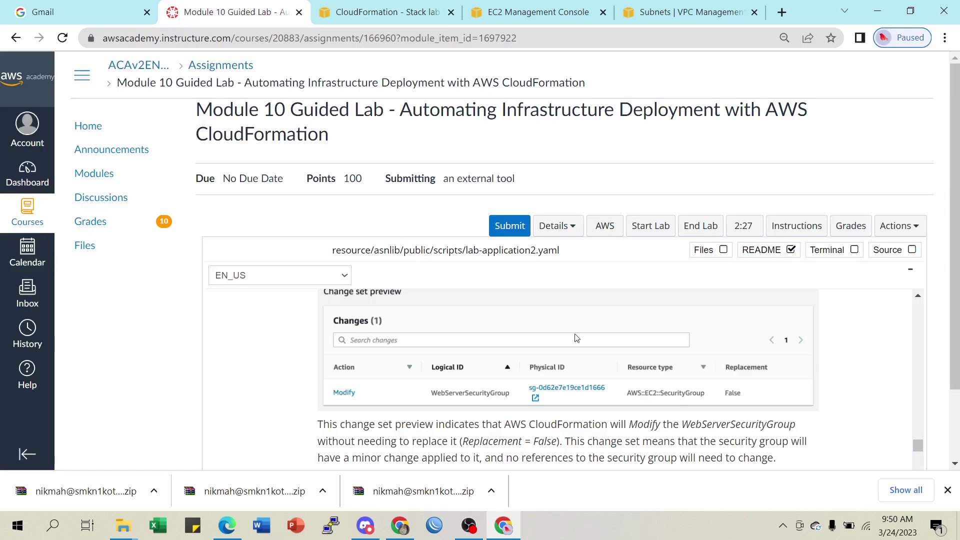
{"action": "scroll", "coordinate": [574, 338], "scroll_direction": "down", "scroll_amount": 3}
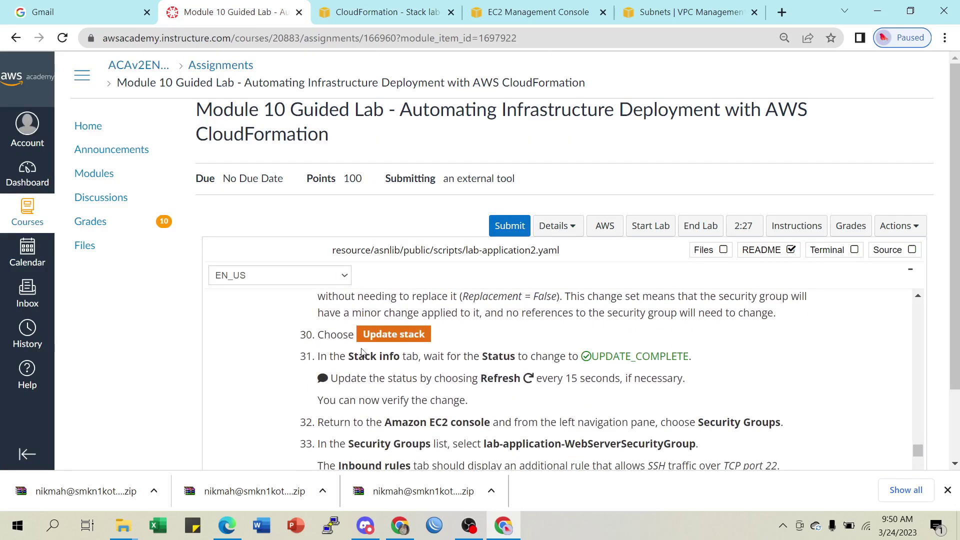
{"action": "left_click", "coordinate": [373, 11]}
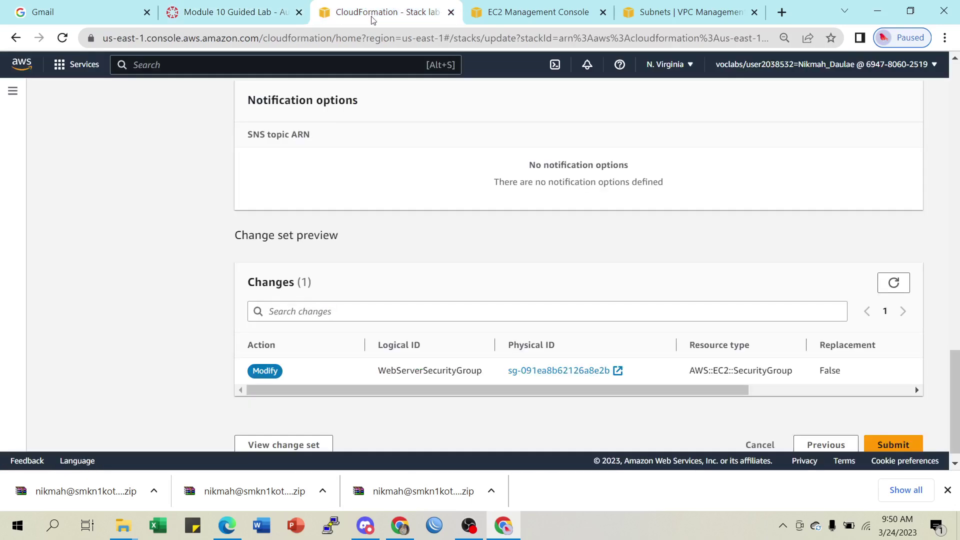
{"action": "scroll", "coordinate": [864, 384], "scroll_direction": "down", "scroll_amount": 1}
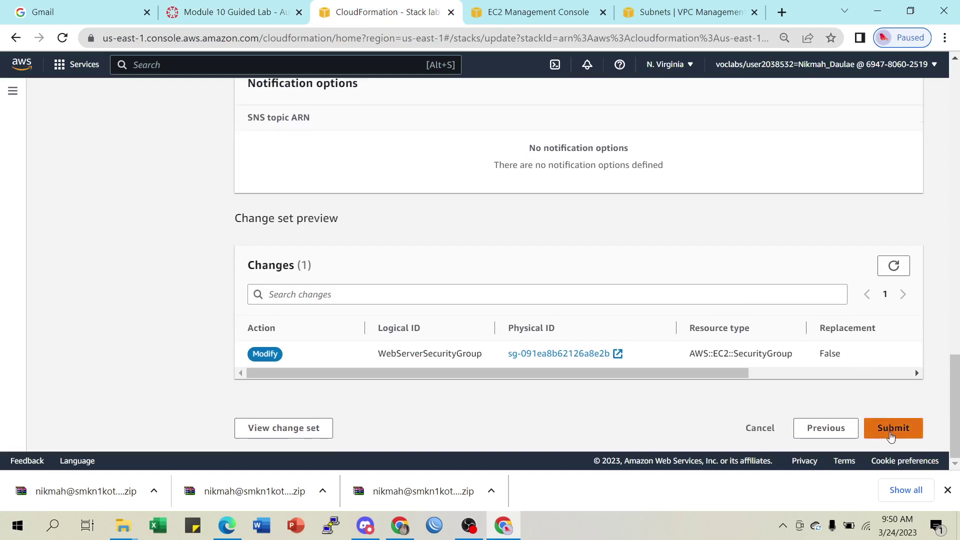
{"action": "left_click", "coordinate": [890, 426]}
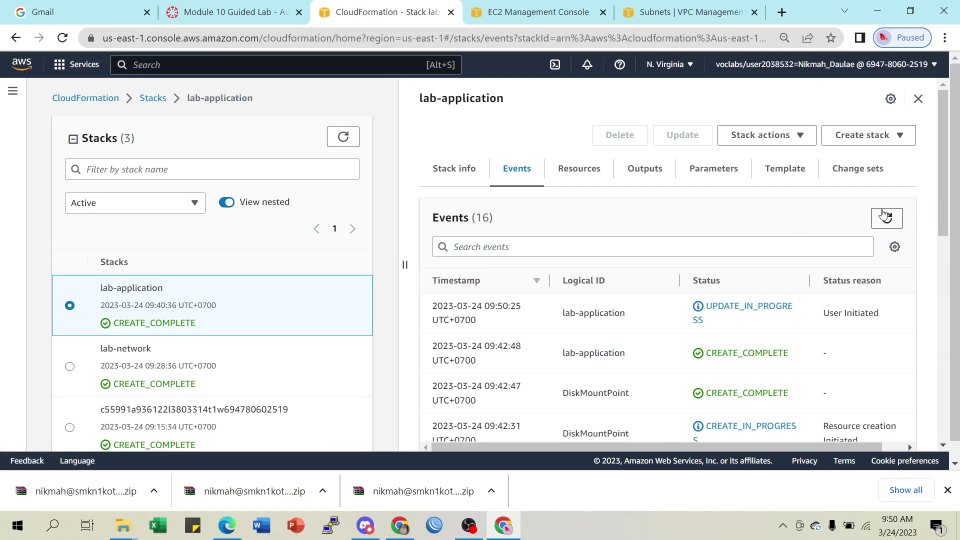
Refresh the lab-application stack's events repeatedly to follow the update's progress, and examine the event statuses.
{"action": "left_click", "coordinate": [887, 220]}
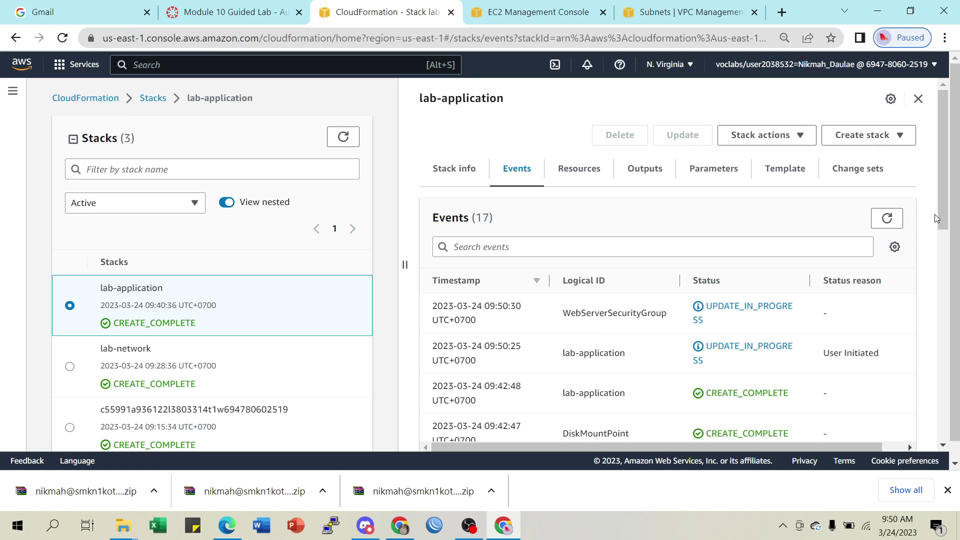
{"action": "left_click", "coordinate": [889, 220]}
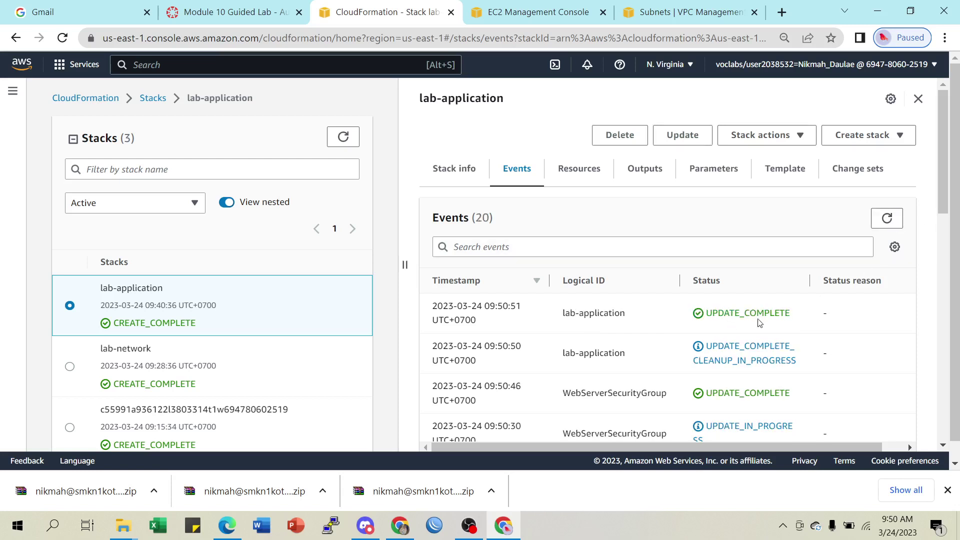
{"action": "left_click", "coordinate": [887, 218]}
{"action": "scroll", "coordinate": [733, 359], "scroll_direction": "down", "scroll_amount": 2}
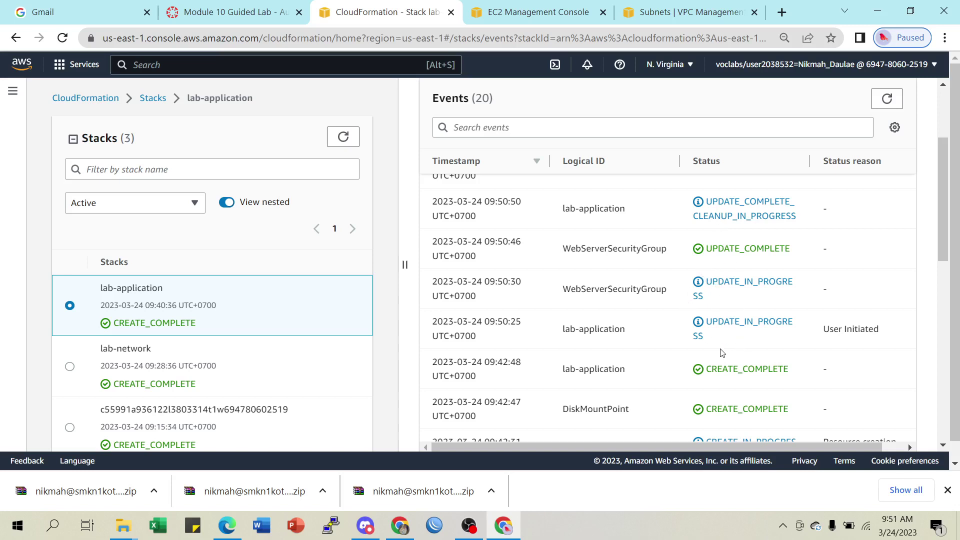
{"action": "scroll", "coordinate": [755, 344], "scroll_direction": "up", "scroll_amount": 2}
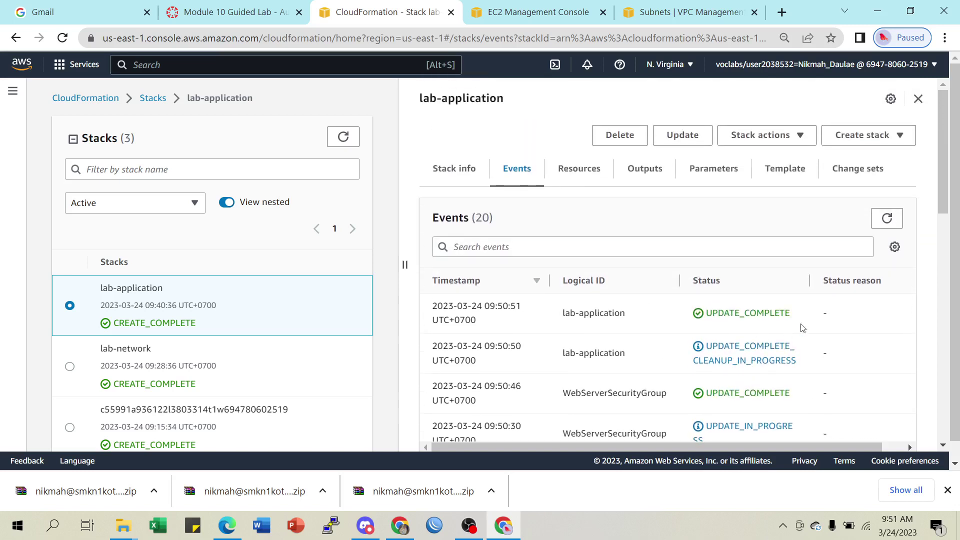
{"action": "left_click", "coordinate": [887, 218]}
Recheck step 31 of the instructions, and show the lab-application stack's info to examine its status, tags and other settings.
{"action": "left_click", "coordinate": [209, 12]}
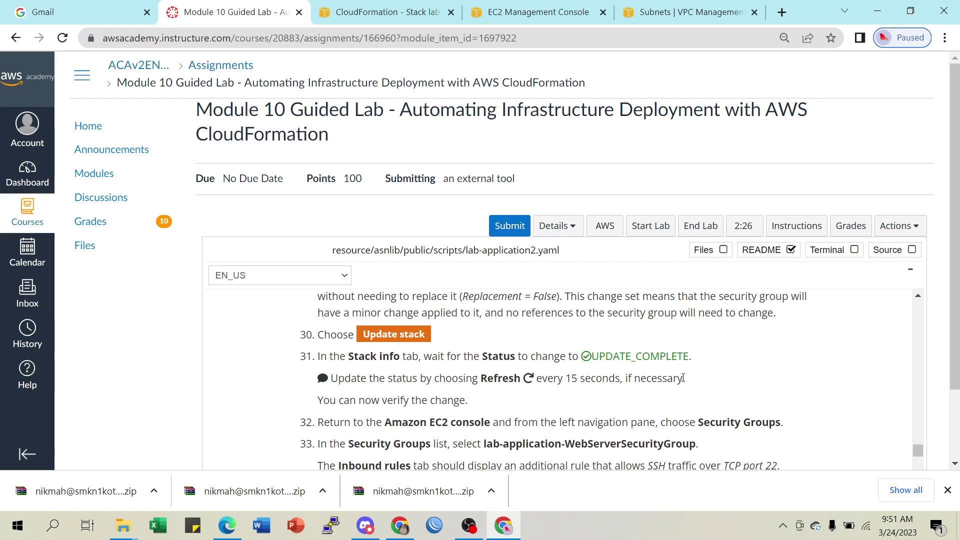
{"action": "left_click", "coordinate": [382, 12]}
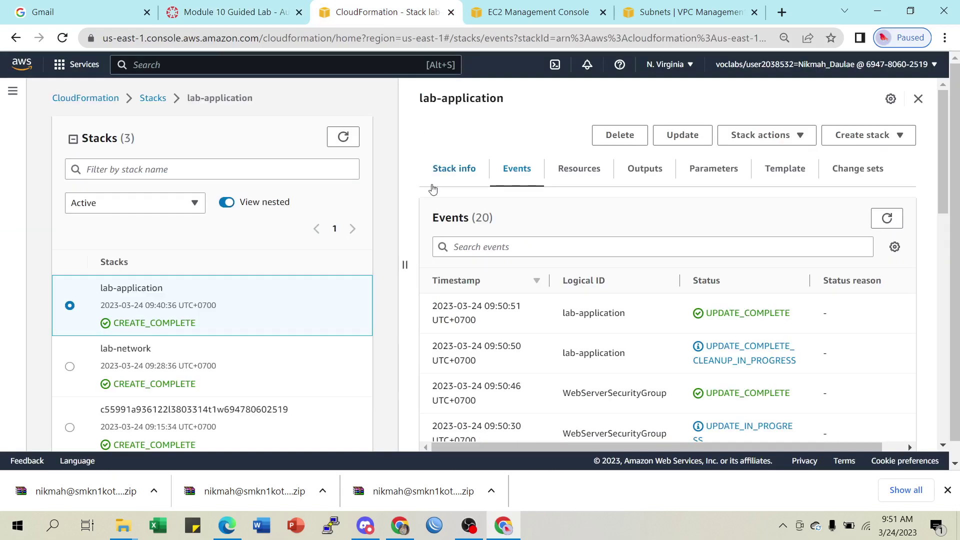
{"action": "left_click", "coordinate": [455, 173]}
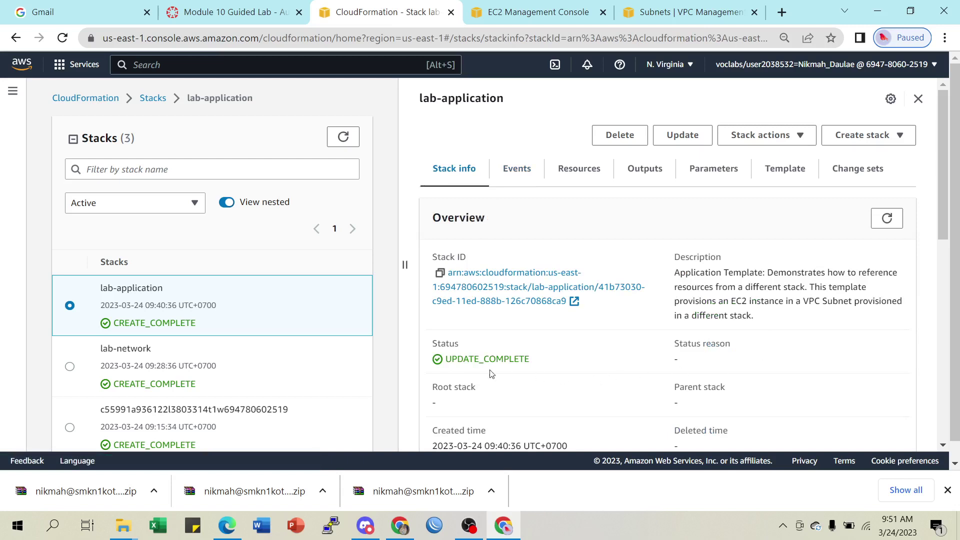
{"action": "scroll", "coordinate": [510, 370], "scroll_direction": "down", "scroll_amount": 7}
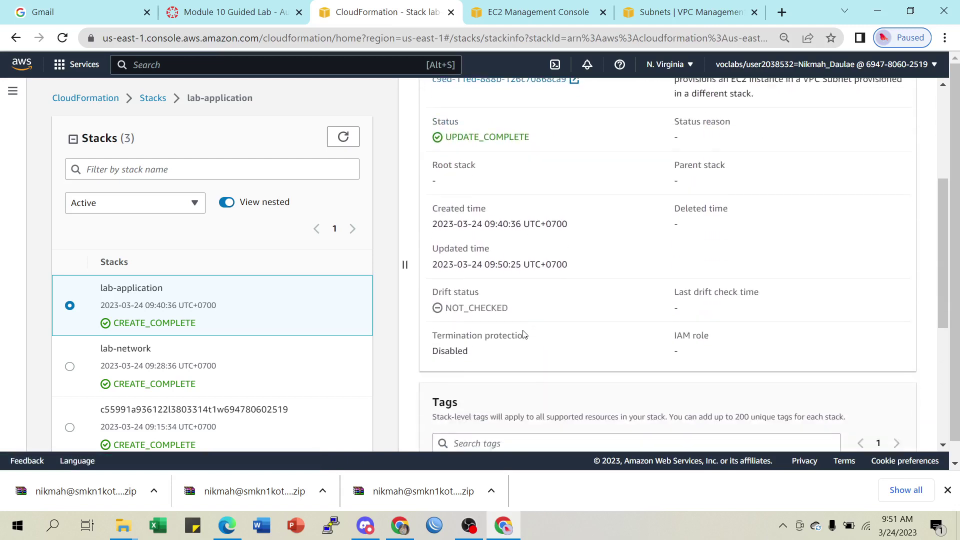
{"action": "scroll", "coordinate": [524, 335], "scroll_direction": "down", "scroll_amount": 3}
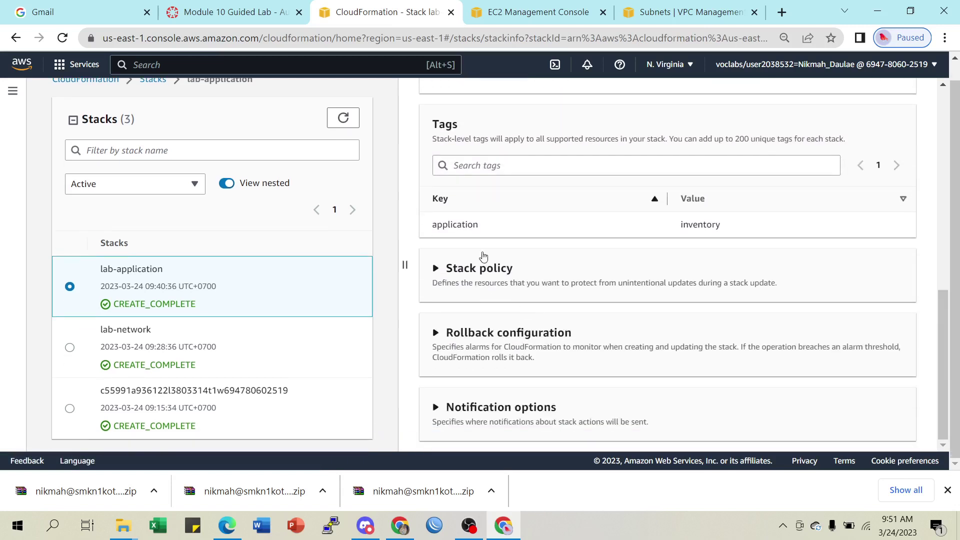
Read steps 32 and 33 of the instructions, refresh the Web Server Security Group's inbound rules, and select the SSH rule to check it.
{"action": "left_click", "coordinate": [242, 17]}
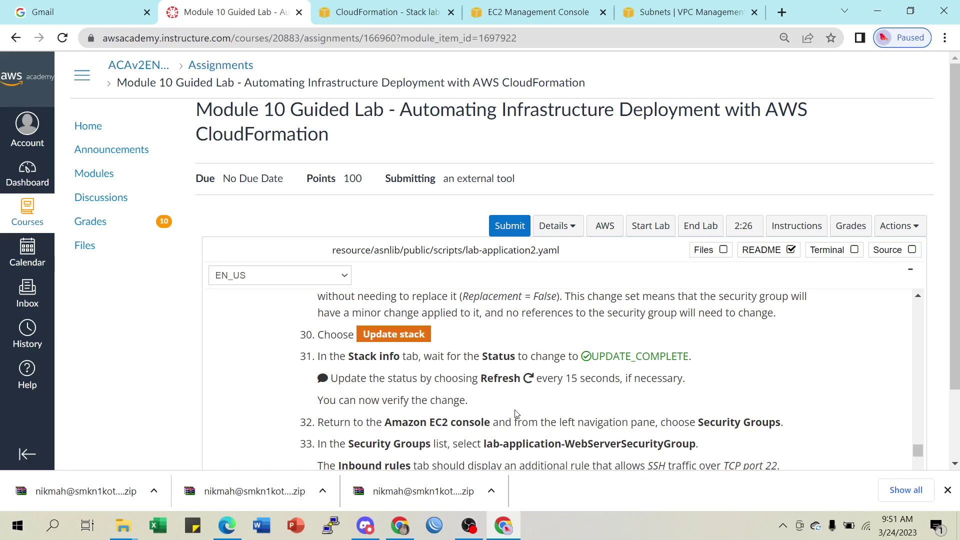
{"action": "scroll", "coordinate": [435, 403], "scroll_direction": "down", "scroll_amount": 2}
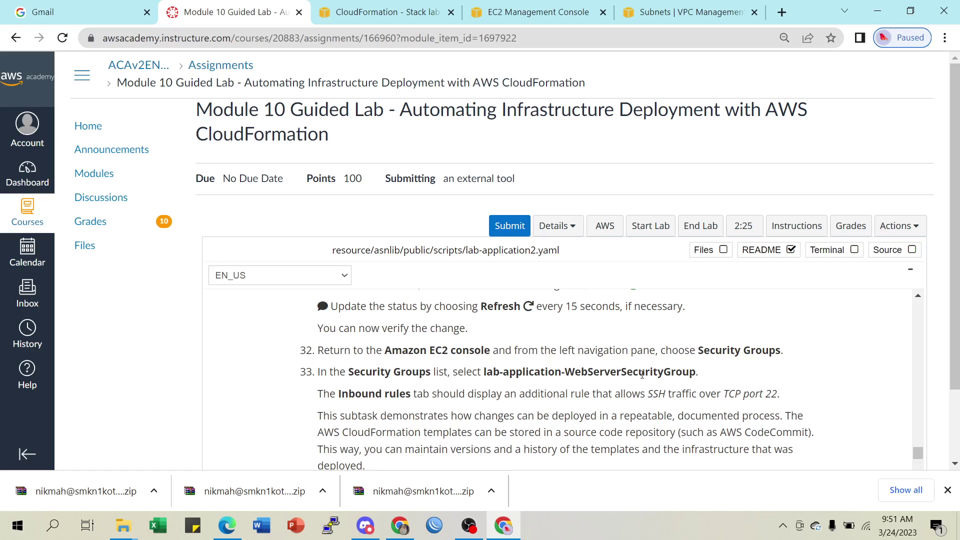
{"action": "scroll", "coordinate": [691, 374], "scroll_direction": "down", "scroll_amount": 1}
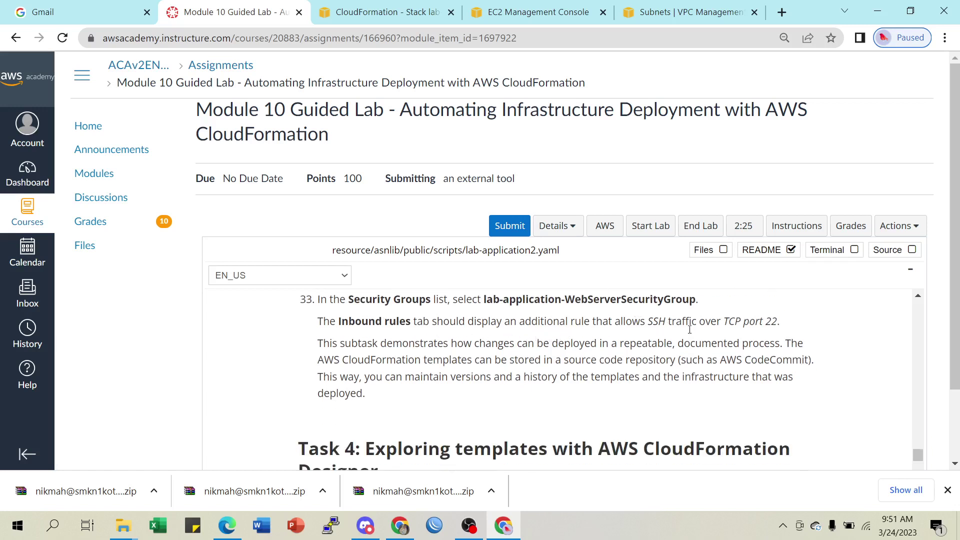
{"action": "left_click_drag", "start_coordinate": [725, 321], "coordinate": [843, 320]}
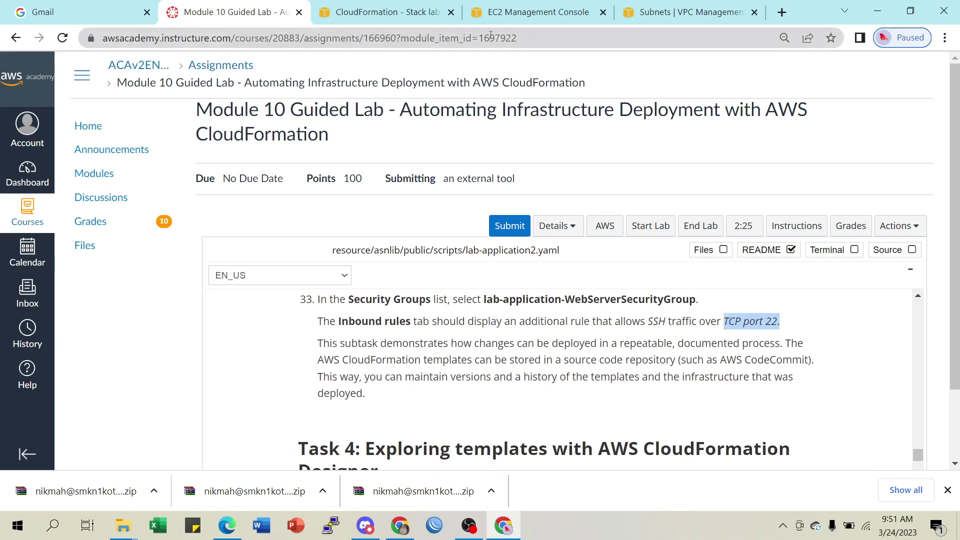
{"action": "left_click", "coordinate": [542, 15]}
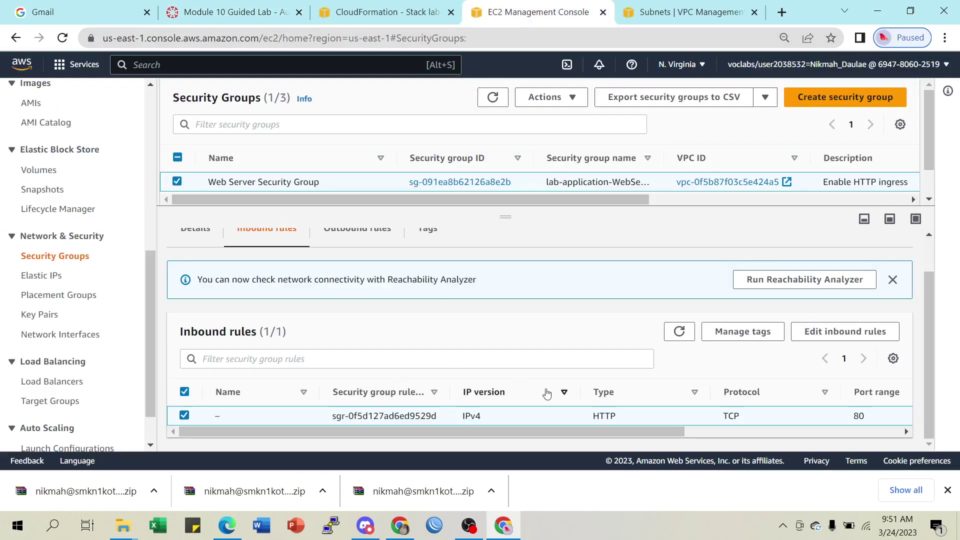
{"action": "left_click", "coordinate": [679, 333]}
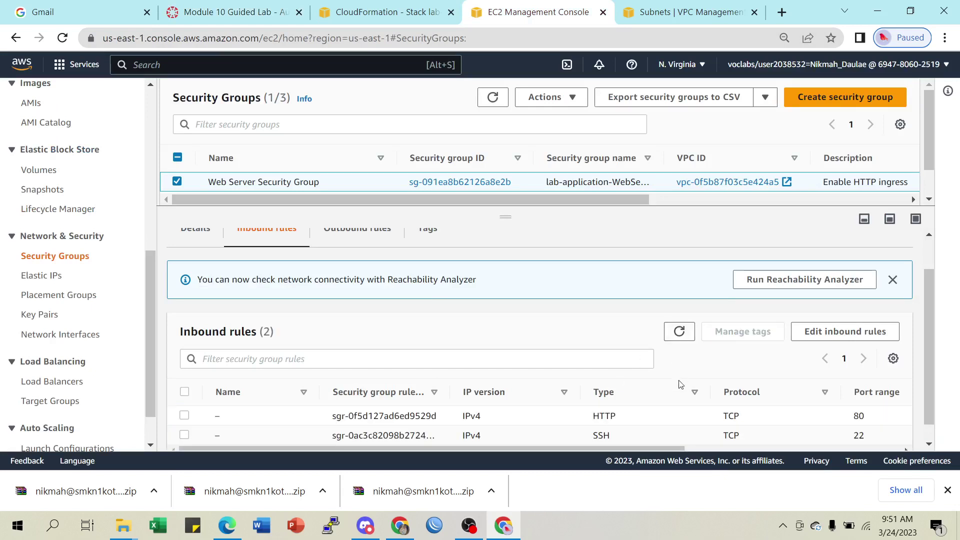
{"action": "scroll", "coordinate": [617, 432], "scroll_direction": "down", "scroll_amount": 1}
{"action": "scroll", "coordinate": [499, 422], "scroll_direction": "left", "scroll_amount": 5}
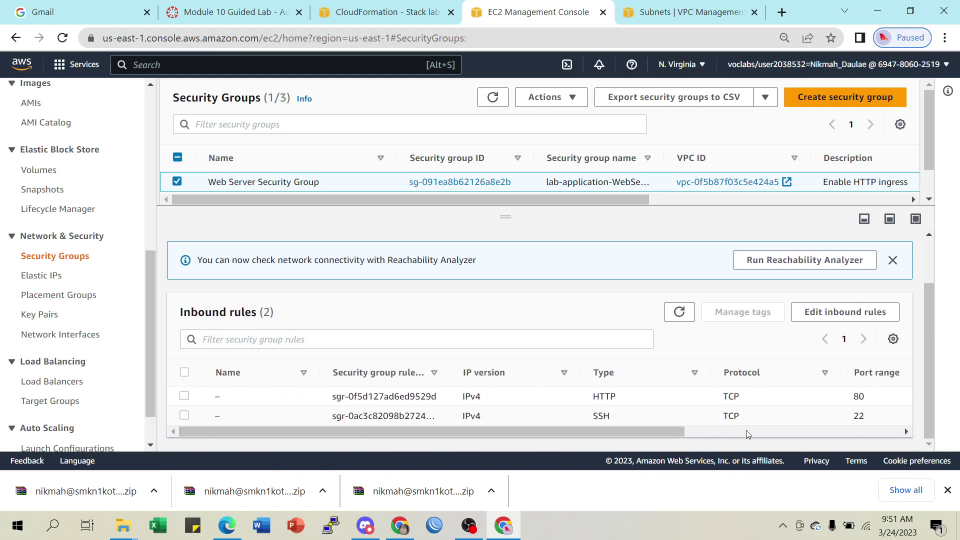
{"action": "left_click", "coordinate": [735, 416]}
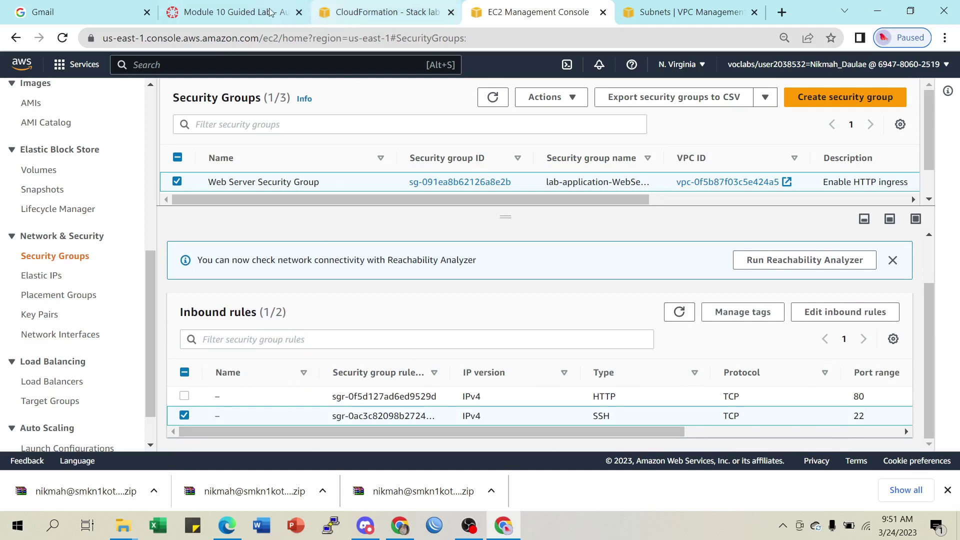
Read the Task 4 introduction and steps 34 to 36 of the instructions, and open CloudFormation Designer.
{"action": "left_click", "coordinate": [236, 12]}
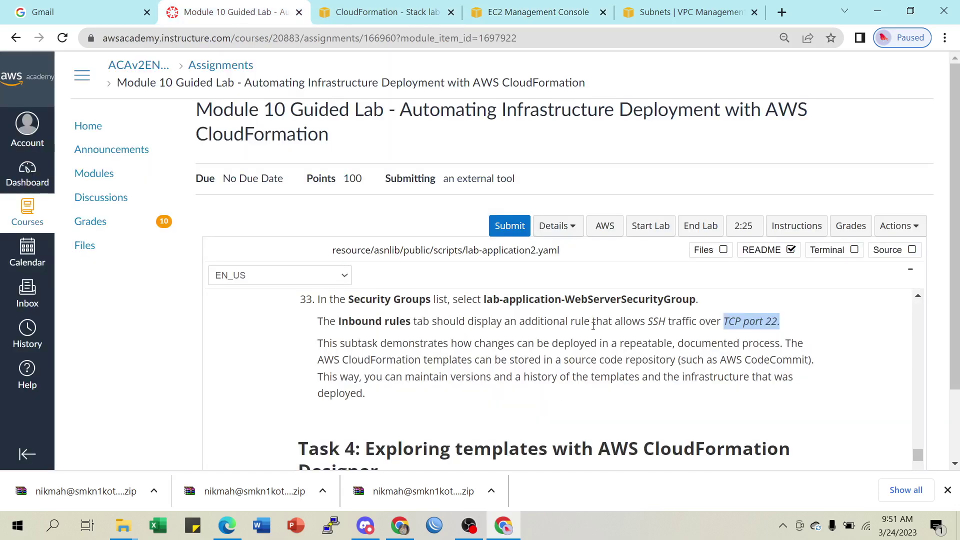
{"action": "scroll", "coordinate": [593, 326], "scroll_direction": "down", "scroll_amount": 3}
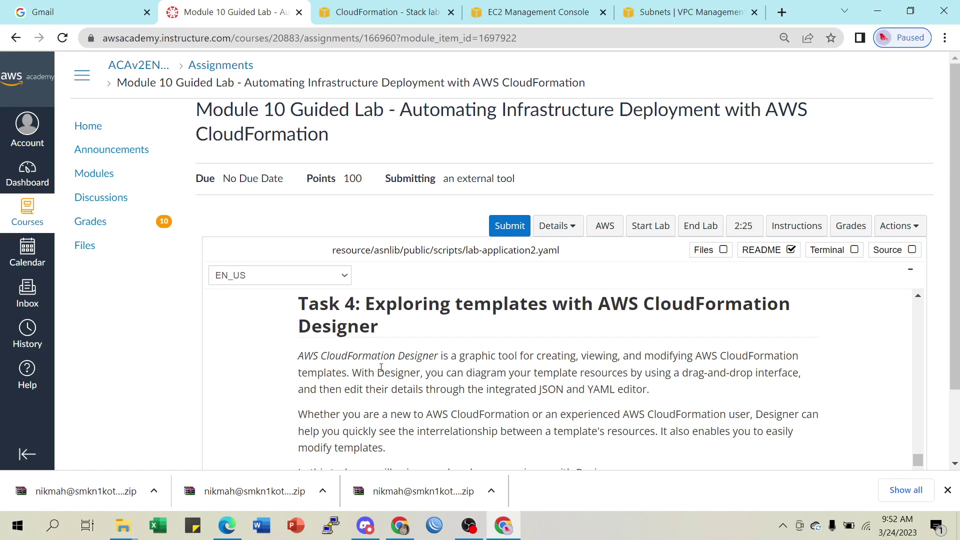
{"action": "left_click_drag", "start_coordinate": [509, 360], "coordinate": [597, 371]}
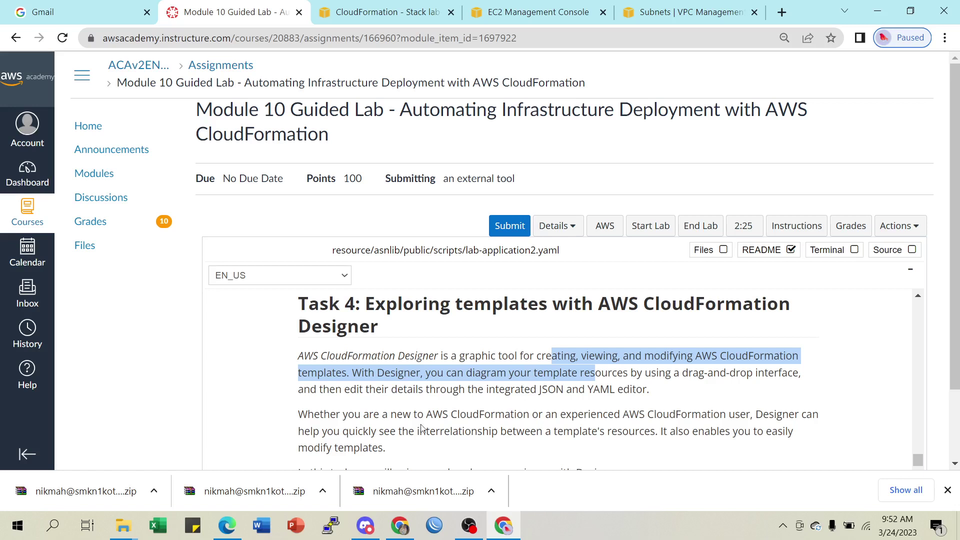
{"action": "scroll", "coordinate": [400, 342], "scroll_direction": "down", "scroll_amount": 1}
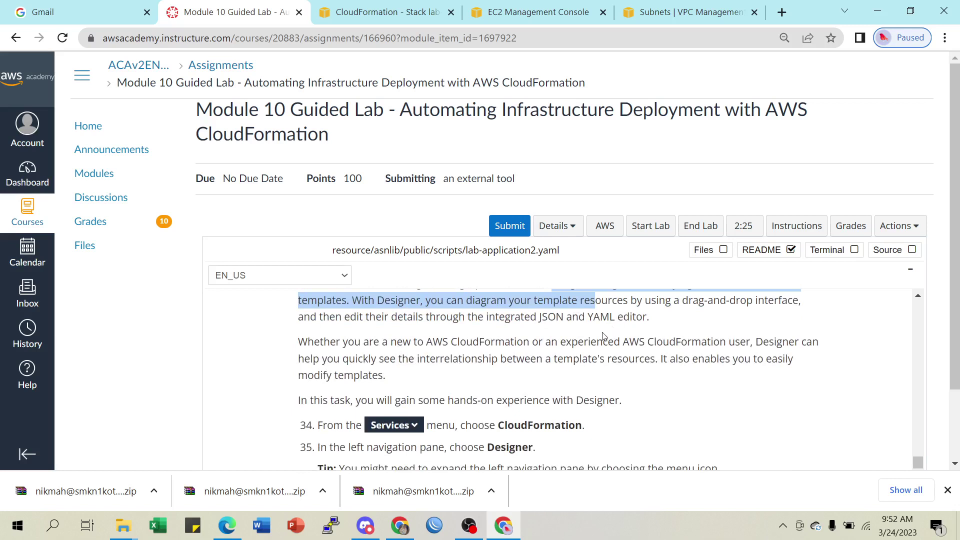
{"action": "scroll", "coordinate": [606, 332], "scroll_direction": "down", "scroll_amount": 1}
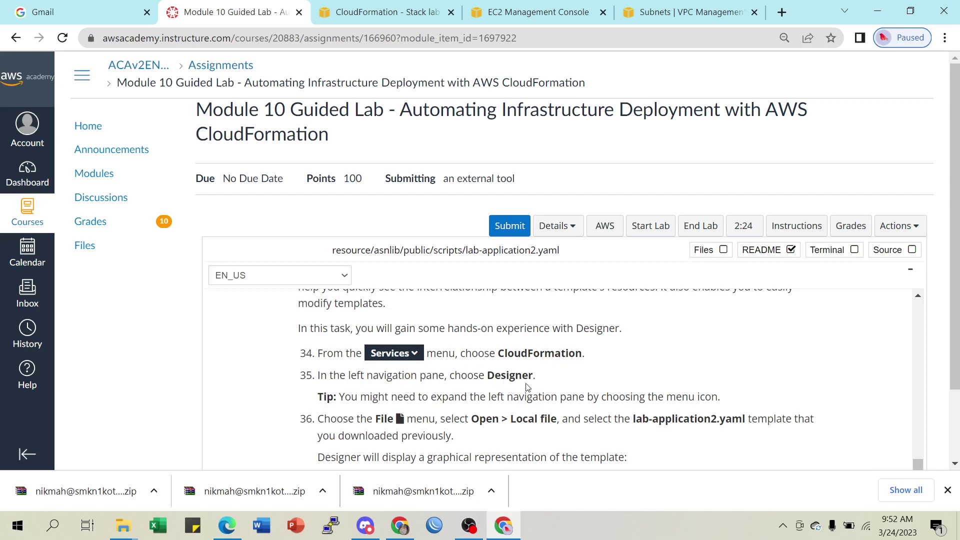
{"action": "left_click", "coordinate": [366, 12]}
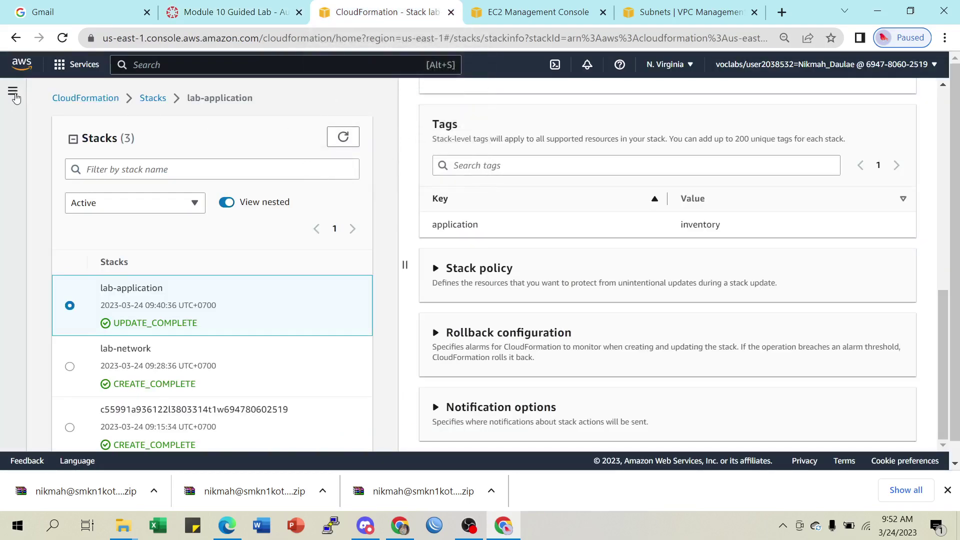
{"action": "left_click", "coordinate": [12, 91]}
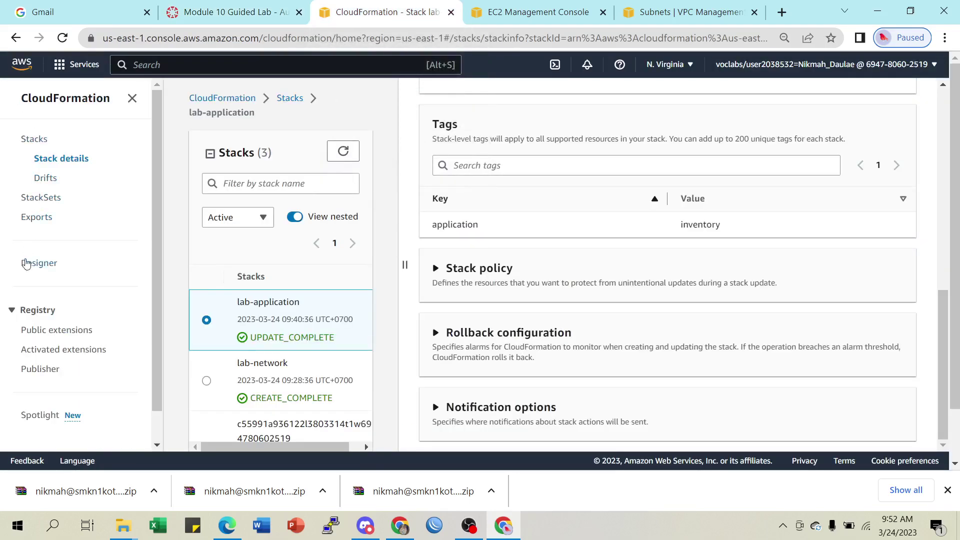
{"action": "left_click", "coordinate": [30, 270]}
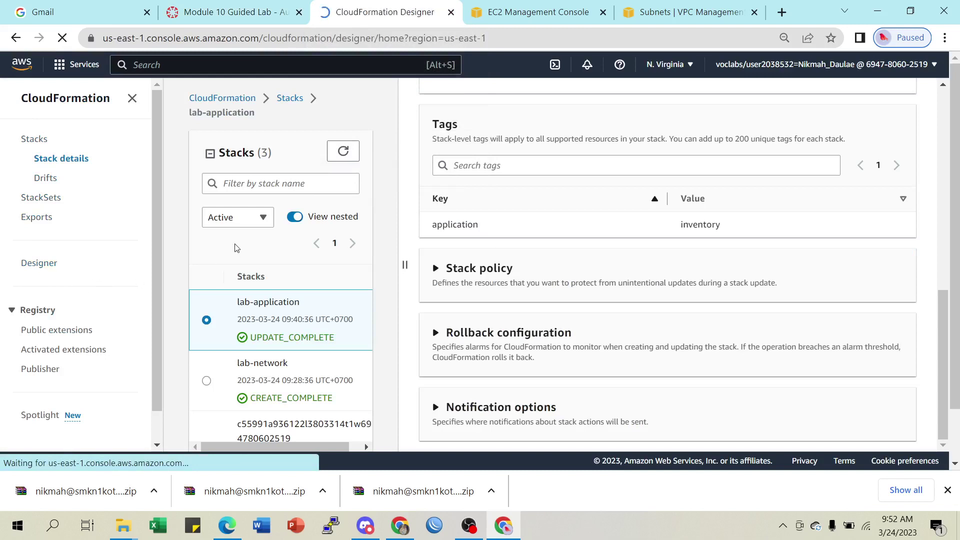
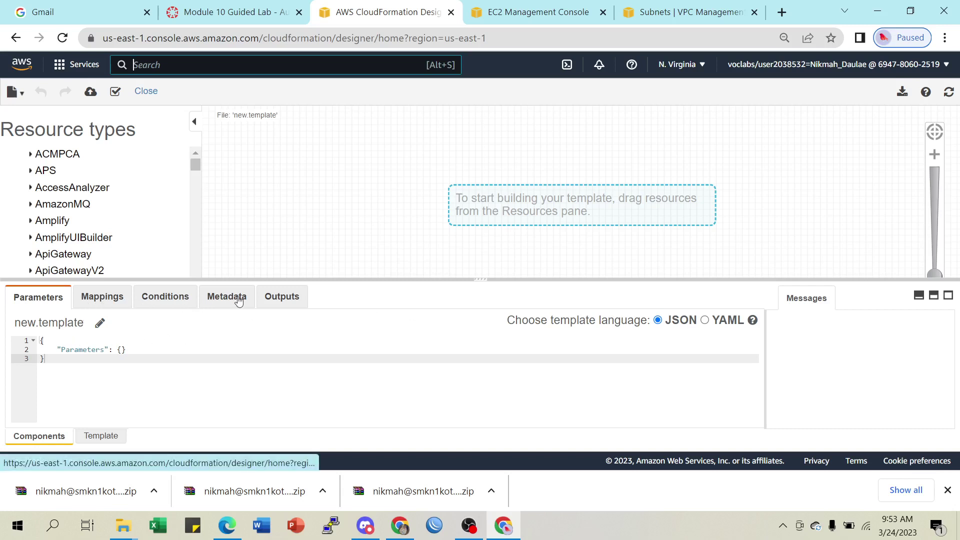
Review step 36 and its example diagram, and load the local template file lab-application2 into CloudFormation Designer.
{"action": "left_click", "coordinate": [209, 12]}
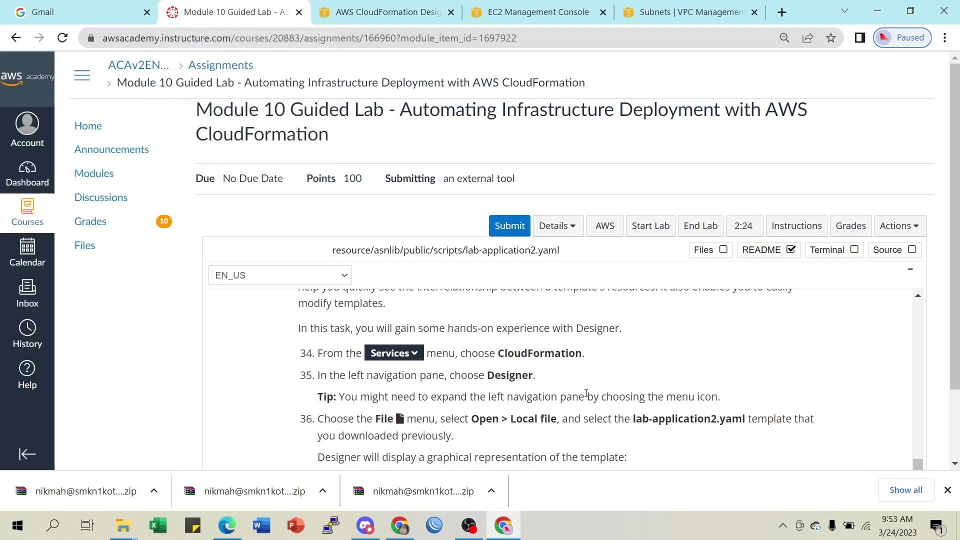
{"action": "scroll", "coordinate": [586, 393], "scroll_direction": "down", "scroll_amount": 2}
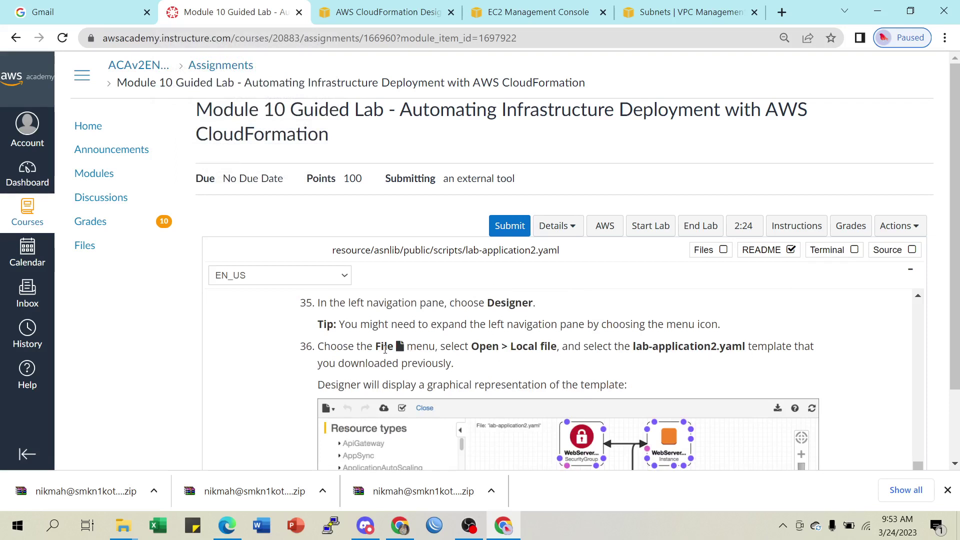
{"action": "scroll", "coordinate": [385, 349], "scroll_direction": "down", "scroll_amount": 1}
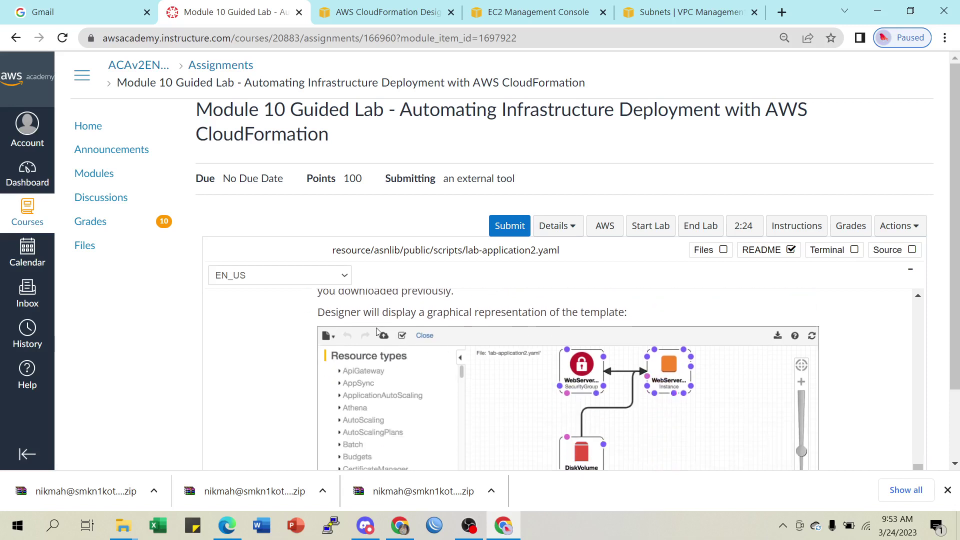
{"action": "scroll", "coordinate": [521, 336], "scroll_direction": "down", "scroll_amount": 1}
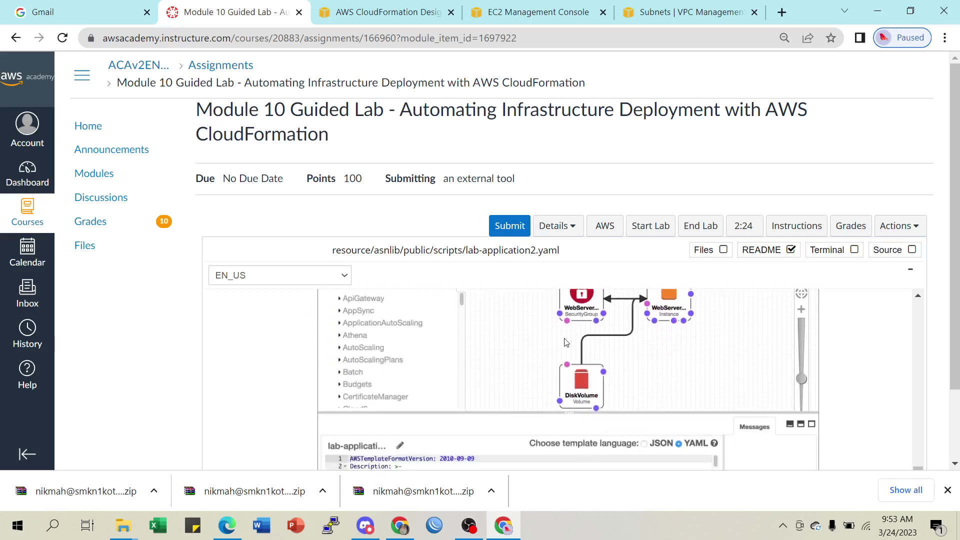
{"action": "scroll", "coordinate": [566, 342], "scroll_direction": "up", "scroll_amount": 1}
{"action": "scroll", "coordinate": [585, 348], "scroll_direction": "down", "scroll_amount": 1}
{"action": "left_click", "coordinate": [350, 15]}
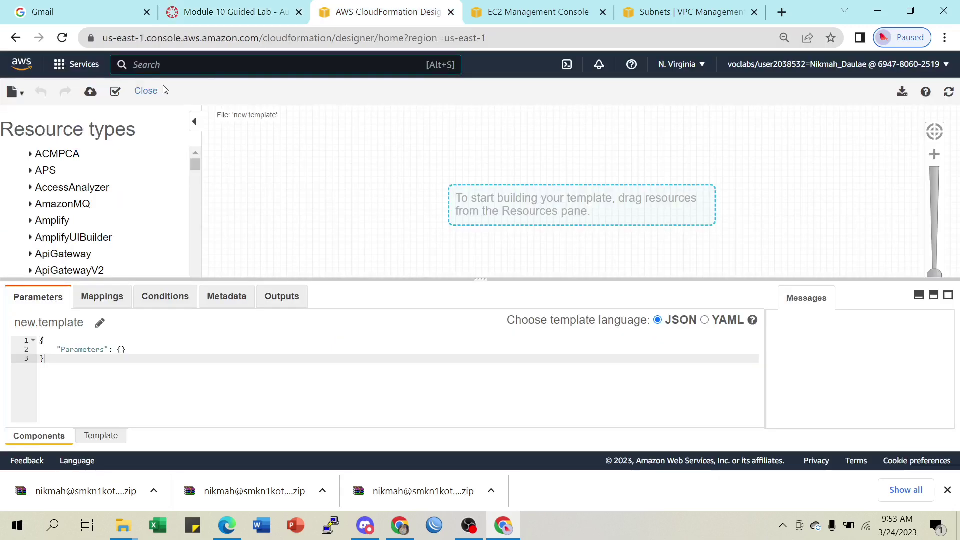
{"action": "left_click", "coordinate": [15, 91]}
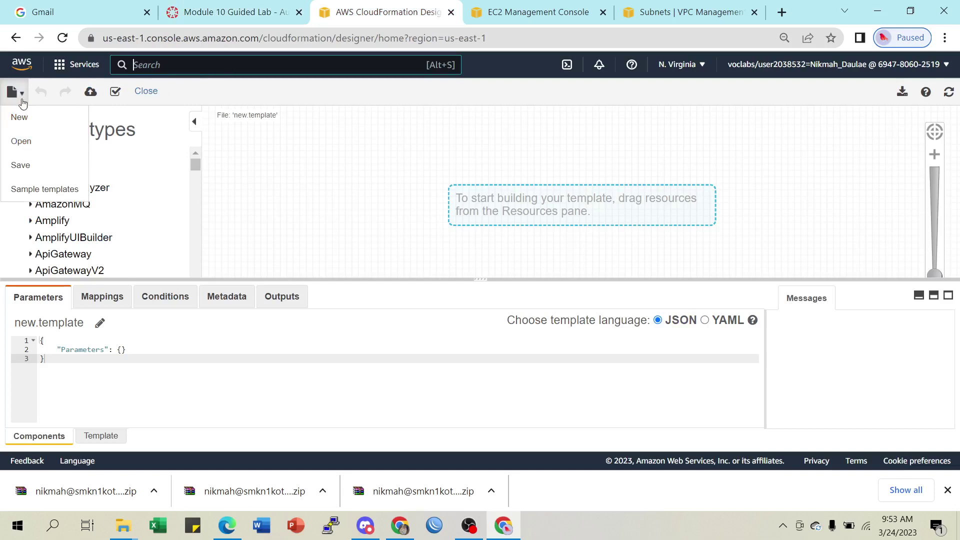
{"action": "left_click", "coordinate": [21, 143]}
{"action": "left_click", "coordinate": [375, 172]}
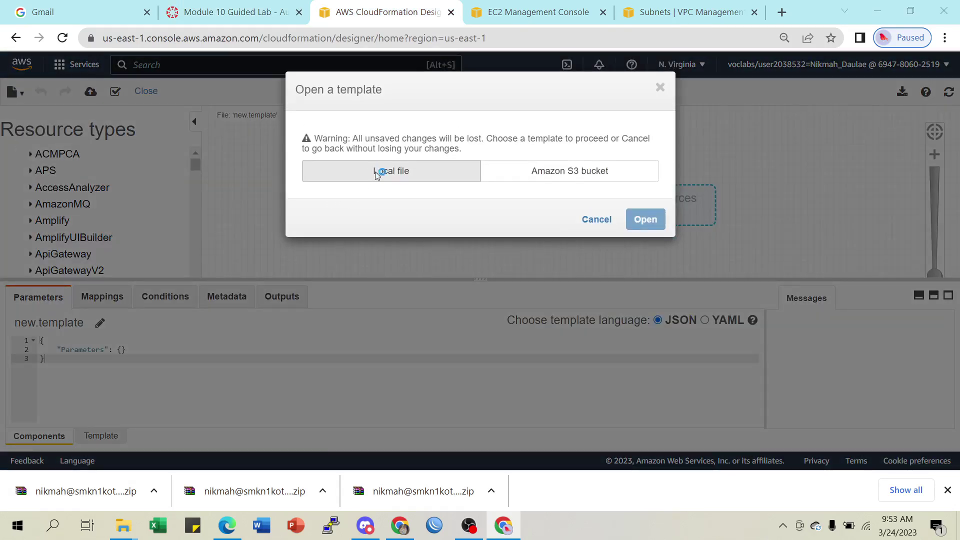
{"action": "left_click", "coordinate": [292, 139]}
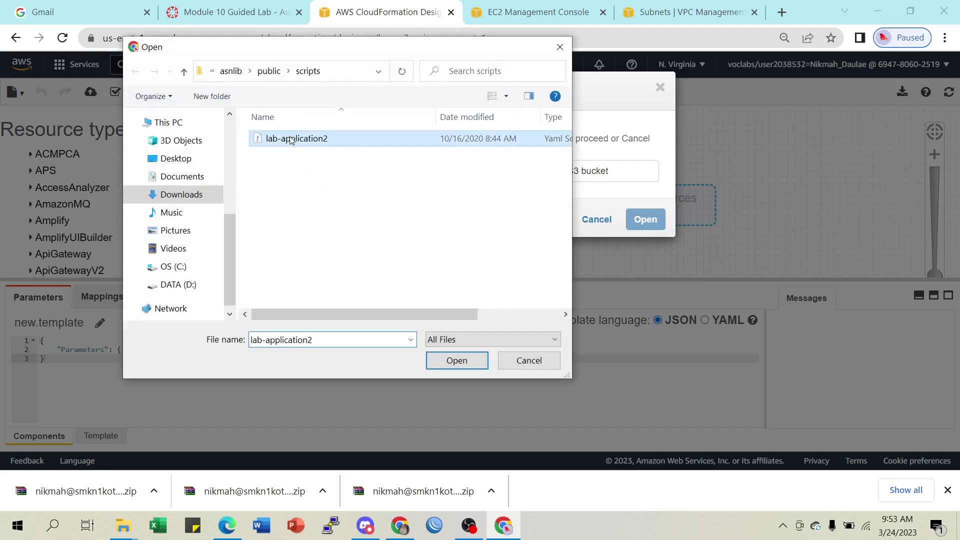
{"action": "left_click", "coordinate": [433, 364]}
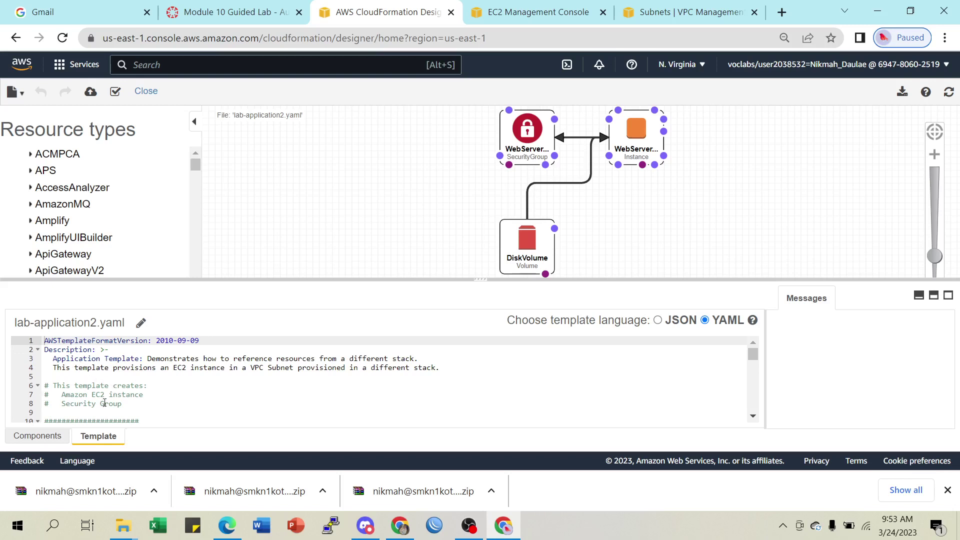
Examine the YAML code of lab-application2.yaml in Designer, from the parameters through the web server instance to the disk volume.
{"action": "scroll", "coordinate": [103, 397], "scroll_direction": "down", "scroll_amount": 4}
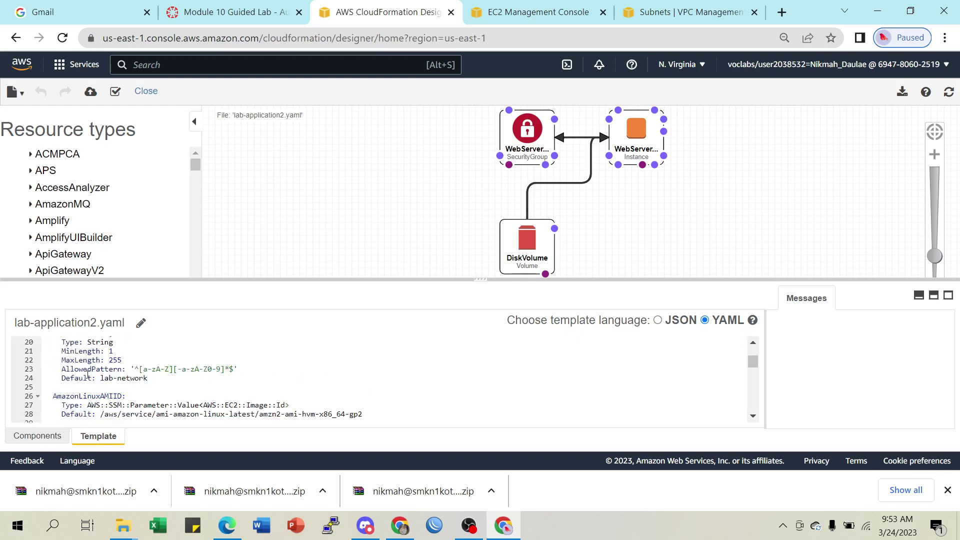
{"action": "scroll", "coordinate": [88, 375], "scroll_direction": "down", "scroll_amount": 4}
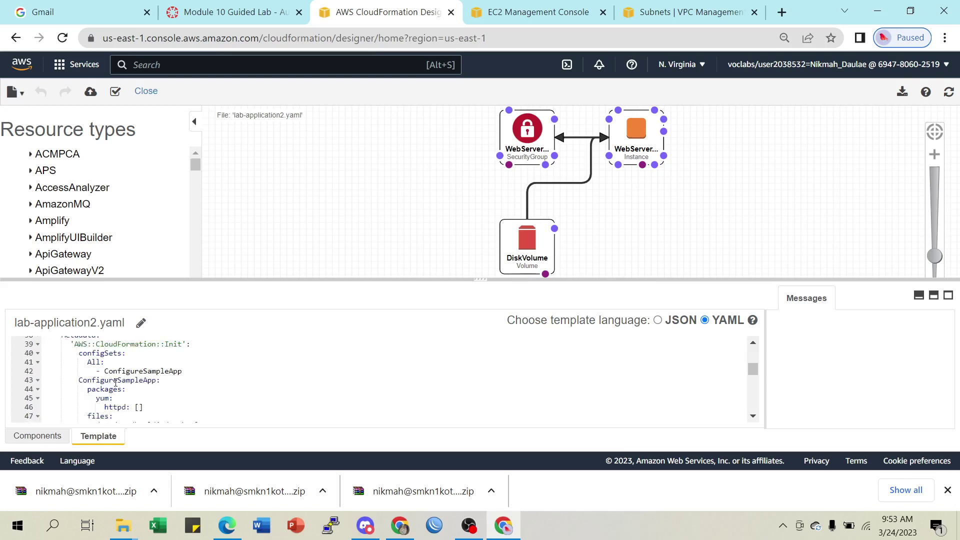
{"action": "scroll", "coordinate": [116, 384], "scroll_direction": "down", "scroll_amount": 5}
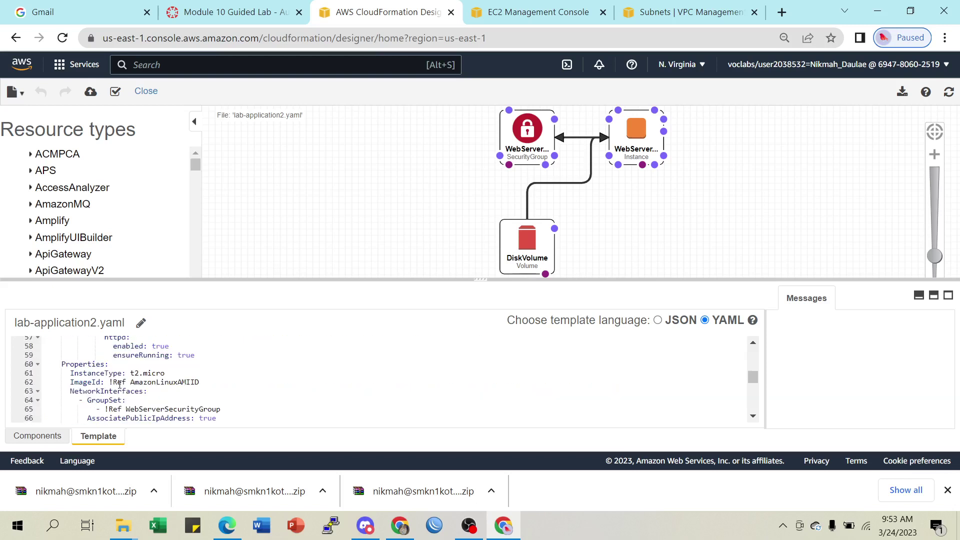
{"action": "scroll", "coordinate": [123, 383], "scroll_direction": "down", "scroll_amount": 5}
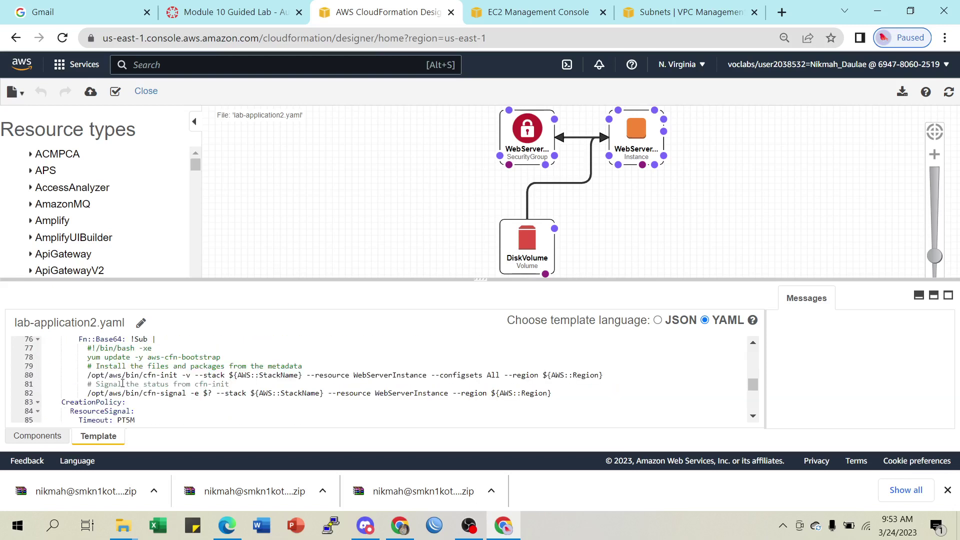
{"action": "scroll", "coordinate": [125, 383], "scroll_direction": "down", "scroll_amount": 1}
{"action": "scroll", "coordinate": [124, 383], "scroll_direction": "up", "scroll_amount": 1}
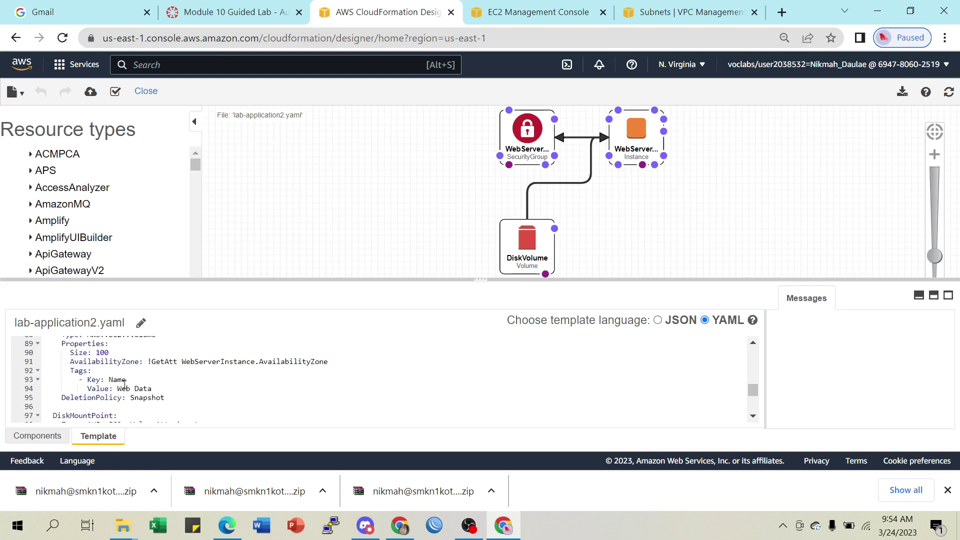
Read step 37 of the lab instructions on experimenting with Designer, and recheck step 36 with its example diagram.
{"action": "left_click", "coordinate": [239, 11]}
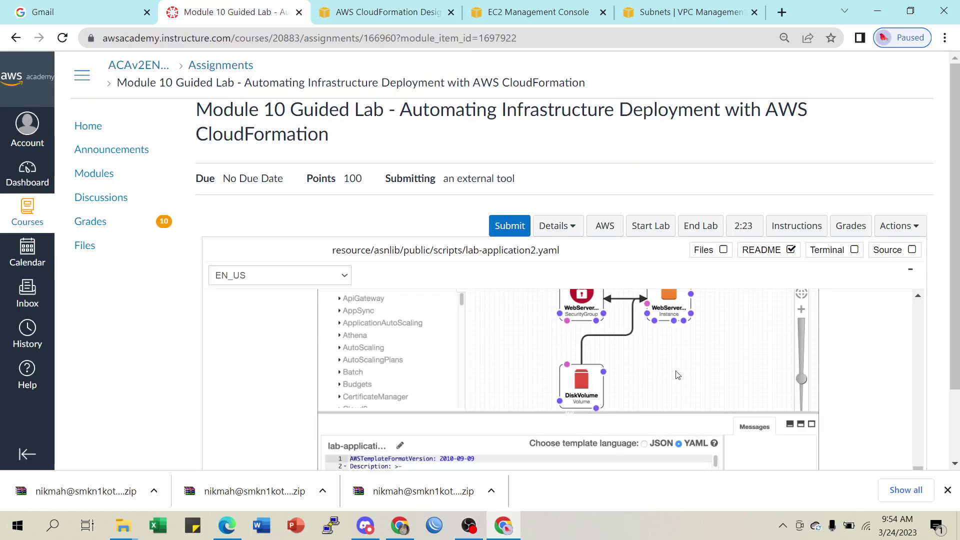
{"action": "scroll", "coordinate": [791, 358], "scroll_direction": "down", "scroll_amount": 1}
{"action": "scroll", "coordinate": [792, 358], "scroll_direction": "down", "scroll_amount": 8}
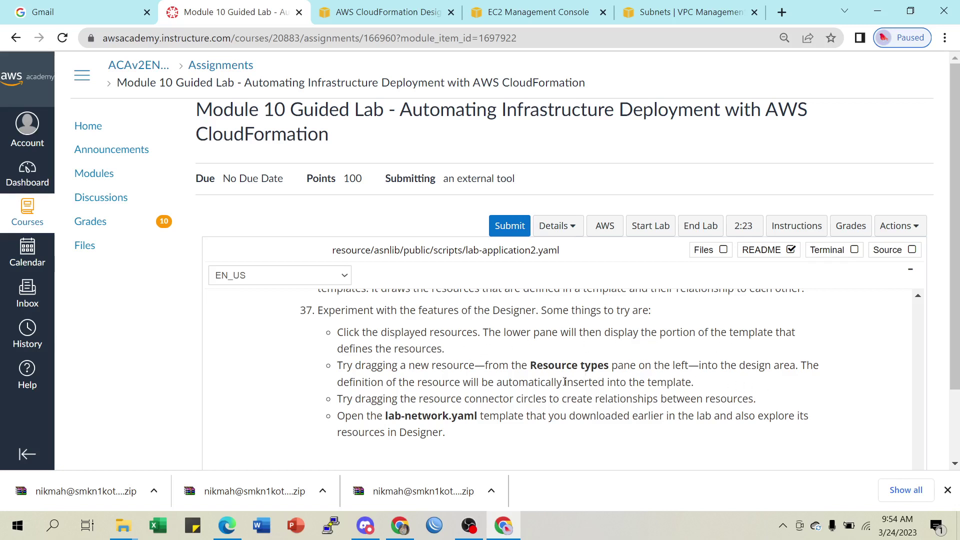
{"action": "scroll", "coordinate": [558, 405], "scroll_direction": "down", "scroll_amount": 1}
{"action": "scroll", "coordinate": [424, 364], "scroll_direction": "up", "scroll_amount": 1}
{"action": "scroll", "coordinate": [465, 386], "scroll_direction": "up", "scroll_amount": 8}
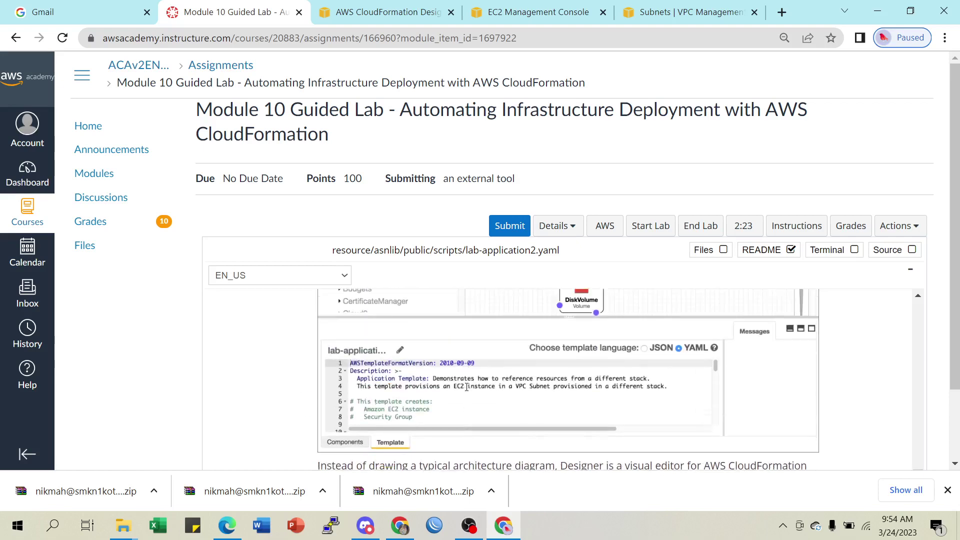
{"action": "scroll", "coordinate": [466, 387], "scroll_direction": "up", "scroll_amount": 1}
{"action": "scroll", "coordinate": [466, 387], "scroll_direction": "down", "scroll_amount": 5}
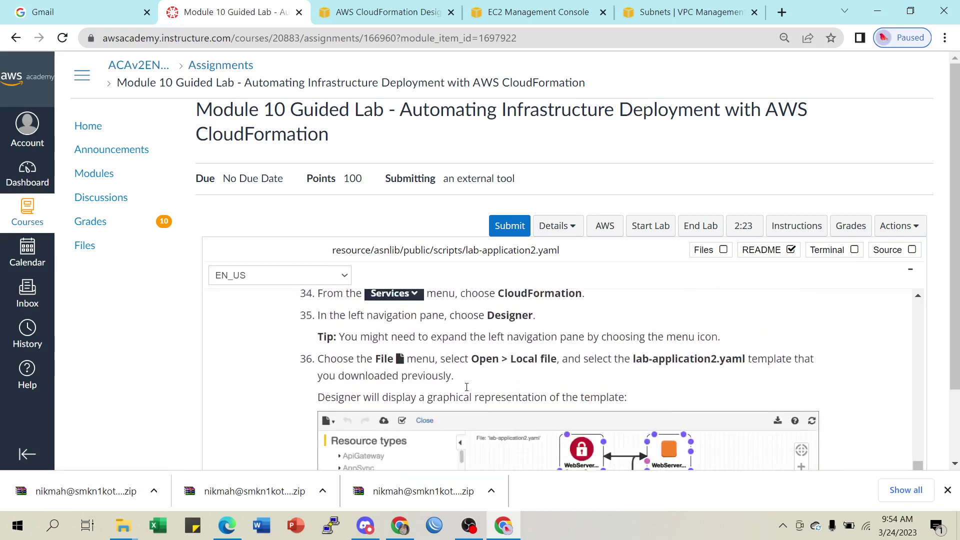
Recheck step 37 of the lab instructions and start opening another local template file in CloudFormation Designer.
{"action": "scroll", "coordinate": [466, 386], "scroll_direction": "down", "scroll_amount": 1}
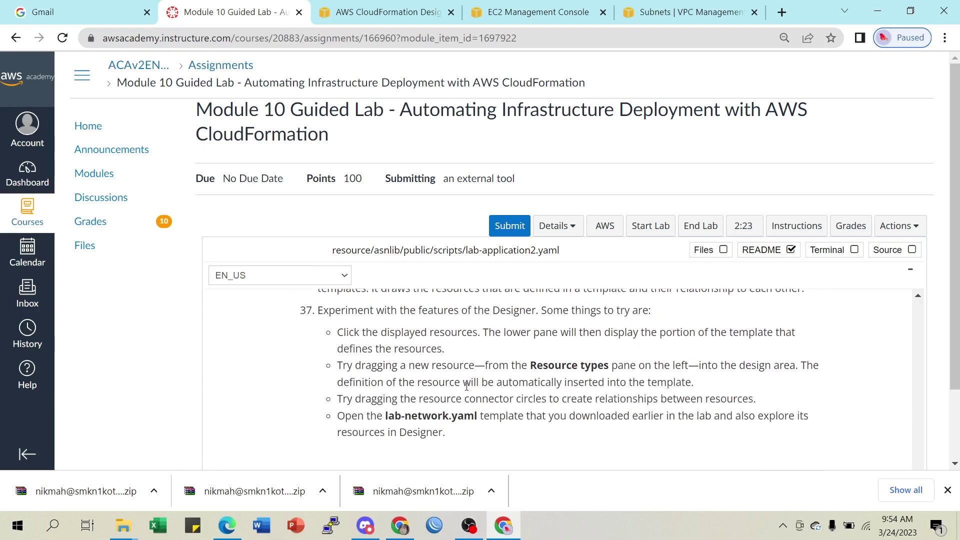
{"action": "left_click", "coordinate": [386, 12]}
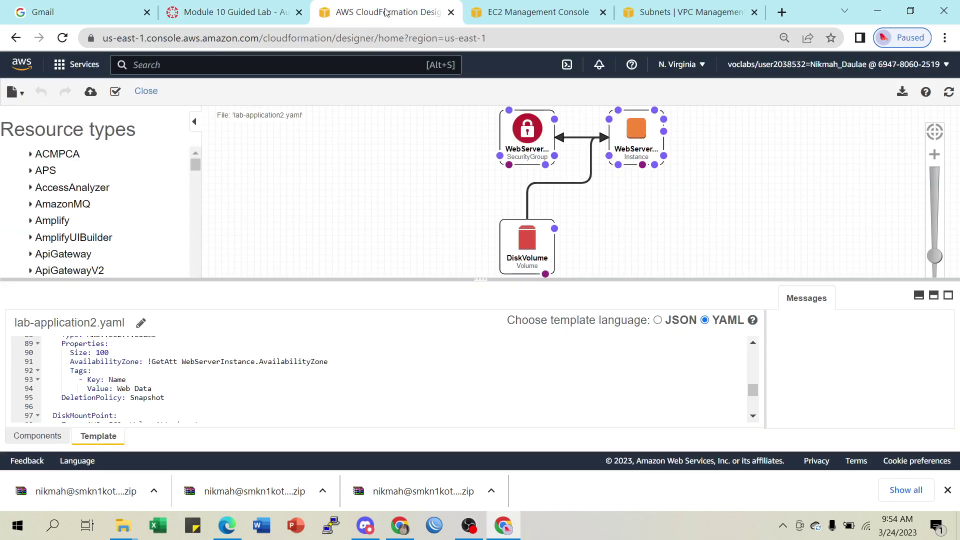
{"action": "left_click", "coordinate": [15, 92]}
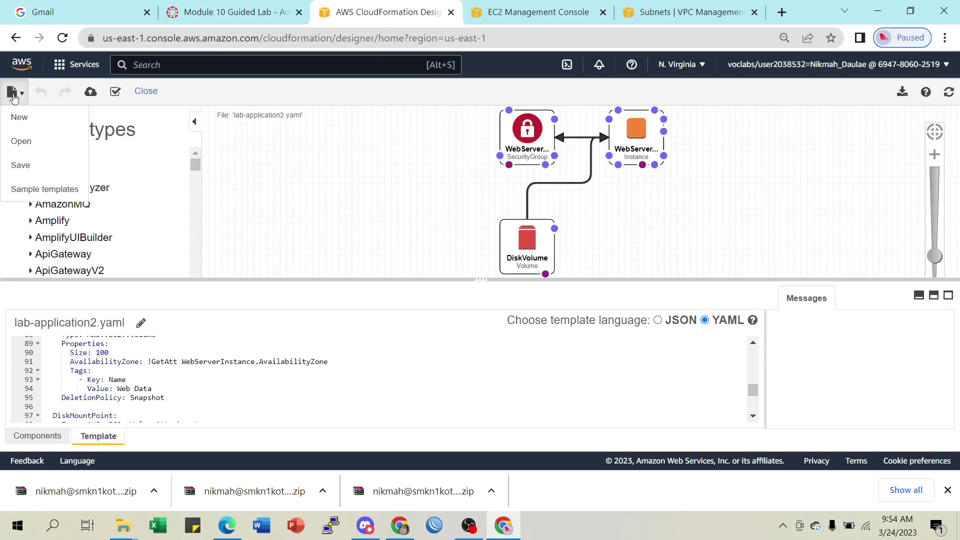
{"action": "left_click", "coordinate": [21, 141]}
{"action": "left_click", "coordinate": [357, 176]}
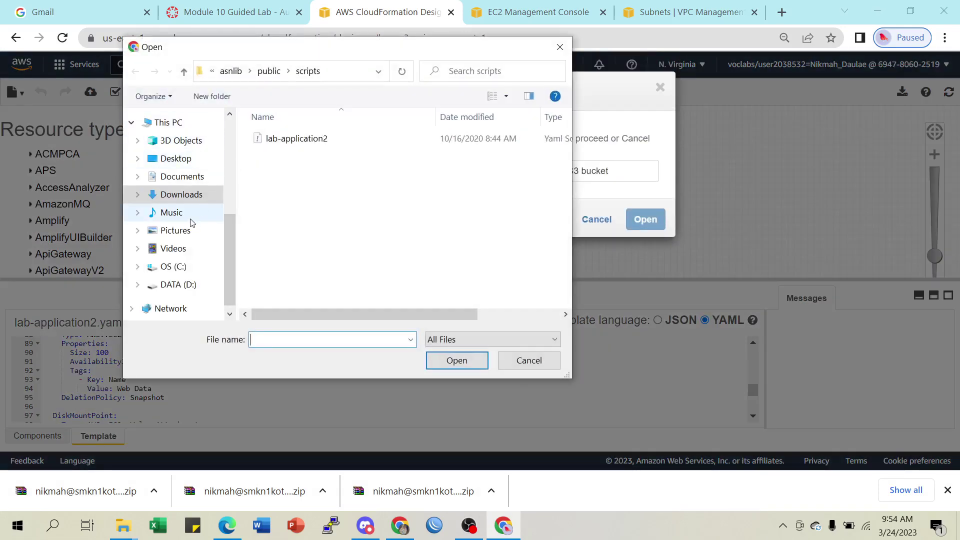
Browse from Downloads through the resource, asnlib, public and scripts folders and load the lab-network template into Designer.
{"action": "left_click", "coordinate": [163, 194]}
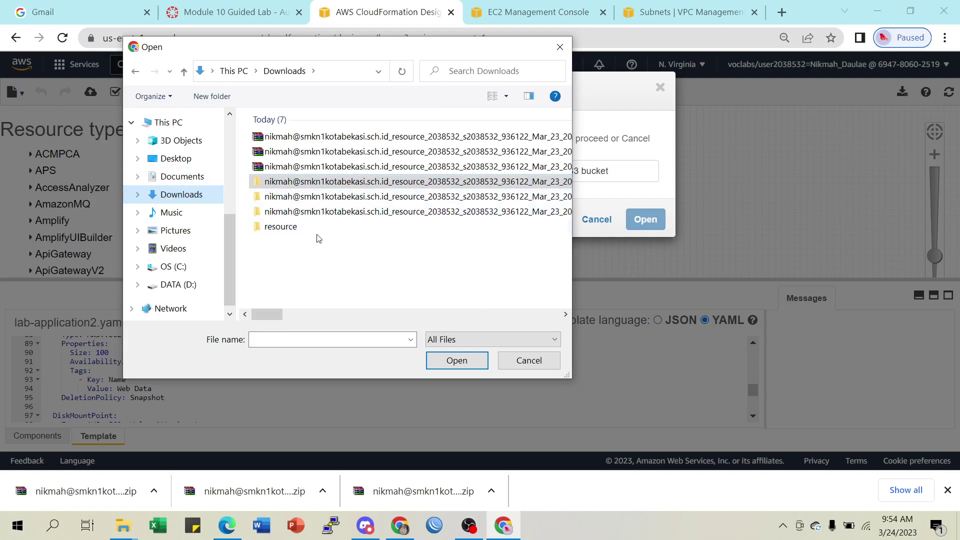
{"action": "double_click", "coordinate": [297, 229]}
{"action": "left_click", "coordinate": [288, 146]}
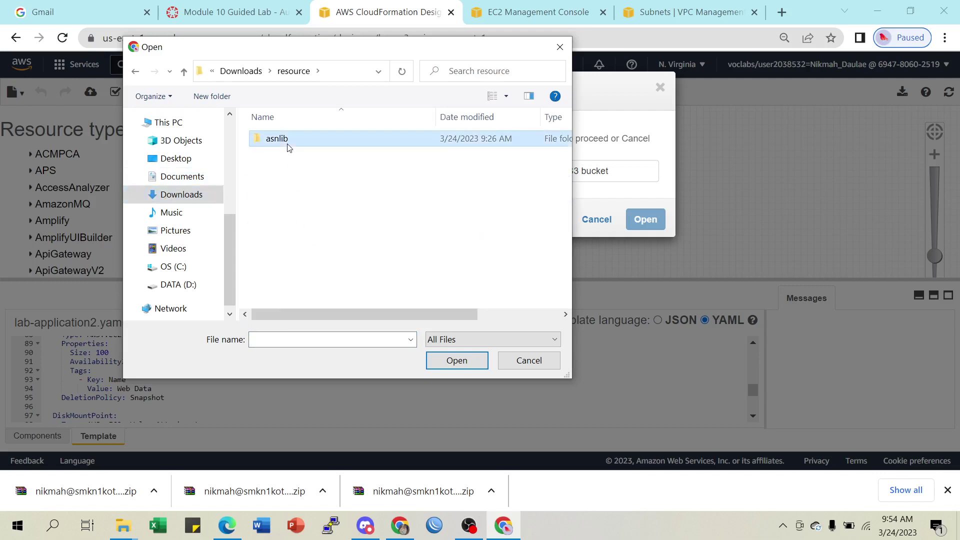
{"action": "double_click", "coordinate": [288, 145]}
{"action": "double_click", "coordinate": [288, 142]}
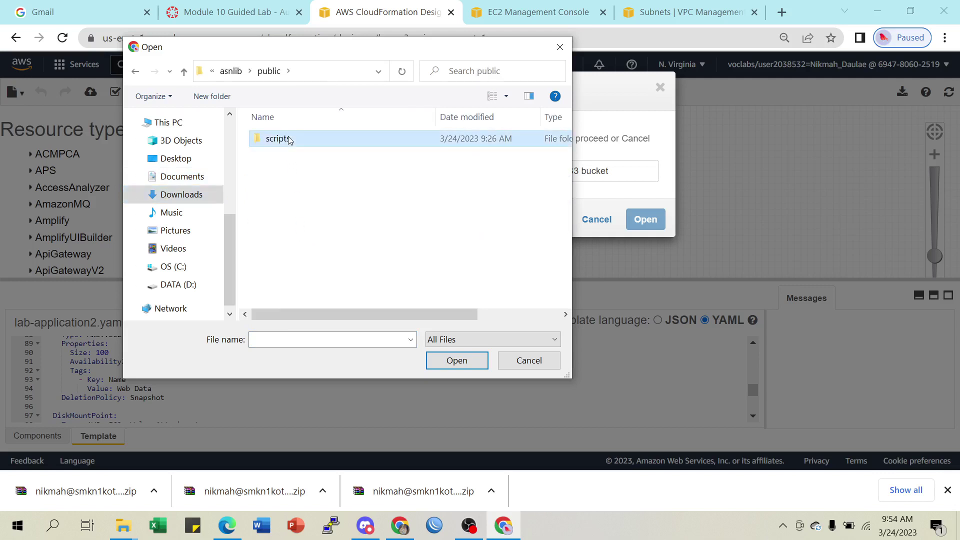
{"action": "double_click", "coordinate": [288, 140]}
{"action": "left_click", "coordinate": [288, 139]}
{"action": "left_click", "coordinate": [454, 360]}
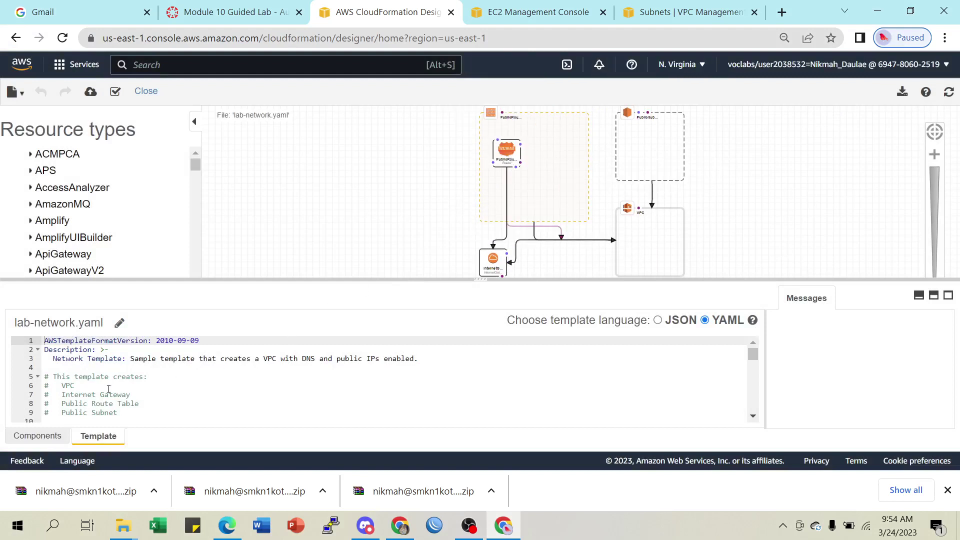
Examine the YAML code of lab-network.yaml from the VPC to the subnet associations, and inspect its resource diagram.
{"action": "scroll", "coordinate": [109, 389], "scroll_direction": "down", "scroll_amount": 2}
{"action": "scroll", "coordinate": [109, 389], "scroll_direction": "down", "scroll_amount": 4}
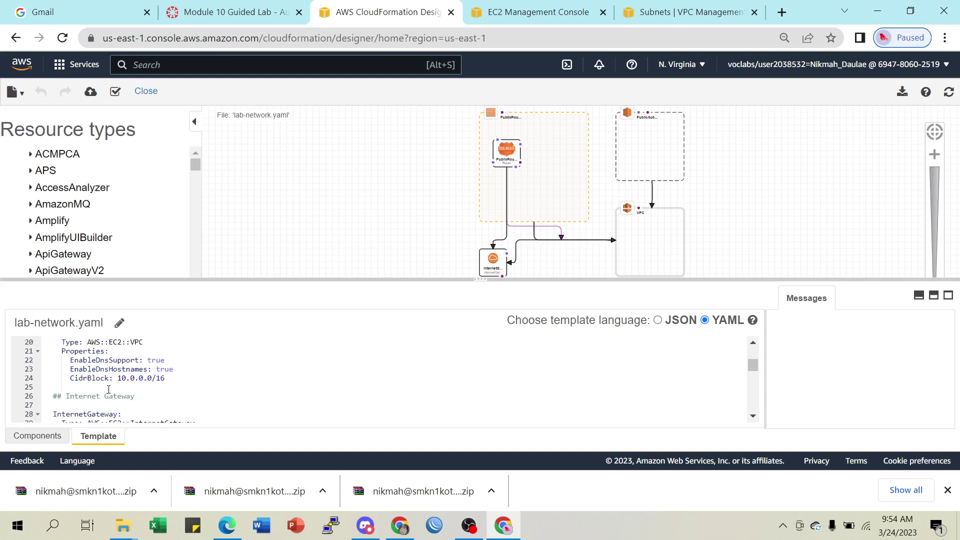
{"action": "scroll", "coordinate": [108, 390], "scroll_direction": "down", "scroll_amount": 2}
{"action": "scroll", "coordinate": [165, 384], "scroll_direction": "down", "scroll_amount": 2}
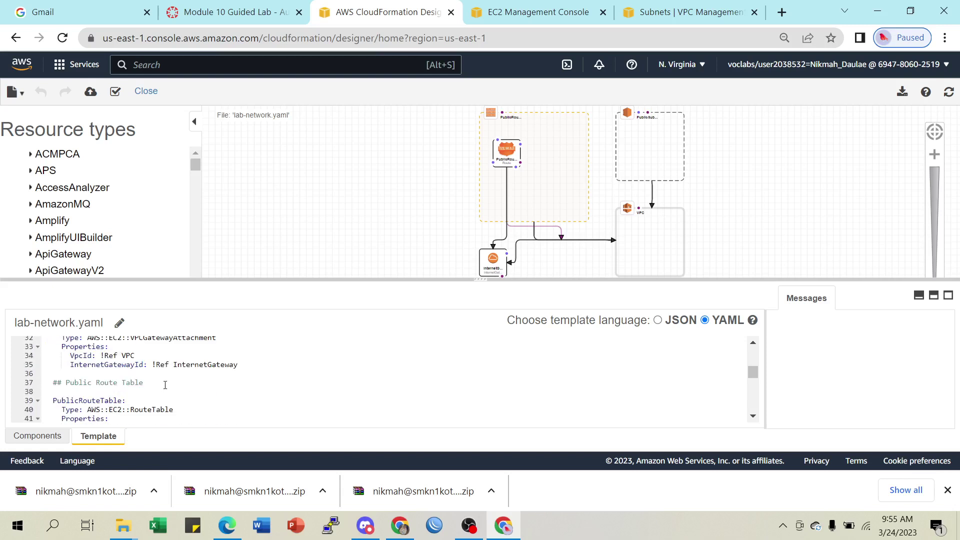
{"action": "scroll", "coordinate": [165, 385], "scroll_direction": "down", "scroll_amount": 10}
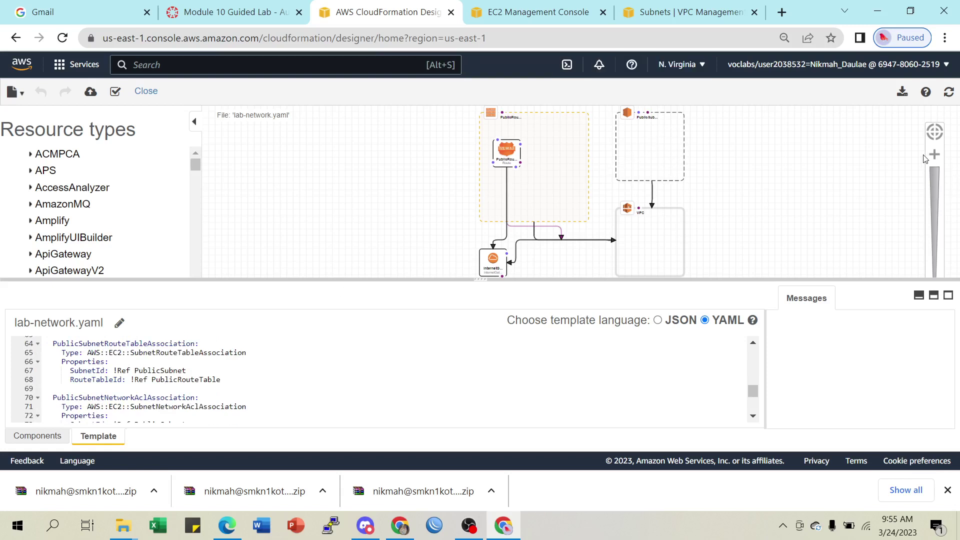
{"action": "left_click", "coordinate": [935, 138]}
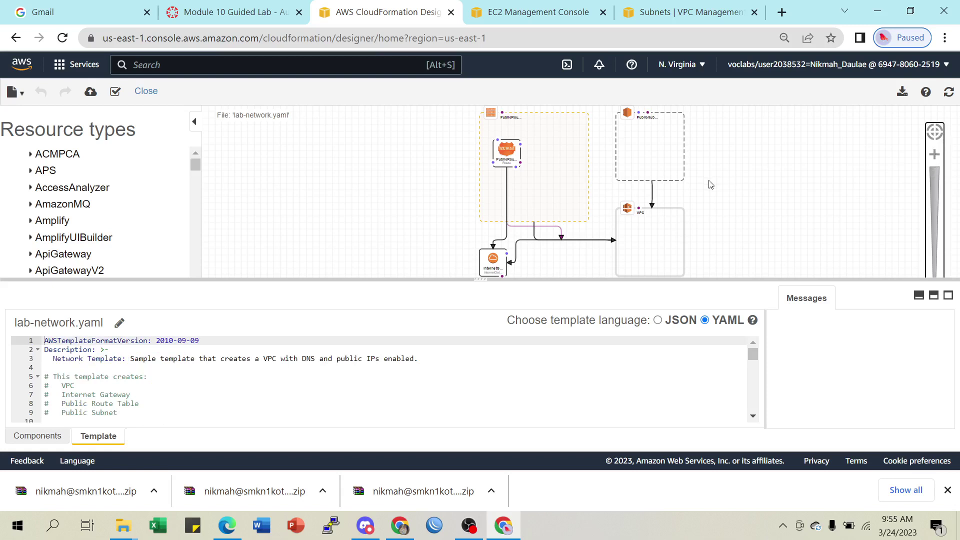
{"action": "scroll", "coordinate": [713, 185], "scroll_direction": "up", "scroll_amount": 1}
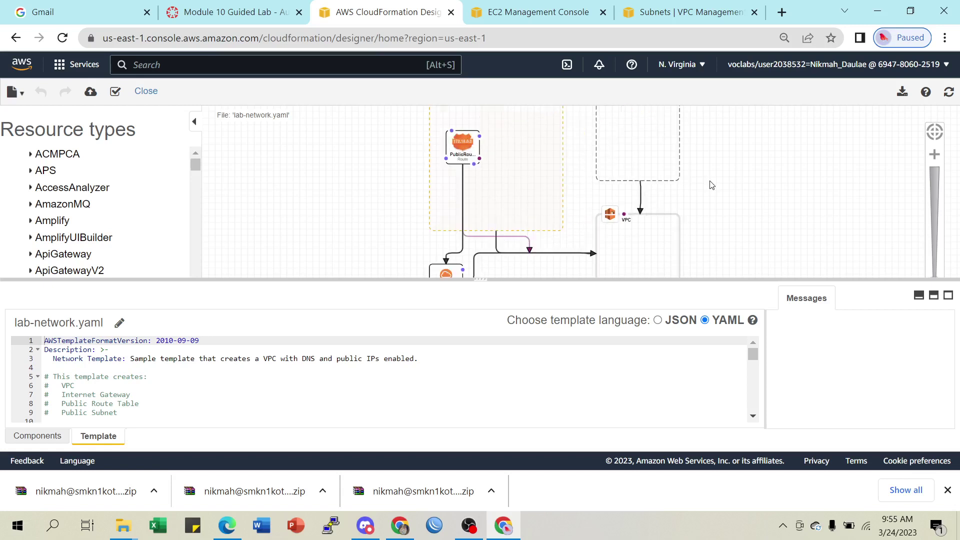
{"action": "scroll", "coordinate": [712, 185], "scroll_direction": "down", "scroll_amount": 1}
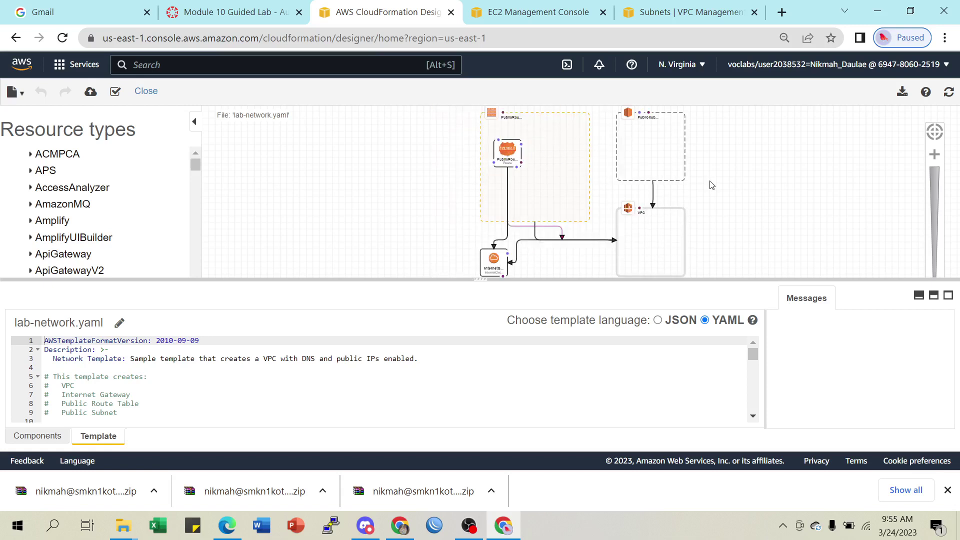
Read the Task 5 instructions on deleting the stack, including the DiskVolume deletion policy code and steps 38 to 41.
{"action": "left_click", "coordinate": [194, 15]}
{"action": "scroll", "coordinate": [580, 380], "scroll_direction": "down", "scroll_amount": 5}
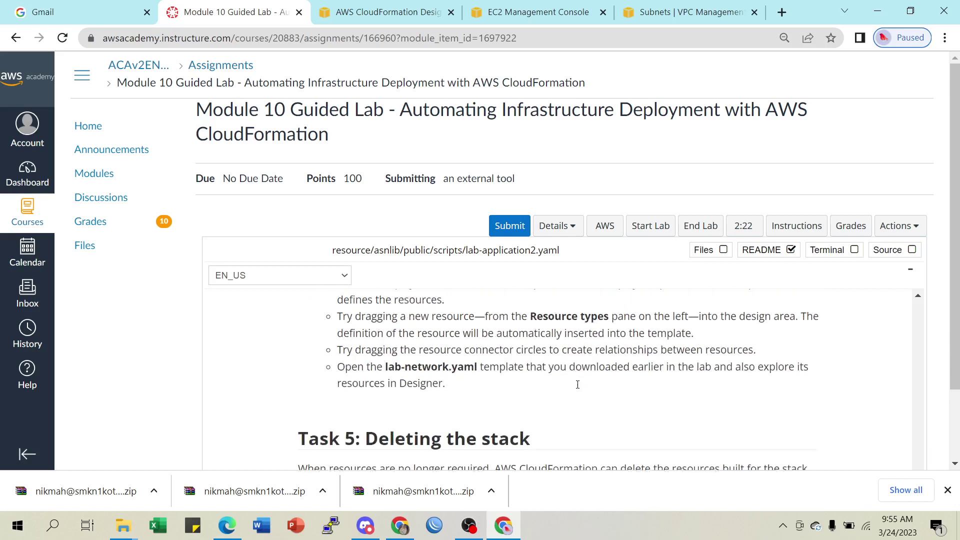
{"action": "scroll", "coordinate": [556, 373], "scroll_direction": "up", "scroll_amount": 2}
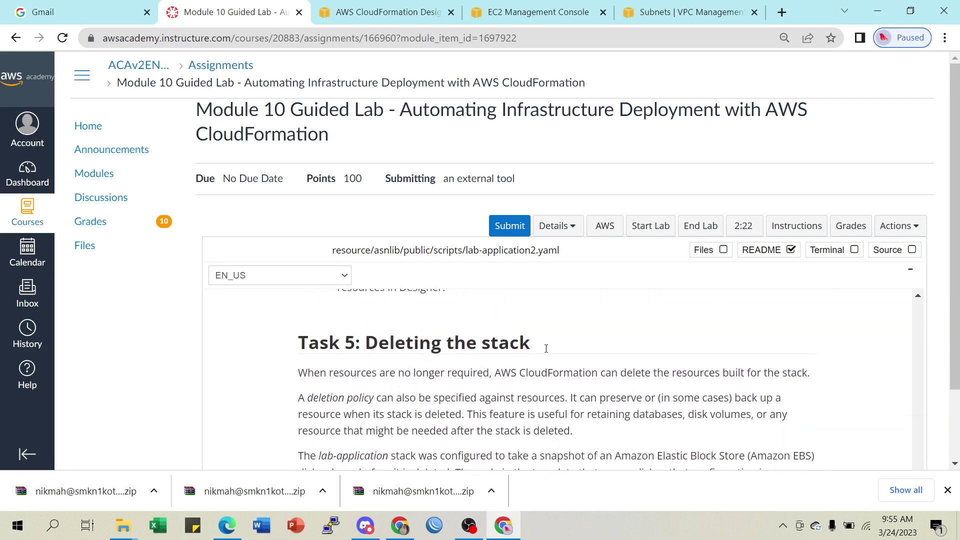
{"action": "scroll", "coordinate": [546, 349], "scroll_direction": "down", "scroll_amount": 2}
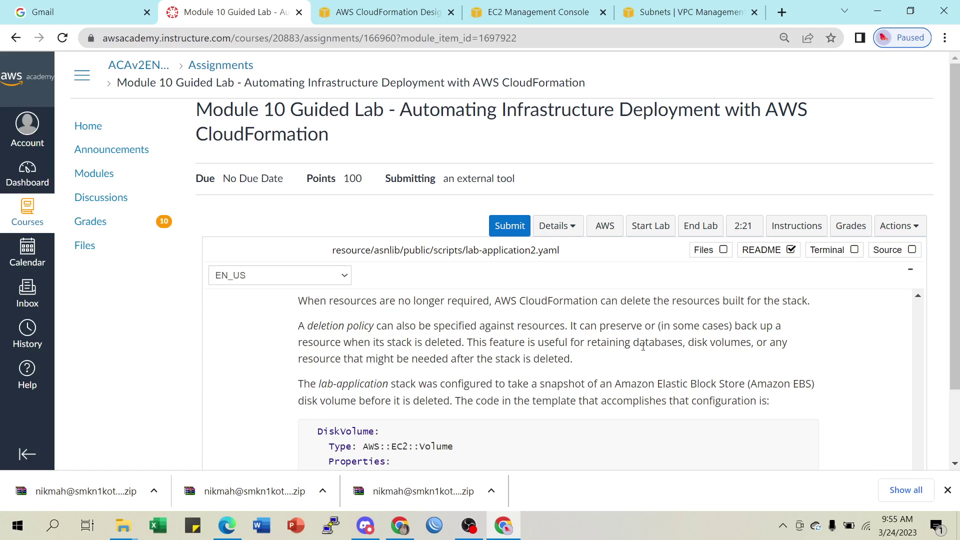
{"action": "left_click_drag", "start_coordinate": [640, 347], "coordinate": [753, 344]}
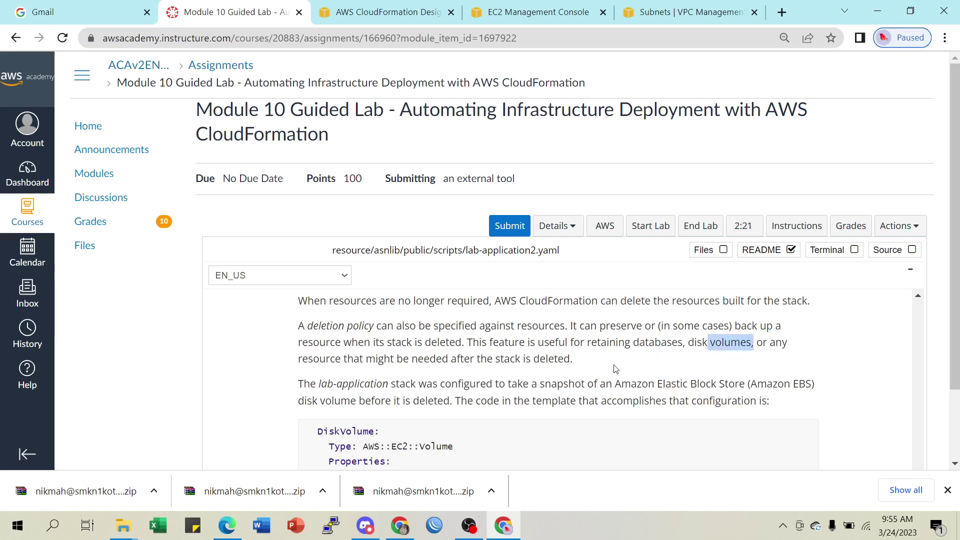
{"action": "scroll", "coordinate": [512, 378], "scroll_direction": "down", "scroll_amount": 1}
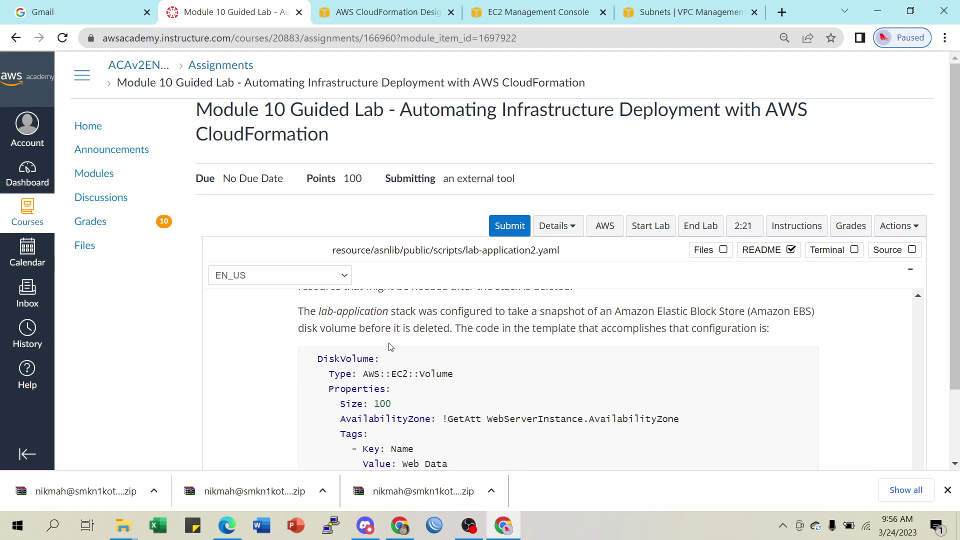
{"action": "scroll", "coordinate": [455, 360], "scroll_direction": "down", "scroll_amount": 1}
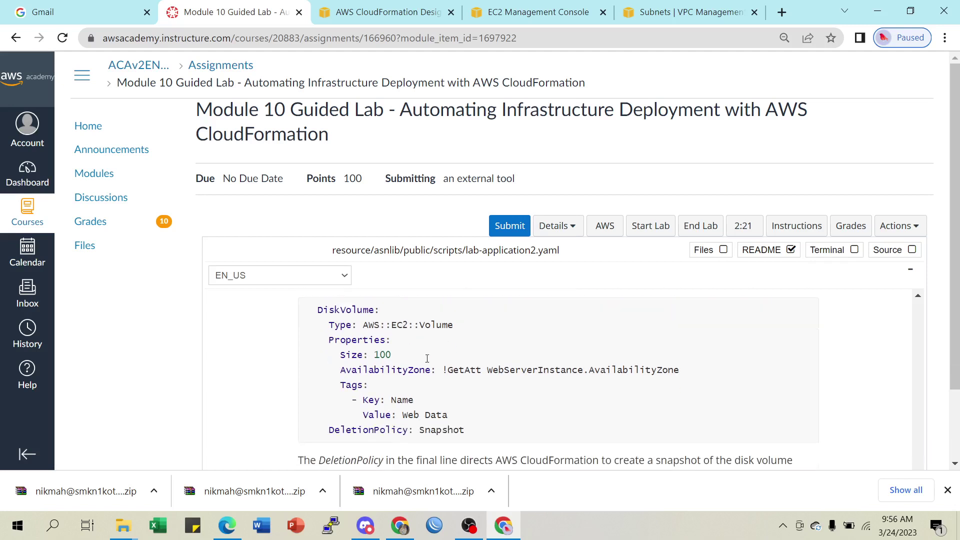
{"action": "scroll", "coordinate": [451, 404], "scroll_direction": "up", "scroll_amount": 1}
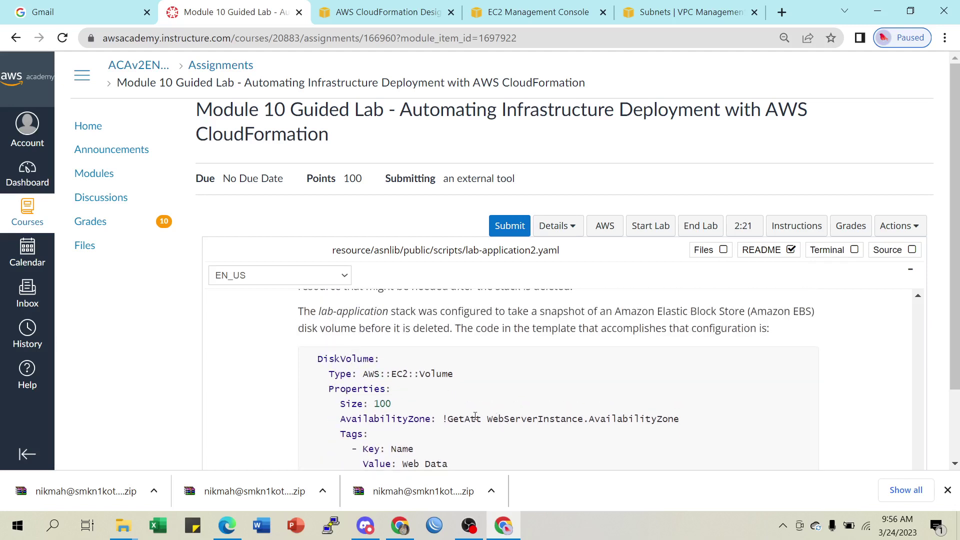
{"action": "scroll", "coordinate": [454, 396], "scroll_direction": "down", "scroll_amount": 2}
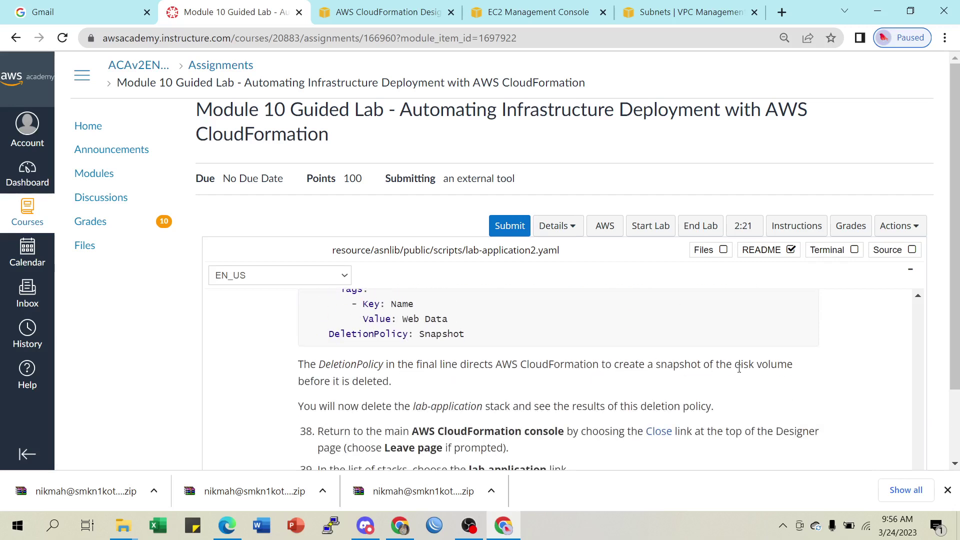
{"action": "scroll", "coordinate": [739, 369], "scroll_direction": "up", "scroll_amount": 3}
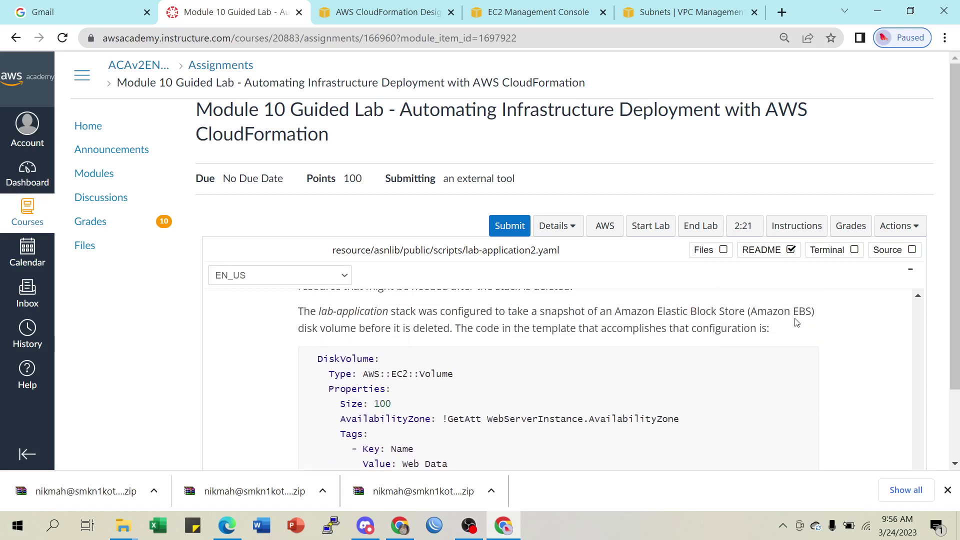
{"action": "scroll", "coordinate": [797, 323], "scroll_direction": "down", "scroll_amount": 4}
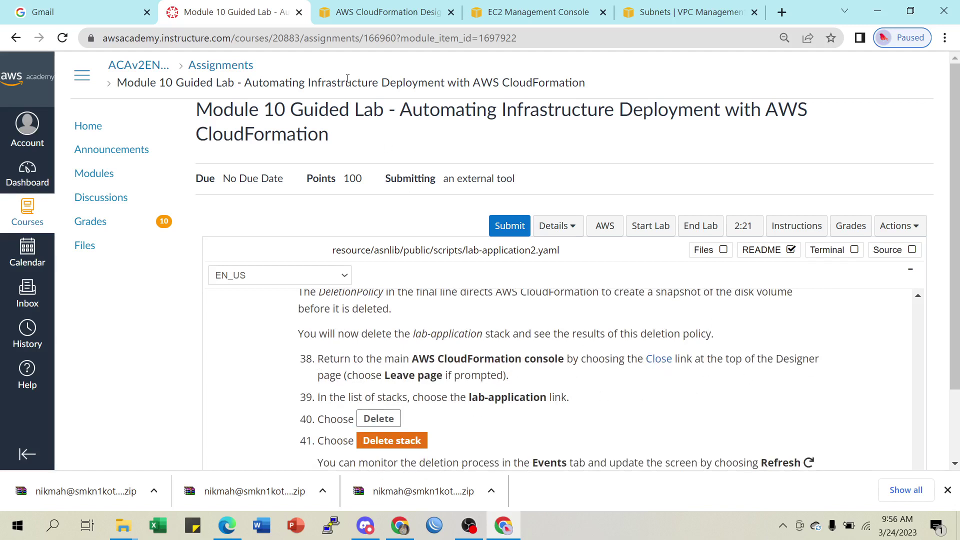
Close CloudFormation Designer without saving and return to the main CloudFormation console.
{"action": "left_click", "coordinate": [391, 12]}
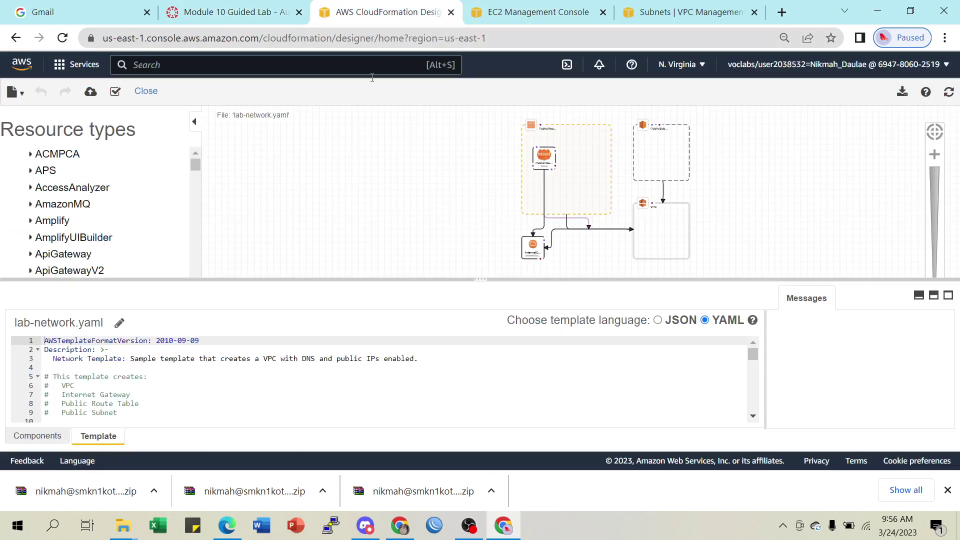
{"action": "left_click", "coordinate": [146, 91]}
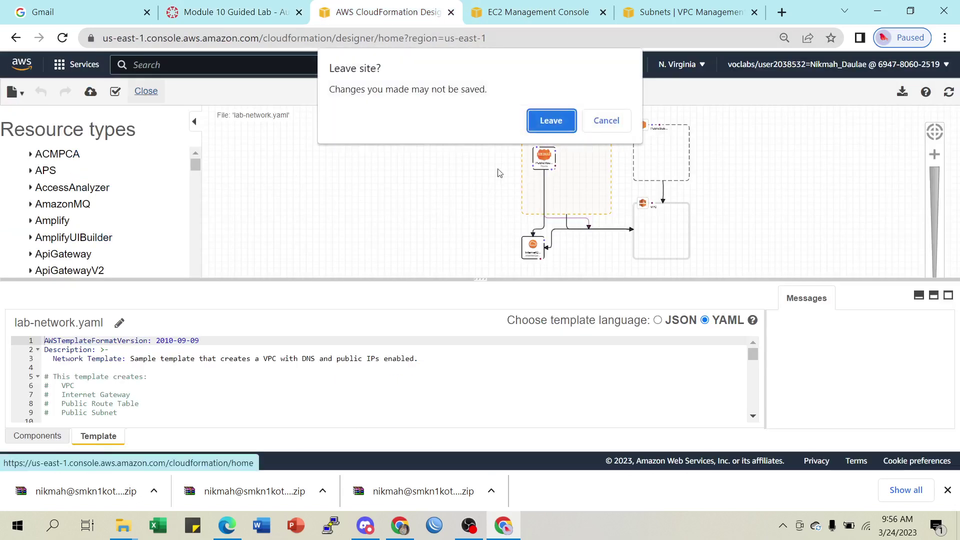
{"action": "left_click", "coordinate": [550, 120]}
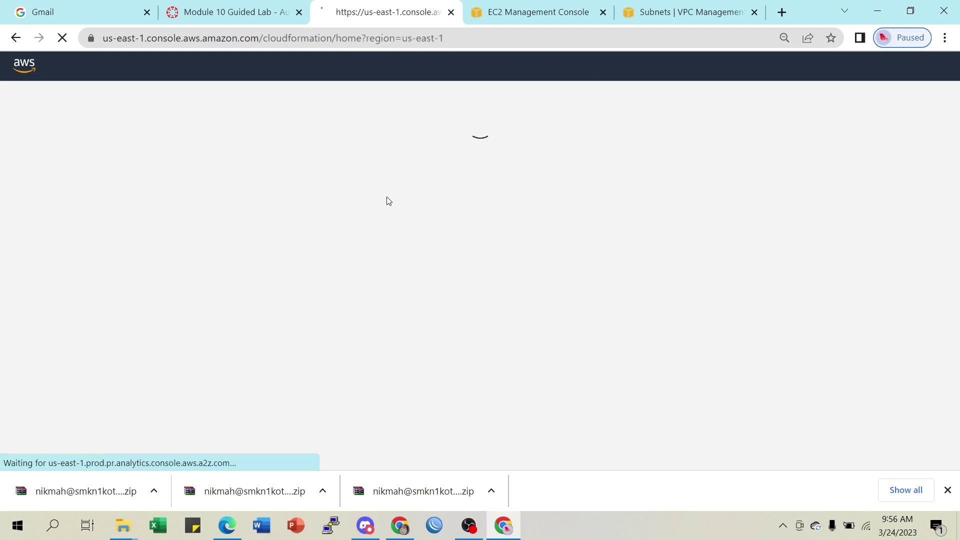
Review steps 38 to 42 of the lab instructions and delete the lab-application stack in CloudFormation.
{"action": "left_click", "coordinate": [240, 15]}
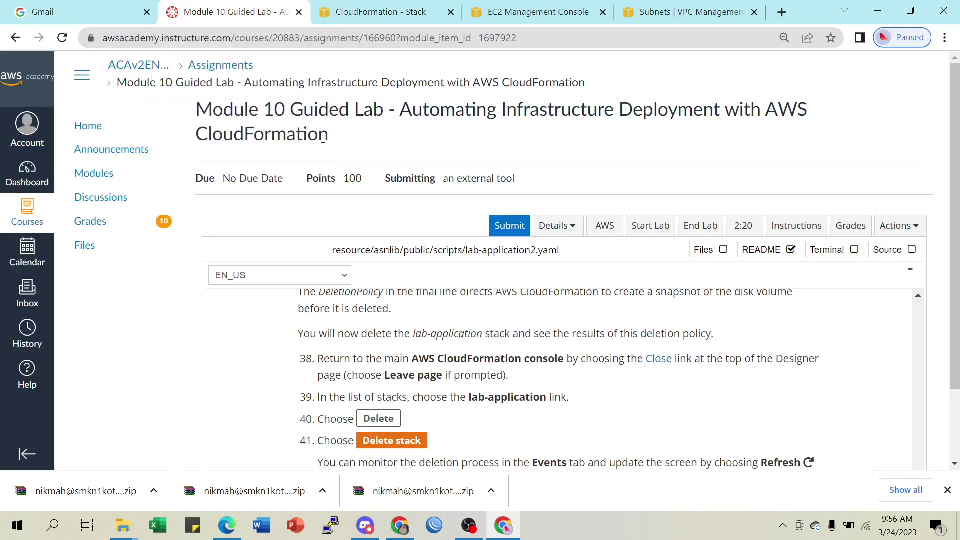
{"action": "scroll", "coordinate": [487, 393], "scroll_direction": "down", "scroll_amount": 2}
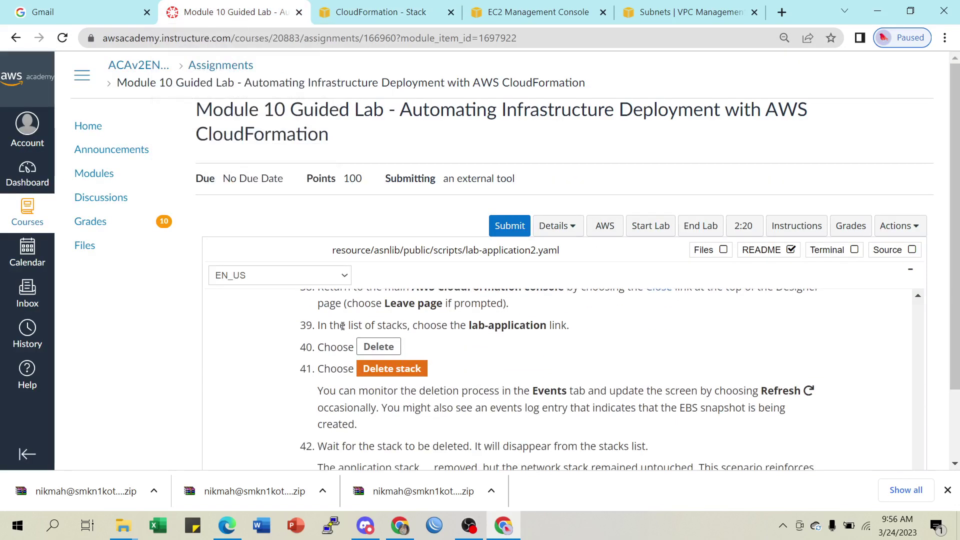
{"action": "scroll", "coordinate": [422, 327], "scroll_direction": "up", "scroll_amount": 2}
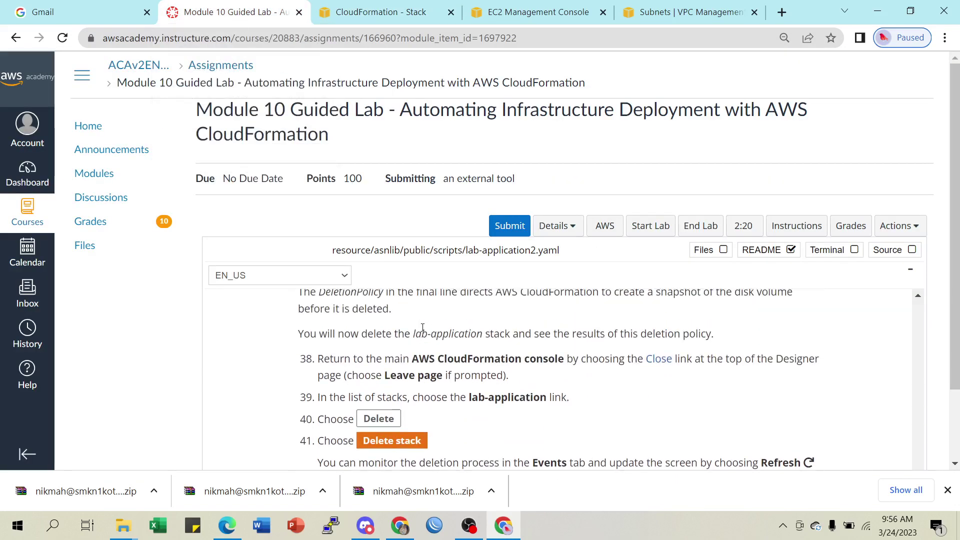
{"action": "scroll", "coordinate": [453, 359], "scroll_direction": "down", "scroll_amount": 2}
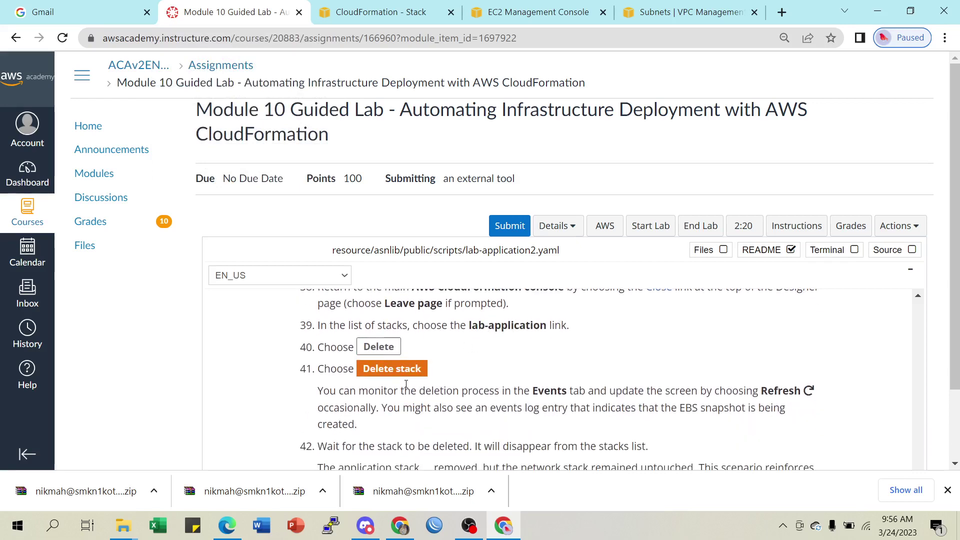
{"action": "left_click", "coordinate": [361, 11]}
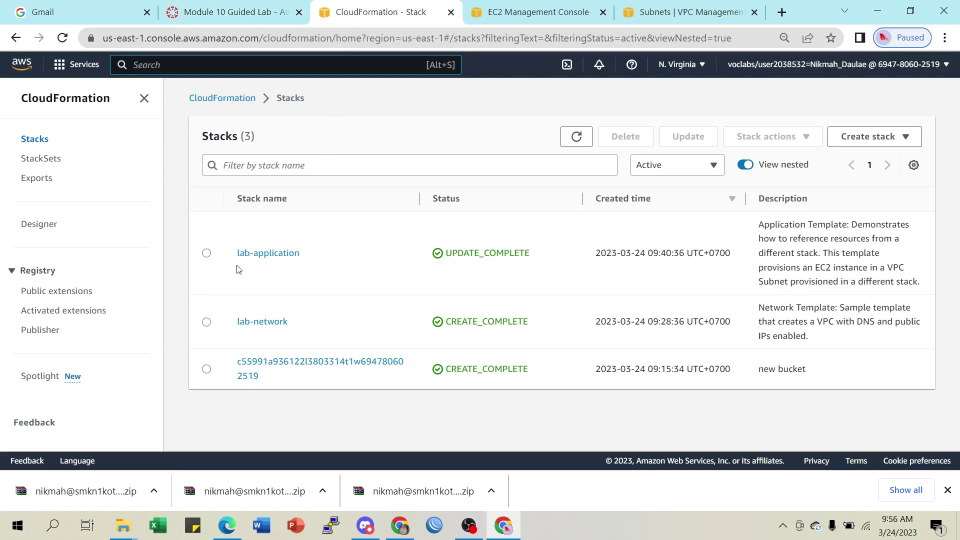
{"action": "left_click", "coordinate": [205, 253]}
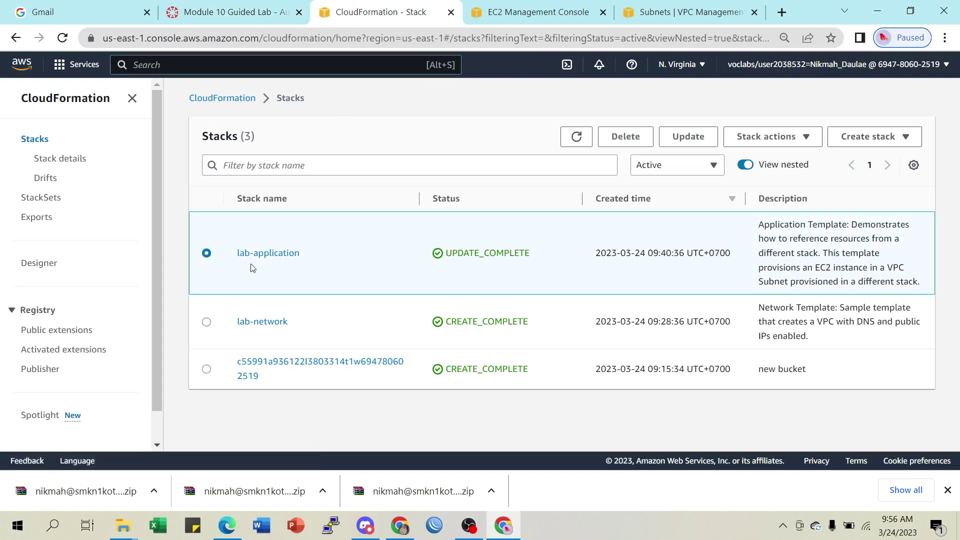
{"action": "left_click", "coordinate": [624, 137]}
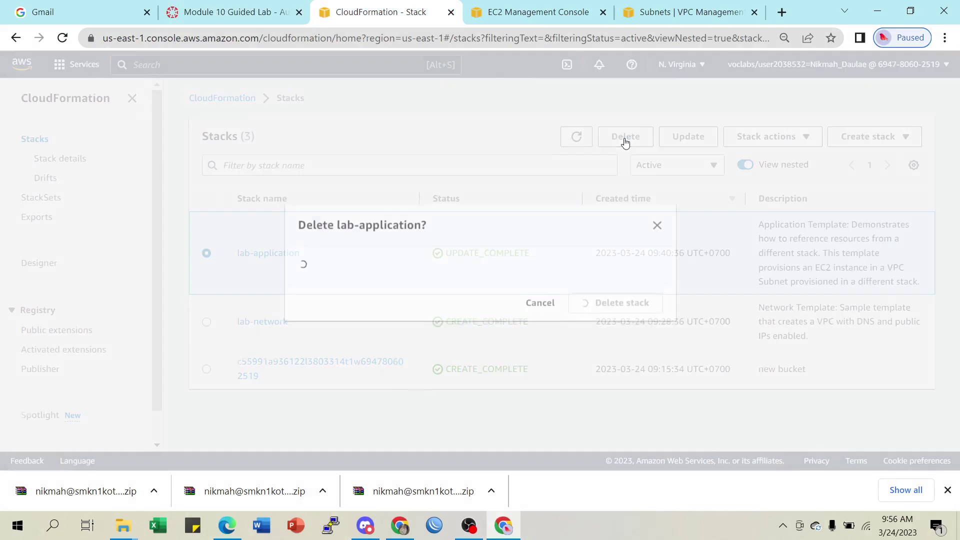
{"action": "left_click", "coordinate": [614, 308]}
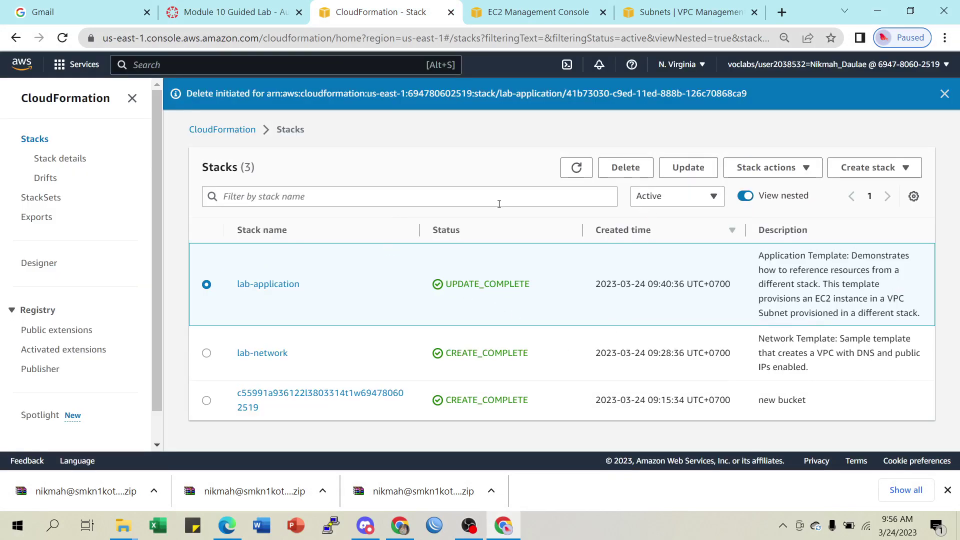
Dismiss the delete notice, collapse the CloudFormation navigation pane, and refresh the stack list to check the lab-application deletion.
{"action": "left_click", "coordinate": [945, 94]}
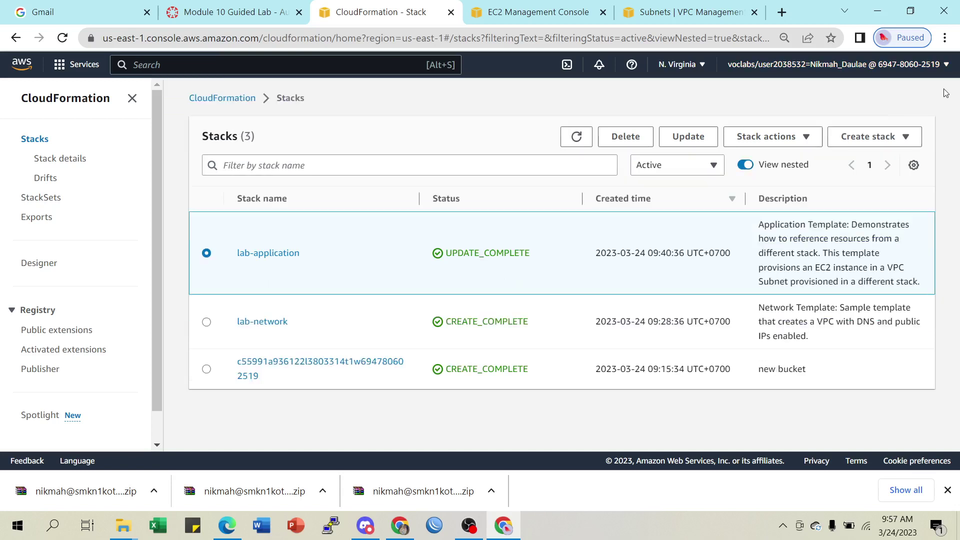
{"action": "left_click", "coordinate": [131, 98]}
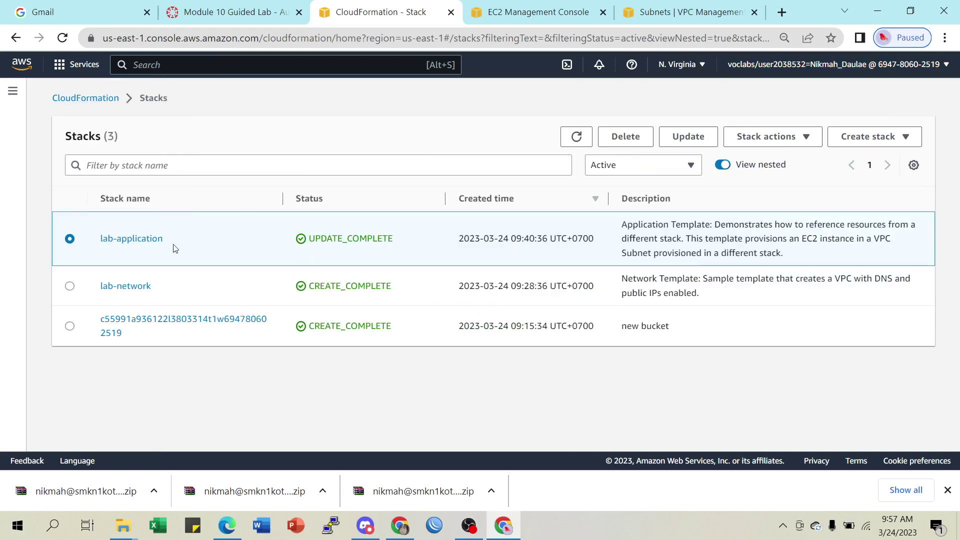
{"action": "left_click", "coordinate": [576, 137]}
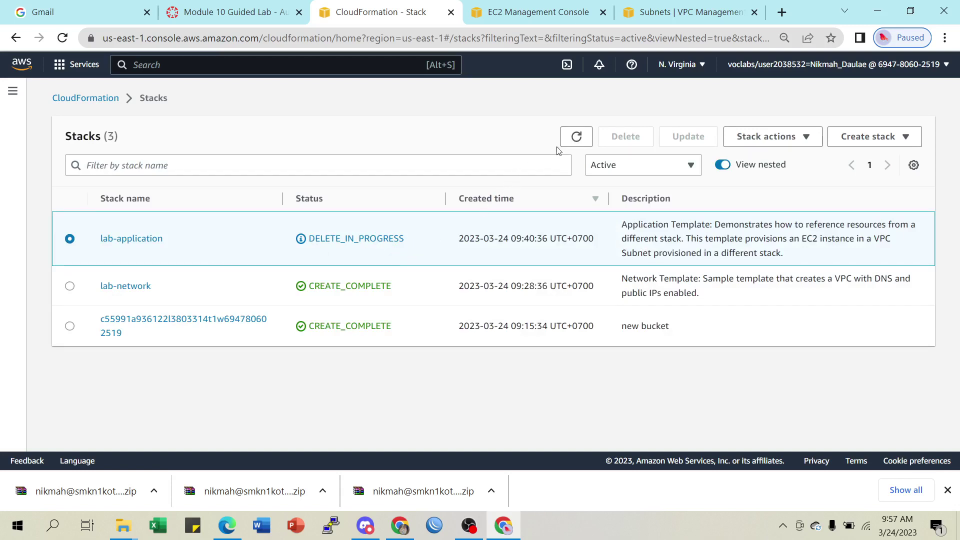
{"action": "left_click", "coordinate": [571, 143]}
{"action": "left_click", "coordinate": [571, 142]}
{"action": "left_click", "coordinate": [572, 142]}
{"action": "left_click", "coordinate": [572, 143]}
Read steps 41 to 44 of the lab instructions on monitoring the stack deletion and verifying the EBS snapshot.
{"action": "left_click", "coordinate": [198, 14]}
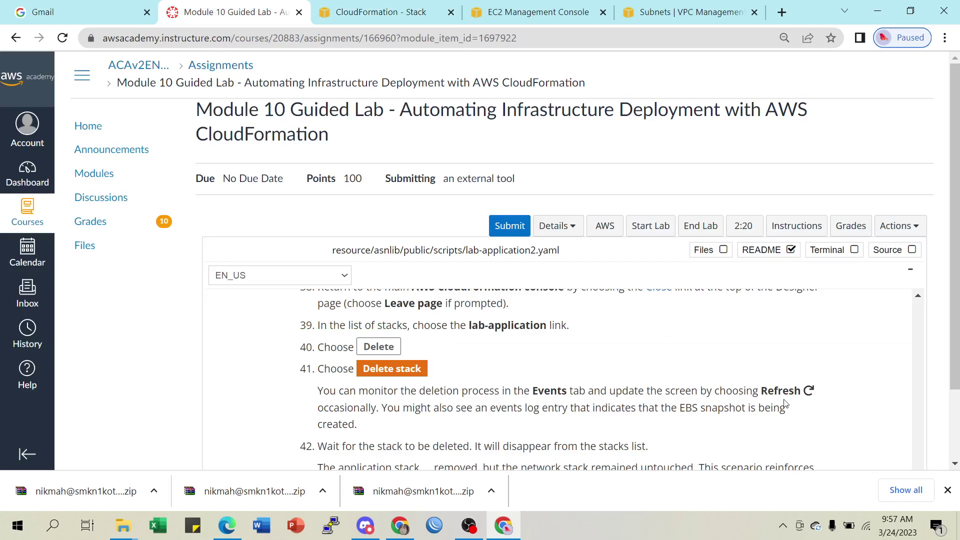
{"action": "scroll", "coordinate": [801, 402], "scroll_direction": "down", "scroll_amount": 1}
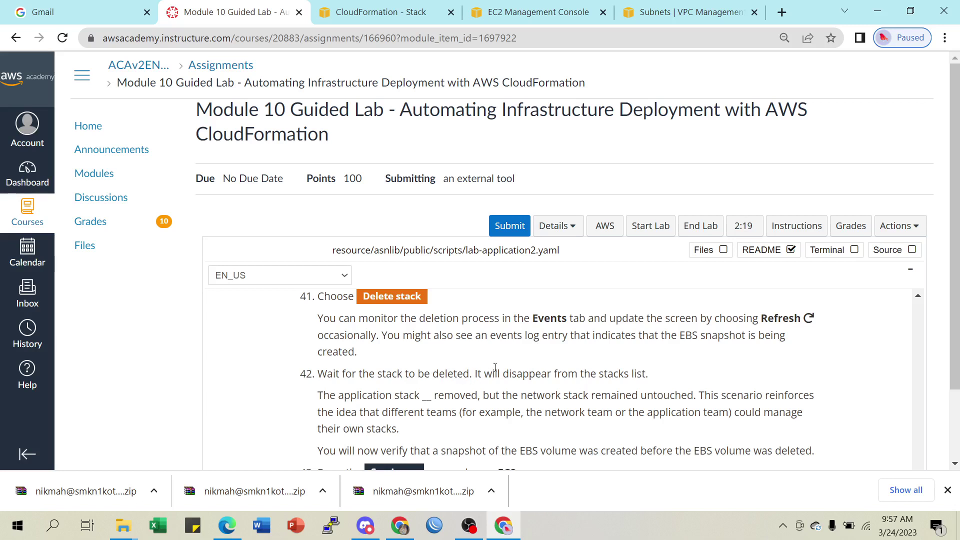
{"action": "scroll", "coordinate": [582, 378], "scroll_direction": "down", "scroll_amount": 1}
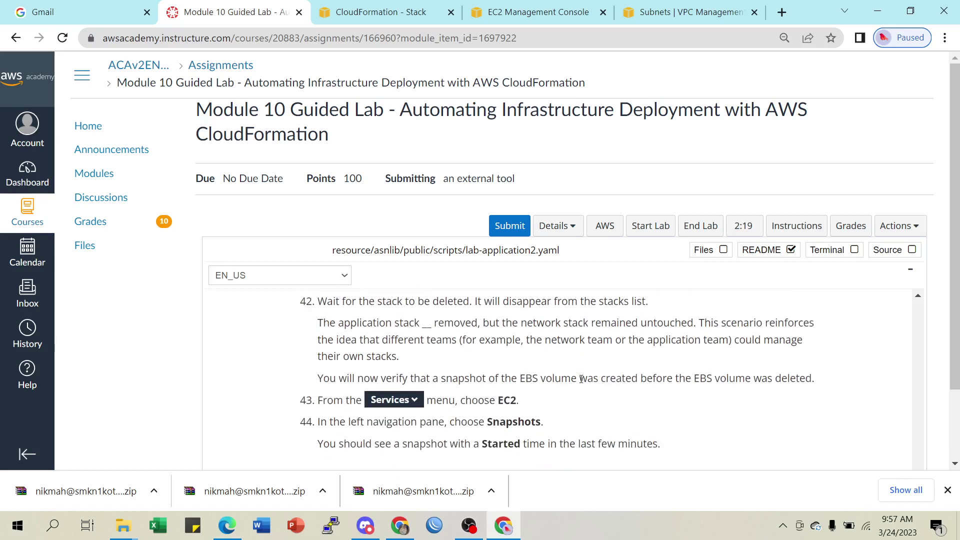
{"action": "scroll", "coordinate": [504, 348], "scroll_direction": "up", "scroll_amount": 1}
{"action": "scroll", "coordinate": [576, 386], "scroll_direction": "down", "scroll_amount": 1}
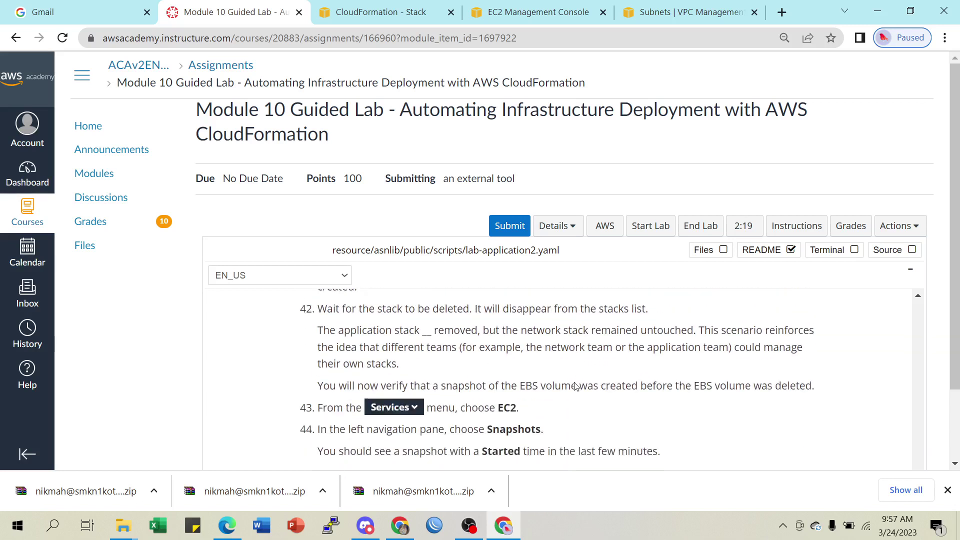
{"action": "scroll", "coordinate": [576, 387], "scroll_direction": "up", "scroll_amount": 1}
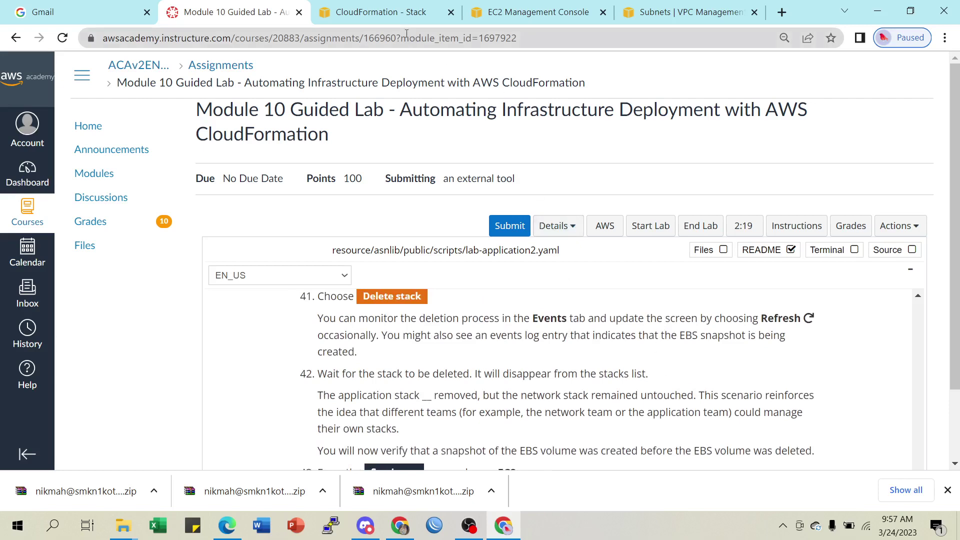
Return to the CloudFormation stack list and refresh it again to check the deletion status of lab-application.
{"action": "left_click", "coordinate": [409, 15]}
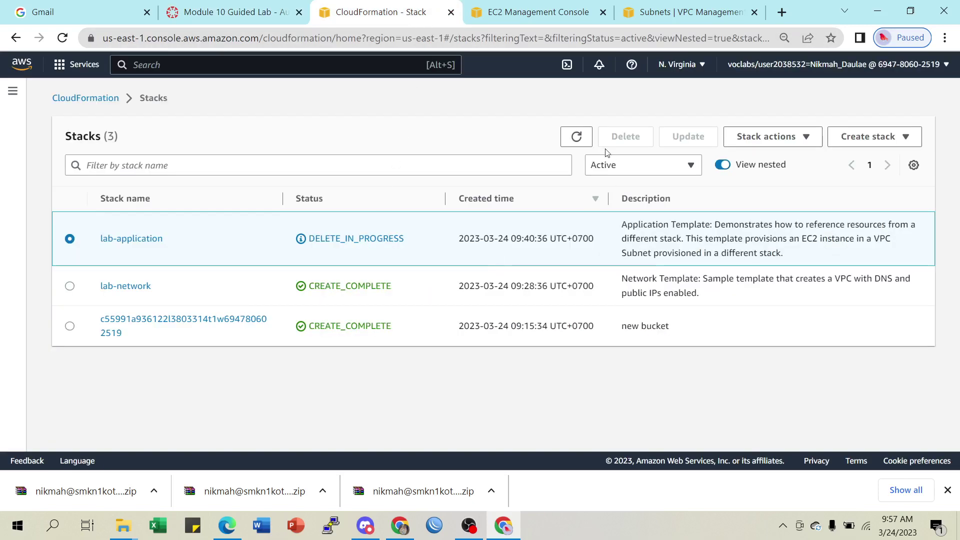
{"action": "left_click", "coordinate": [577, 137]}
{"action": "left_click", "coordinate": [576, 137]}
{"action": "left_click", "coordinate": [577, 137]}
{"action": "left_click", "coordinate": [807, 136]}
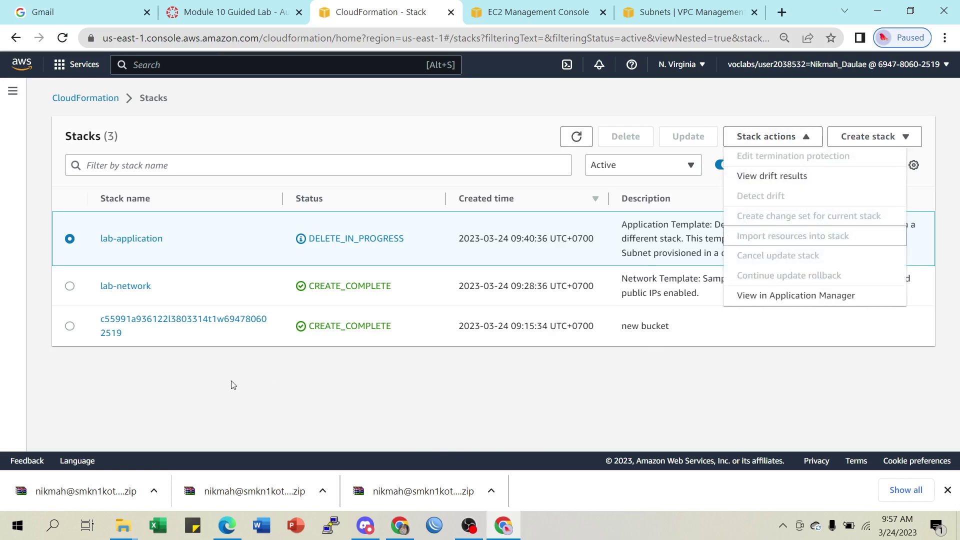
{"action": "left_click", "coordinate": [170, 389]}
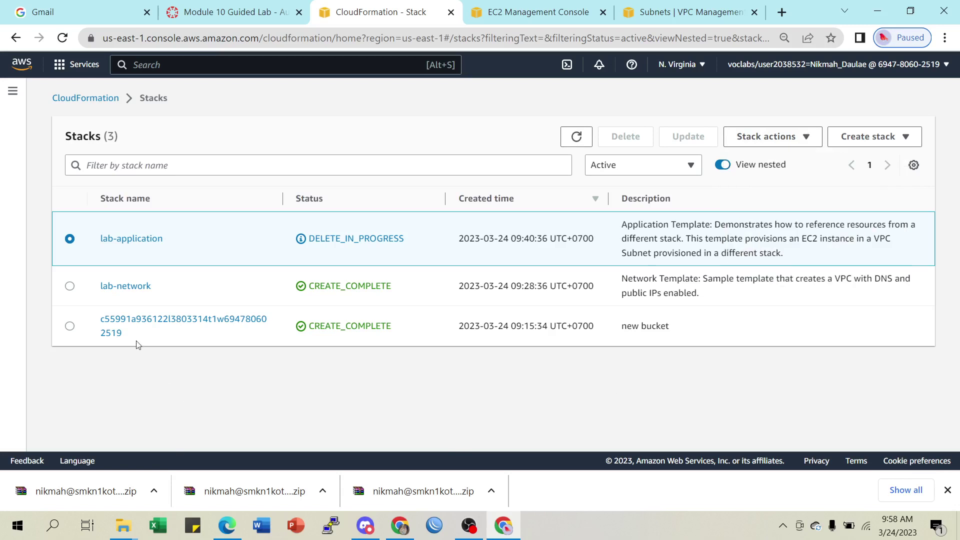
Search the AWS services for "cloudf" and open CloudFormation in a new browser tab to view its stack list.
{"action": "left_click", "coordinate": [211, 69]}
{"action": "type", "text": "cloud"}
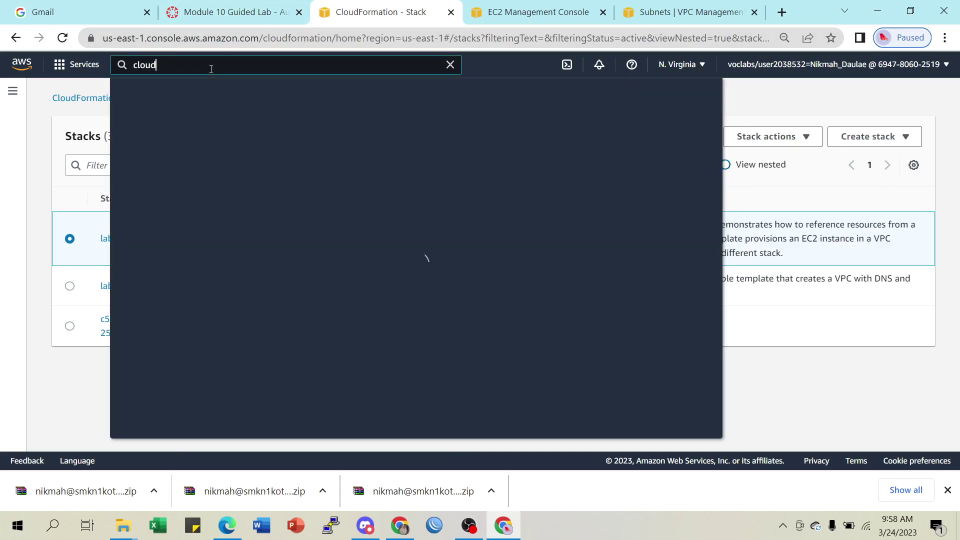
{"action": "type", "text": "f"}
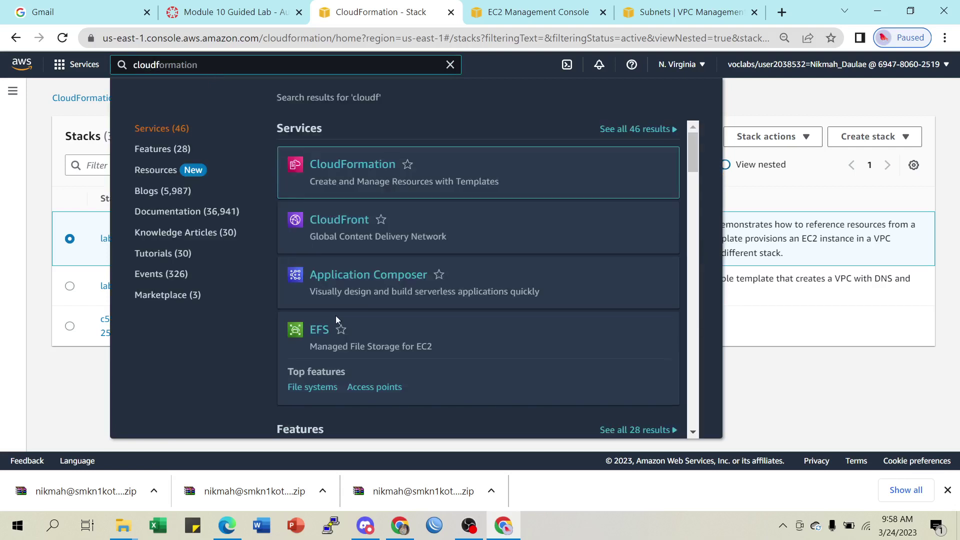
{"action": "right_click", "coordinate": [350, 162]}
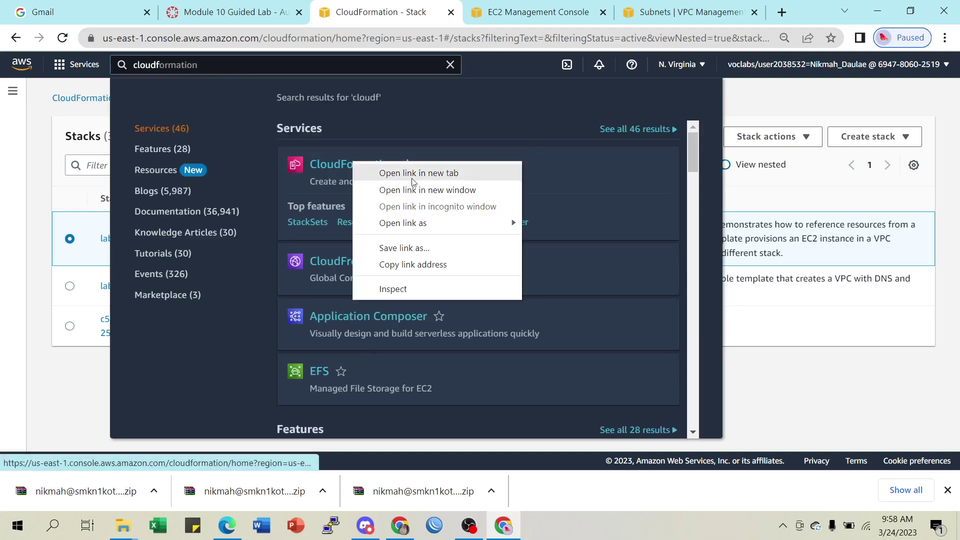
{"action": "left_click", "coordinate": [415, 176]}
{"action": "left_click", "coordinate": [444, 12]}
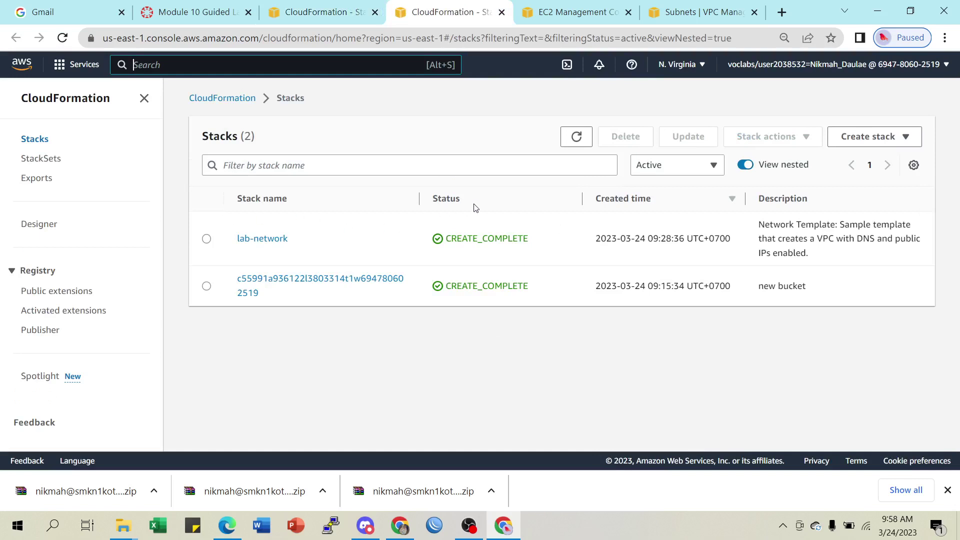
Clear the service search and refresh the original stack list, then select the lab-network stack in the new CloudFormation tab.
{"action": "left_click", "coordinate": [328, 12]}
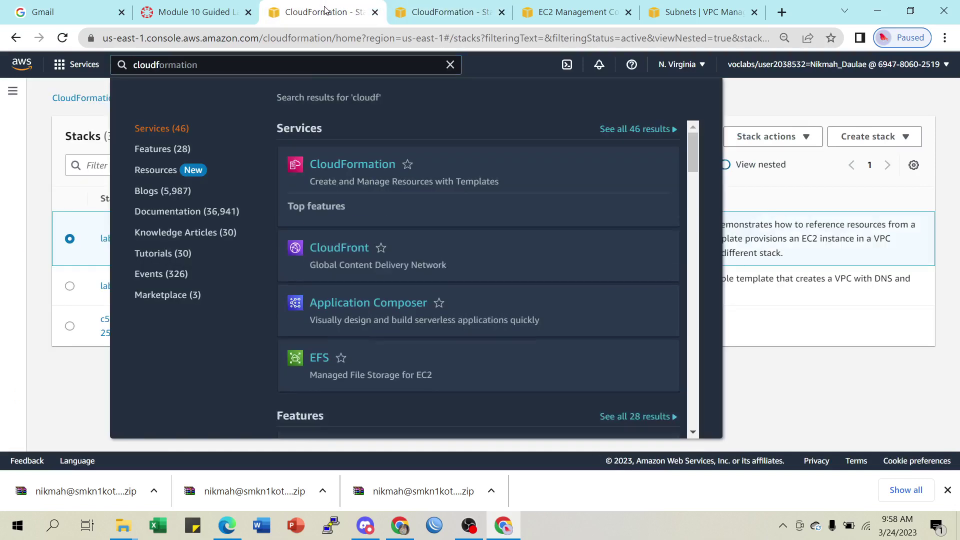
{"action": "left_click", "coordinate": [451, 64]}
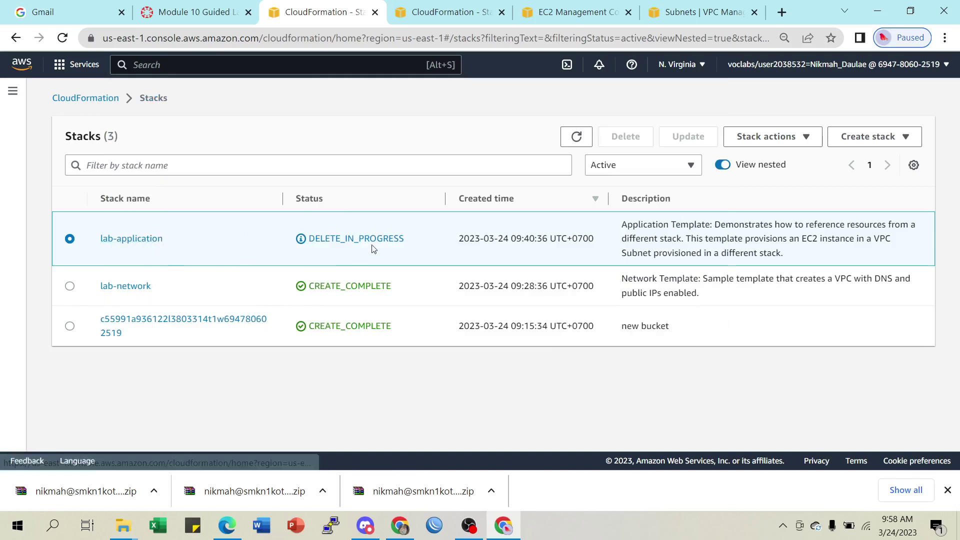
{"action": "left_click", "coordinate": [577, 142]}
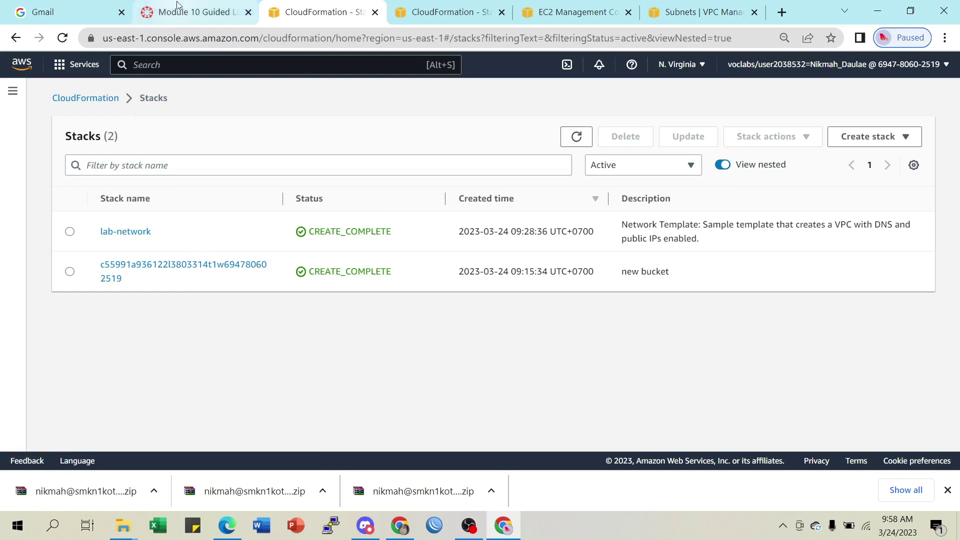
{"action": "left_click", "coordinate": [435, 12]}
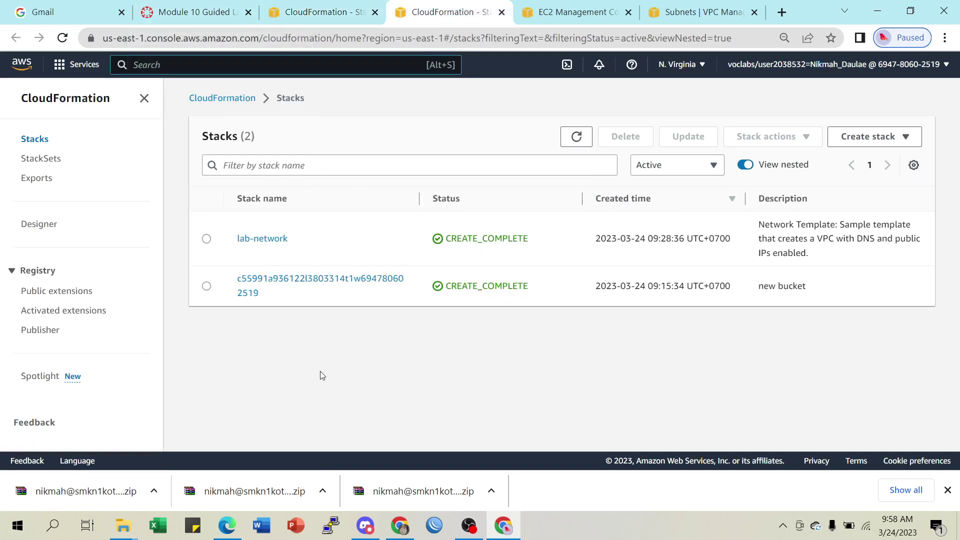
{"action": "left_click", "coordinate": [207, 240]}
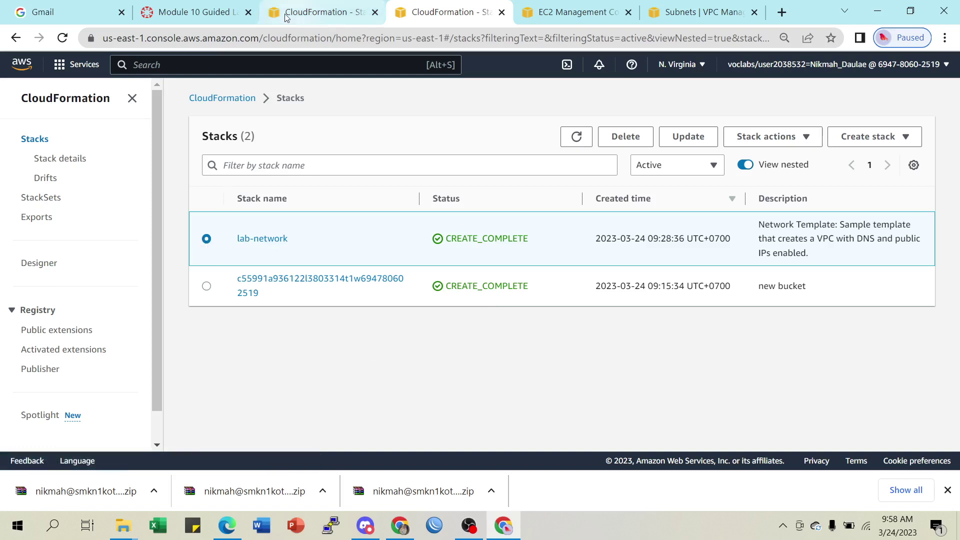
Look back through the lab instructions from Task 4 to the lab-network stack creation settings.
{"action": "left_click", "coordinate": [190, 12]}
{"action": "scroll", "coordinate": [541, 352], "scroll_direction": "up", "scroll_amount": 10}
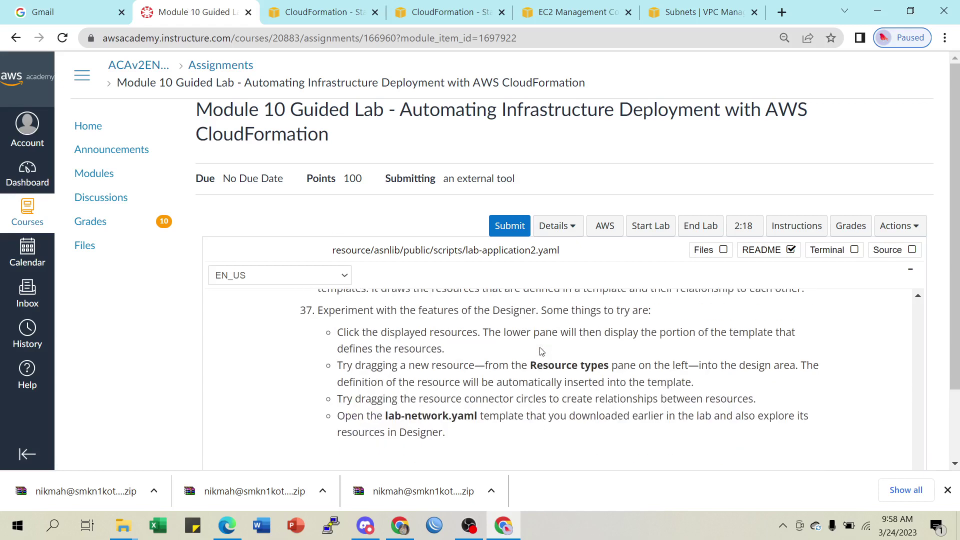
{"action": "scroll", "coordinate": [542, 352], "scroll_direction": "up", "scroll_amount": 10}
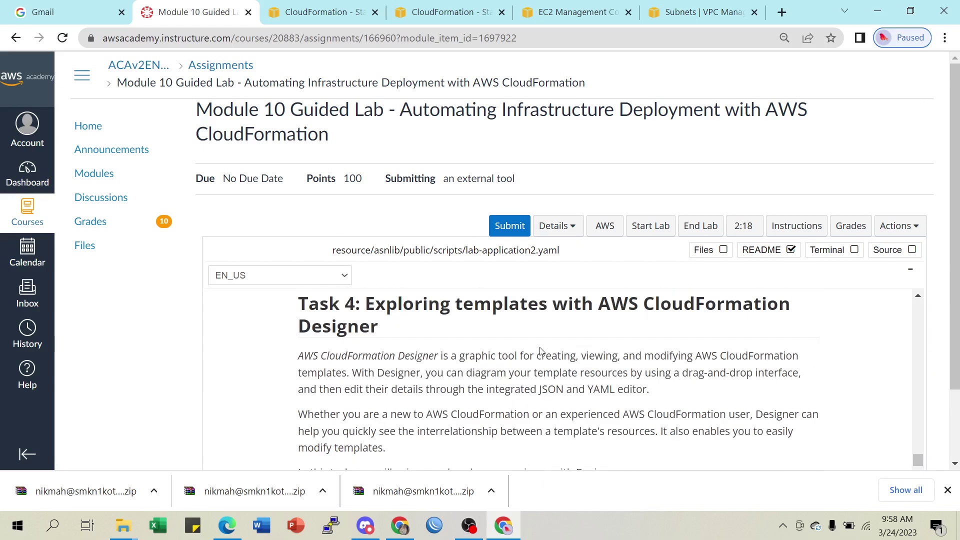
{"action": "scroll", "coordinate": [540, 351], "scroll_direction": "up", "scroll_amount": 10}
{"action": "scroll", "coordinate": [541, 351], "scroll_direction": "up", "scroll_amount": 3}
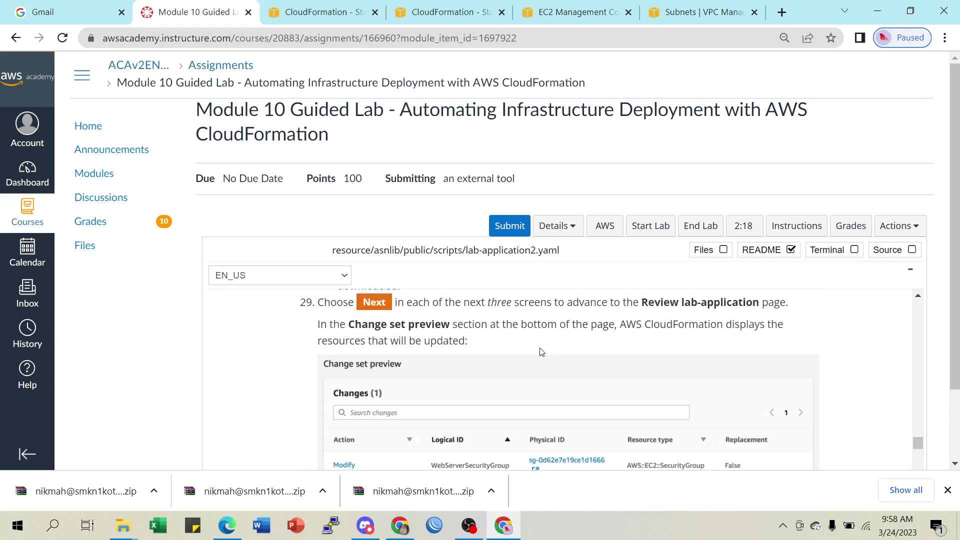
{"action": "scroll", "coordinate": [542, 352], "scroll_direction": "up", "scroll_amount": 10}
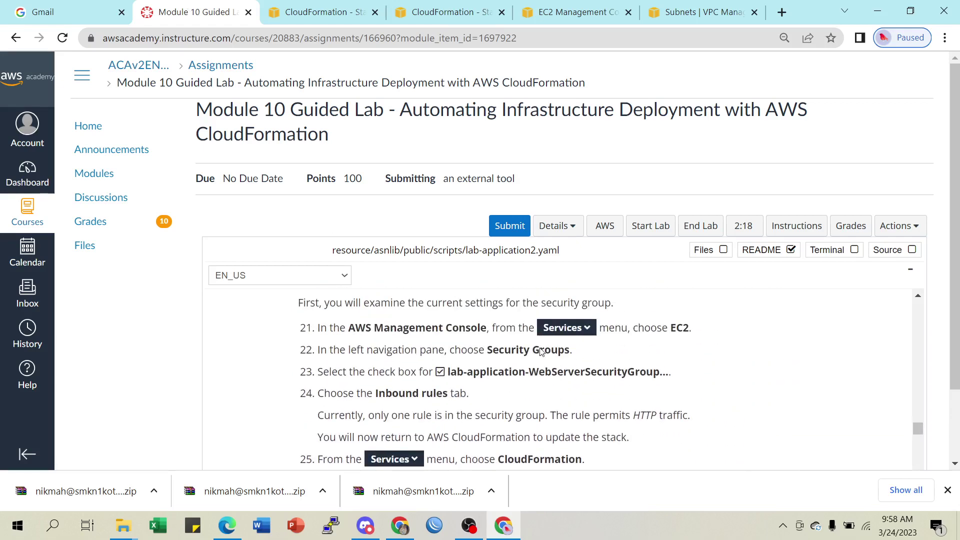
{"action": "scroll", "coordinate": [541, 352], "scroll_direction": "up", "scroll_amount": 10}
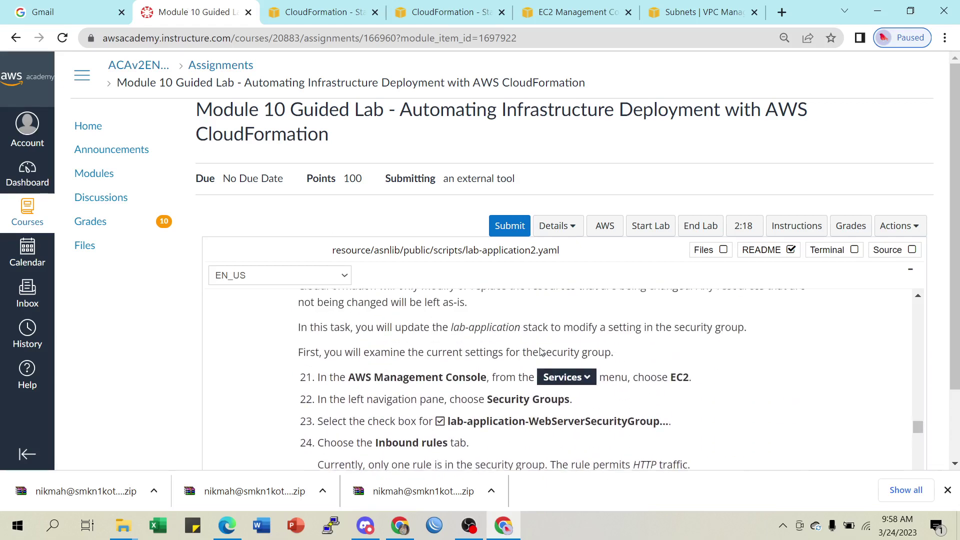
{"action": "scroll", "coordinate": [541, 352], "scroll_direction": "up", "scroll_amount": 10}
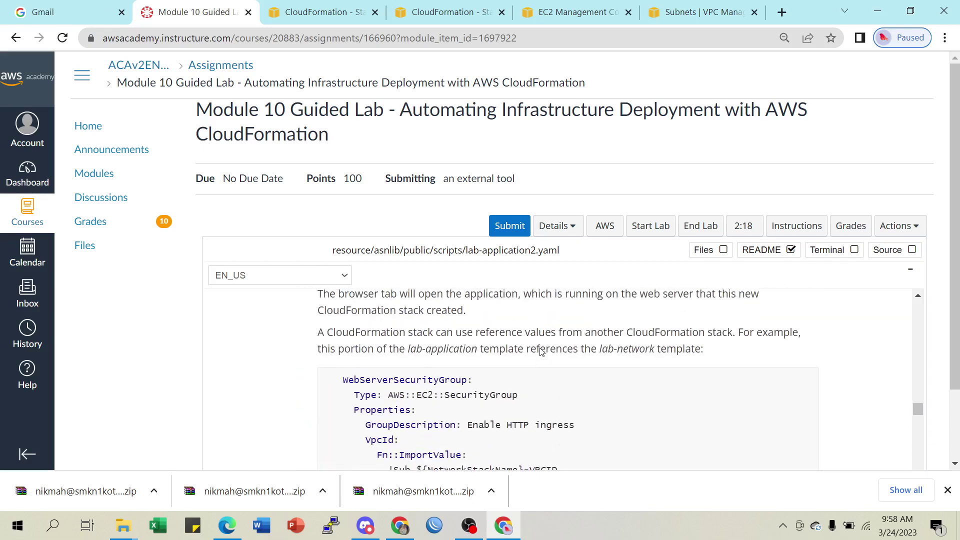
{"action": "scroll", "coordinate": [542, 351], "scroll_direction": "up", "scroll_amount": 10}
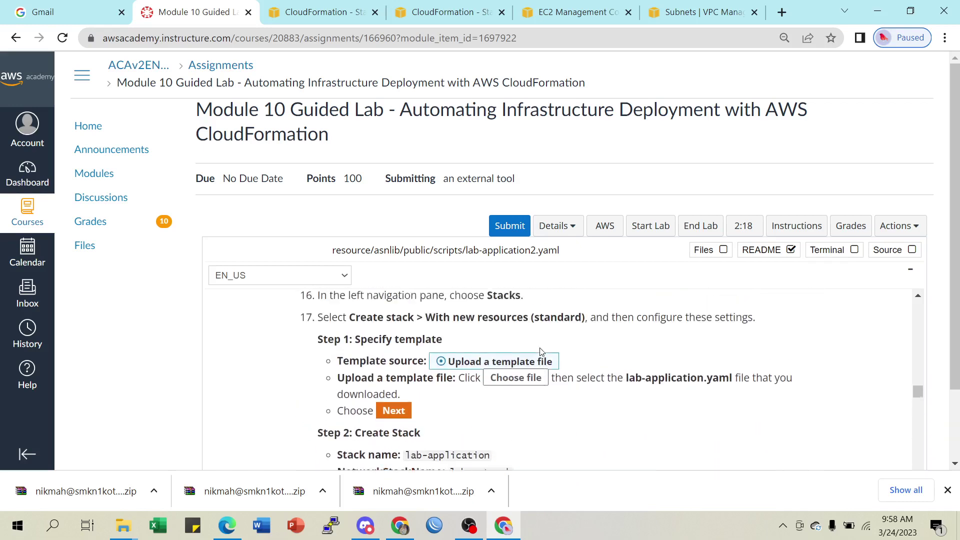
{"action": "scroll", "coordinate": [541, 351], "scroll_direction": "up", "scroll_amount": 5}
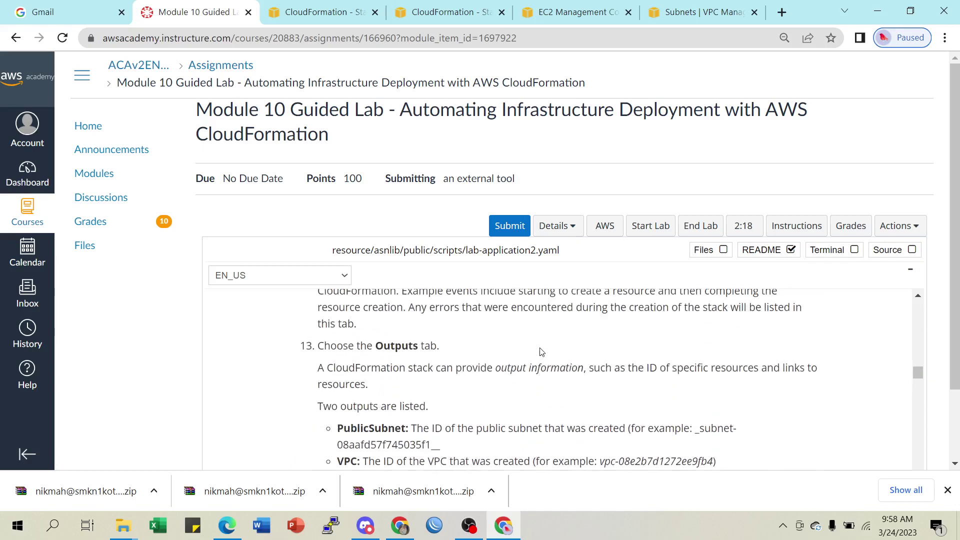
{"action": "scroll", "coordinate": [542, 352], "scroll_direction": "up", "scroll_amount": 8}
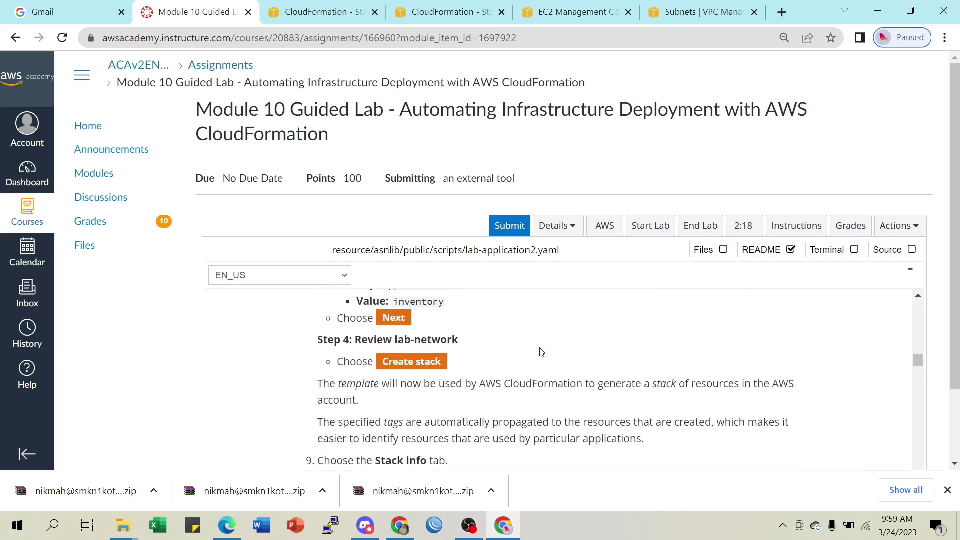
{"action": "scroll", "coordinate": [541, 351], "scroll_direction": "up", "scroll_amount": 4}
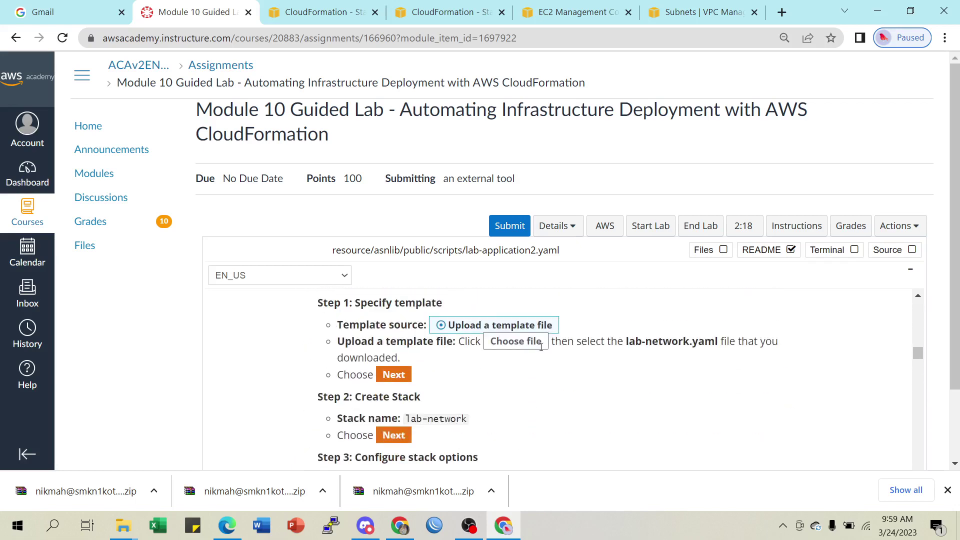
{"action": "scroll", "coordinate": [540, 347], "scroll_direction": "up", "scroll_amount": 3}
Return to Task 5 in the lab instructions and review steps 42 to 44 on stack removal and snapshot verification.
{"action": "scroll", "coordinate": [576, 379], "scroll_direction": "down", "scroll_amount": 3}
{"action": "scroll", "coordinate": [580, 384], "scroll_direction": "down", "scroll_amount": 20}
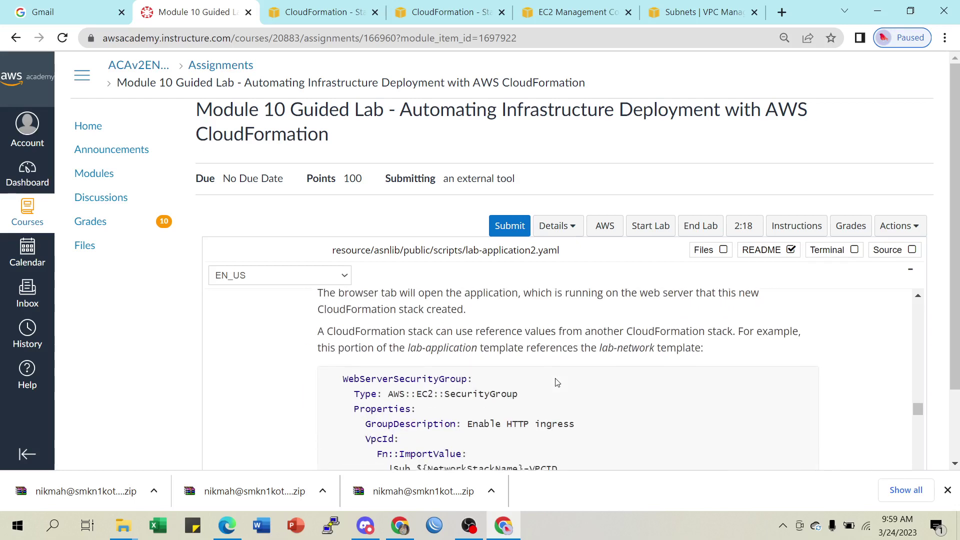
{"action": "scroll", "coordinate": [557, 384], "scroll_direction": "down", "scroll_amount": 15}
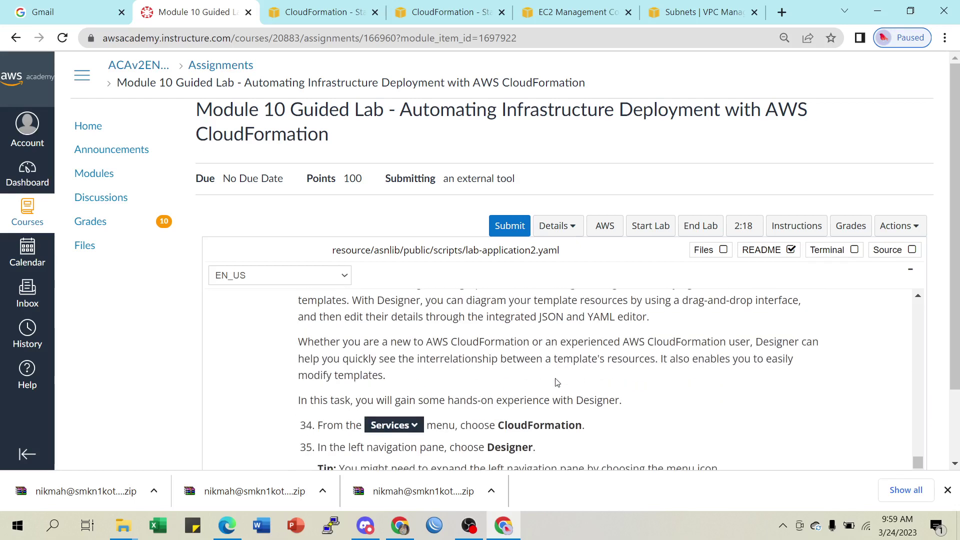
{"action": "scroll", "coordinate": [556, 383], "scroll_direction": "down", "scroll_amount": 15}
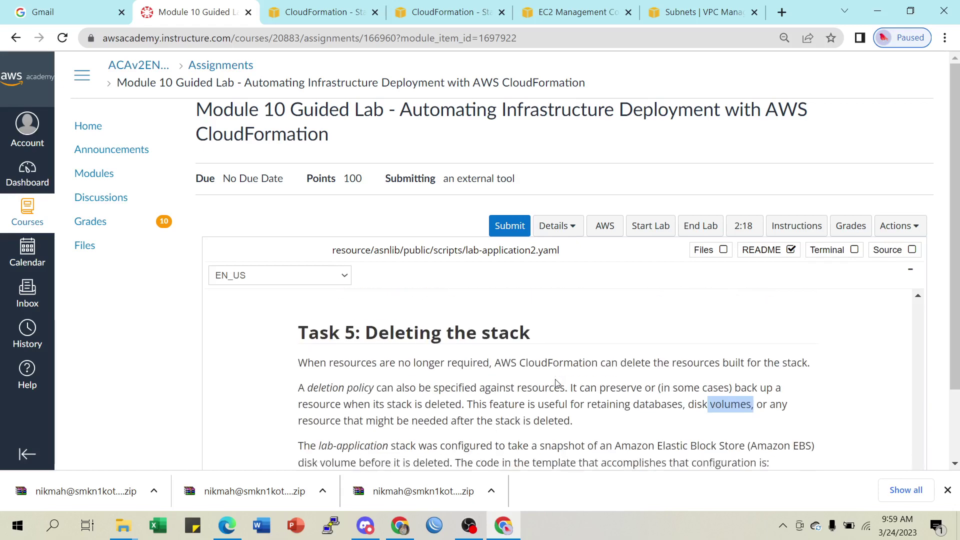
{"action": "scroll", "coordinate": [557, 383], "scroll_direction": "down", "scroll_amount": 10}
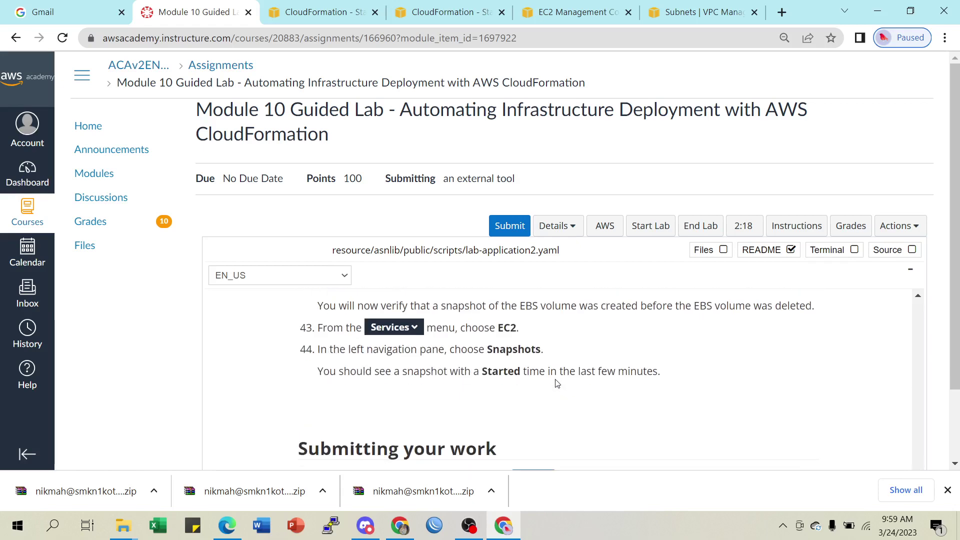
{"action": "scroll", "coordinate": [557, 383], "scroll_direction": "up", "scroll_amount": 2}
{"action": "scroll", "coordinate": [557, 383], "scroll_direction": "down", "scroll_amount": 2}
{"action": "scroll", "coordinate": [556, 383], "scroll_direction": "up", "scroll_amount": 2}
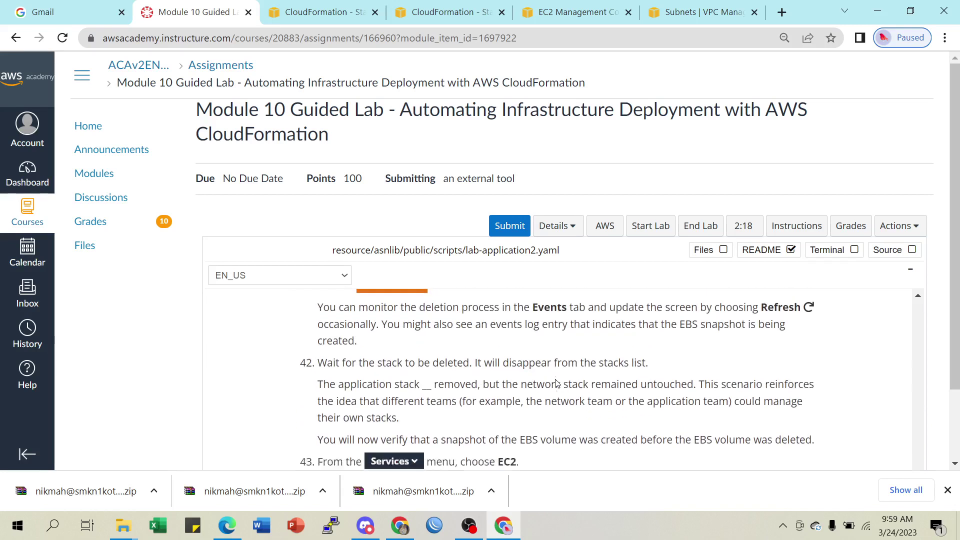
Read lab steps 42 to 44 on verifying the EBS snapshot and close the extra CloudFormation browser tab.
{"action": "scroll", "coordinate": [557, 383], "scroll_direction": "down", "scroll_amount": 1}
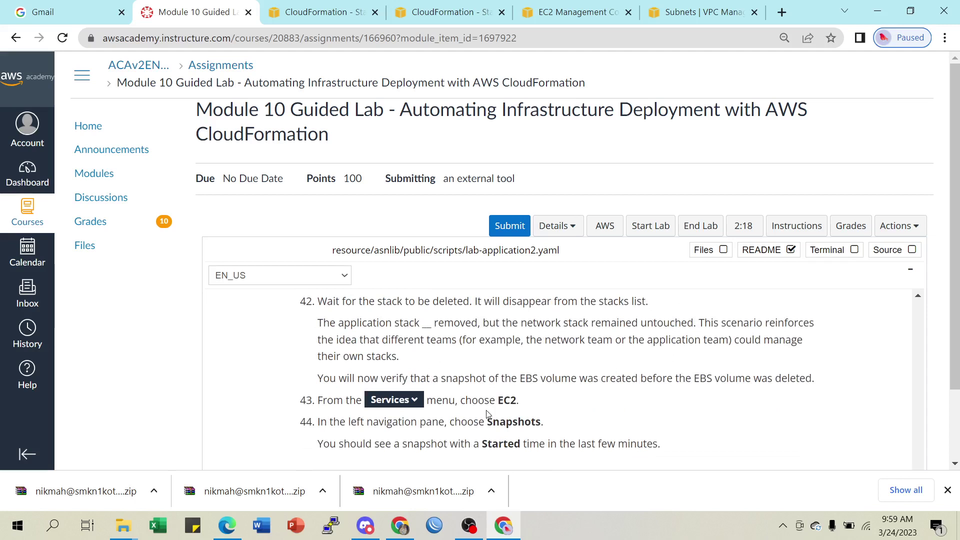
{"action": "left_click", "coordinate": [375, 12]}
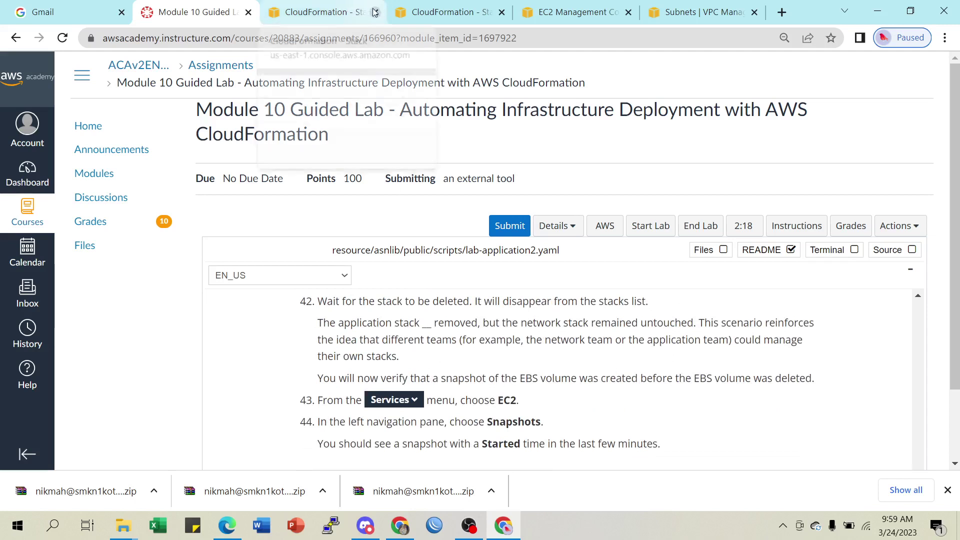
{"action": "scroll", "coordinate": [499, 395], "scroll_direction": "down", "scroll_amount": 1}
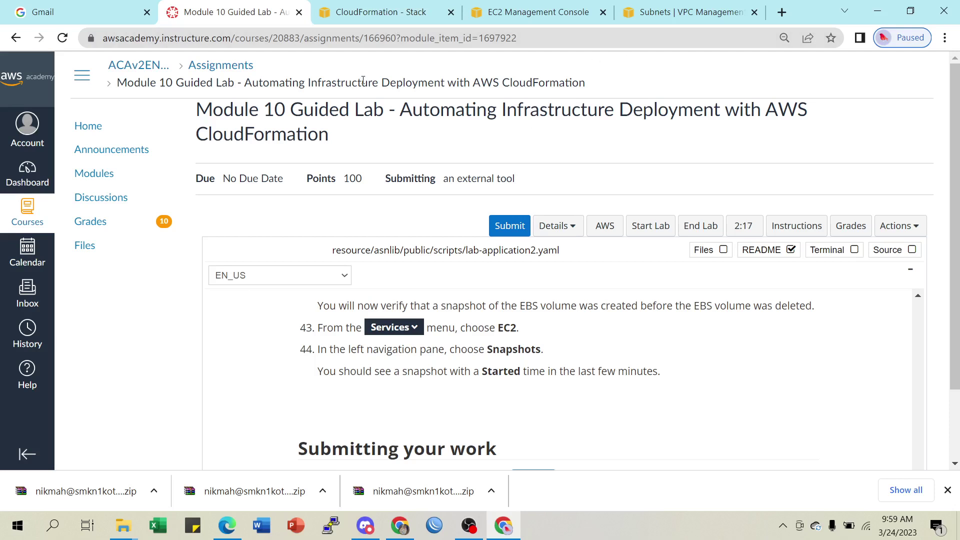
Open the EBS Snapshots list in the EC2 console, select the Web Data snapshot and check its Started time.
{"action": "left_click", "coordinate": [530, 14]}
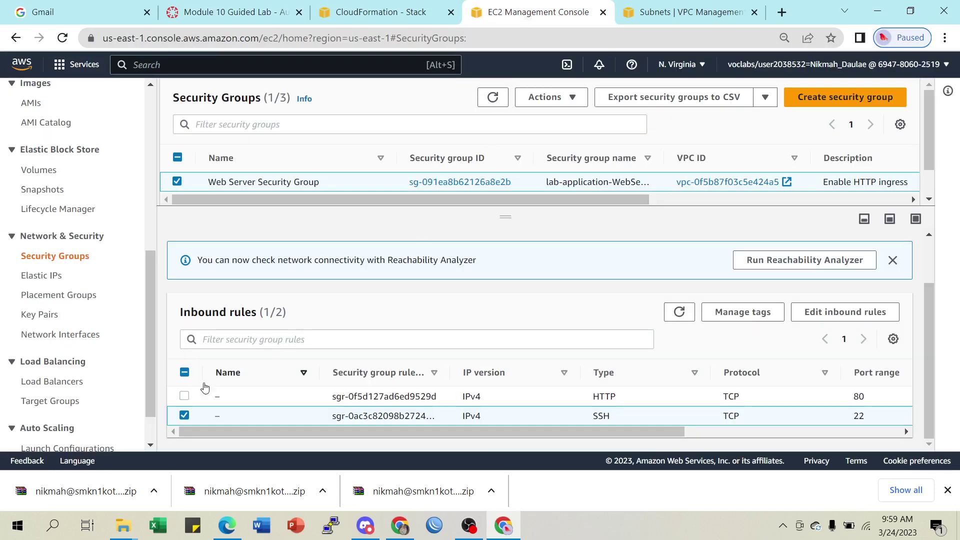
{"action": "scroll", "coordinate": [86, 301], "scroll_direction": "down", "scroll_amount": 1}
{"action": "scroll", "coordinate": [79, 310], "scroll_direction": "up", "scroll_amount": 3}
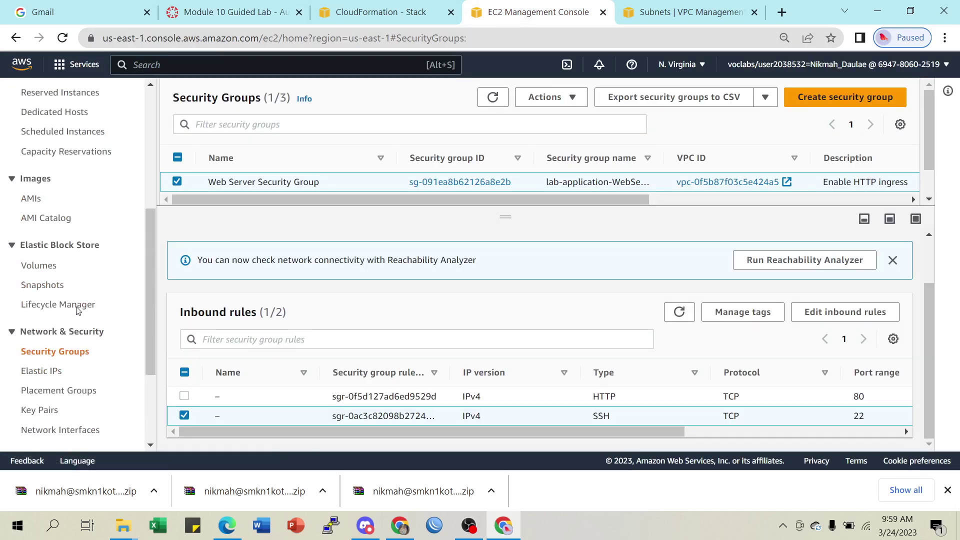
{"action": "scroll", "coordinate": [78, 311], "scroll_direction": "up", "scroll_amount": 1}
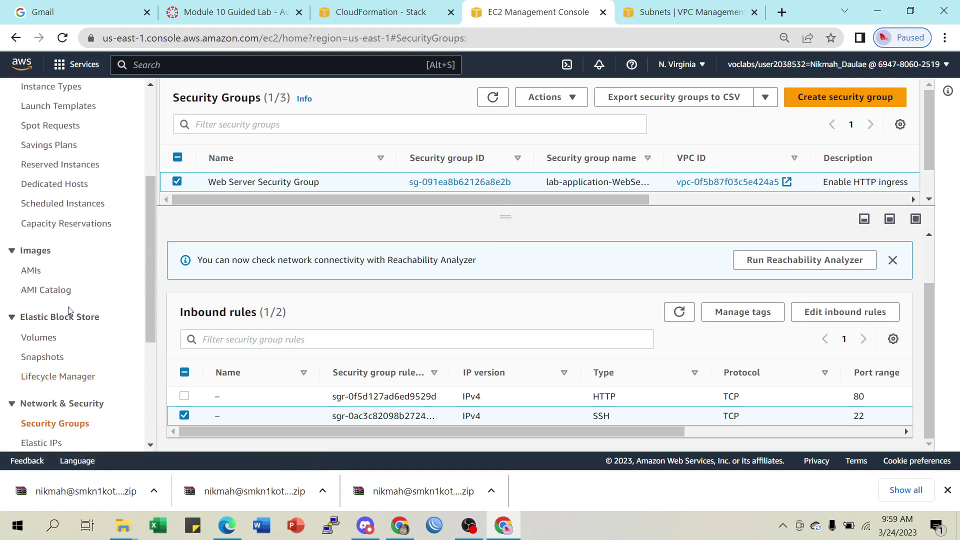
{"action": "left_click", "coordinate": [39, 358]}
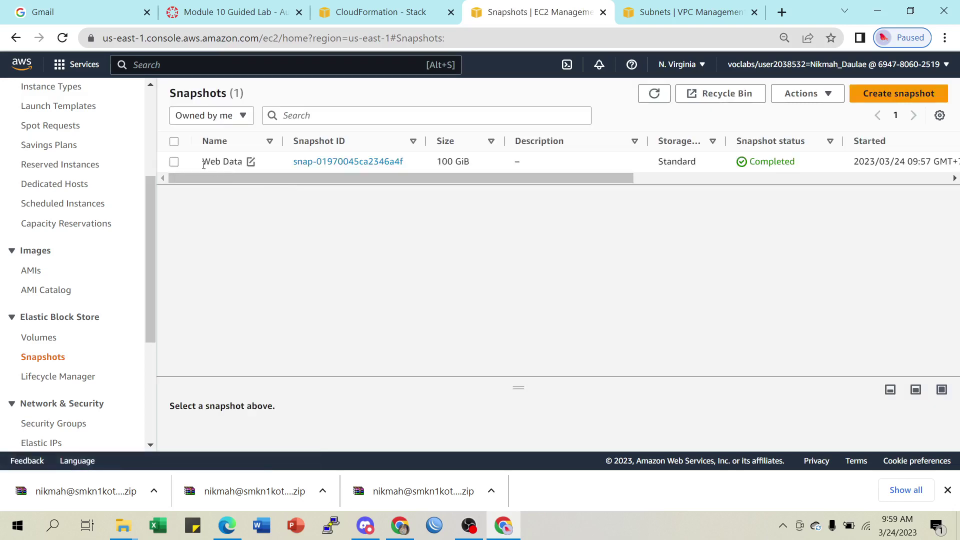
{"action": "left_click", "coordinate": [174, 161]}
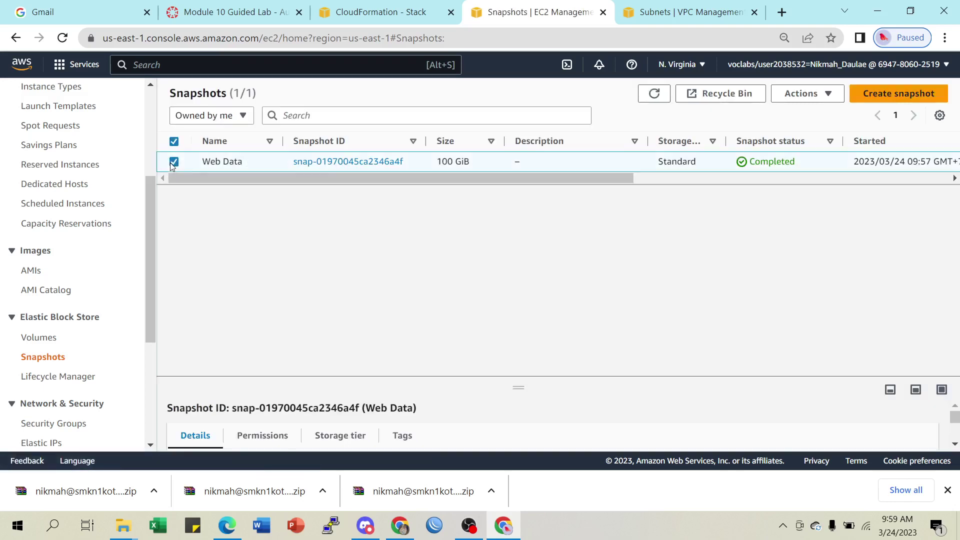
{"action": "left_click_drag", "start_coordinate": [548, 181], "coordinate": [729, 197]}
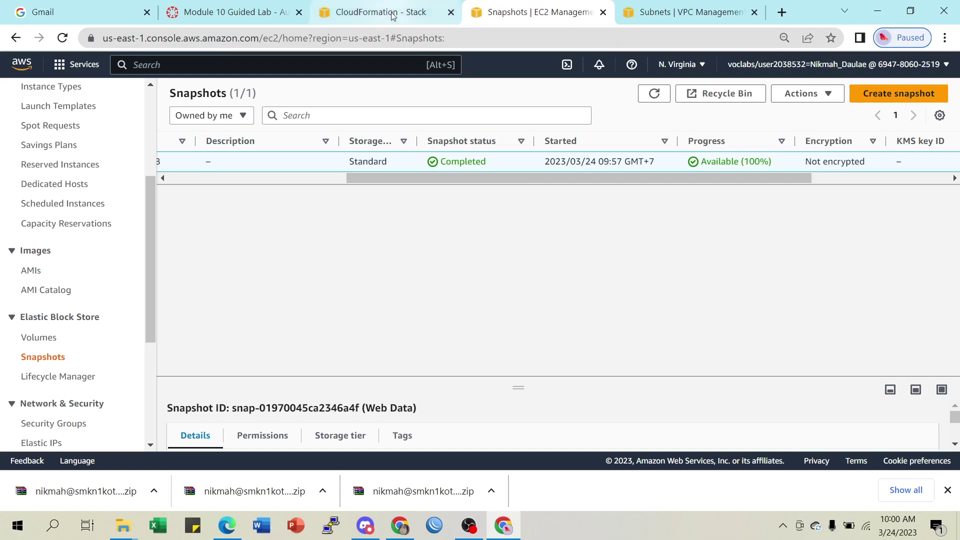
Return to the lab instructions and review step 44, the Submitting your work section and the end-of-lab steps 48 and 49.
{"action": "left_click", "coordinate": [200, 19]}
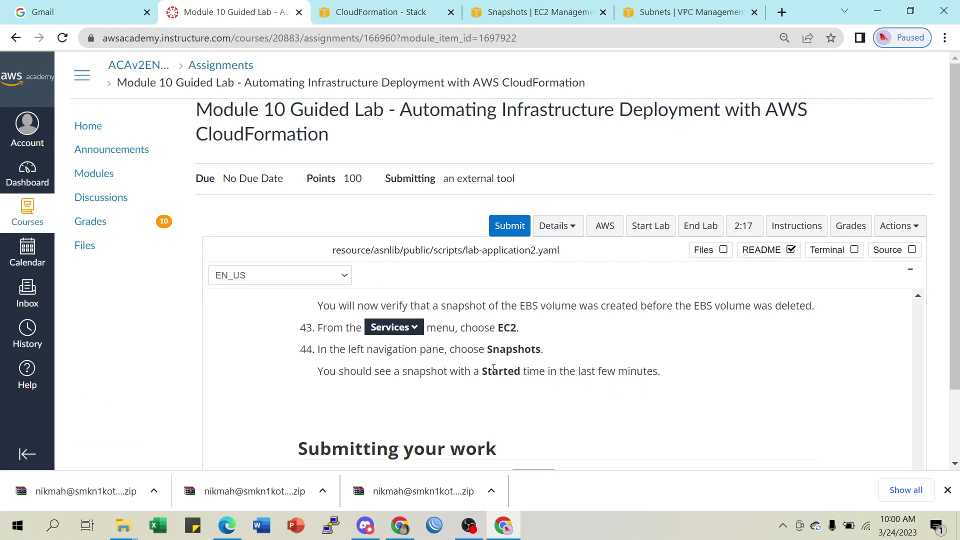
{"action": "left_click_drag", "start_coordinate": [493, 368], "coordinate": [651, 376]}
{"action": "left_click", "coordinate": [629, 392]}
{"action": "scroll", "coordinate": [525, 353], "scroll_direction": "down", "scroll_amount": 2}
{"action": "scroll", "coordinate": [571, 368], "scroll_direction": "up", "scroll_amount": 2}
{"action": "scroll", "coordinate": [679, 396], "scroll_direction": "down", "scroll_amount": 5}
{"action": "scroll", "coordinate": [681, 395], "scroll_direction": "up", "scroll_amount": 2}
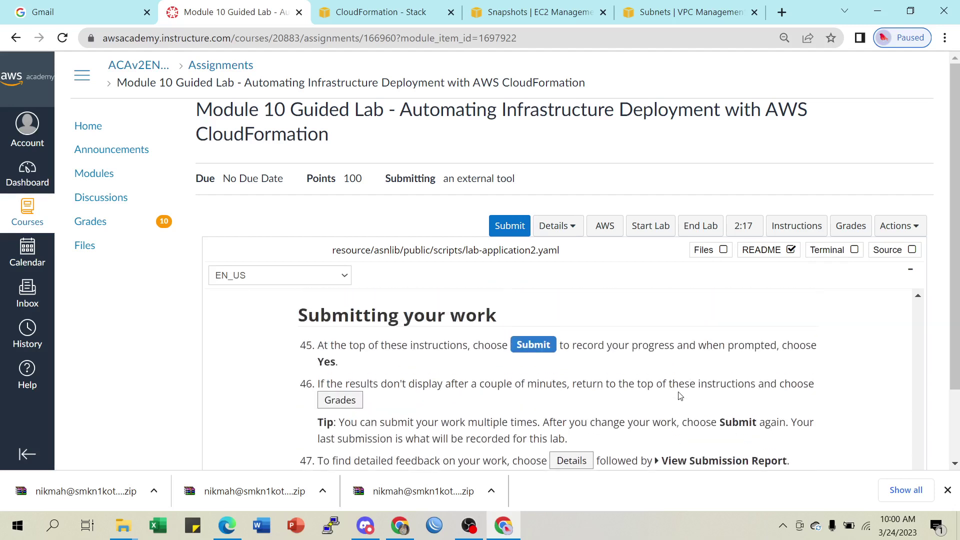
{"action": "scroll", "coordinate": [583, 343], "scroll_direction": "down", "scroll_amount": 5}
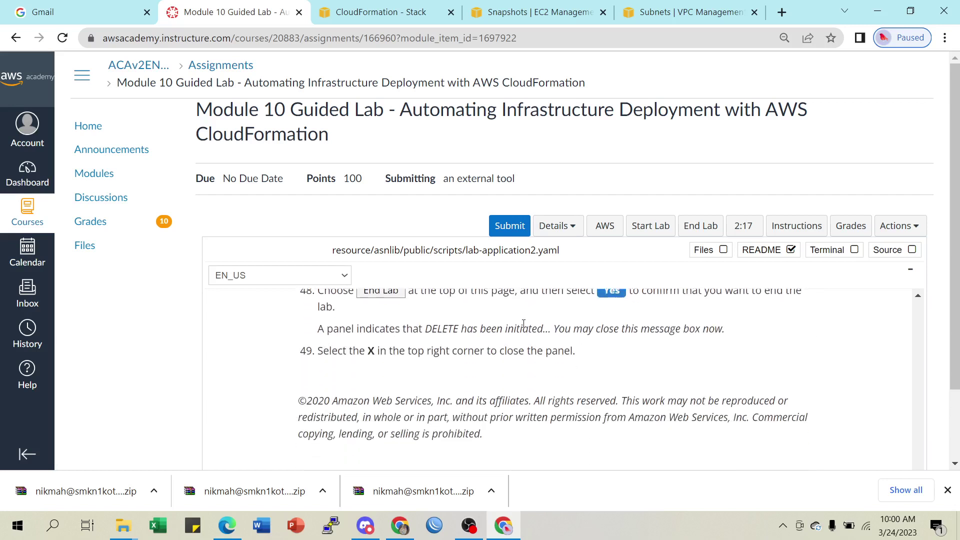
Submit the lab for grading with confirmation, and widen the score report beside the displayed terminal pane.
{"action": "left_click", "coordinate": [504, 227]}
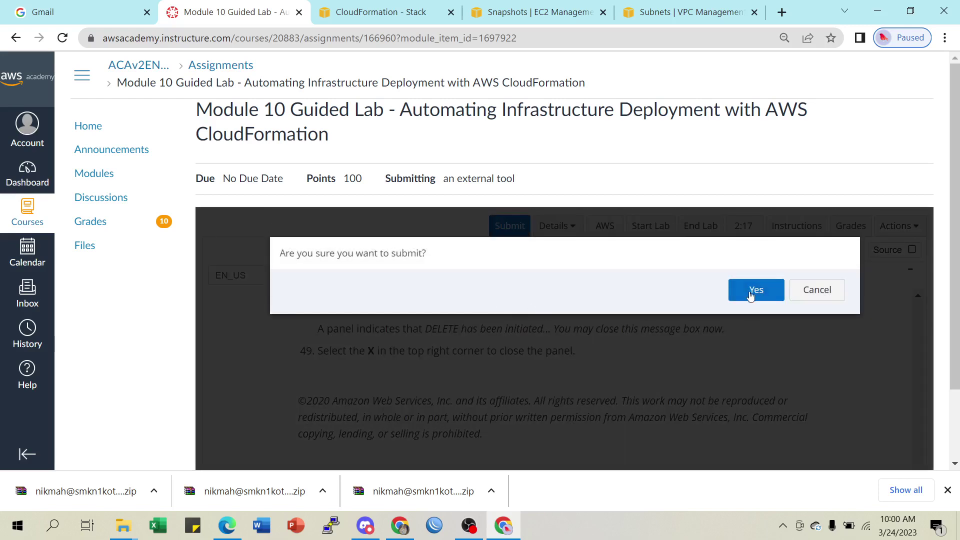
{"action": "left_click", "coordinate": [751, 295]}
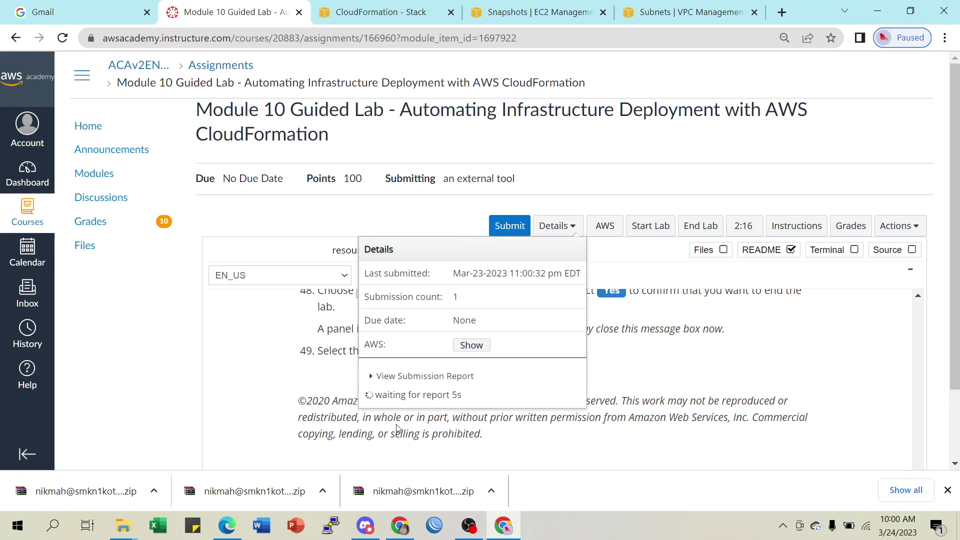
{"action": "left_click", "coordinate": [459, 395]}
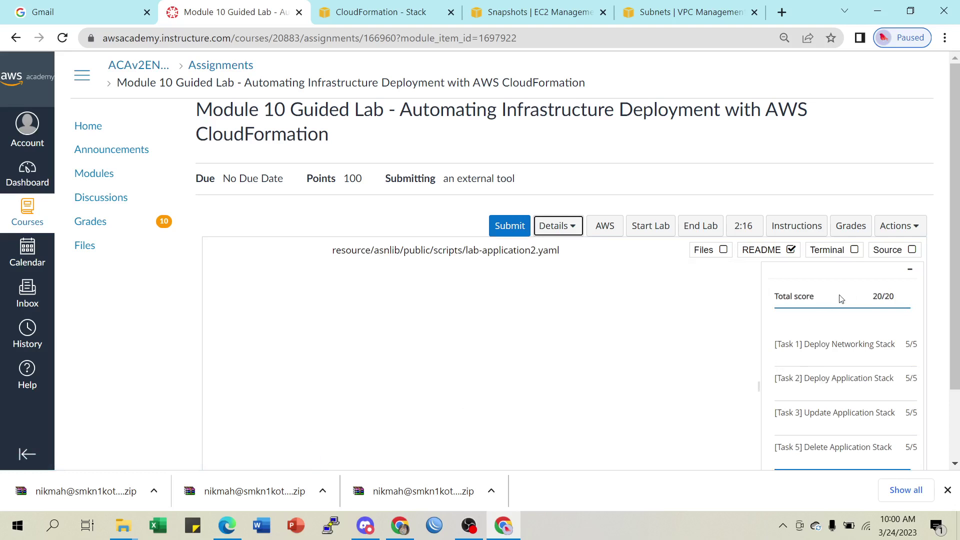
{"action": "left_click", "coordinate": [852, 251]}
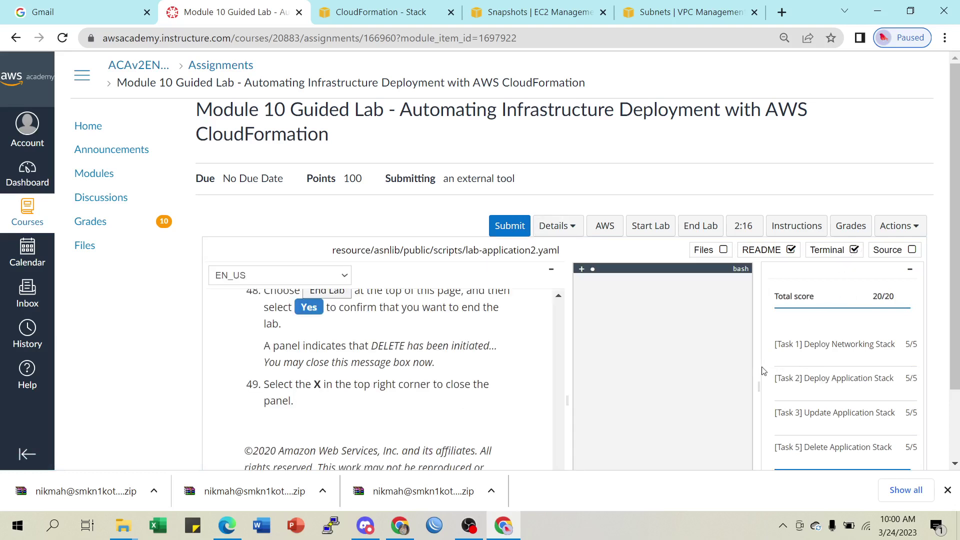
{"action": "left_click_drag", "start_coordinate": [757, 384], "coordinate": [686, 389]}
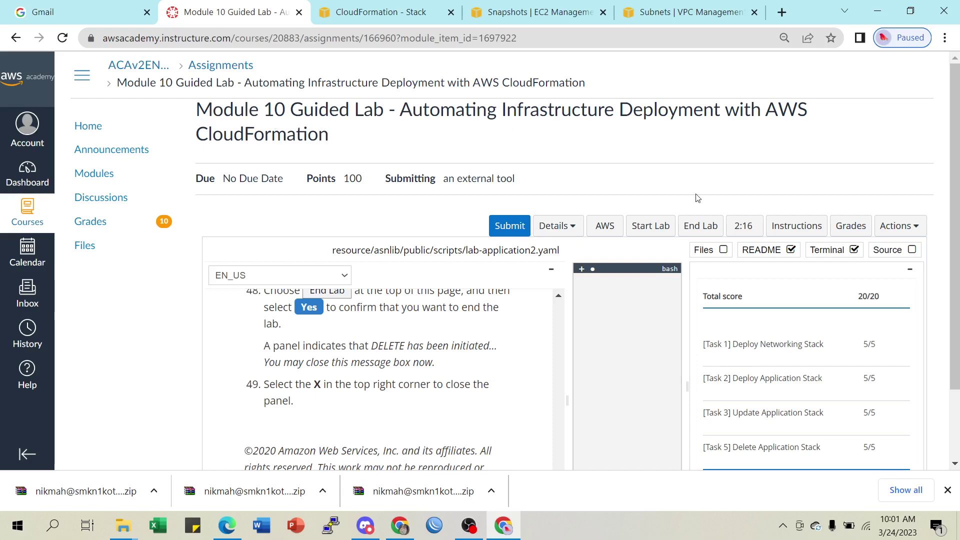
Minimize the browser and the scripts folder window to return to the desktop.
{"action": "left_click", "coordinate": [880, 15]}
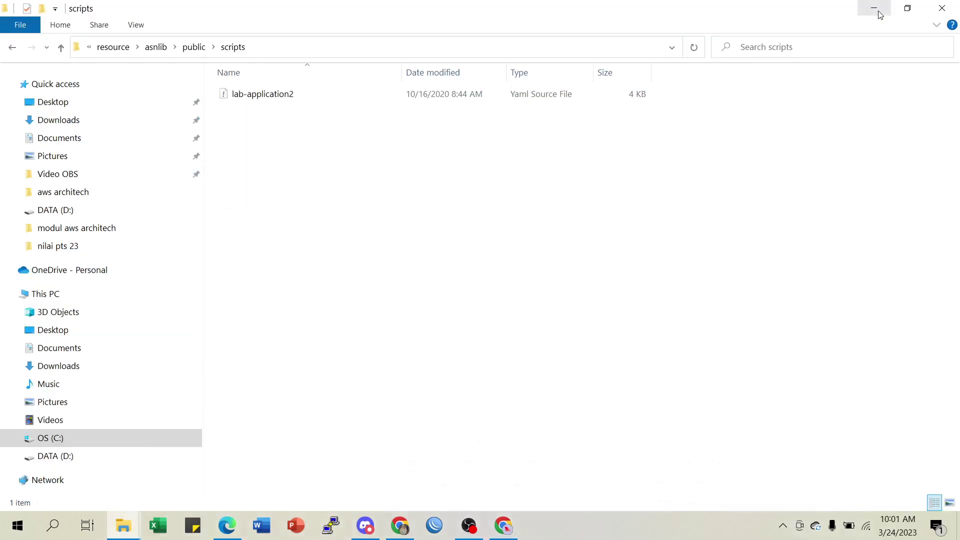
{"action": "left_click", "coordinate": [879, 15]}
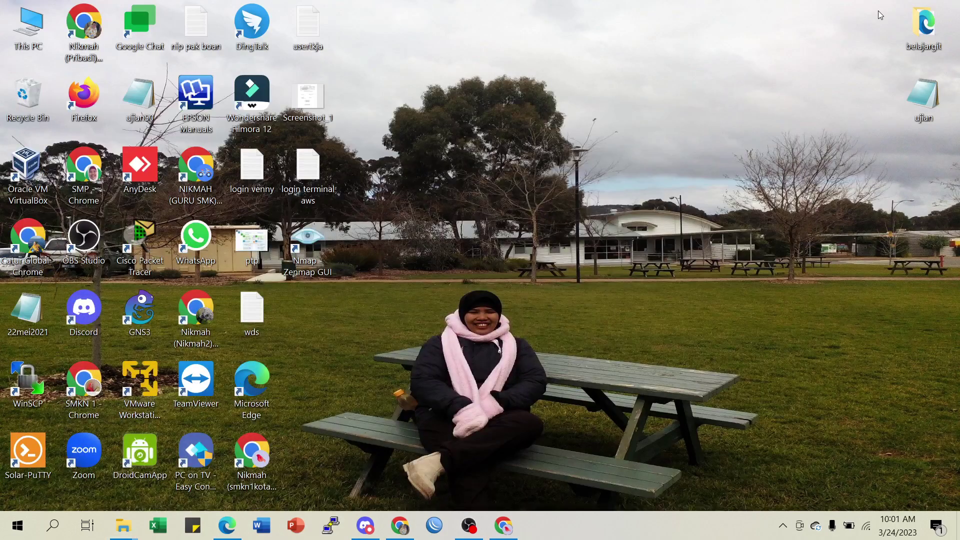